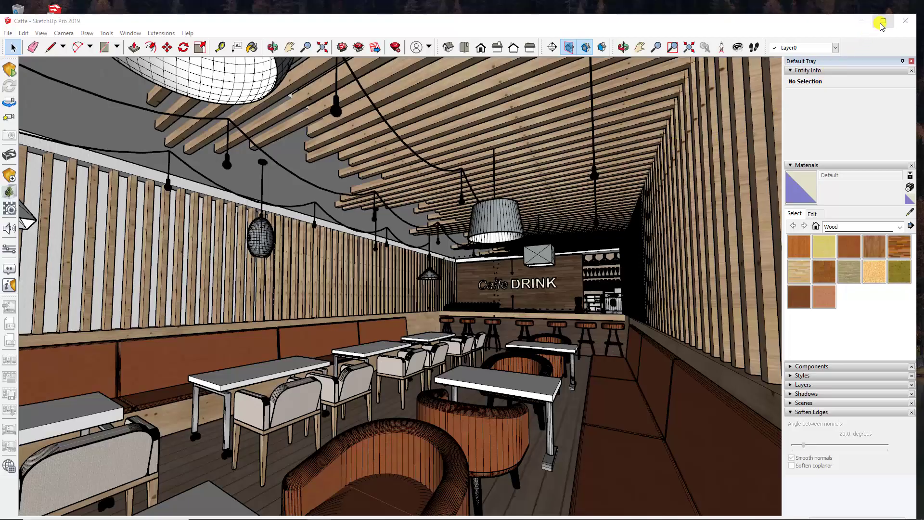
# Maximize SketchUp and orbit and zoom the café view toward the bar and seating
pyautogui.click(881, 23)
pyautogui.moveTo(367, 332)
pyautogui.mouseDown(button='middle')
pyautogui.moveTo(350, 323)
pyautogui.moveTo(421, 312)
pyautogui.mouseUp(button='middle')
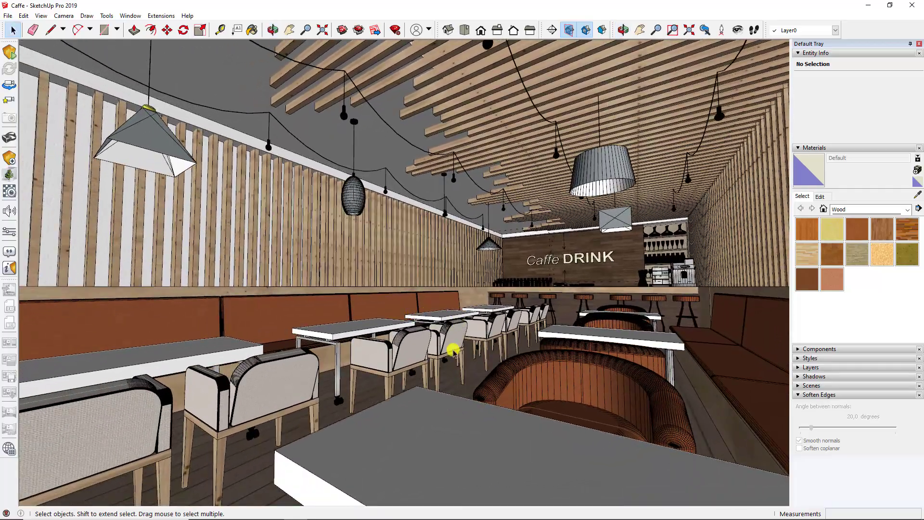
pyautogui.scroll(2, 447, 346)
pyautogui.scroll(2, 403, 269)
pyautogui.moveTo(403, 270)
pyautogui.mouseDown(button='middle')
pyautogui.moveTo(299, 268)
pyautogui.moveTo(307, 262)
pyautogui.moveTo(337, 280)
pyautogui.moveTo(305, 323)
pyautogui.moveTo(409, 273)
pyautogui.moveTo(263, 233)
pyautogui.mouseUp(button='middle')
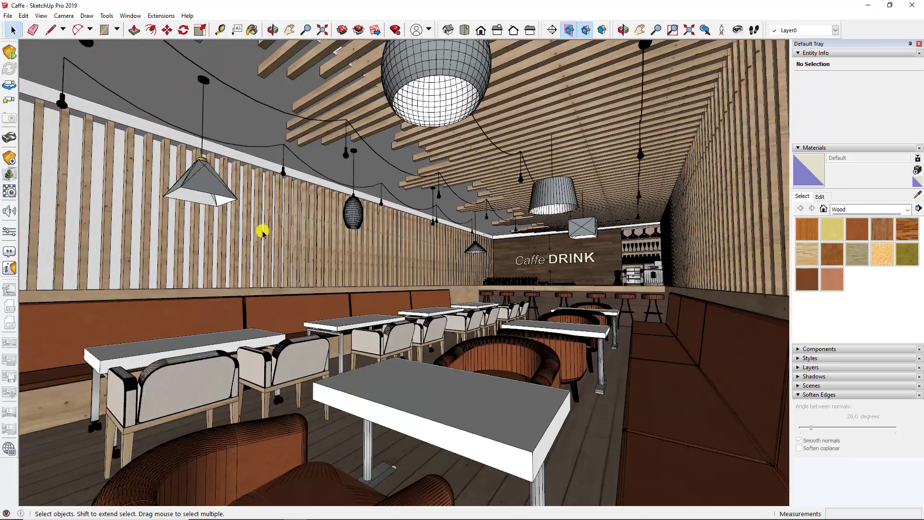
pyautogui.scroll(2, 284, 234)
pyautogui.scroll(2, 305, 237)
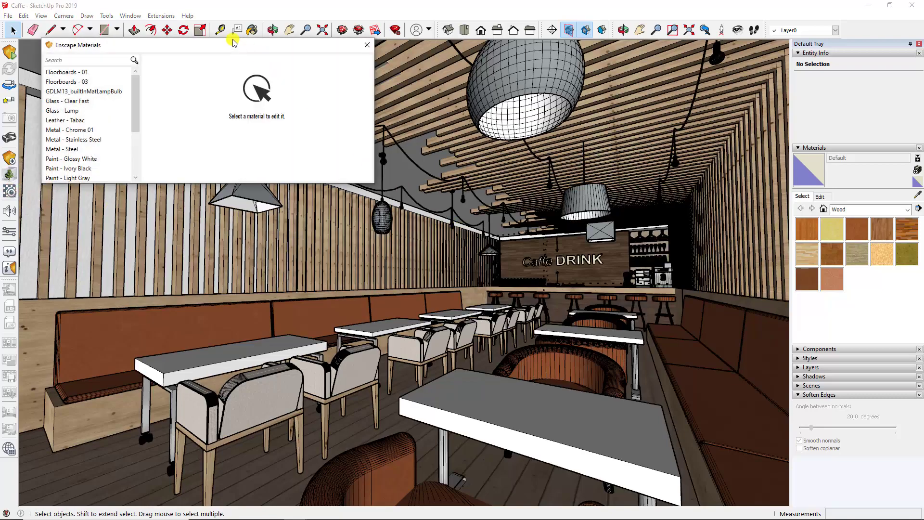
# Sample the sofa's Leather - Tabac material and remove its albedo texture
pyautogui.moveTo(233, 44)
pyautogui.mouseDown()
pyautogui.moveTo(349, 125)
pyautogui.moveTo(366, 246)
pyautogui.mouseUp()
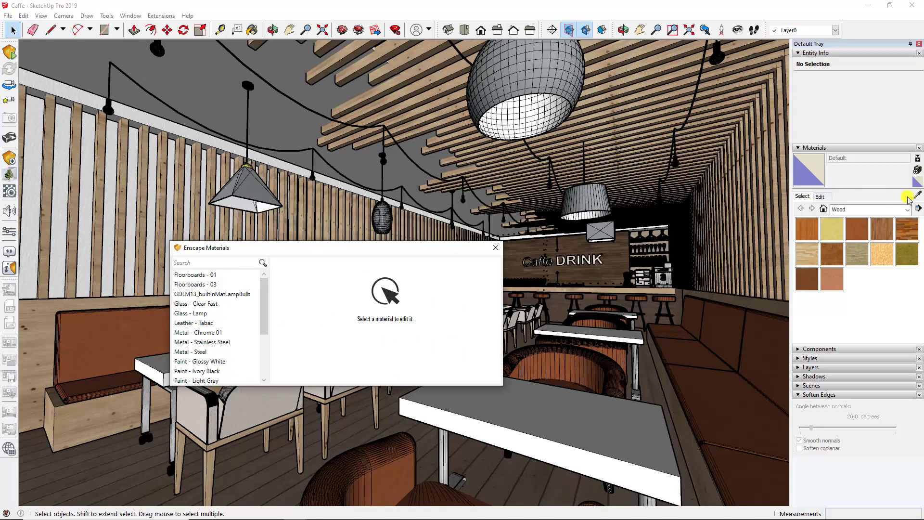
pyautogui.click(916, 194)
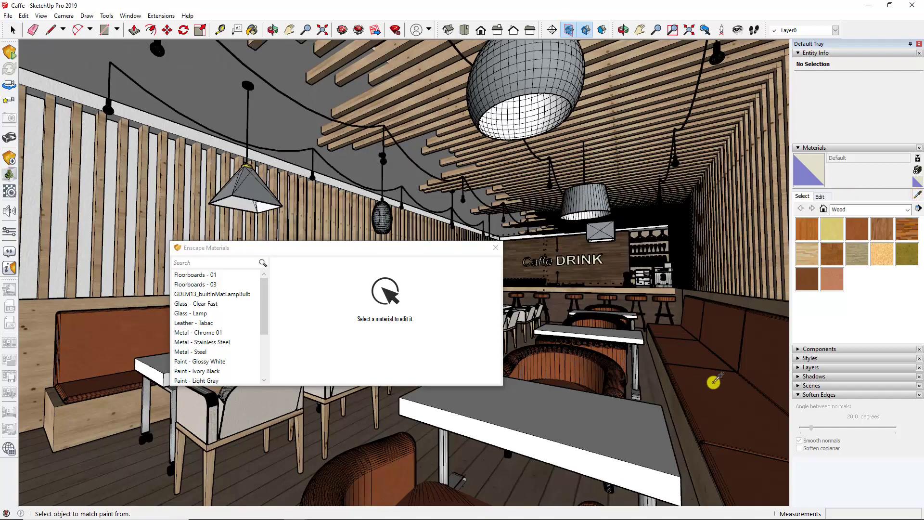
pyautogui.click(714, 382)
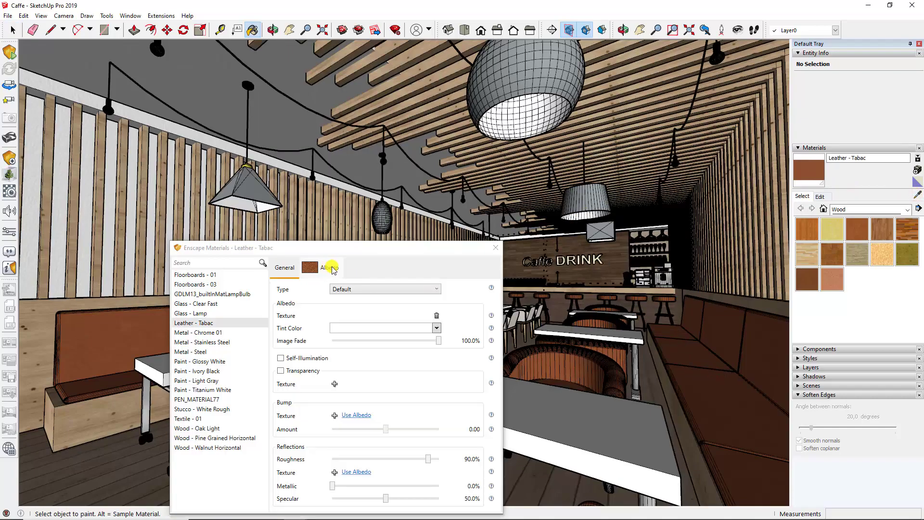
pyautogui.click(437, 316)
# Browse to Teksture > Karpet and select the denim-texture-wallpaper-preview image
pyautogui.click(335, 316)
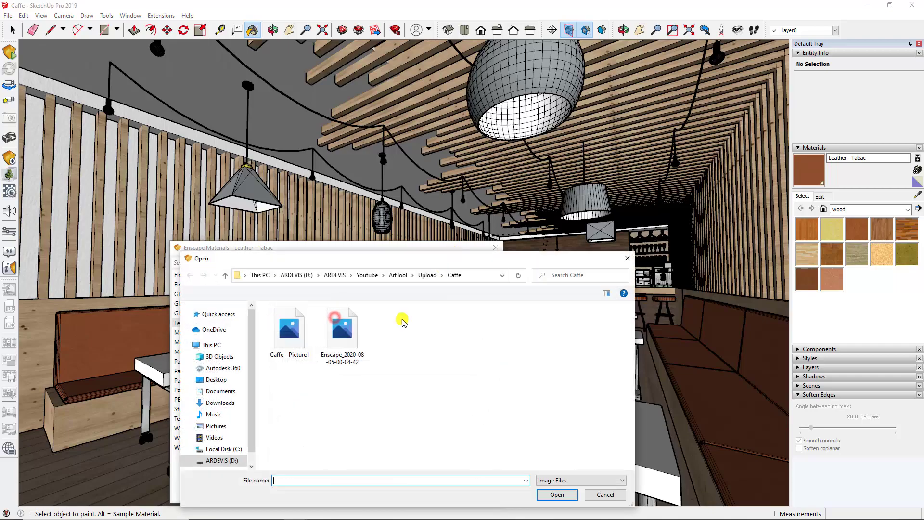
pyautogui.click(337, 393)
pyautogui.click(222, 460)
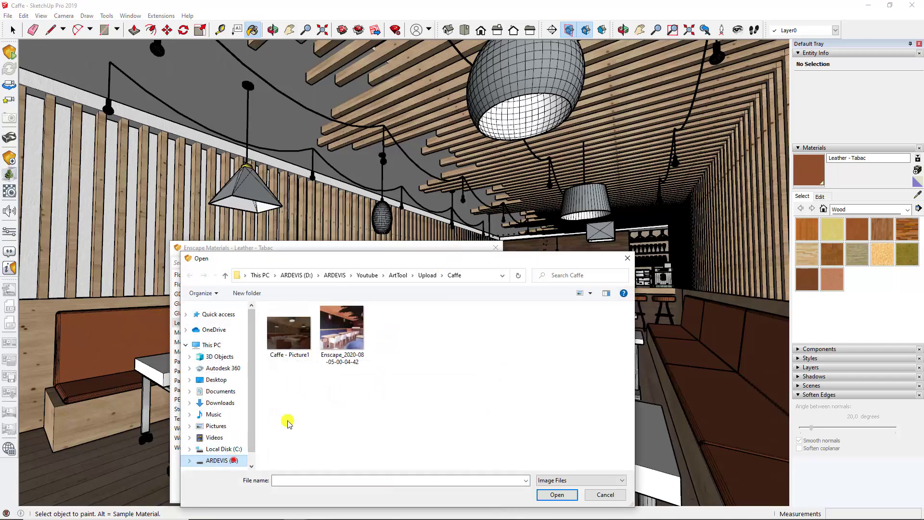
pyautogui.doubleClick(303, 374)
pyautogui.doubleClick(388, 340)
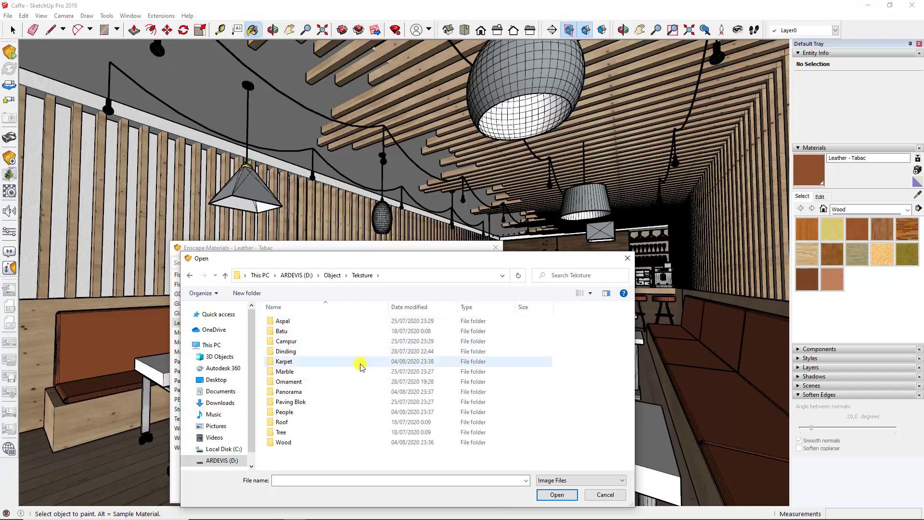
pyautogui.doubleClick(295, 355)
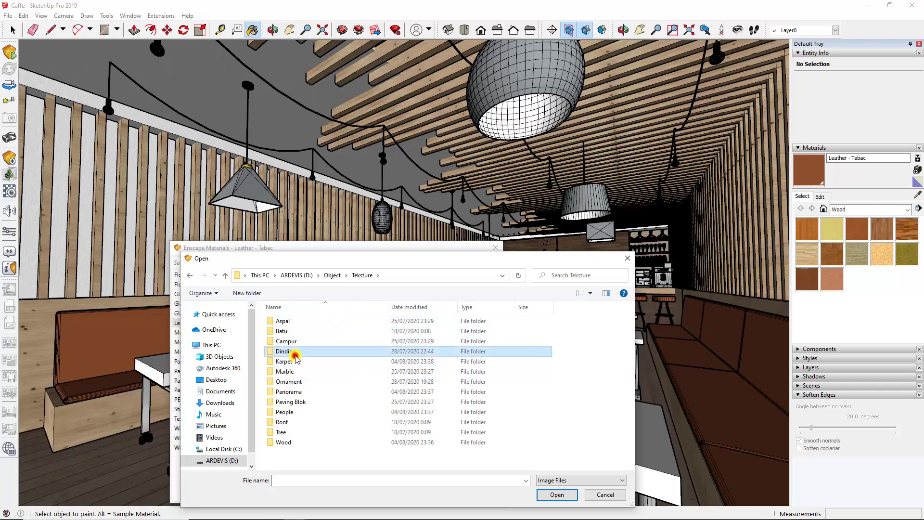
pyautogui.click(527, 331)
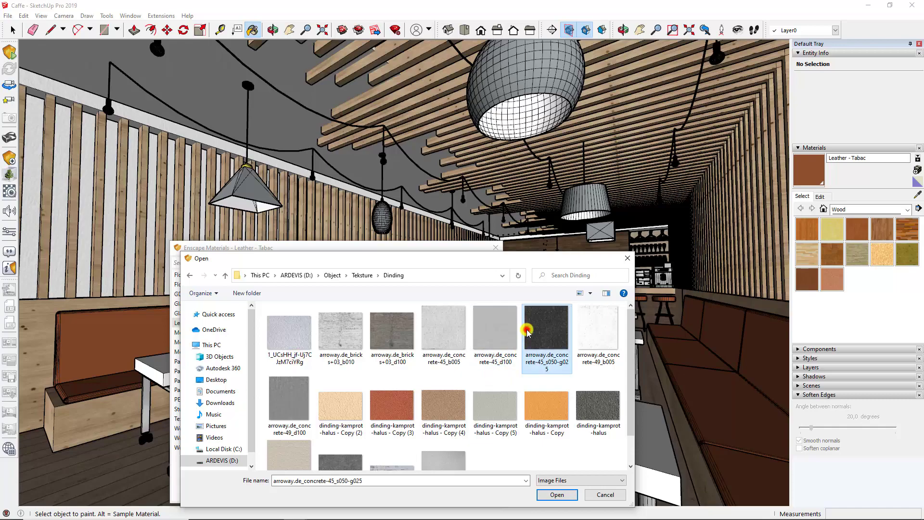
pyautogui.press('BackSpace')
pyautogui.doubleClick(312, 361)
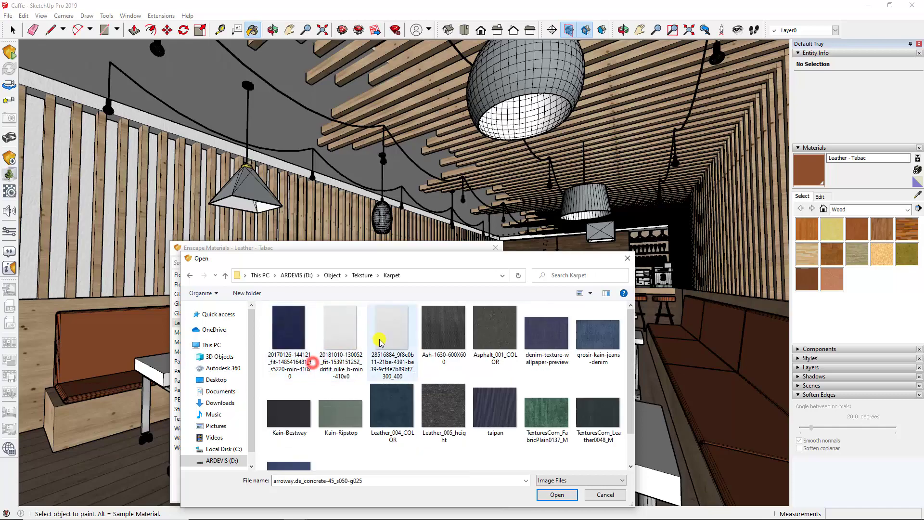
pyautogui.click(542, 338)
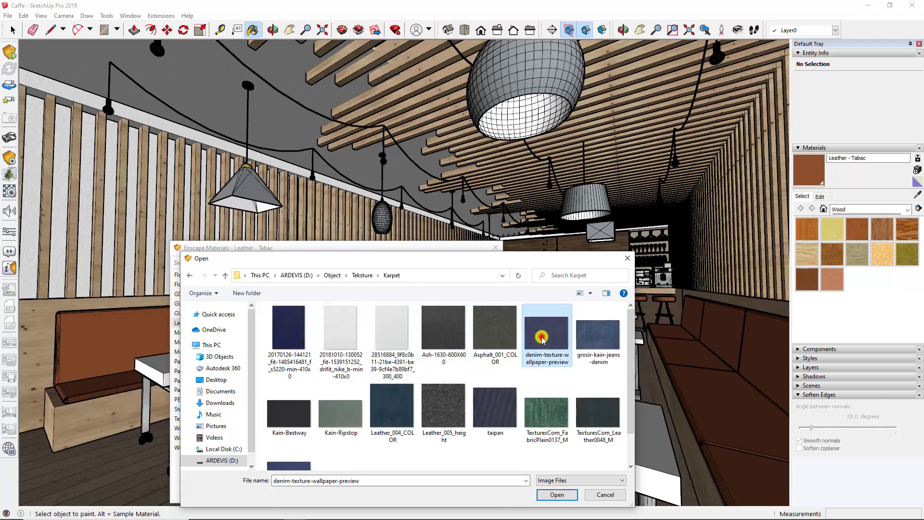
# Load the denim image as albedo and set its texture size to 1
pyautogui.doubleClick(542, 338)
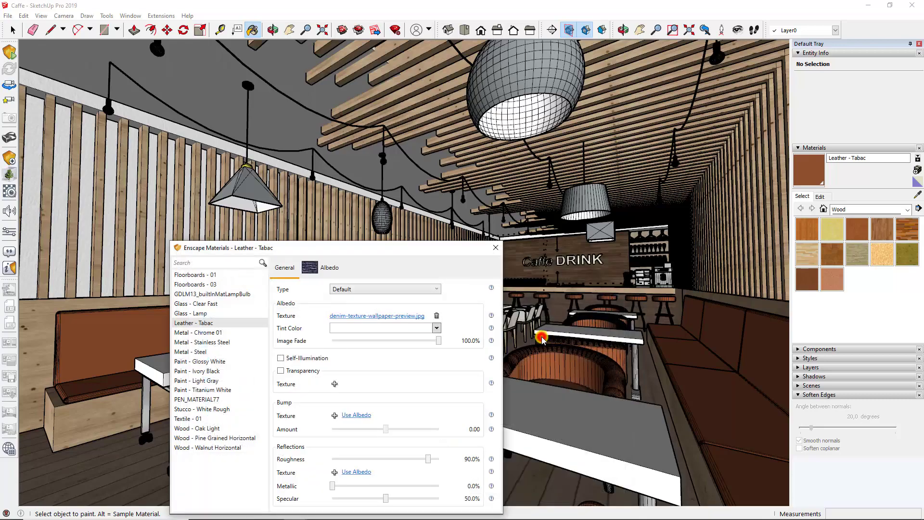
pyautogui.click(824, 196)
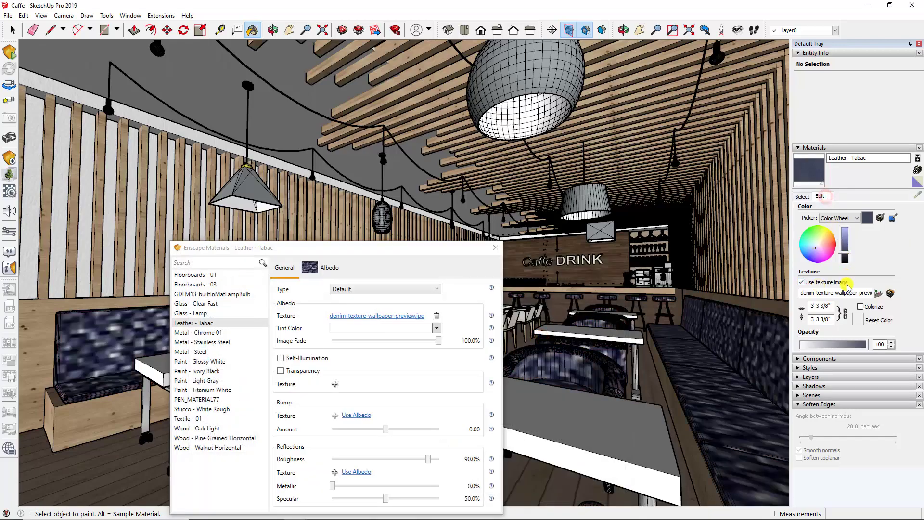
pyautogui.click(829, 306)
pyautogui.hotkey('ctrl', 'a')
pyautogui.write('1')
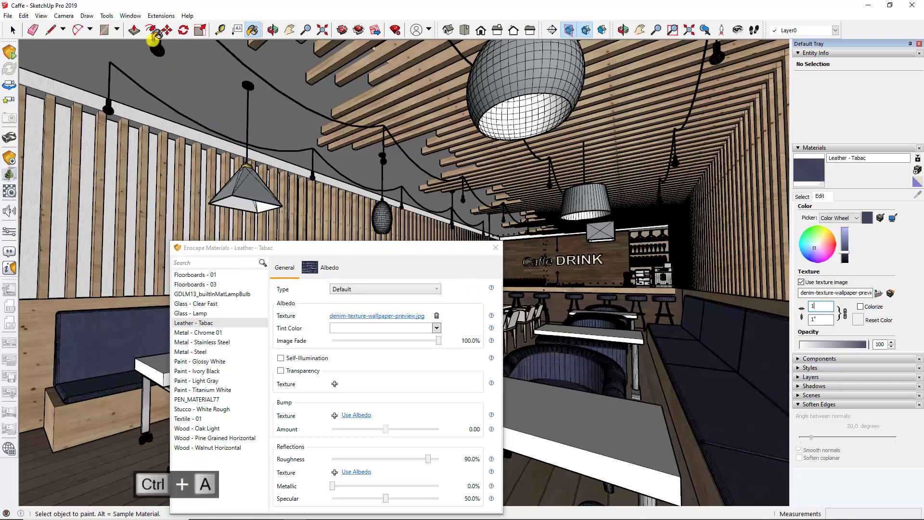
# Set the model units to Decimal centimetres in Model Info
pyautogui.click(130, 16)
pyautogui.click(147, 65)
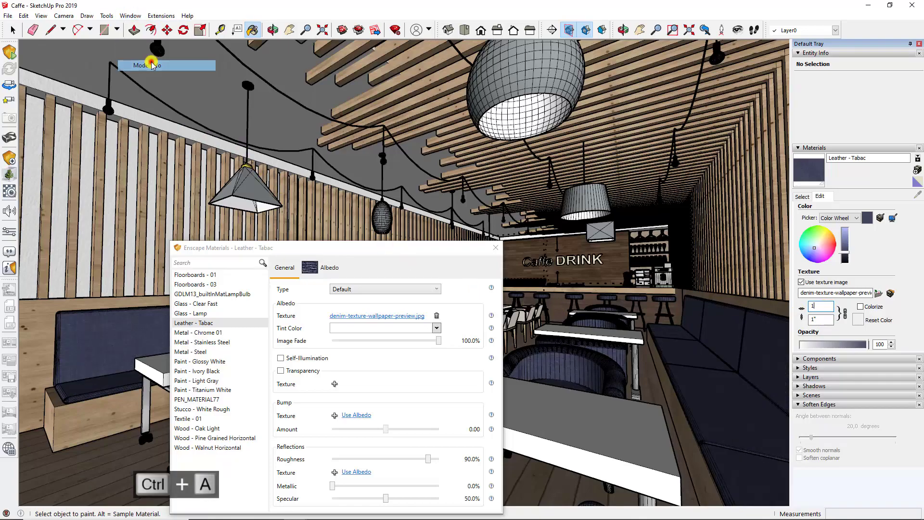
pyautogui.click(124, 59)
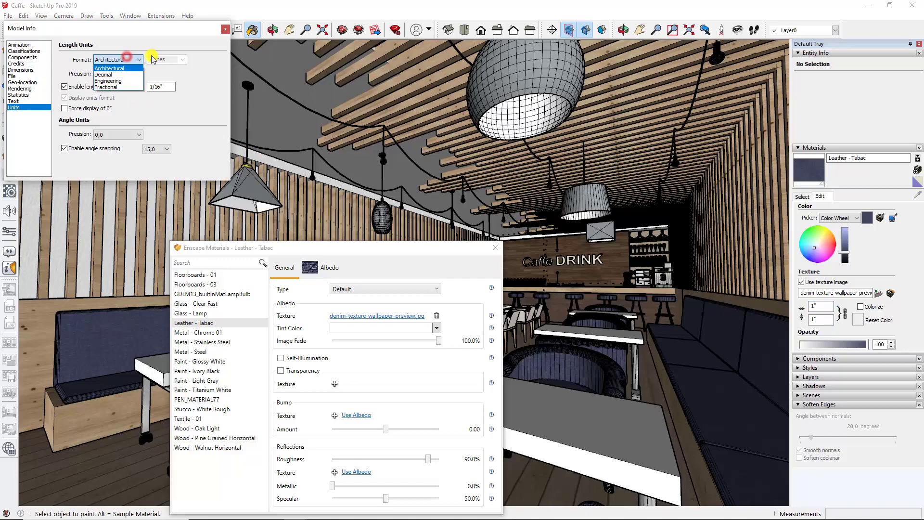
pyautogui.click(129, 72)
pyautogui.click(168, 59)
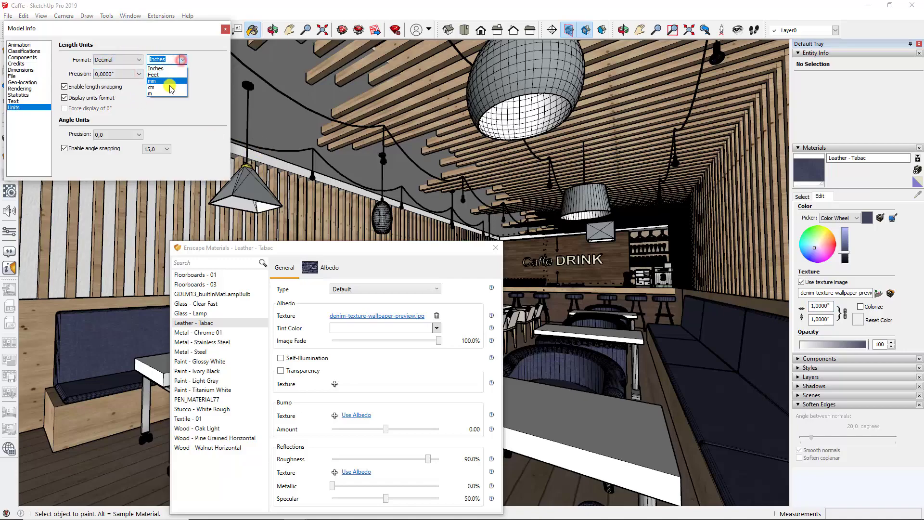
pyautogui.click(169, 88)
pyautogui.click(225, 32)
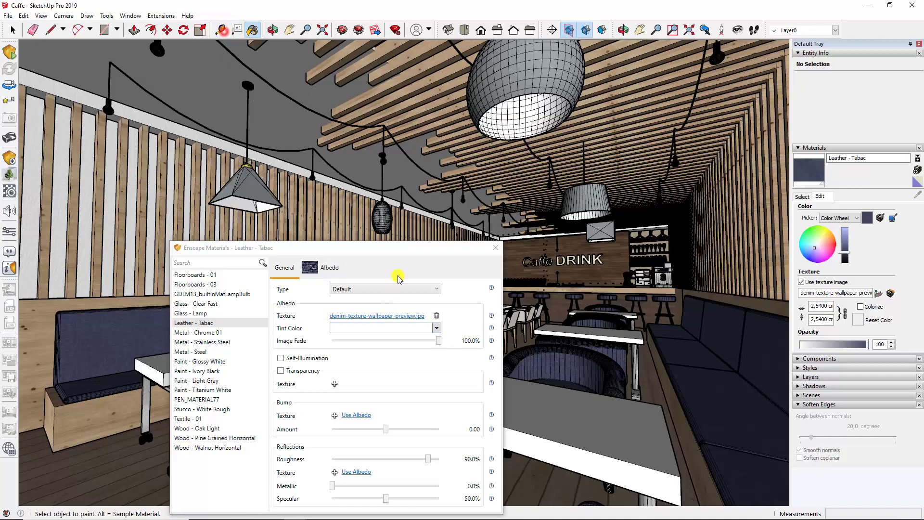
# Use the denim as a 3.00 bump with a light tint, then sample the table top's paint
pyautogui.moveTo(399, 249); pyautogui.dragTo(322, 135)
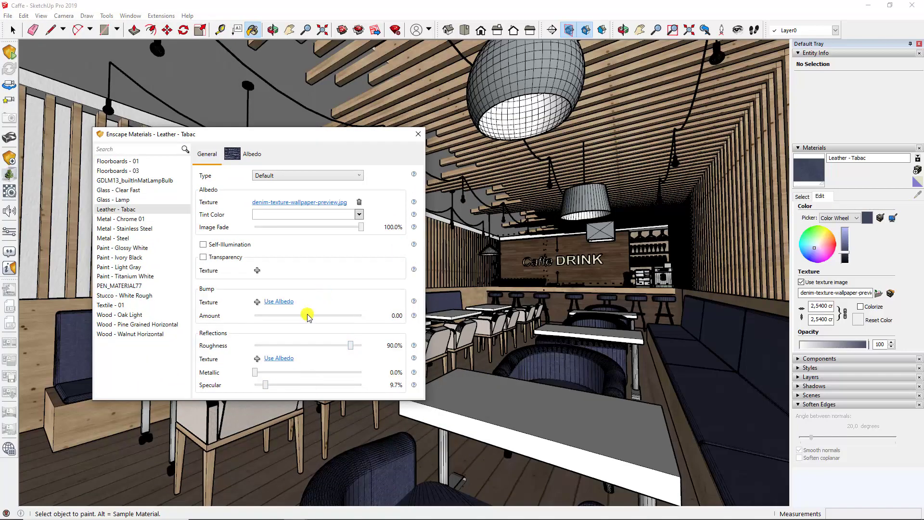
pyautogui.click(284, 300)
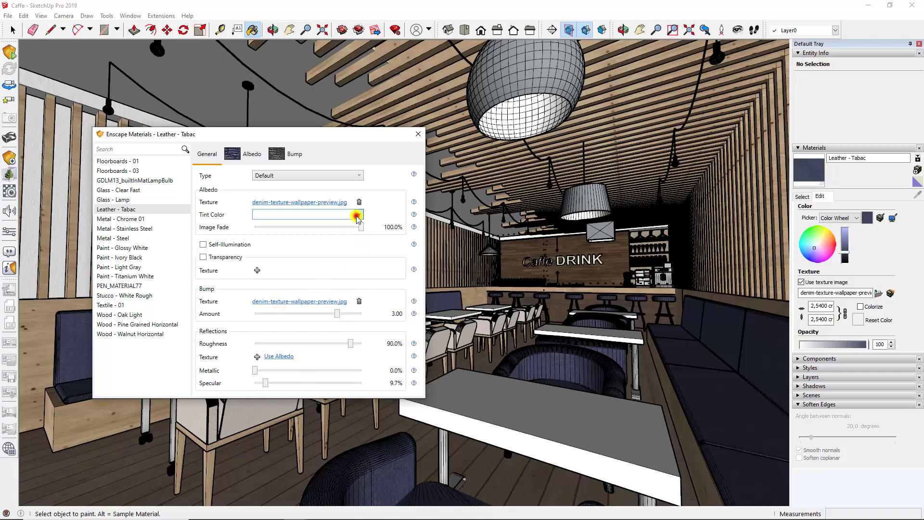
pyautogui.click(359, 214)
pyautogui.click(315, 254)
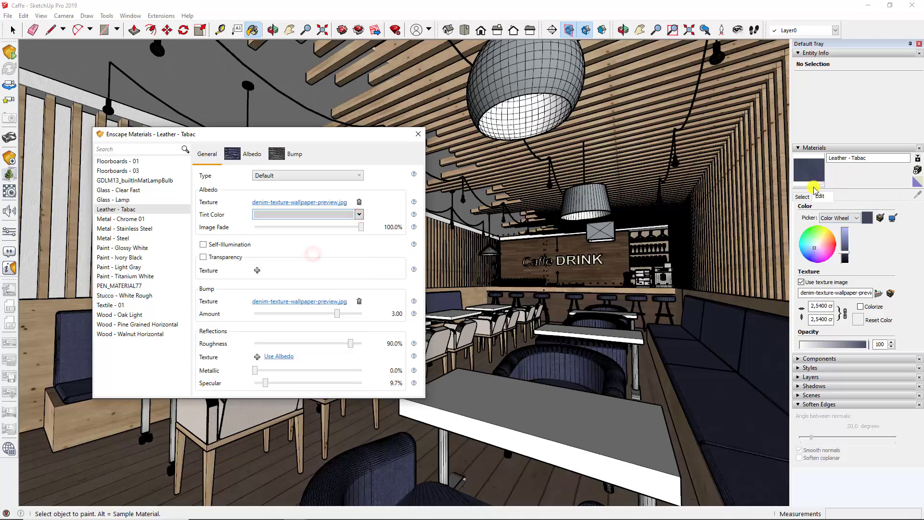
pyautogui.click(802, 196)
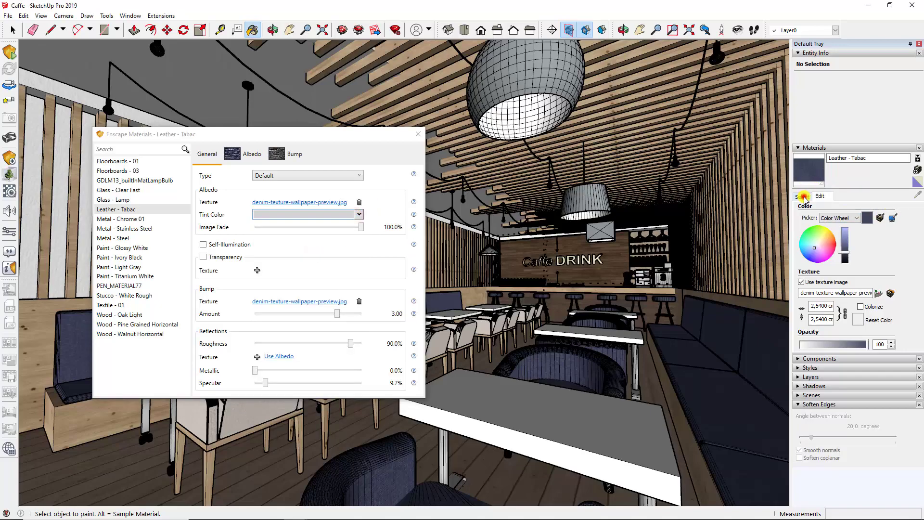
pyautogui.keyDown('alt'); pyautogui.click(618, 430); pyautogui.keyUp('alt')
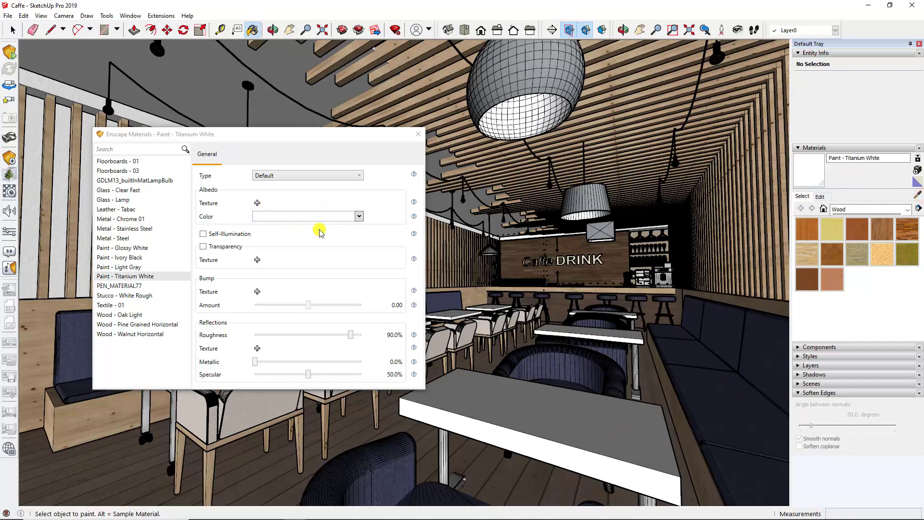
# Give Paint - Titanium White roughness 38.4%, metallic 48.9% and a light-grey colour
pyautogui.moveTo(348, 335); pyautogui.dragTo(308, 335)
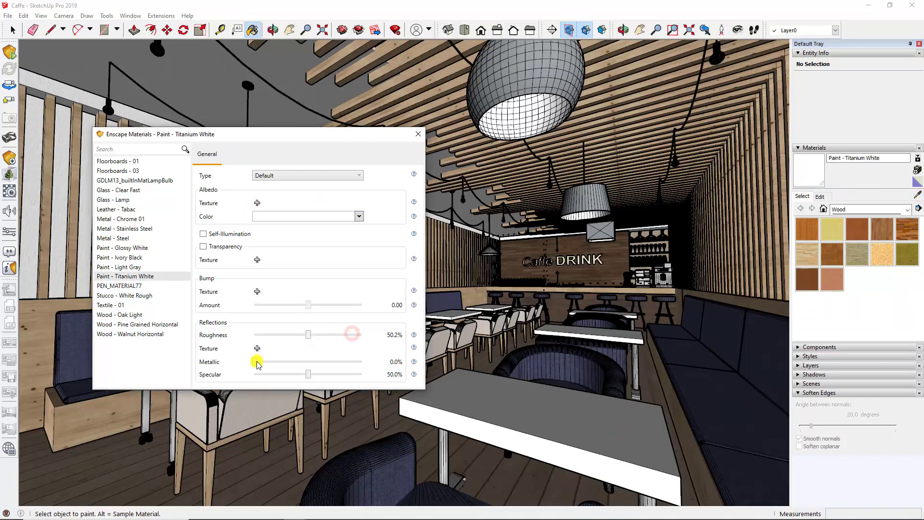
pyautogui.moveTo(255, 361)
pyautogui.mouseDown()
pyautogui.moveTo(308, 365)
pyautogui.moveTo(289, 362)
pyautogui.mouseUp()
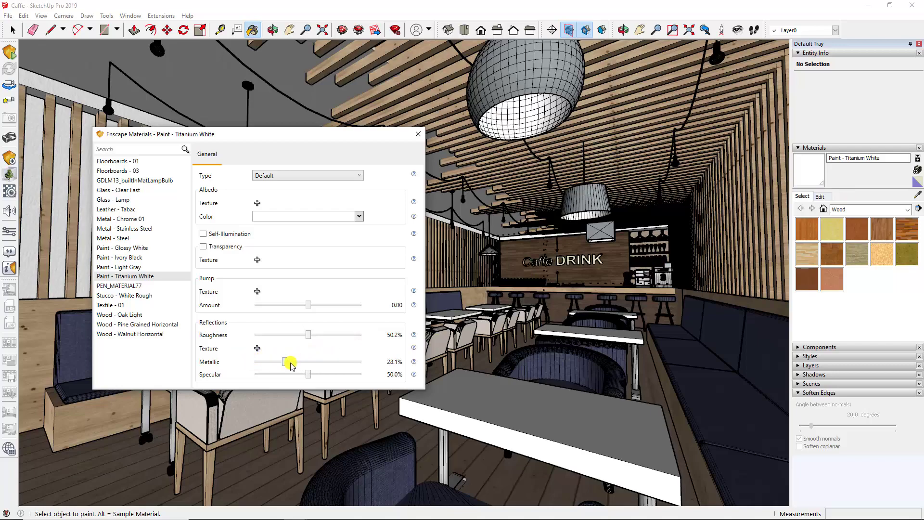
pyautogui.moveTo(309, 365); pyautogui.dragTo(306, 362)
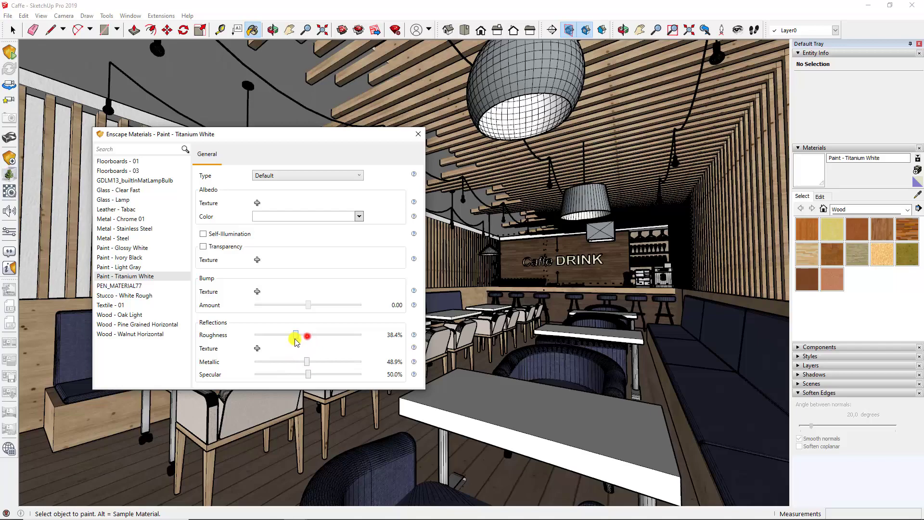
pyautogui.click(356, 218)
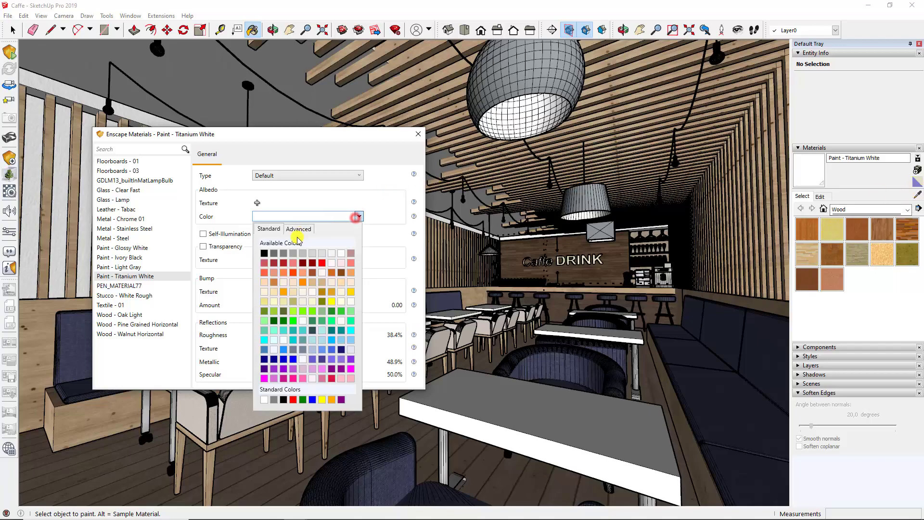
pyautogui.click(331, 253)
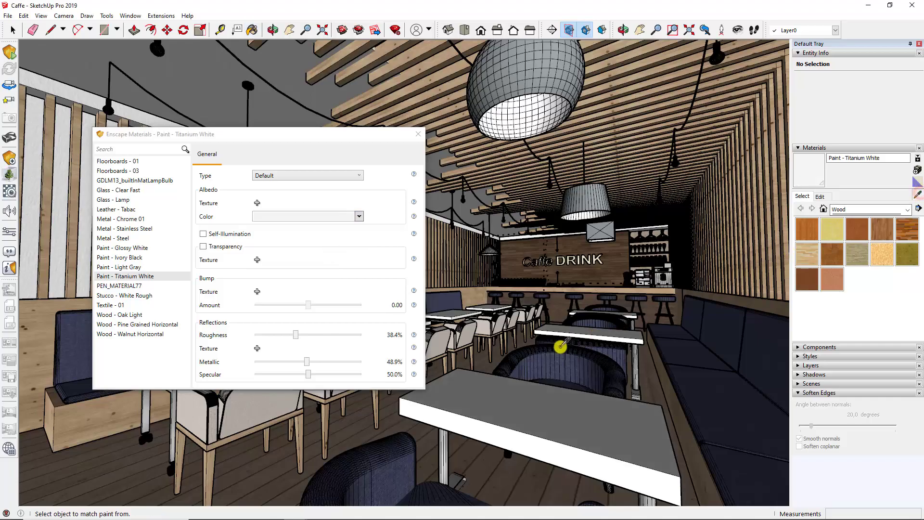
# Sample the table leg's Metal - Stainless Steel and give it roughness 28.2% and a grey tint
pyautogui.moveTo(680, 350)
pyautogui.mouseDown(button='middle')
pyautogui.moveTo(624, 344)
pyautogui.moveTo(578, 289)
pyautogui.mouseUp(button='middle')
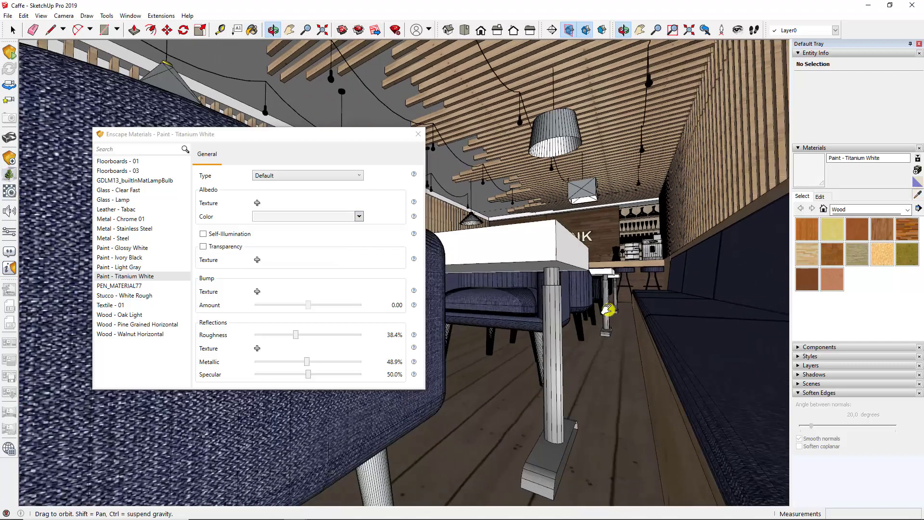
pyautogui.scroll(3, 534, 294)
pyautogui.scroll(3, 541, 281)
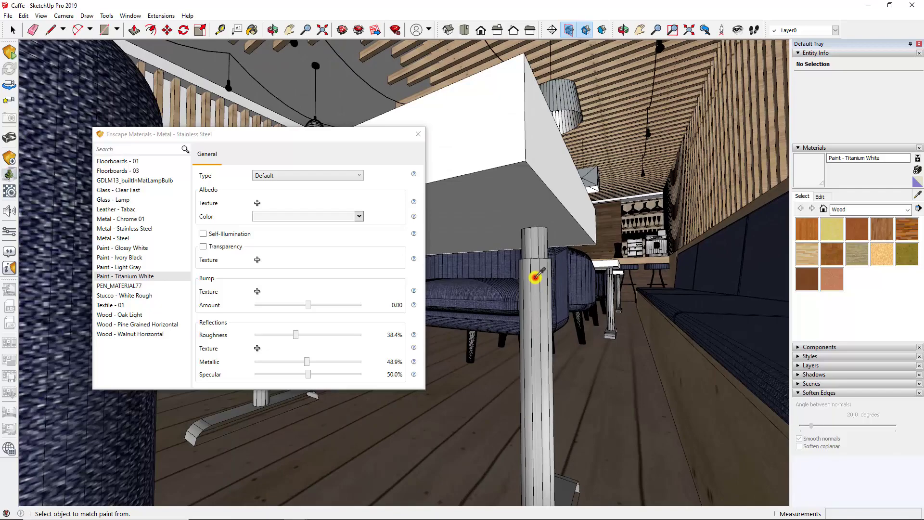
pyautogui.click(536, 276)
pyautogui.moveTo(287, 347); pyautogui.dragTo(284, 346)
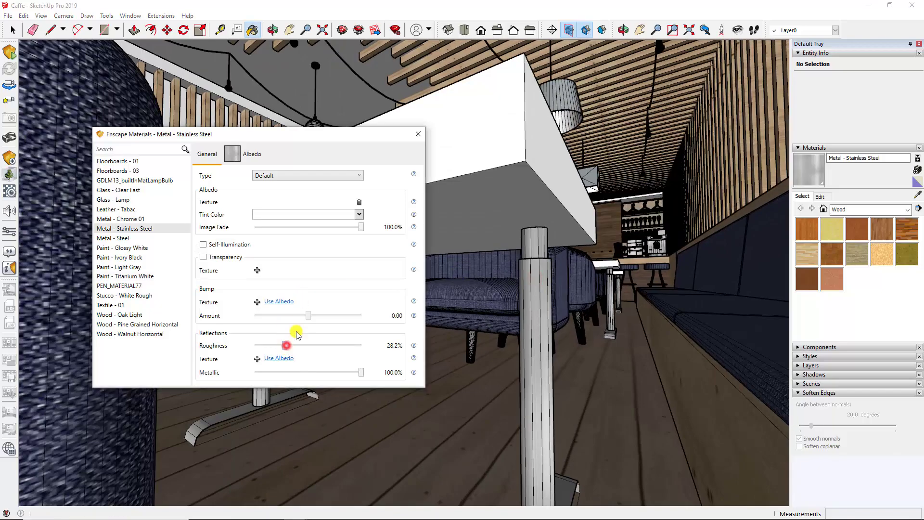
pyautogui.click(359, 215)
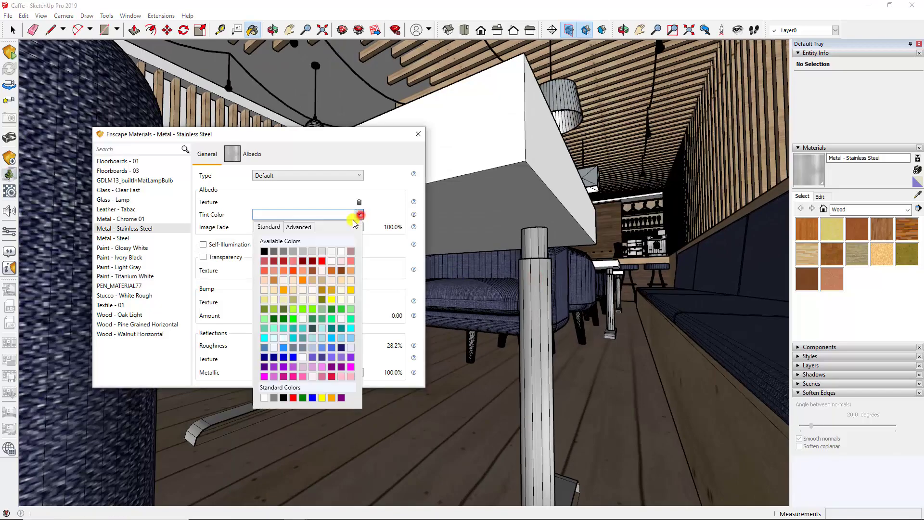
pyautogui.click(306, 251)
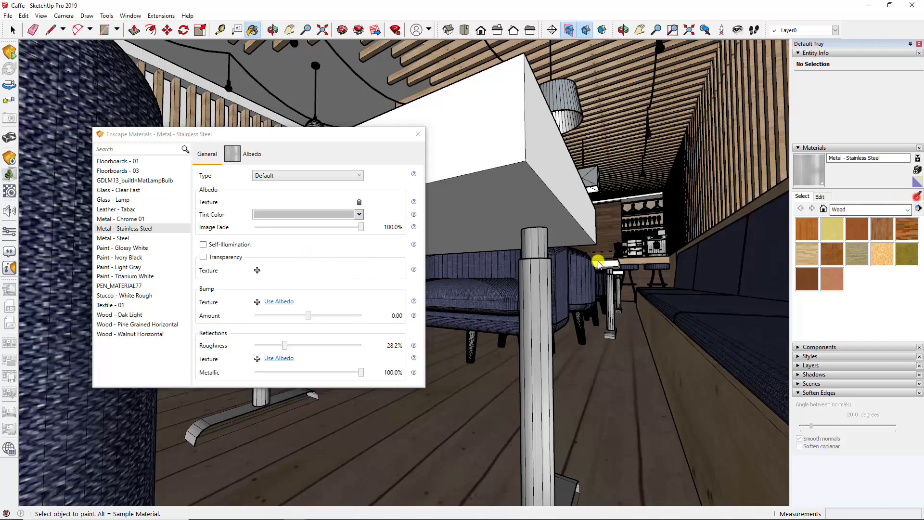
pyautogui.moveTo(630, 370); pyautogui.dragTo(625, 417, button='middle')
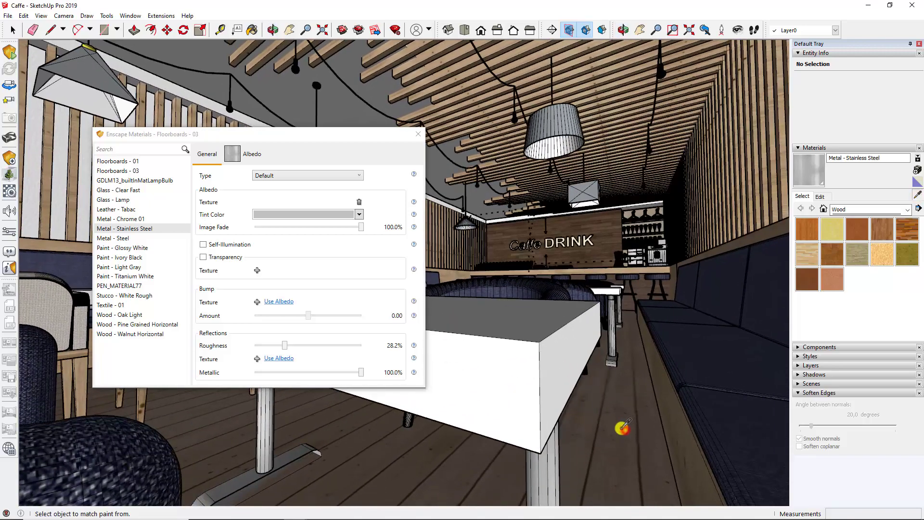
# Sample the floor material, start browsing for a texture, then cancel and re-arm the eyedropper
pyautogui.keyDown('alt'); pyautogui.click(619, 425); pyautogui.keyUp('alt')
pyautogui.click(359, 205)
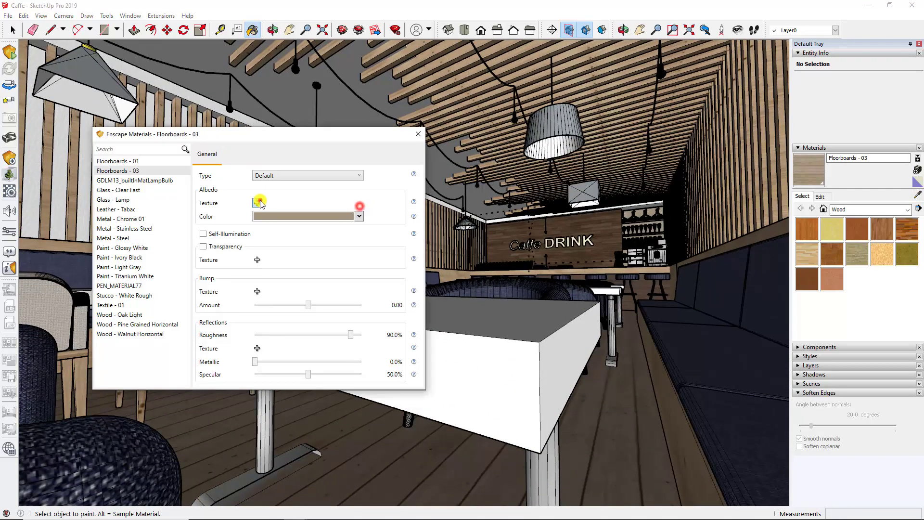
pyautogui.click(331, 256)
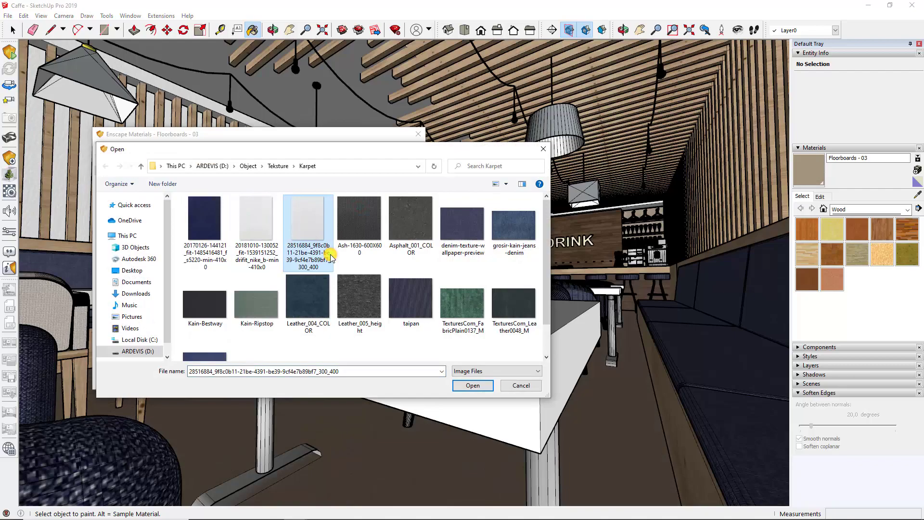
pyautogui.click(521, 386)
pyautogui.click(916, 195)
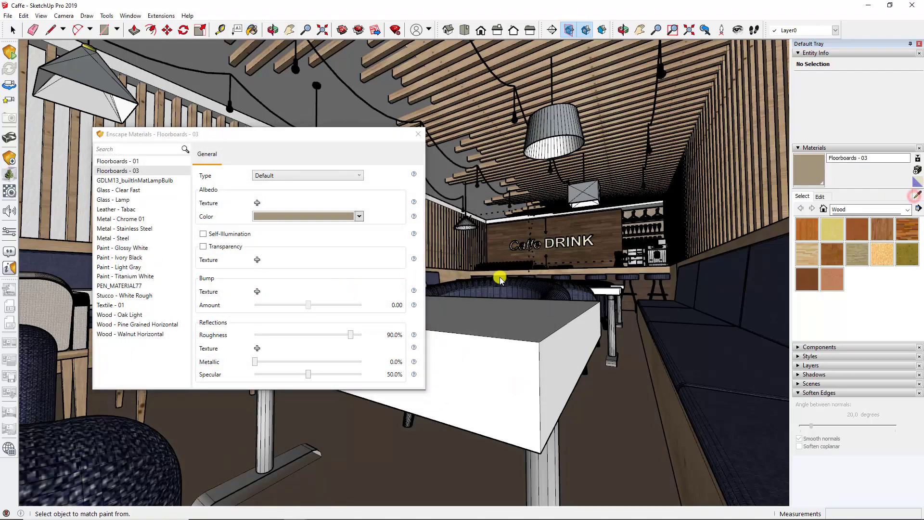
pyautogui.moveTo(514, 259); pyautogui.dragTo(482, 295, button='middle')
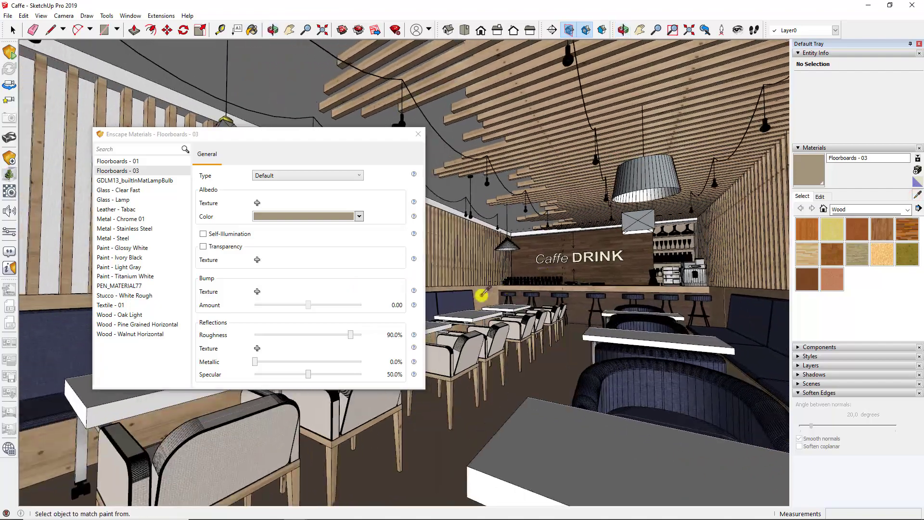
# Replace Textile - 01's texture with the light fabric image and use it as bump
pyautogui.click(264, 434)
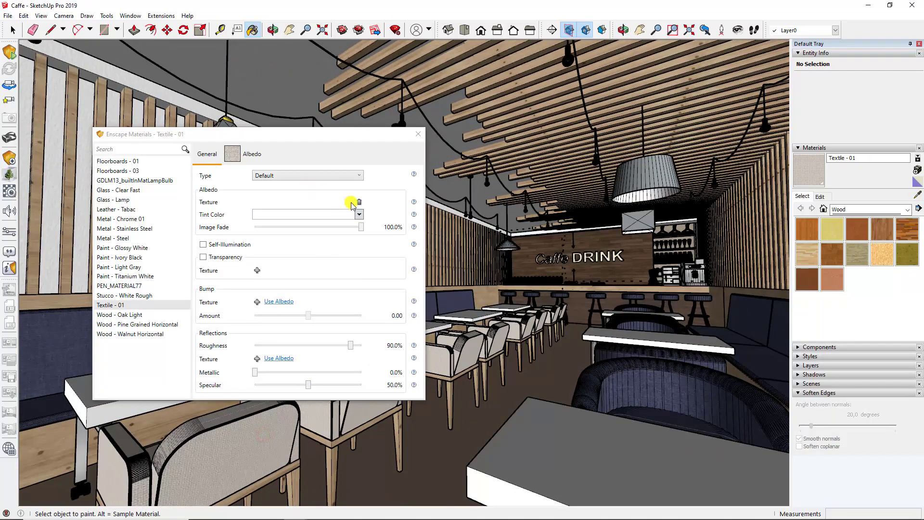
pyautogui.click(358, 201)
pyautogui.click(257, 202)
pyautogui.click(375, 224)
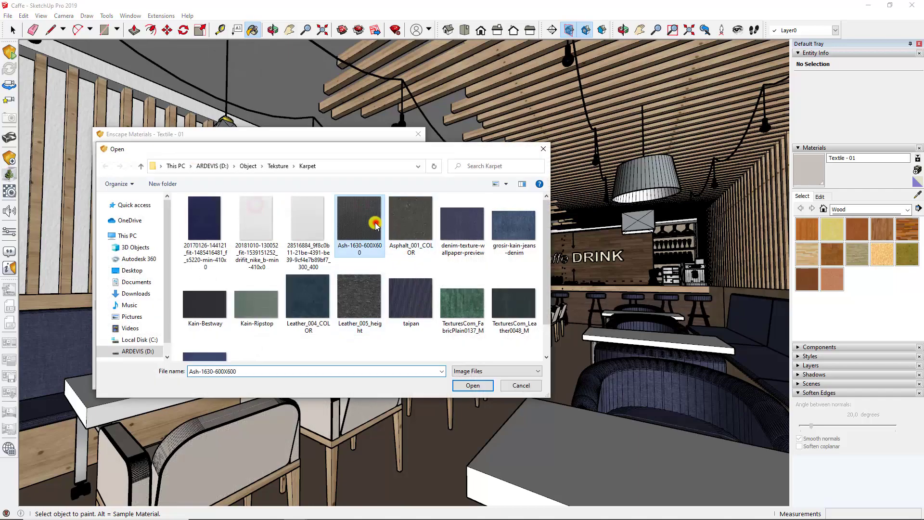
pyautogui.click(260, 222)
pyautogui.doubleClick(263, 227)
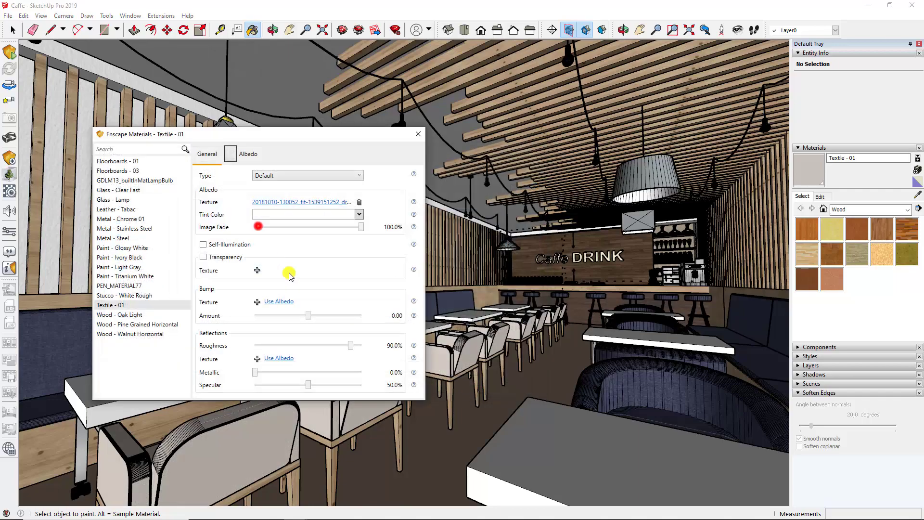
pyautogui.click(272, 300)
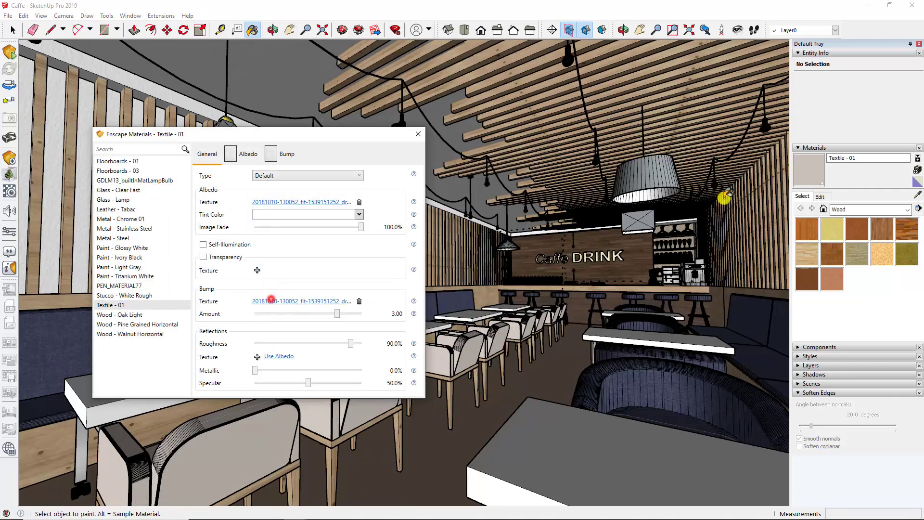
# Set Textile - 01's texture width to 5 and its specular to 0
pyautogui.click(817, 197)
pyautogui.click(824, 306)
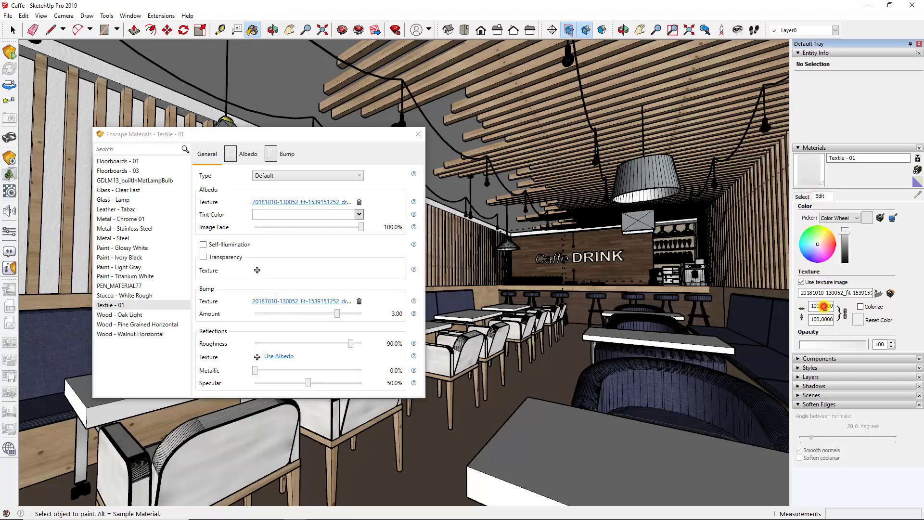
pyautogui.hotkey('ctrl', 'a')
pyautogui.click(825, 319)
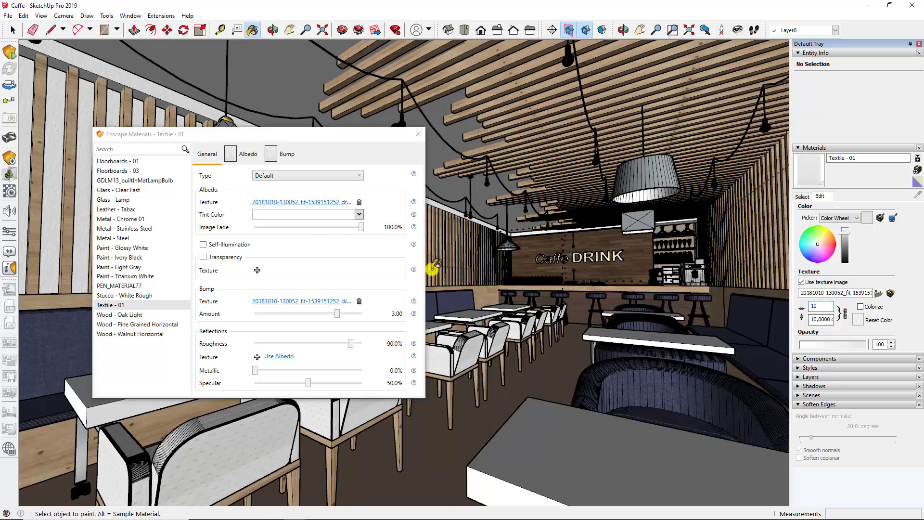
pyautogui.doubleClick(824, 309)
pyautogui.write('5')
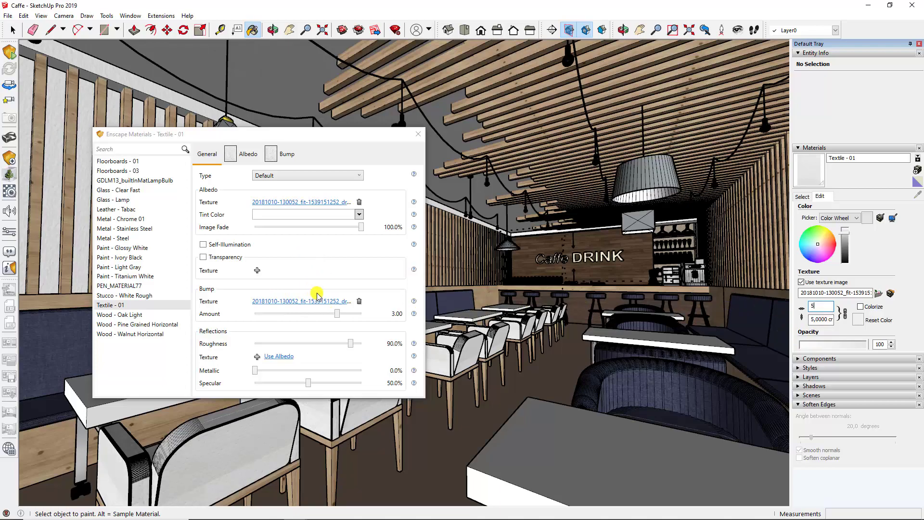
pyautogui.moveTo(318, 380); pyautogui.dragTo(255, 383)
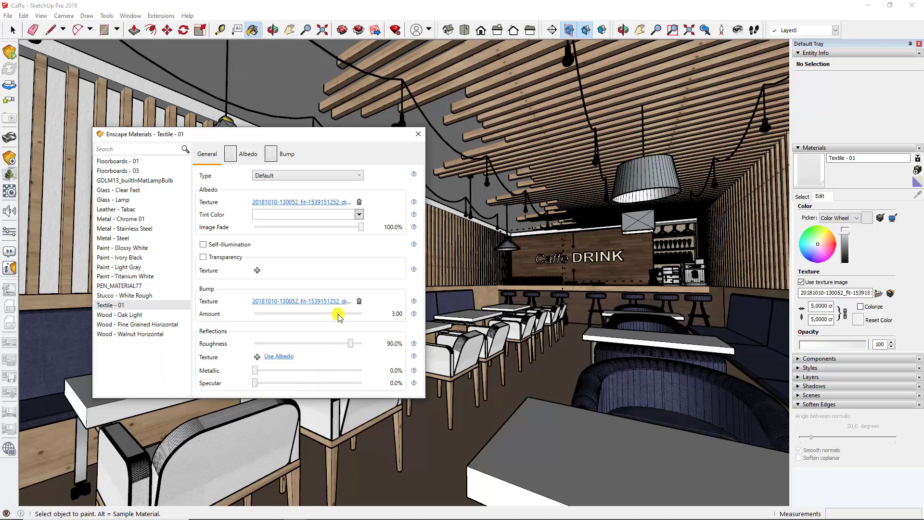
pyautogui.click(359, 214)
pyautogui.click(330, 252)
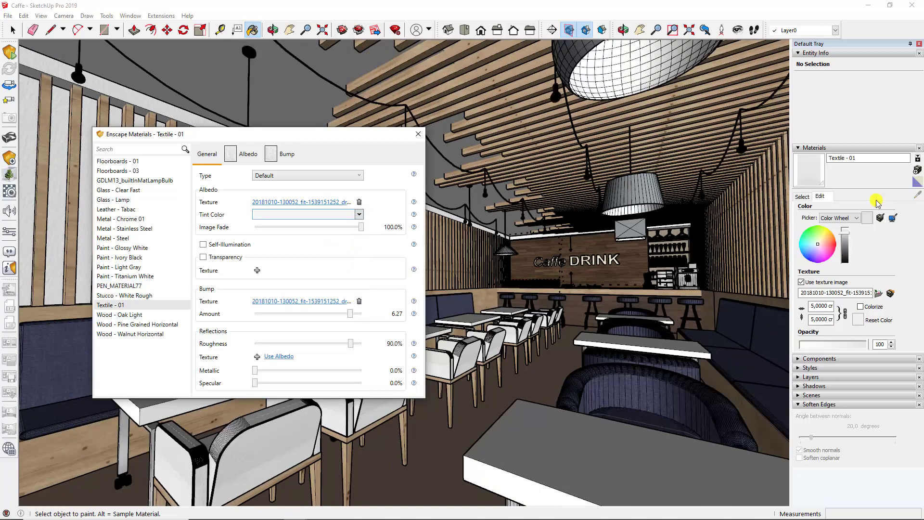
pyautogui.click(801, 196)
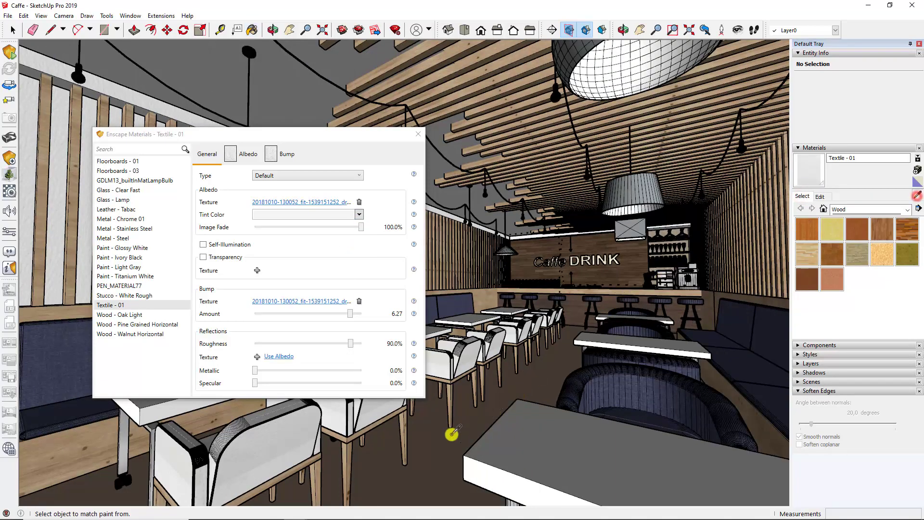
# Sample the floor's Floorboards - 03 material and open the Wood texture folder
pyautogui.click(437, 461)
pyautogui.click(257, 199)
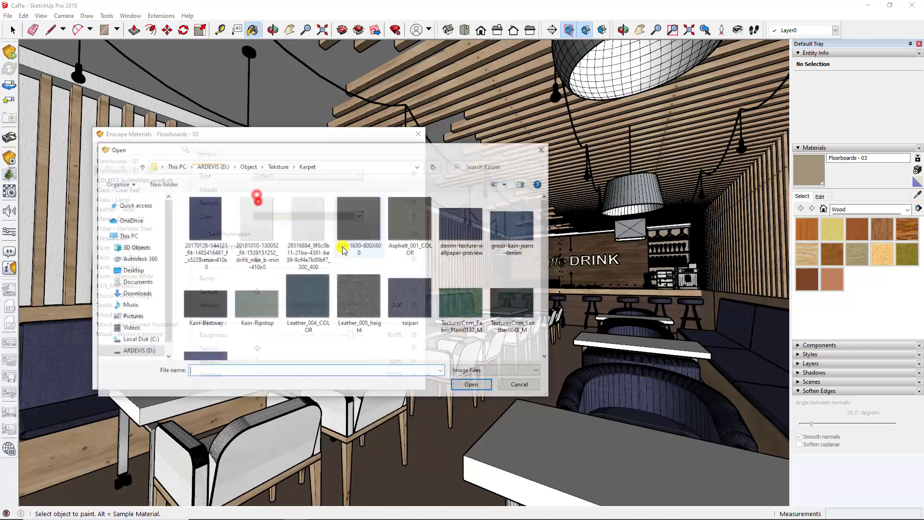
pyautogui.click(367, 231)
pyautogui.press('BackSpace')
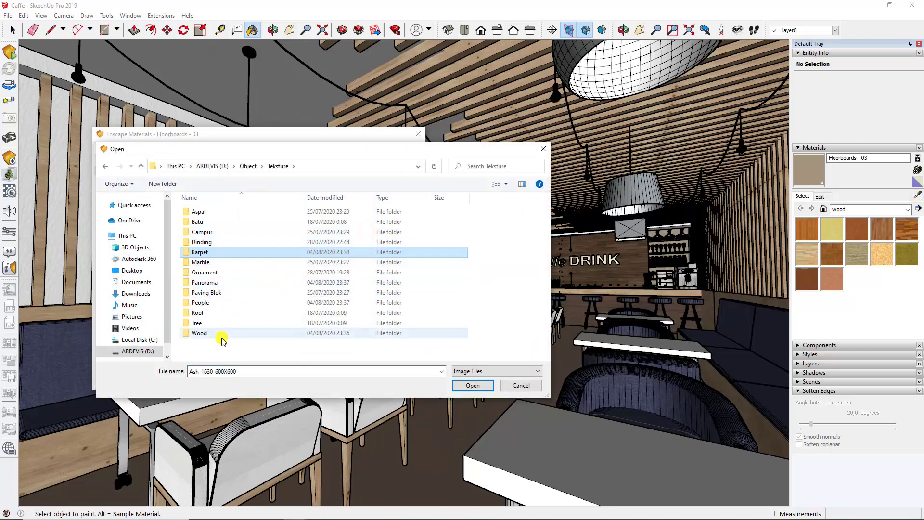
pyautogui.doubleClick(221, 334)
# Load the striped wood plank image as the floor's albedo texture
pyautogui.scroll(-3, 337, 227)
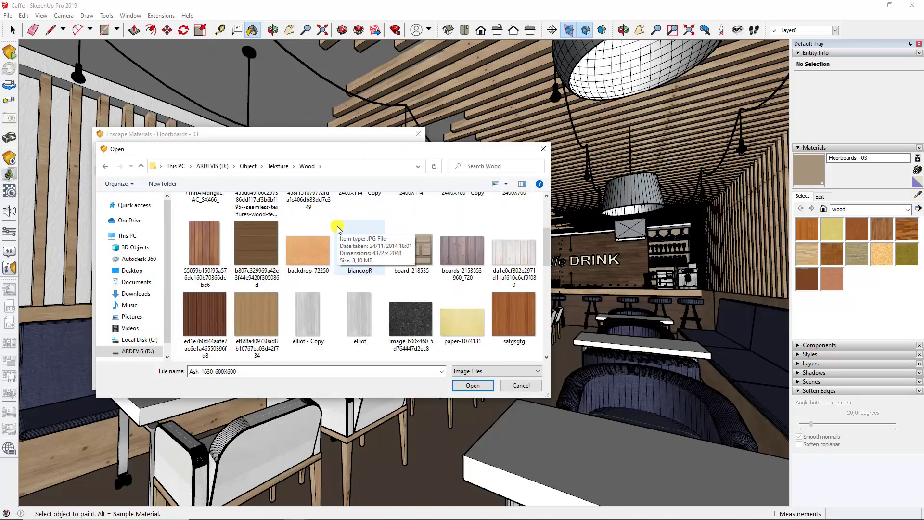
pyautogui.scroll(-3, 310, 221)
pyautogui.scroll(1, 310, 224)
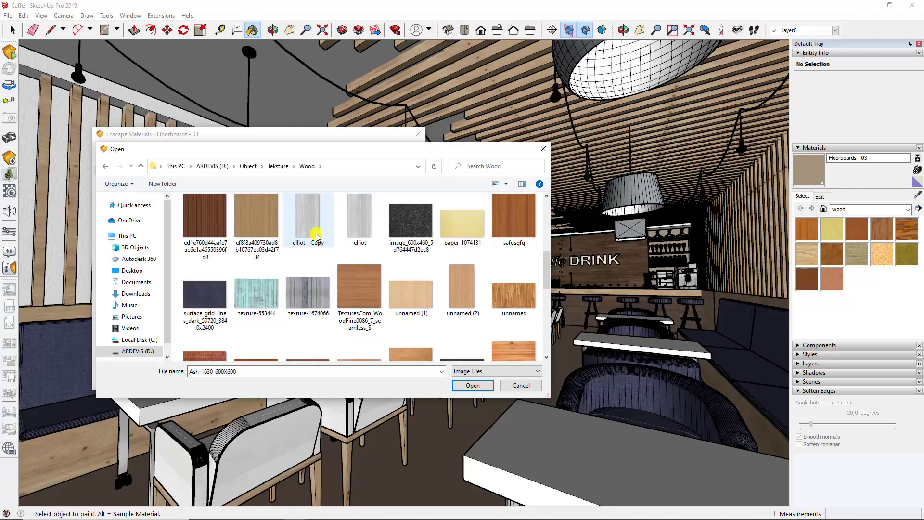
pyautogui.click(206, 221)
pyautogui.scroll(-2, 412, 263)
pyautogui.scroll(-2, 419, 268)
pyautogui.scroll(-2, 417, 271)
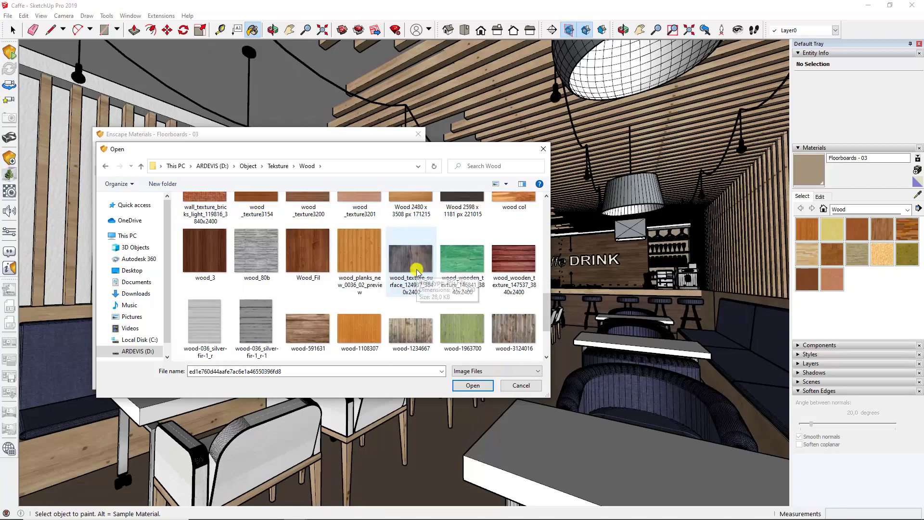
pyautogui.scroll(-2, 416, 272)
pyautogui.scroll(5, 417, 273)
pyautogui.scroll(5, 417, 272)
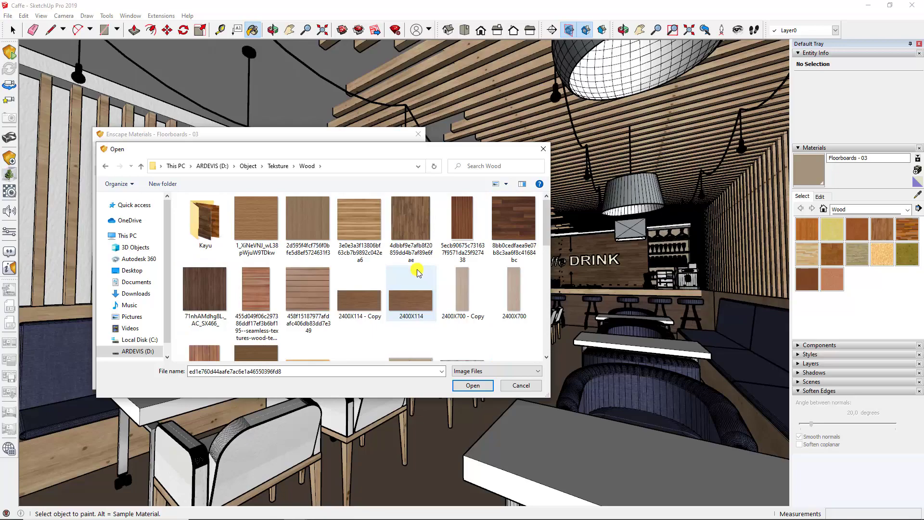
pyautogui.doubleClick(303, 289)
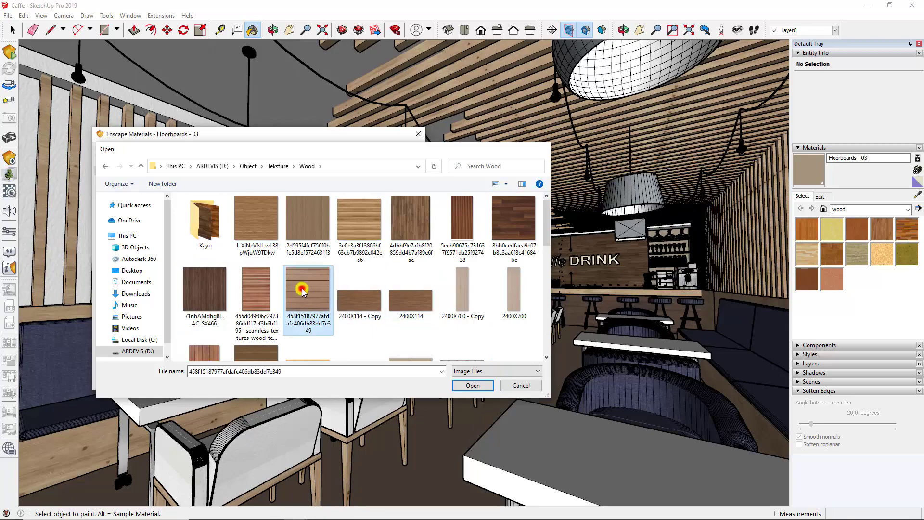
# Give the floor texture width 1, bump from albedo, a grey tint and 6.6% specular
pyautogui.click(820, 196)
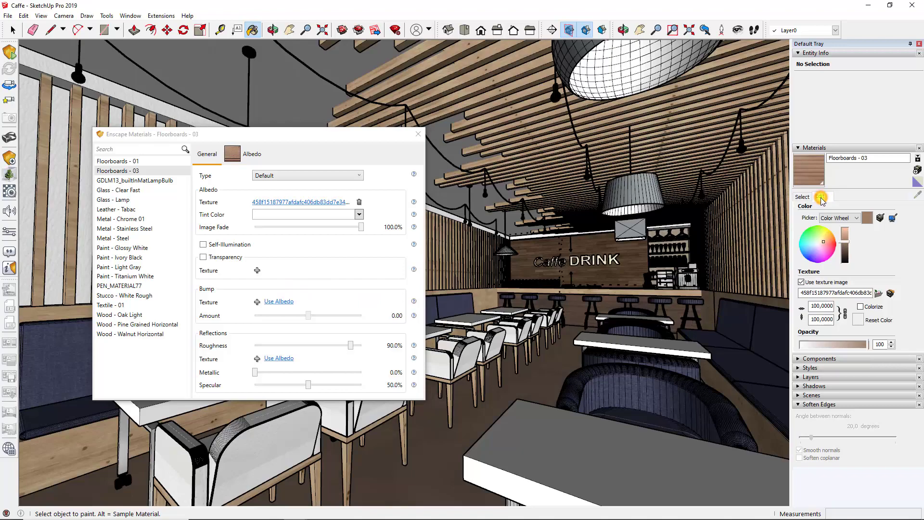
pyautogui.click(821, 306)
pyautogui.hotkey('ctrl', 'a')
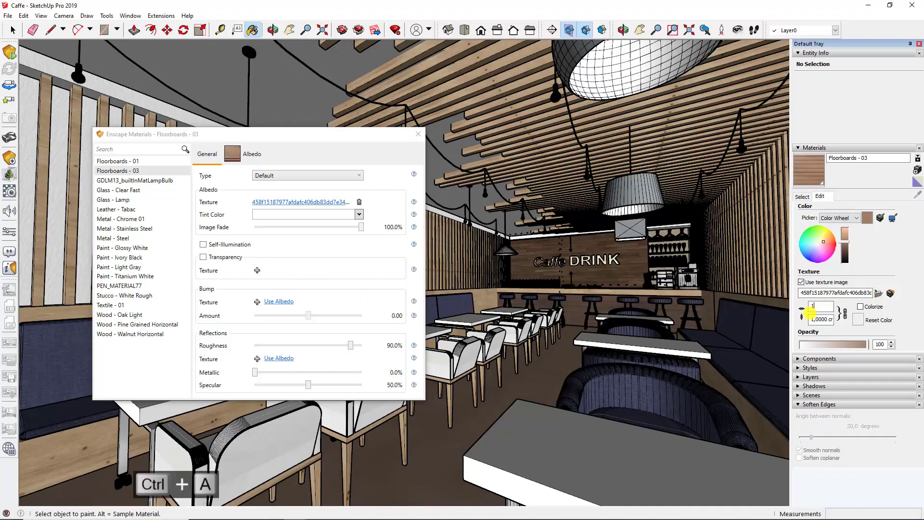
pyautogui.click(279, 302)
pyautogui.click(358, 214)
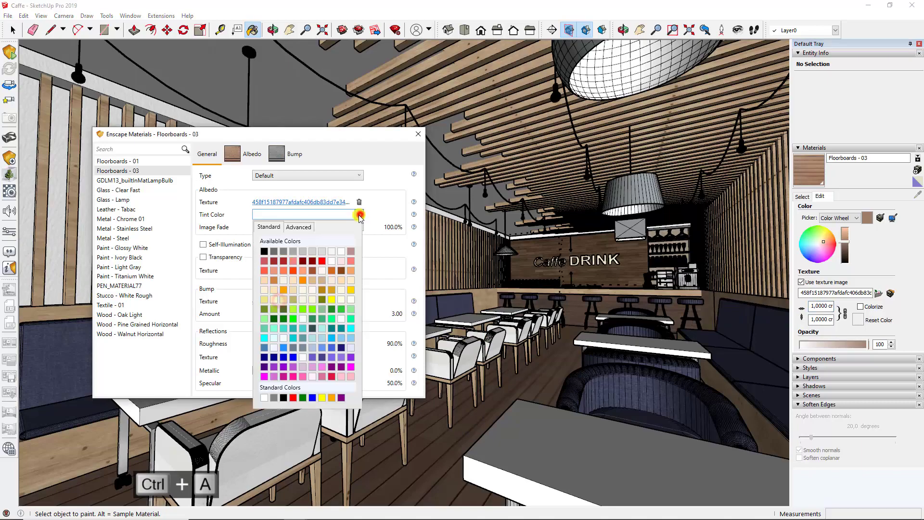
pyautogui.click(303, 251)
pyautogui.moveTo(307, 384); pyautogui.dragTo(262, 384)
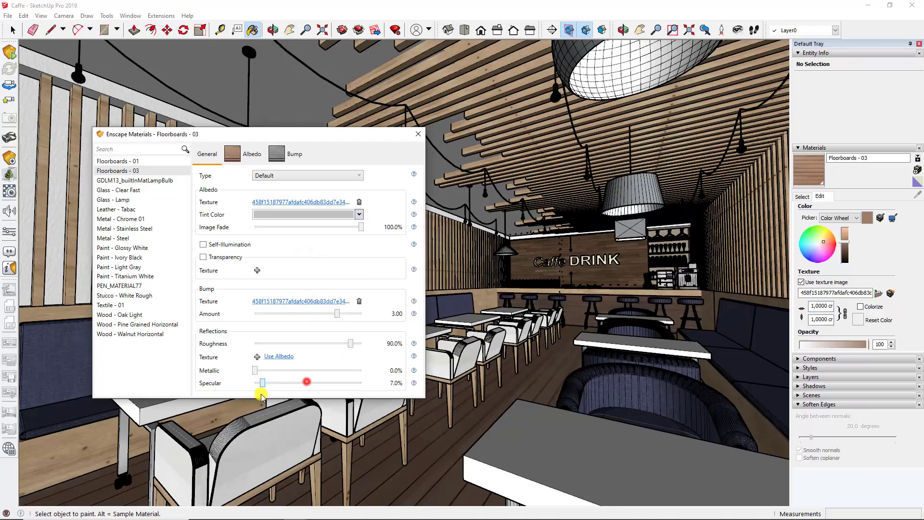
pyautogui.click(806, 197)
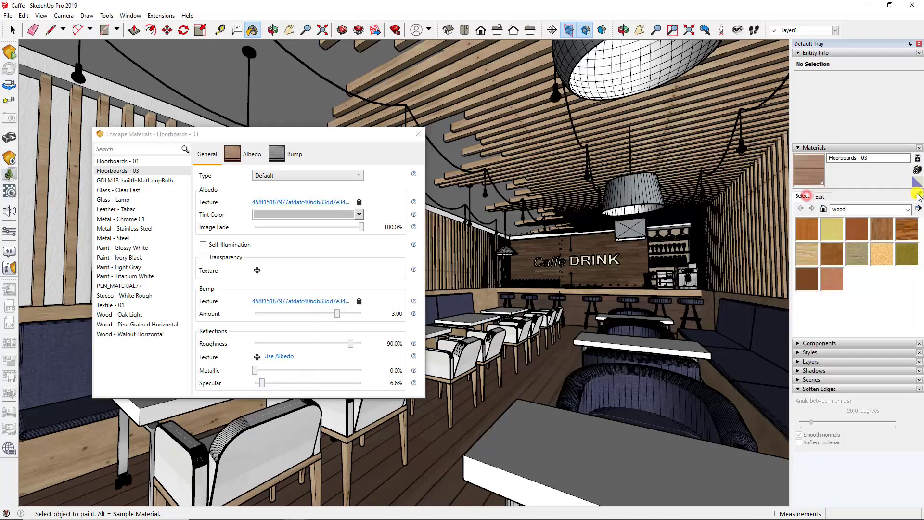
pyautogui.keyDown('alt'); pyautogui.scroll(1, 614, 53); pyautogui.keyUp('alt')
pyautogui.keyDown('alt'); pyautogui.scroll(2, 614, 53); pyautogui.keyUp('alt')
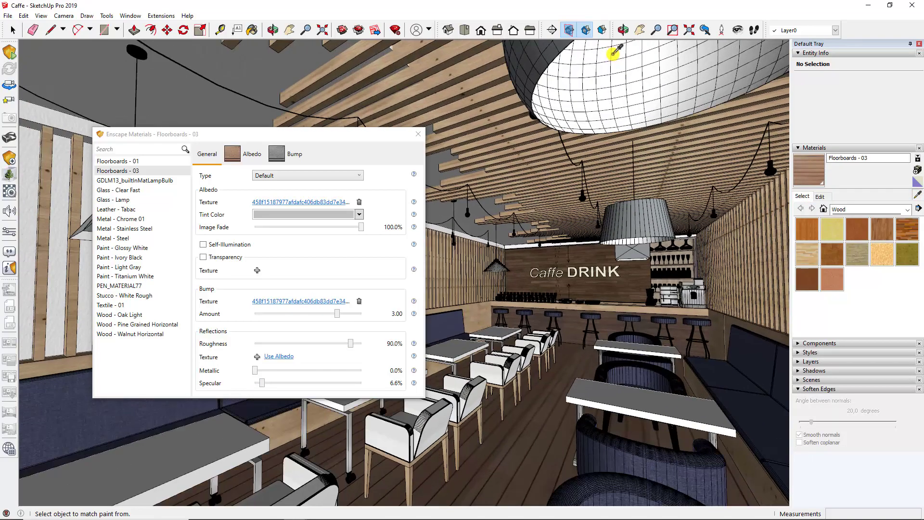
pyautogui.keyDown('alt'); pyautogui.scroll(2, 615, 52); pyautogui.keyUp('alt')
# Sample the lampshade's Glossy White paint, make it partly metallic, shinier and yellow
pyautogui.keyDown('alt'); pyautogui.scroll(1, 616, 53); pyautogui.keyUp('alt')
pyautogui.keyDown('alt'); pyautogui.click(621, 73); pyautogui.keyUp('alt')
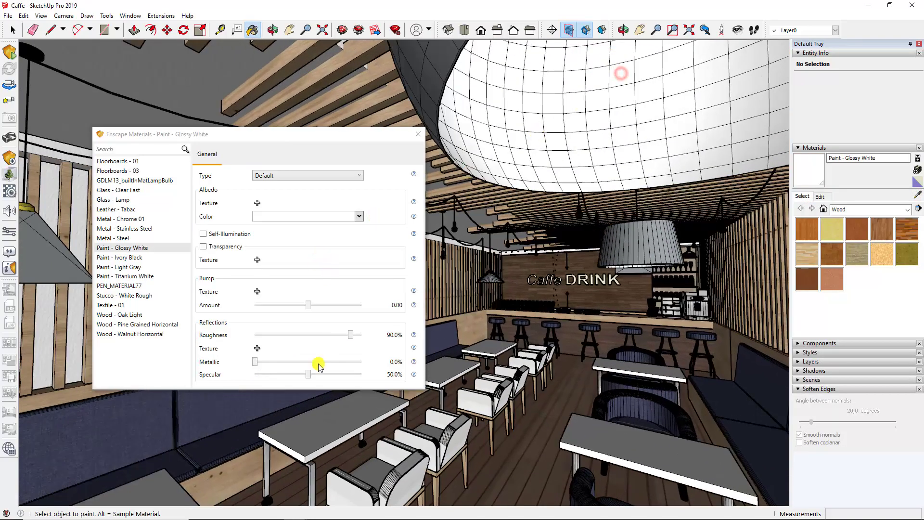
pyautogui.moveTo(255, 362); pyautogui.dragTo(301, 362)
pyautogui.moveTo(350, 334); pyautogui.dragTo(309, 334)
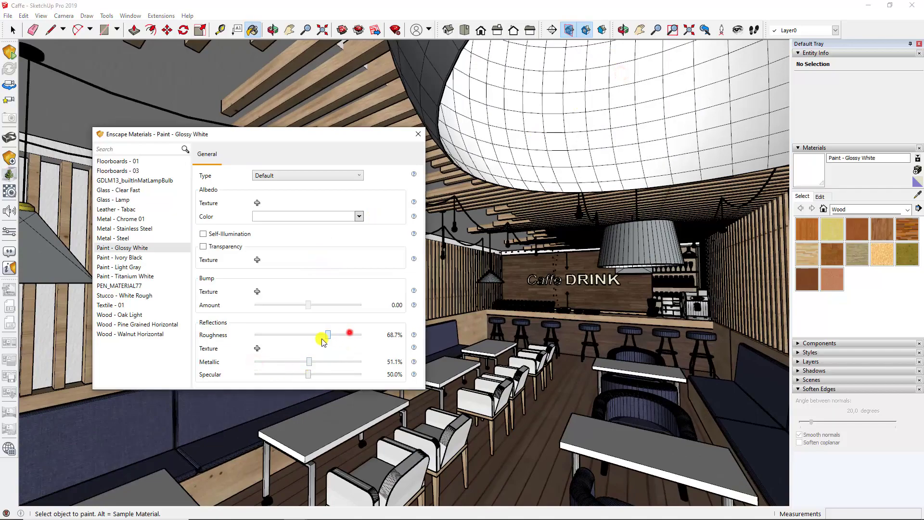
pyautogui.click(359, 217)
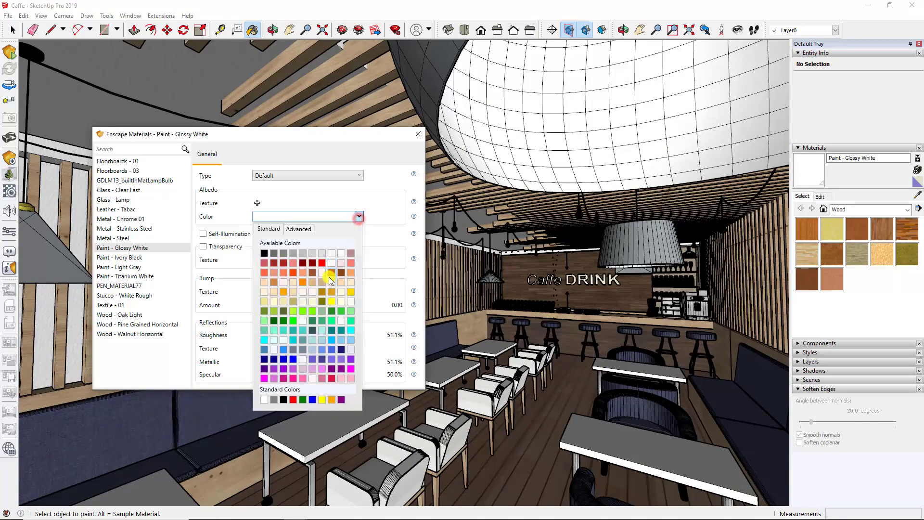
pyautogui.click(351, 292)
pyautogui.click(357, 217)
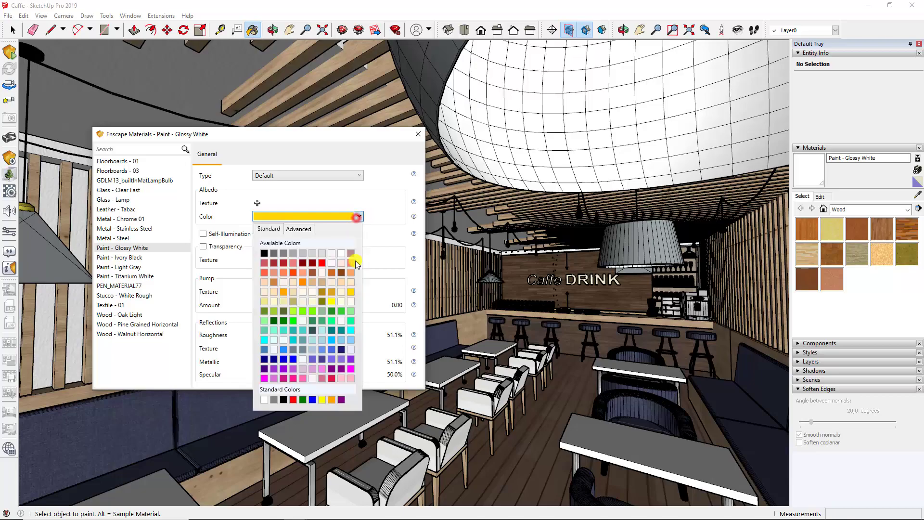
pyautogui.click(346, 292)
# Fine-tune the lampshade paint's roughness to 37.5% and orbit up to check the yellow lamps
pyautogui.click(916, 194)
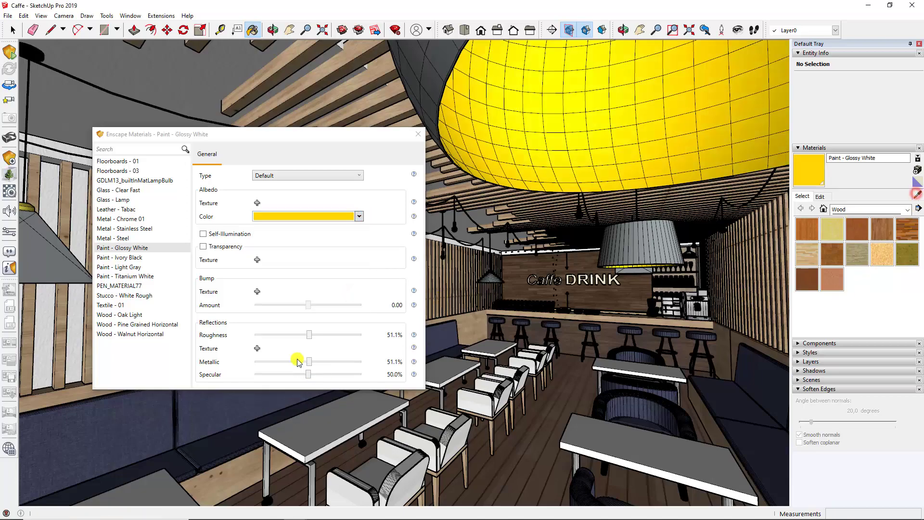
pyautogui.press('space')
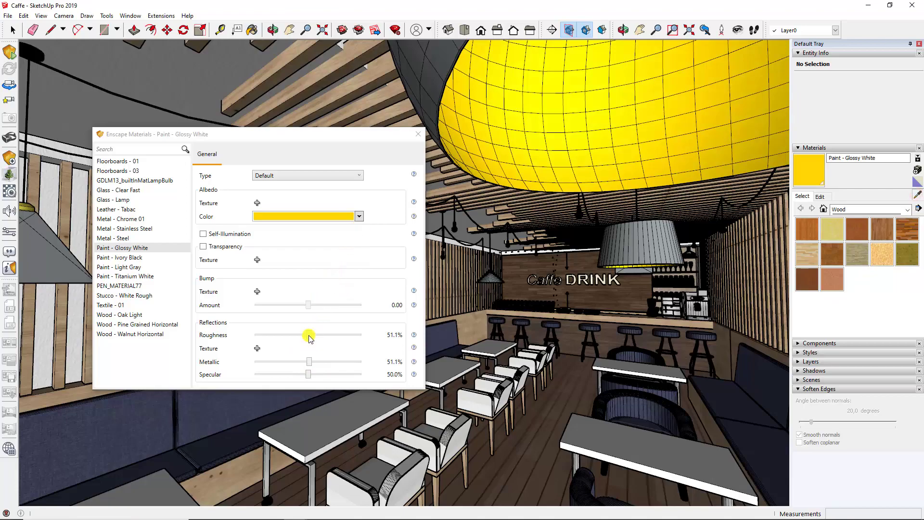
pyautogui.click(308, 335)
pyautogui.moveTo(307, 336); pyautogui.dragTo(294, 335)
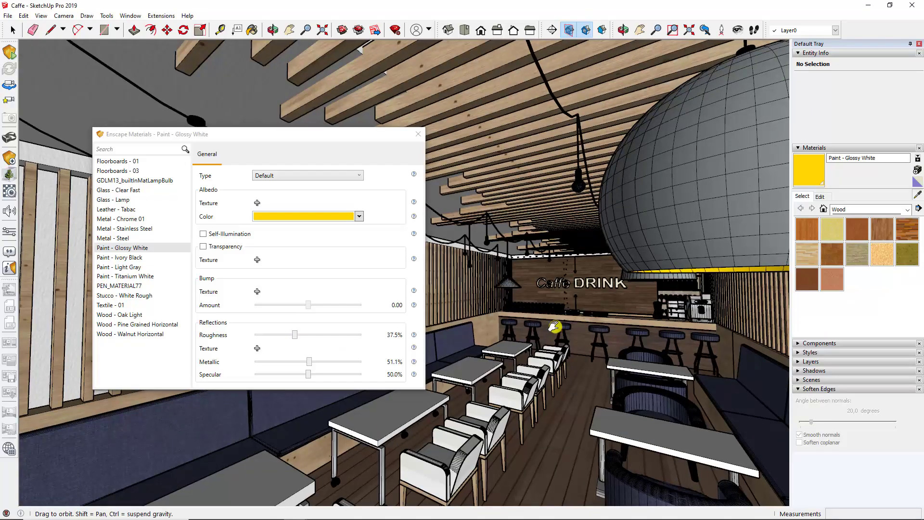
pyautogui.moveTo(560, 337); pyautogui.dragTo(281, 430, button='middle')
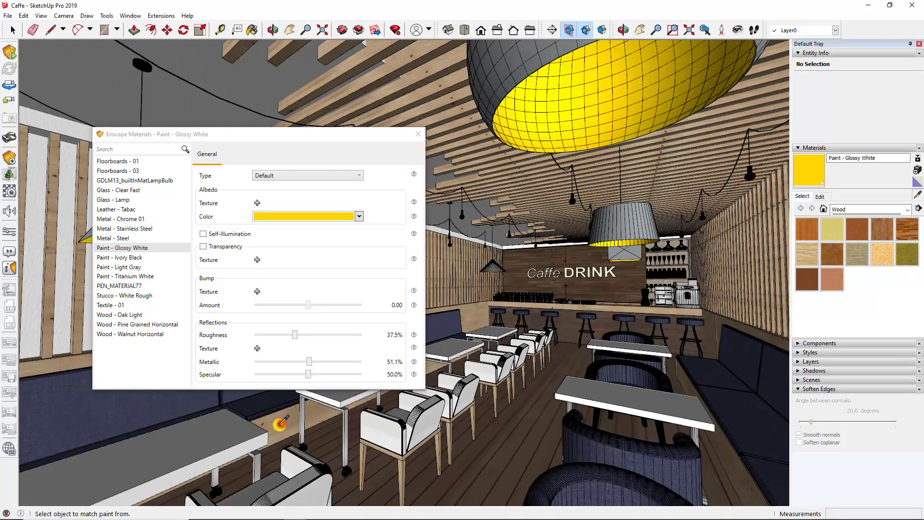
# Sample the pine wood floor and swap its Albedo for the Wood 2480 x 3508 TexturesCom image
pyautogui.click(296, 425)
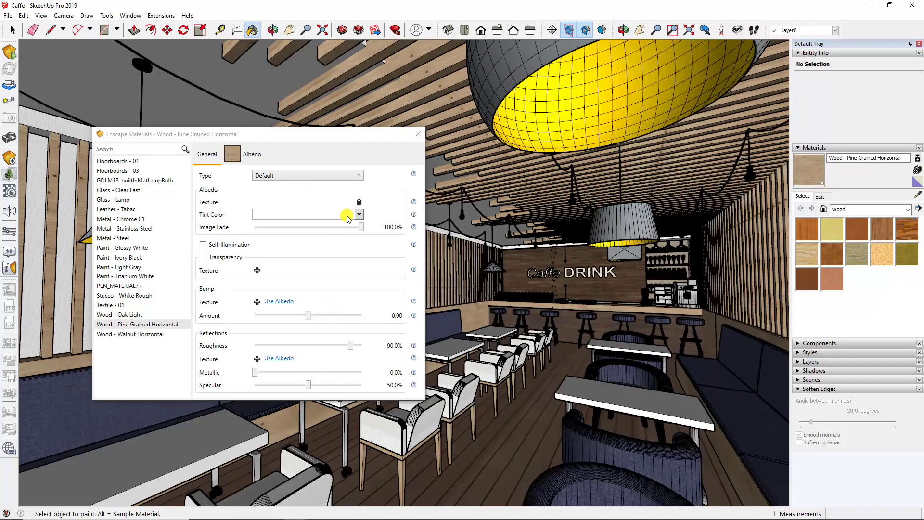
pyautogui.click(359, 202)
pyautogui.click(259, 202)
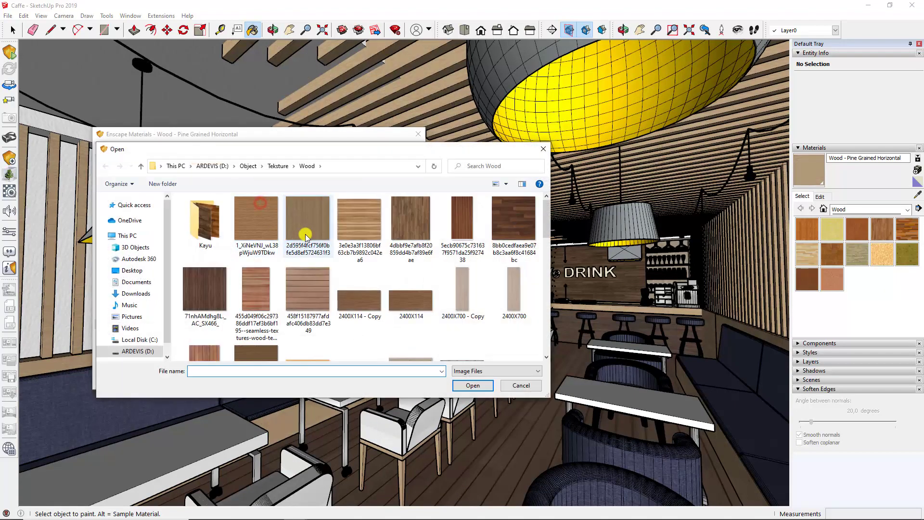
pyautogui.click(307, 234)
pyautogui.scroll(-5, 305, 244)
pyautogui.scroll(2, 308, 255)
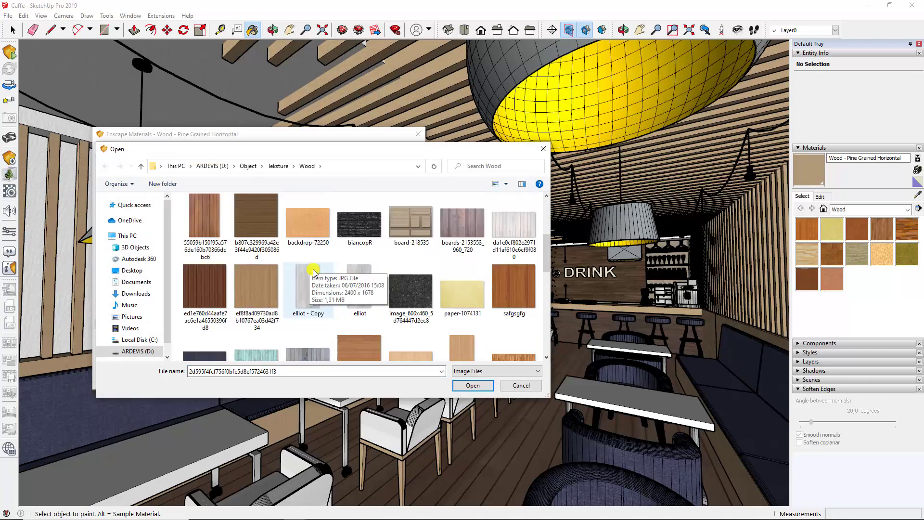
pyautogui.scroll(-2, 310, 265)
pyautogui.scroll(1, 313, 272)
pyautogui.click(418, 286)
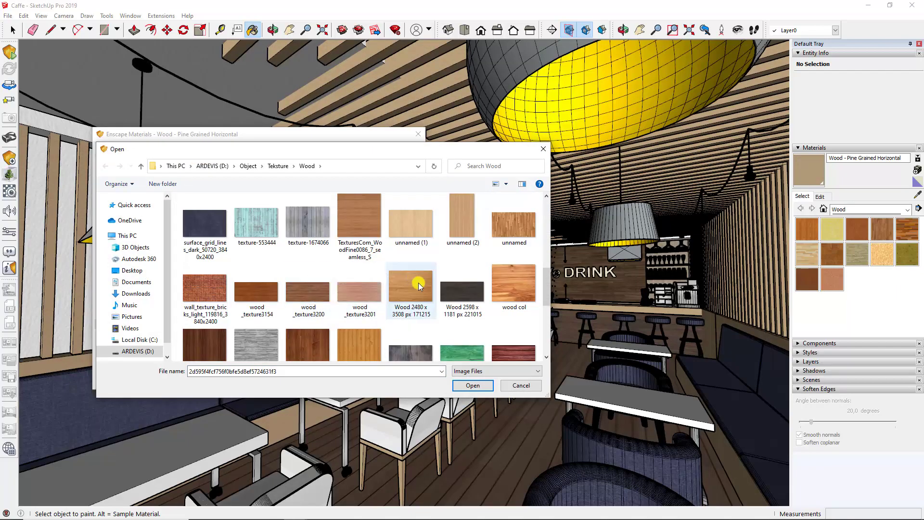
pyautogui.doubleClick(366, 219)
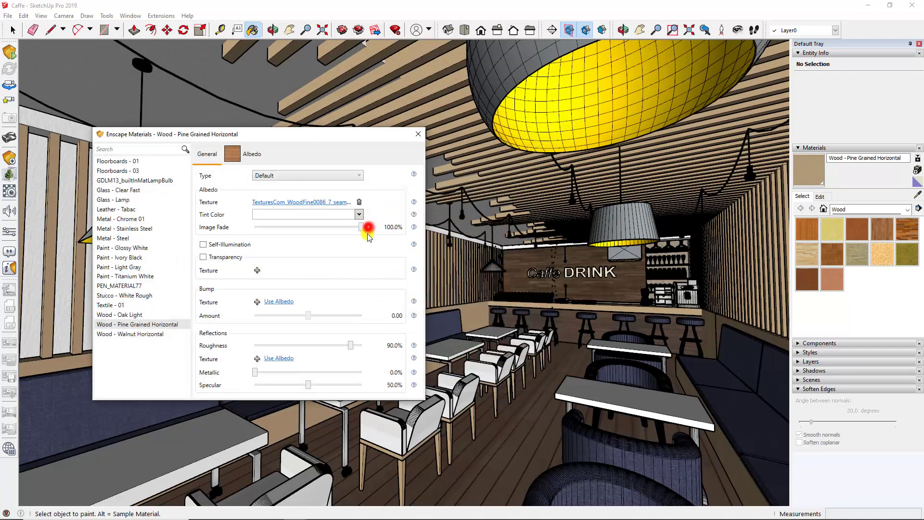
# Give the wood a light grey tint, about 5% specular, and its texture as bump
pyautogui.click(359, 214)
pyautogui.click(298, 250)
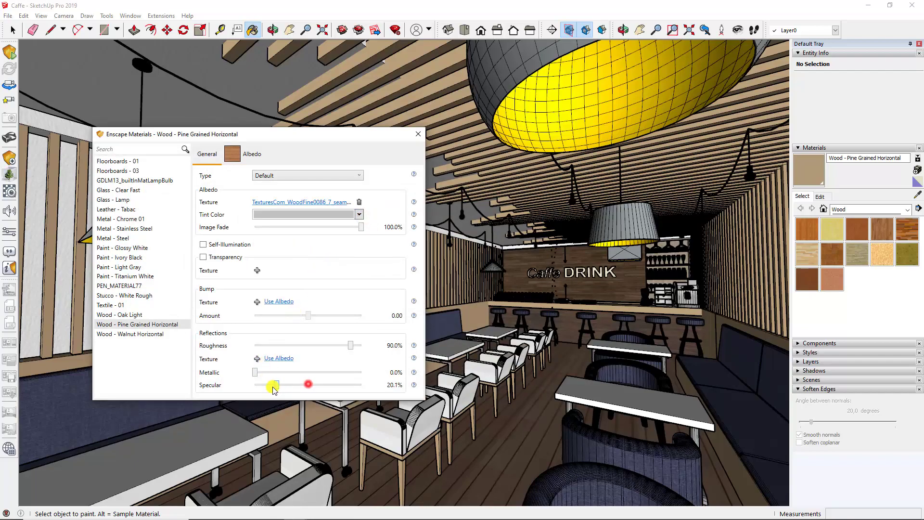
pyautogui.moveTo(272, 389); pyautogui.dragTo(260, 385)
pyautogui.click(283, 302)
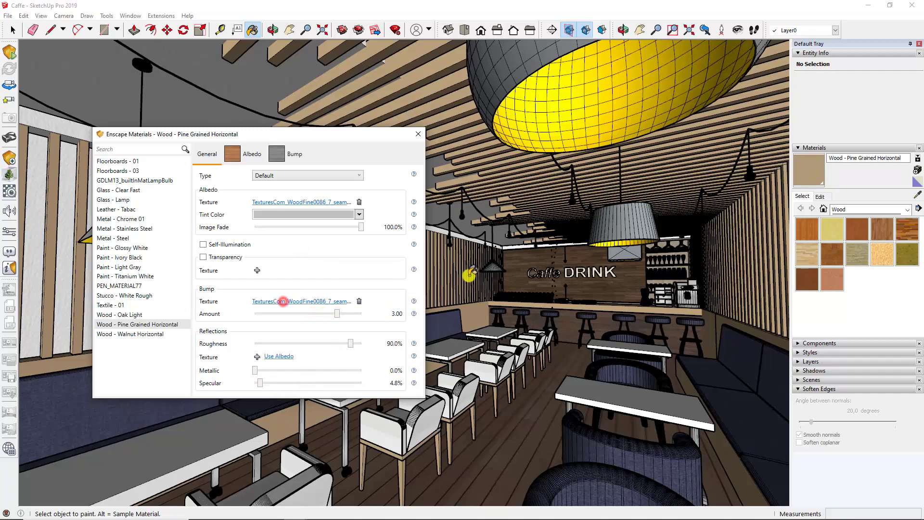
# Set the pine wood texture width to 1 cm
pyautogui.click(823, 197)
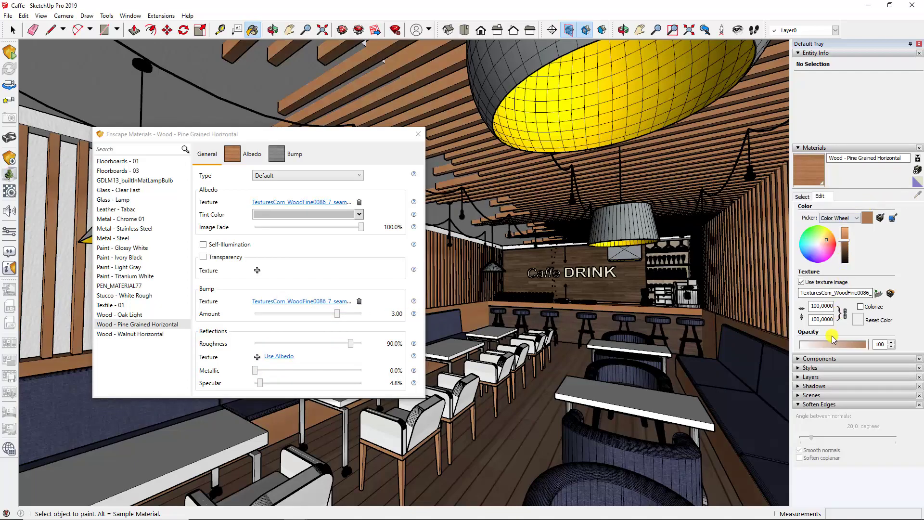
pyautogui.click(821, 306)
pyautogui.hotkey('ctrl', 'a')
pyautogui.write('1')
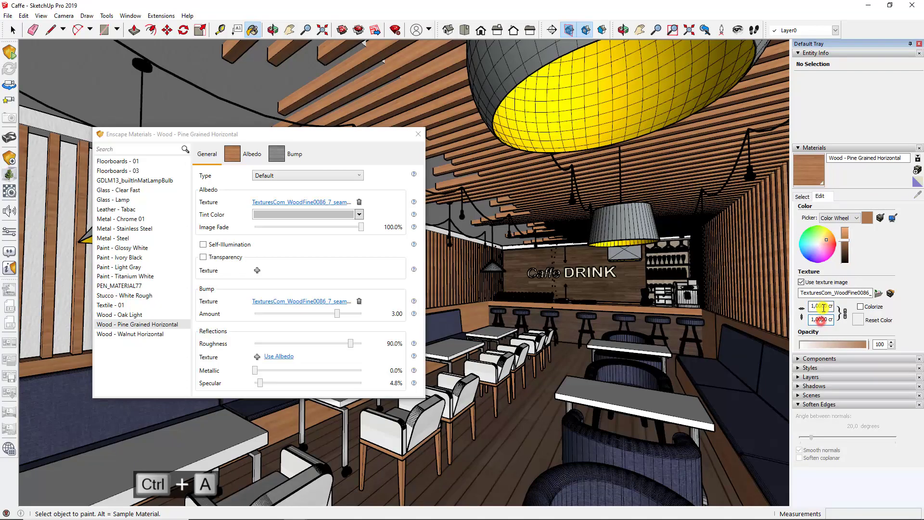
pyautogui.scroll(2, 594, 289)
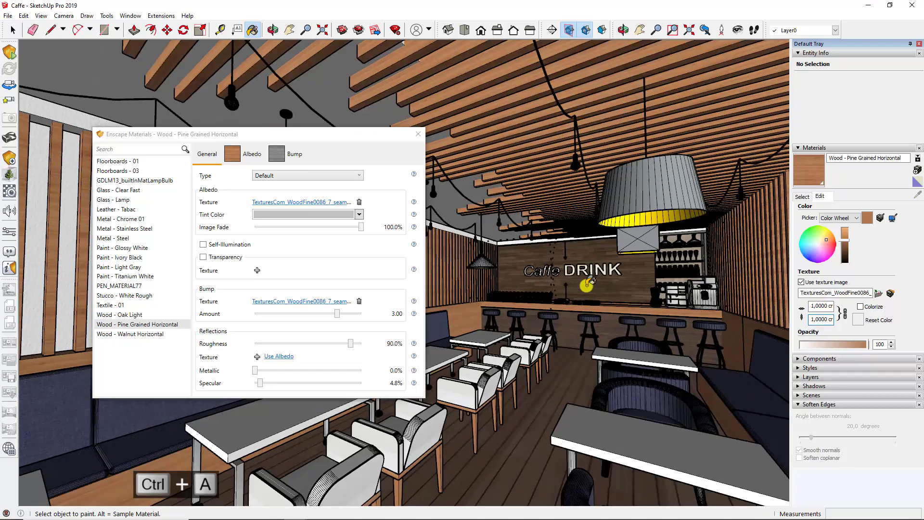
pyautogui.scroll(3, 594, 270)
pyautogui.scroll(1, 595, 270)
pyautogui.scroll(-2, 595, 271)
pyautogui.scroll(1, 594, 270)
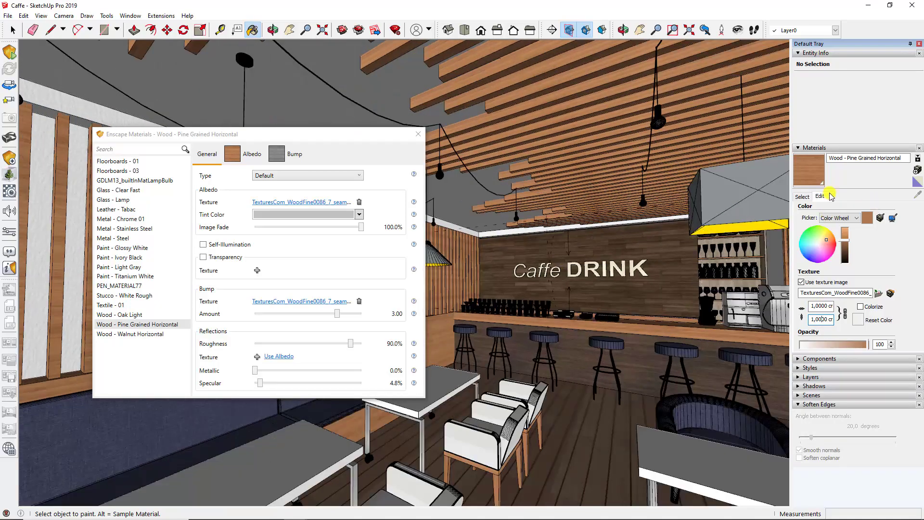
pyautogui.click(796, 198)
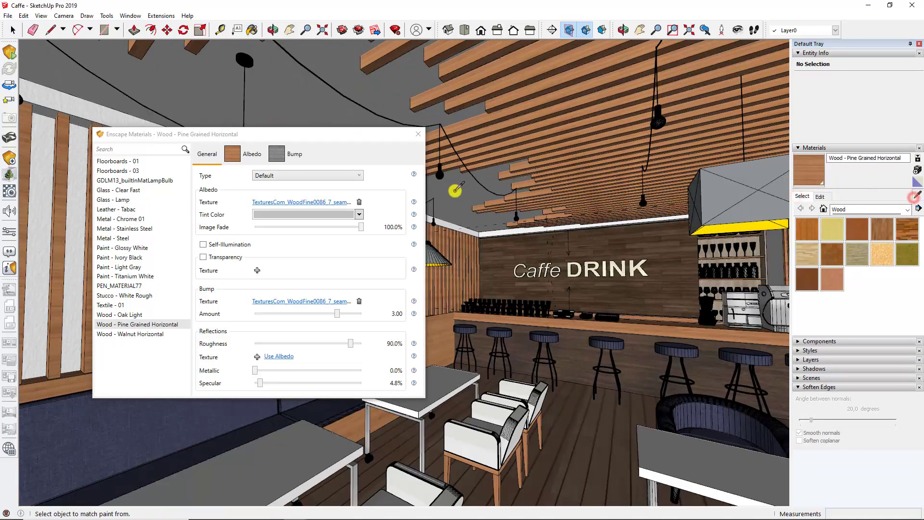
# Sample the Stucco - White Rough ceiling and give it a grey tint
pyautogui.keyDown('alt'); pyautogui.click(456, 192); pyautogui.keyUp('alt')
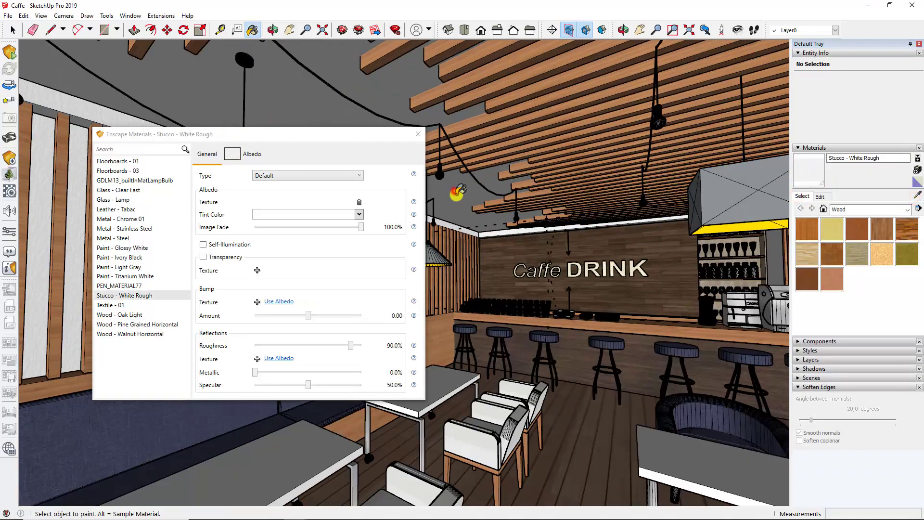
pyautogui.click(356, 215)
pyautogui.click(325, 250)
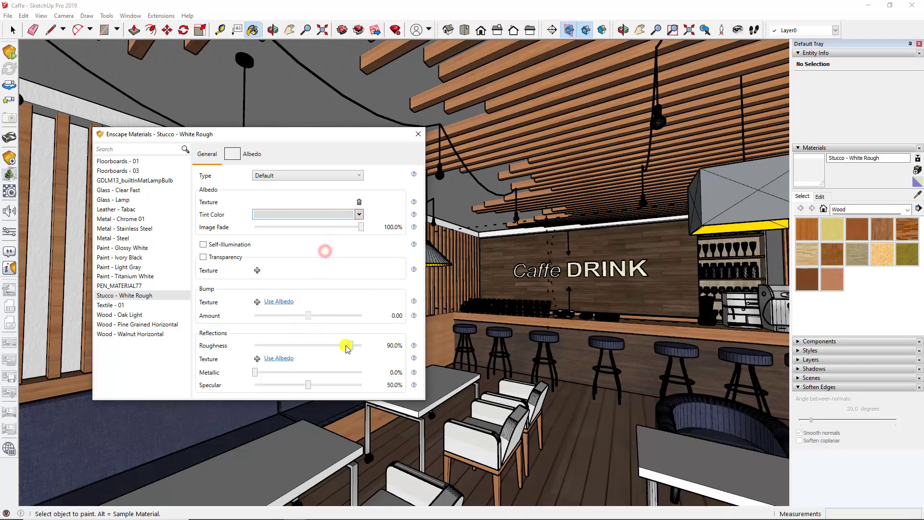
# Lower the stucco specular, use Albedo as bump, and clear its texture for a Dinding image
pyautogui.moveTo(311, 388); pyautogui.dragTo(263, 385)
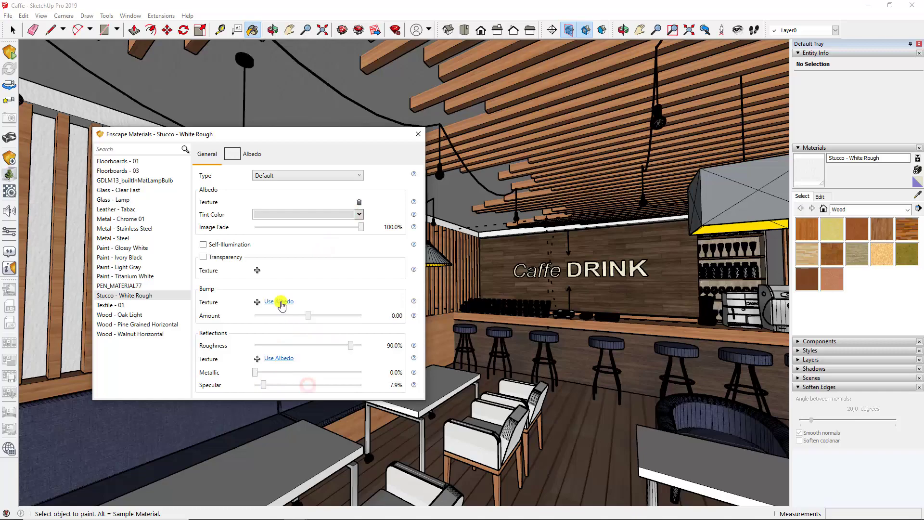
pyautogui.click(279, 301)
pyautogui.click(360, 202)
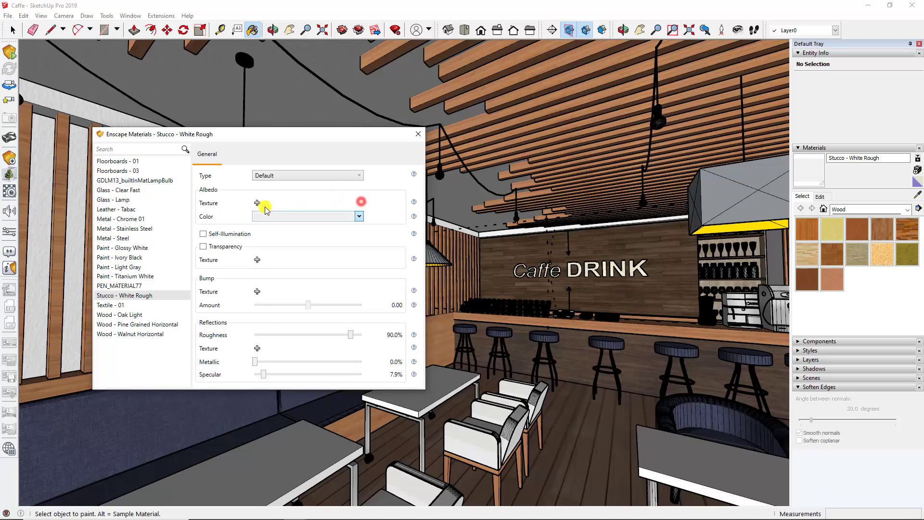
pyautogui.click(263, 205)
pyautogui.click(405, 230)
pyautogui.press('BackSpace')
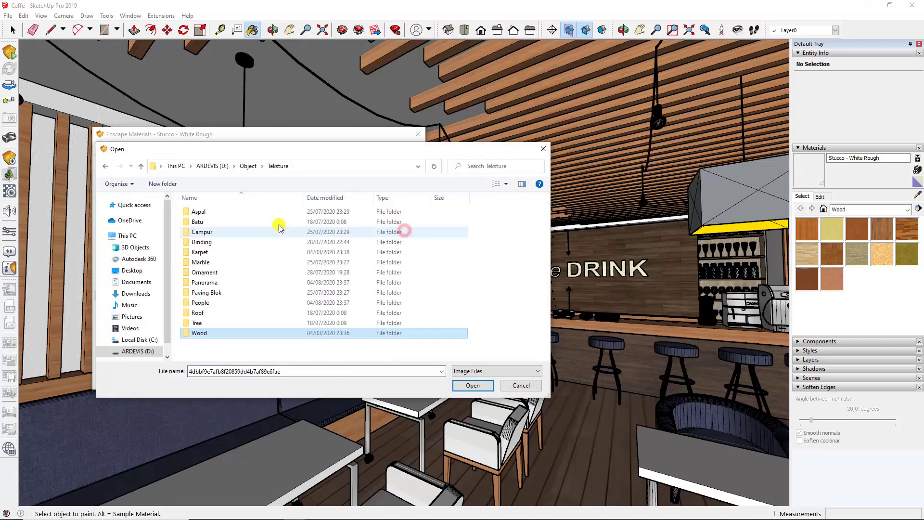
pyautogui.doubleClick(229, 241)
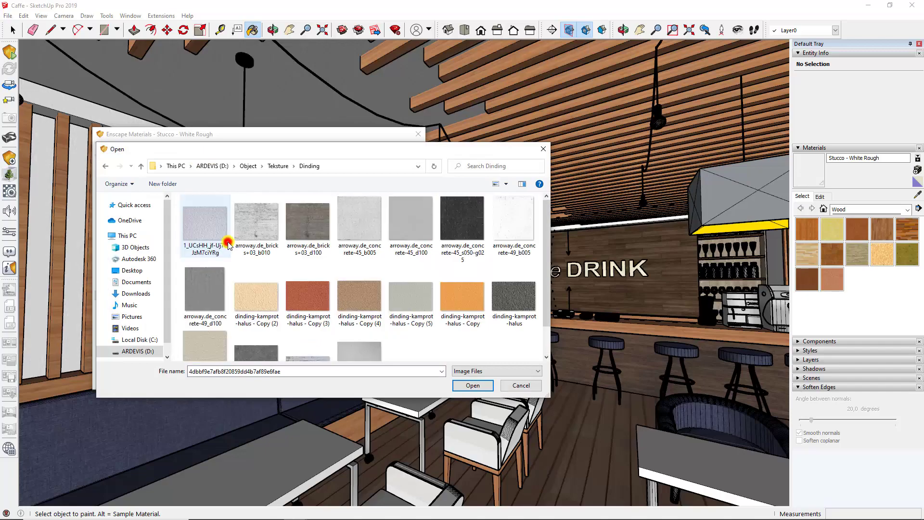
# Compare Dinding wall textures and load dinding-kamprot-halus - Copy (5) as the stucco Albedo
pyautogui.click(214, 220)
pyautogui.scroll(-1, 368, 299)
pyautogui.click(362, 314)
pyautogui.click(354, 281)
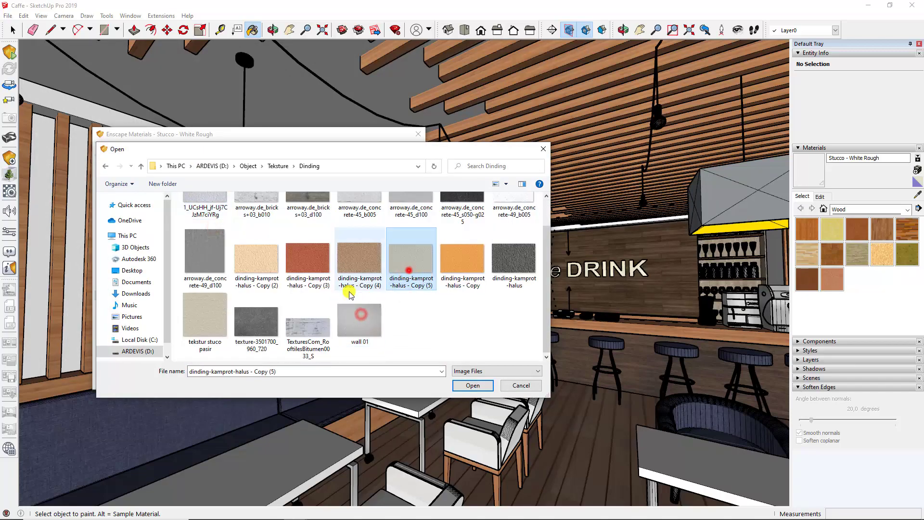
pyautogui.scroll(1, 347, 288)
pyautogui.click(207, 226)
pyautogui.scroll(-1, 212, 262)
pyautogui.click(208, 328)
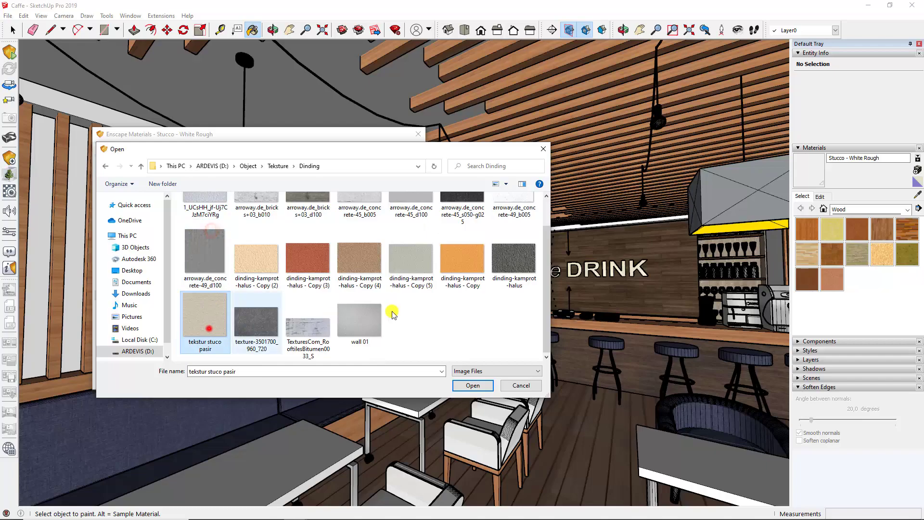
pyautogui.click(413, 265)
pyautogui.doubleClick(413, 263)
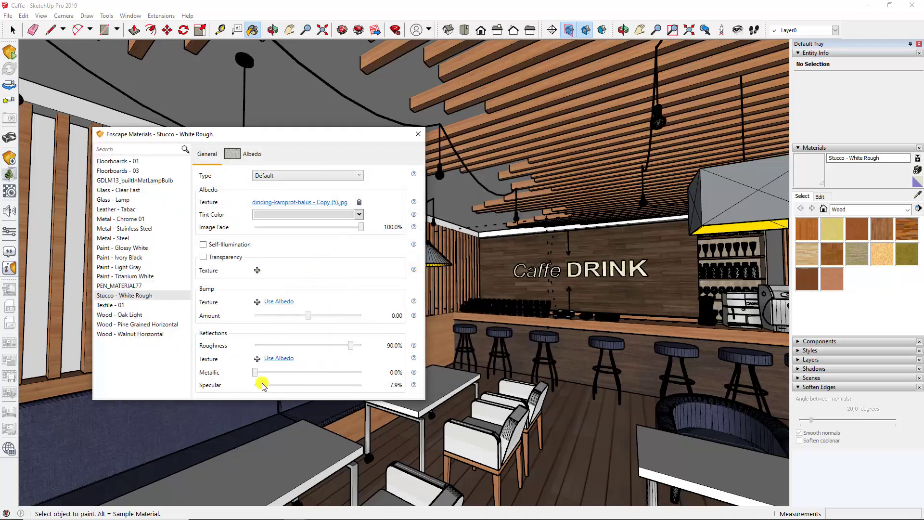
# Use the plaster texture as bump and enlarge the stucco texture to 2 cm tiles
pyautogui.click(269, 302)
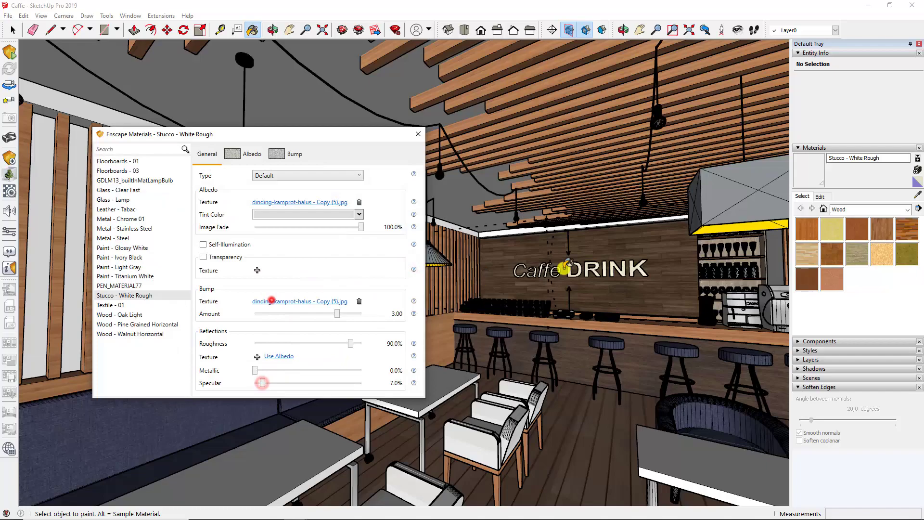
pyautogui.click(821, 197)
pyautogui.click(818, 306)
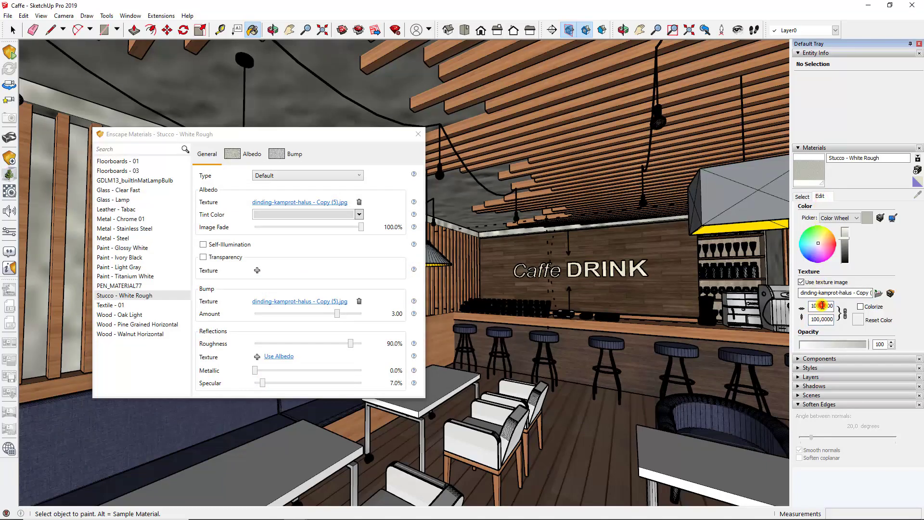
pyautogui.hotkey('ctrl', 'a')
pyautogui.write('1')
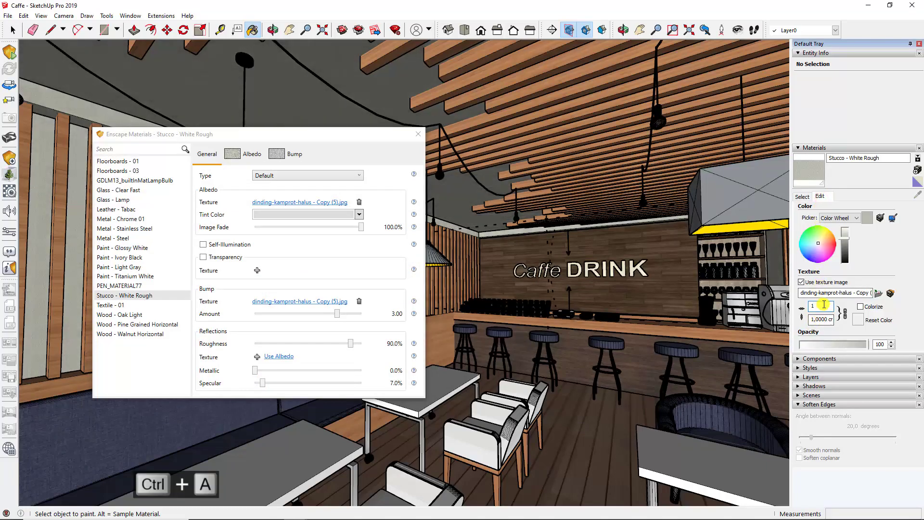
pyautogui.write('2')
pyautogui.click(802, 196)
pyautogui.click(917, 195)
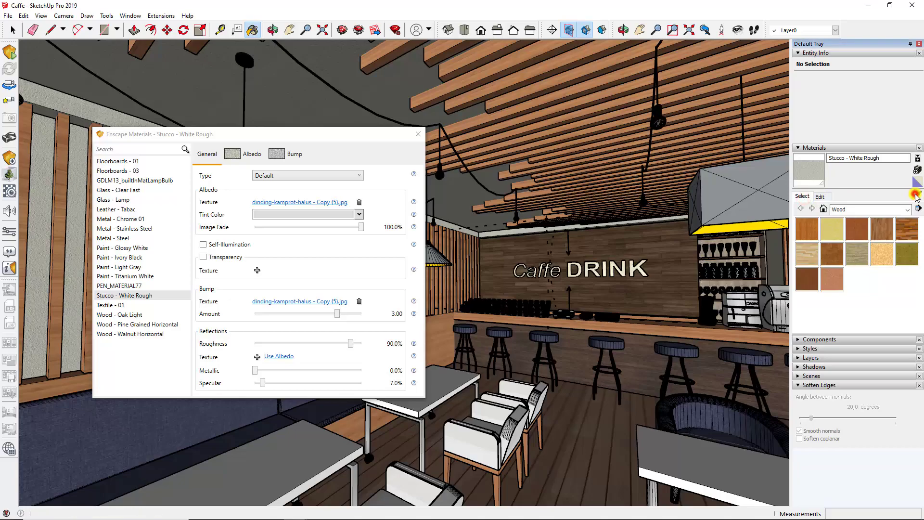
# Sample the Floorboards - 01 wall and replace its Albedo with the dark wood image
pyautogui.click(657, 243)
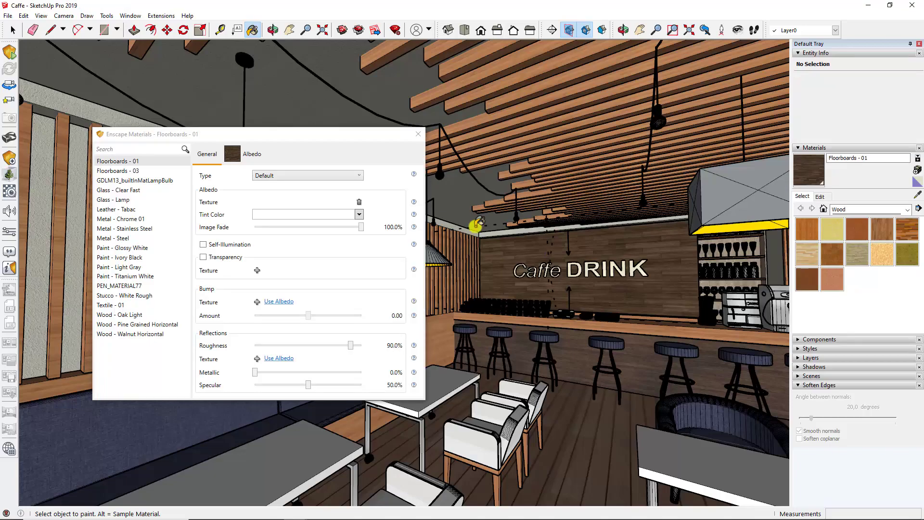
pyautogui.click(359, 202)
pyautogui.click(257, 202)
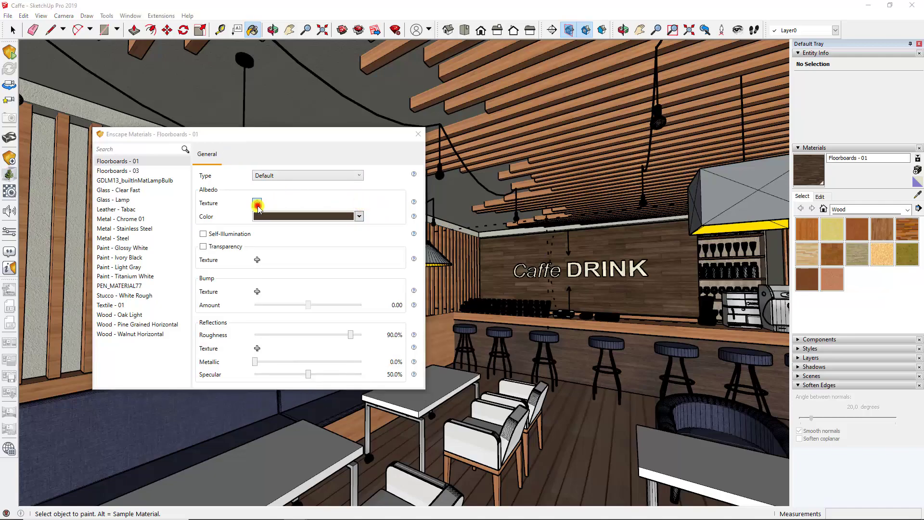
pyautogui.click(400, 302)
pyautogui.hotkey('alt', 'Up')
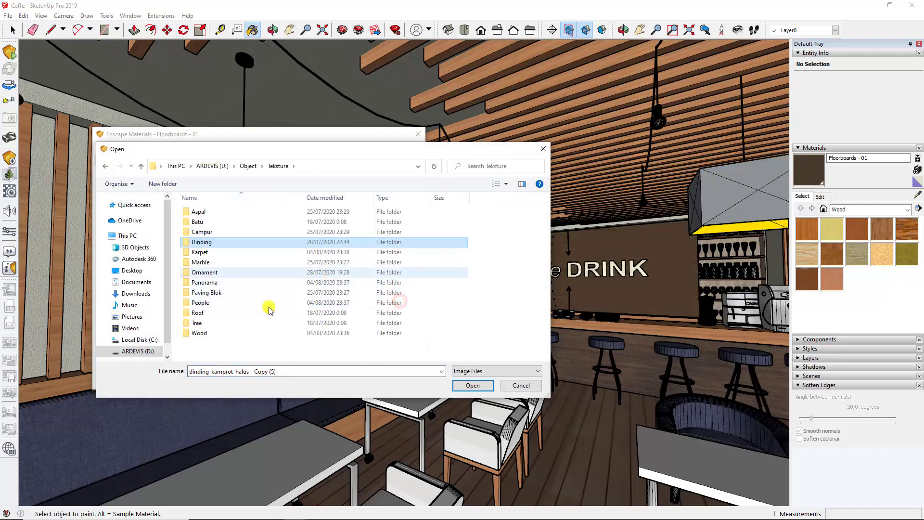
pyautogui.doubleClick(247, 330)
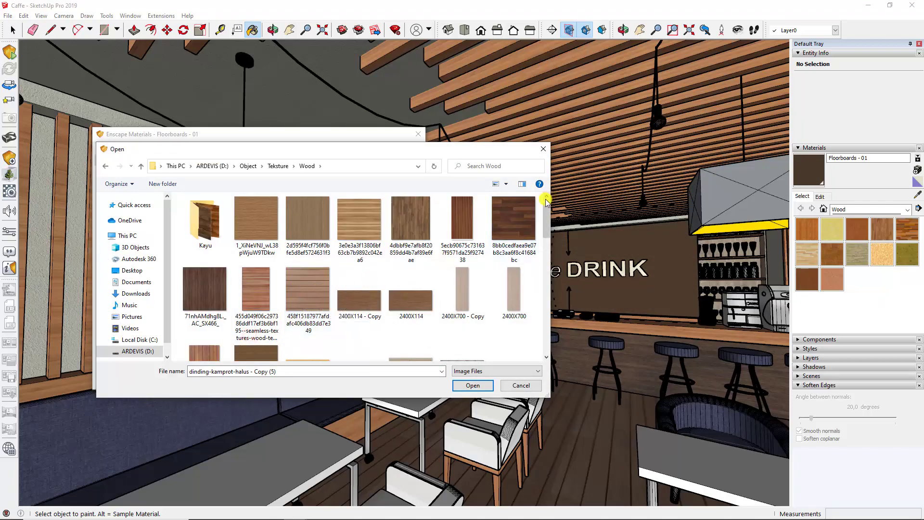
pyautogui.doubleClick(514, 223)
# Use the Albedo as bump and set the wall texture size to 1 cm
pyautogui.click(280, 302)
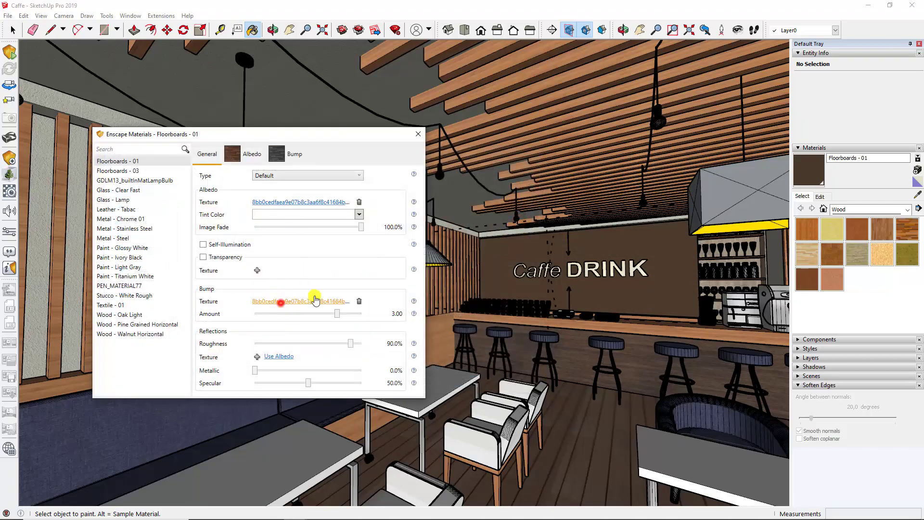
pyautogui.click(818, 196)
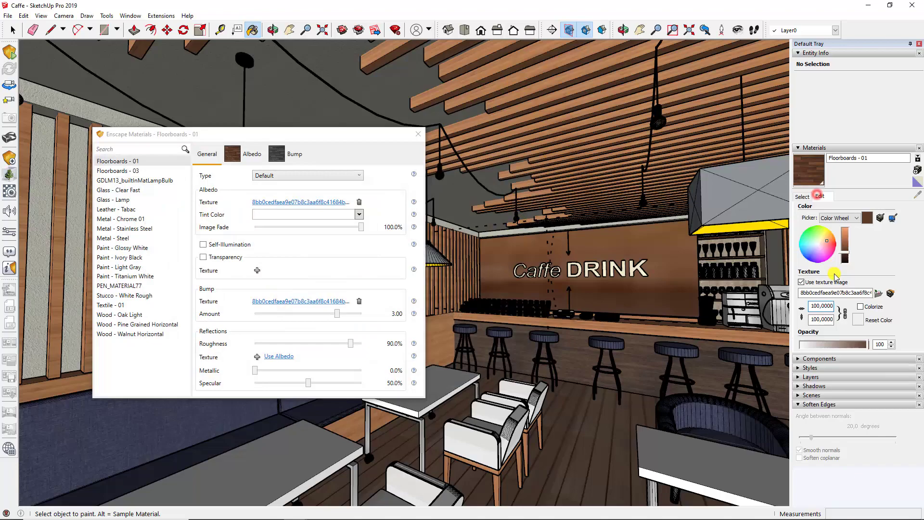
pyautogui.click(818, 305)
pyautogui.hotkey('ctrl', 'a')
pyautogui.write('2')
pyautogui.press('Return')
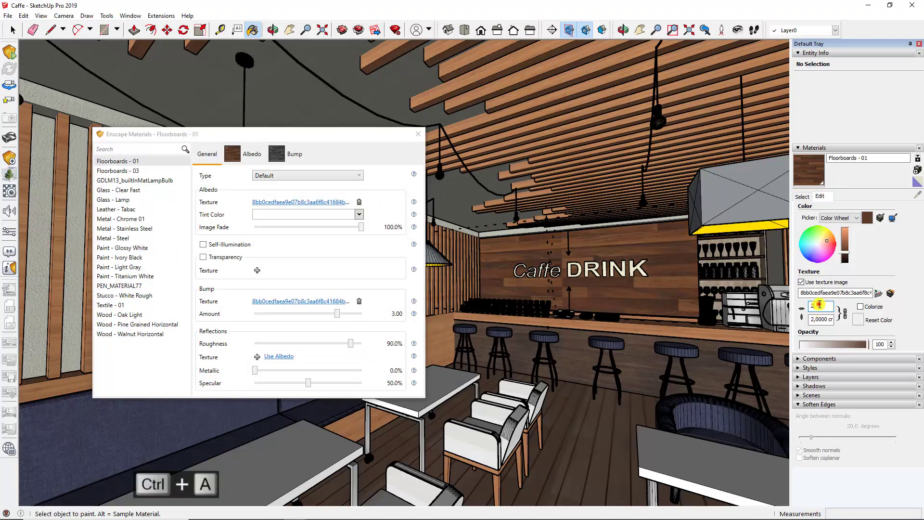
pyautogui.write('1')
pyautogui.press('Return')
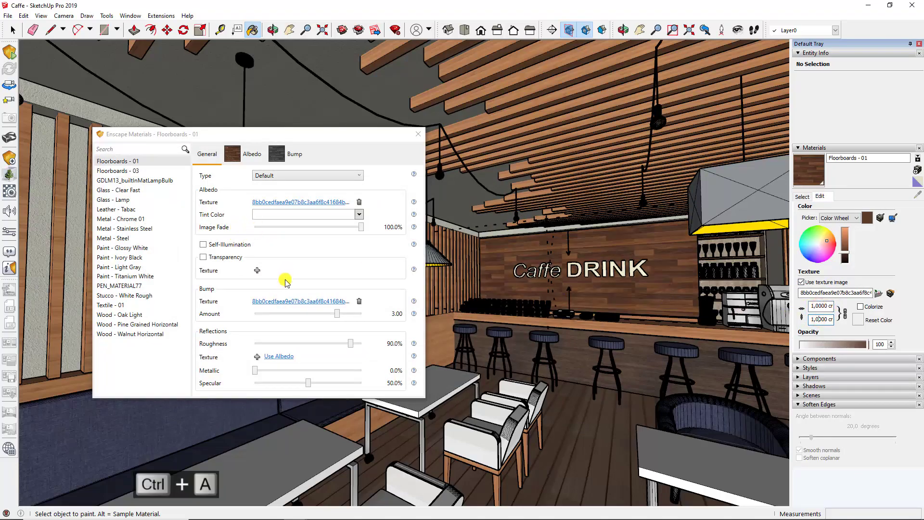
# Give the wall wood a grey tint and lower its specular to 6.6%
pyautogui.click(362, 217)
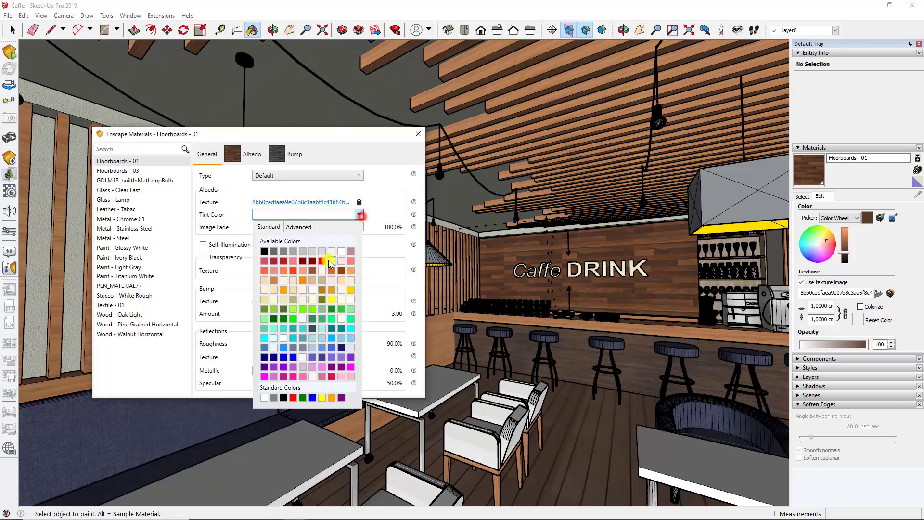
pyautogui.click(325, 253)
pyautogui.moveTo(308, 383); pyautogui.dragTo(262, 383)
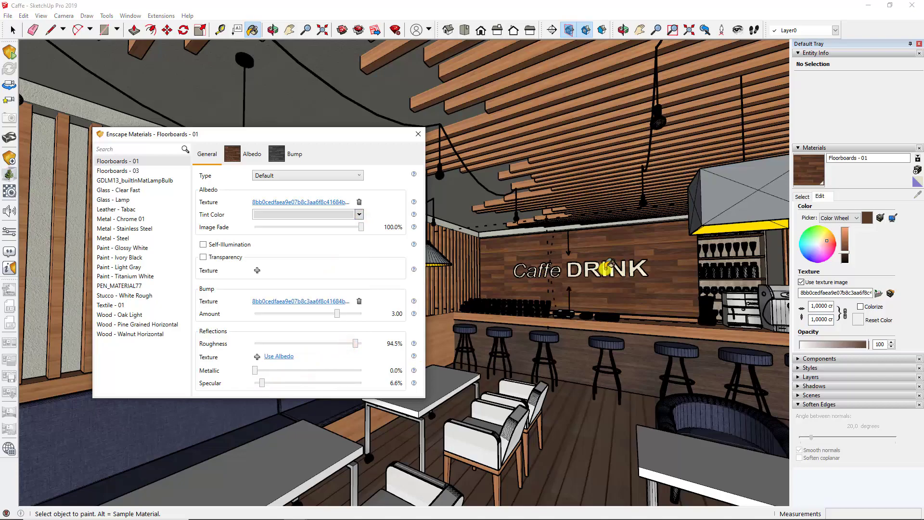
pyautogui.click(806, 196)
pyautogui.click(917, 195)
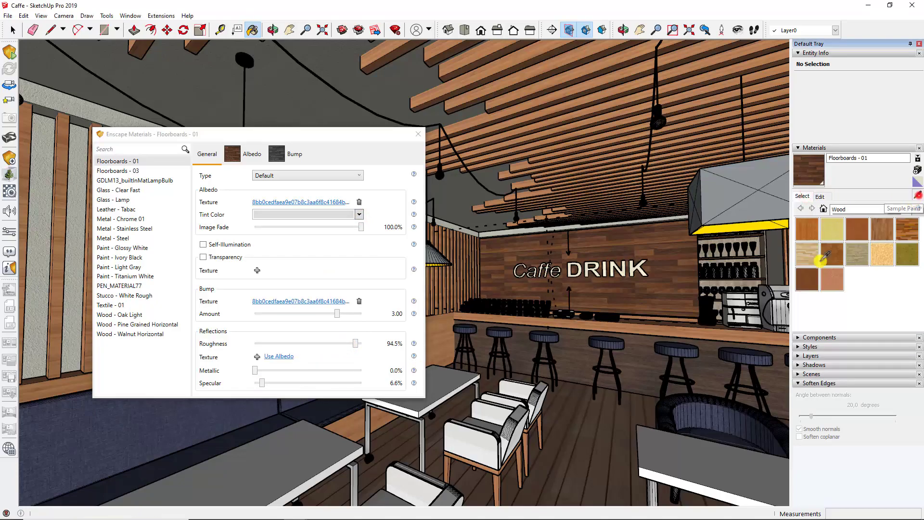
# Sample the Wood - Walnut Horizontal counter, load the dark wood image and reuse it as bump
pyautogui.click(644, 359)
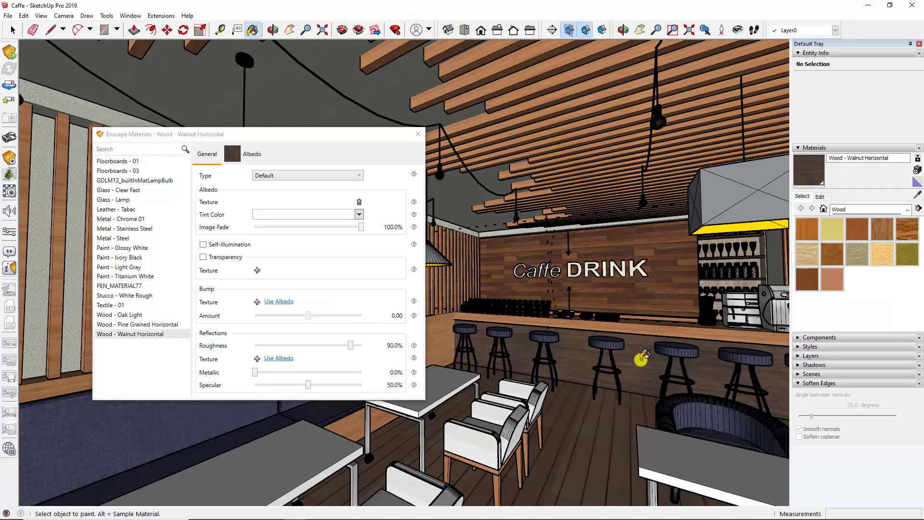
pyautogui.click(358, 202)
pyautogui.click(257, 203)
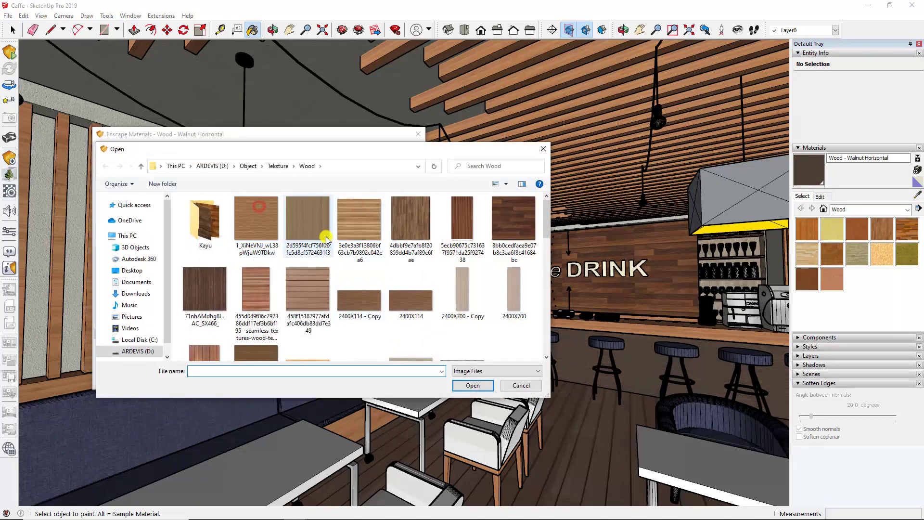
pyautogui.doubleClick(513, 219)
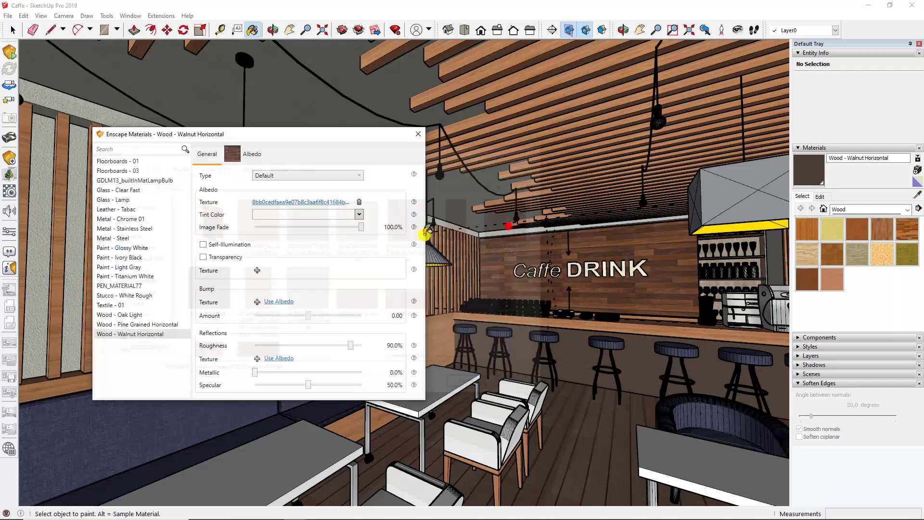
pyautogui.click(277, 302)
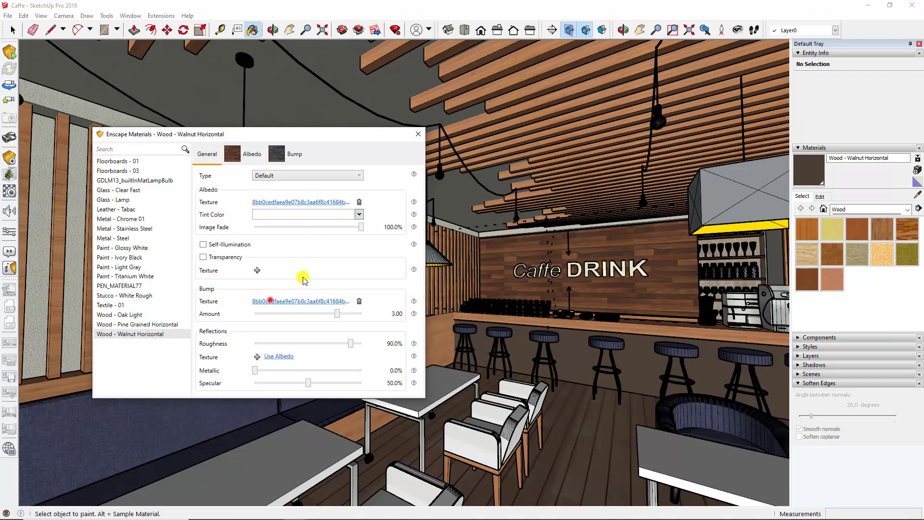
# Give the walnut a grey tint and lower its specular to 11.1%
pyautogui.click(359, 214)
pyautogui.click(323, 253)
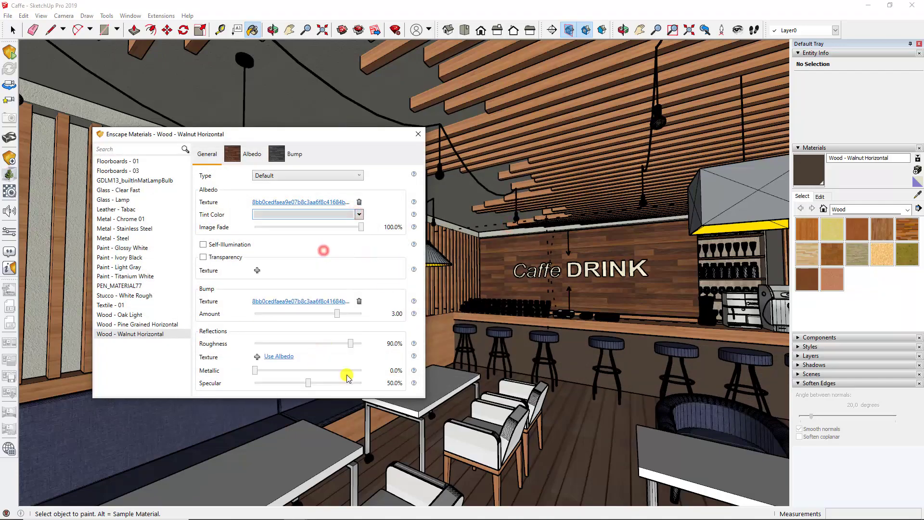
pyautogui.moveTo(308, 383); pyautogui.dragTo(267, 383)
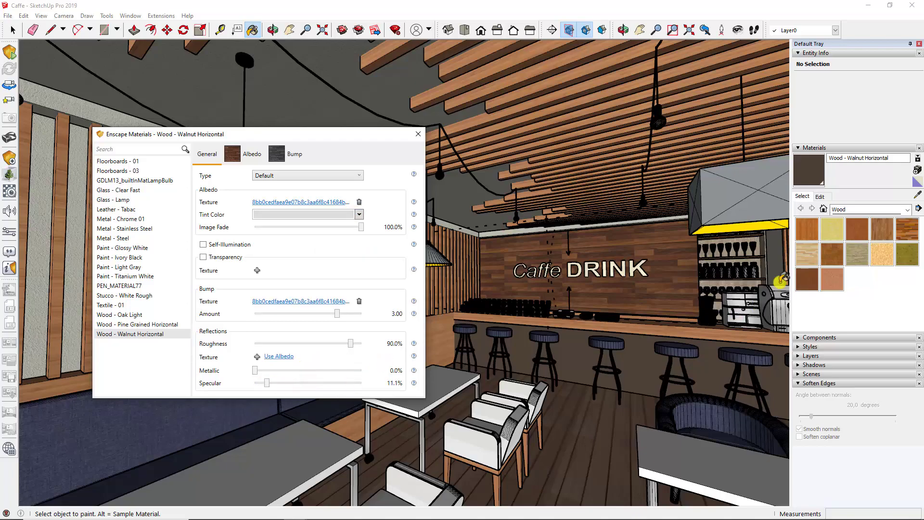
# Set the walnut texture width to 1 cm
pyautogui.click(819, 197)
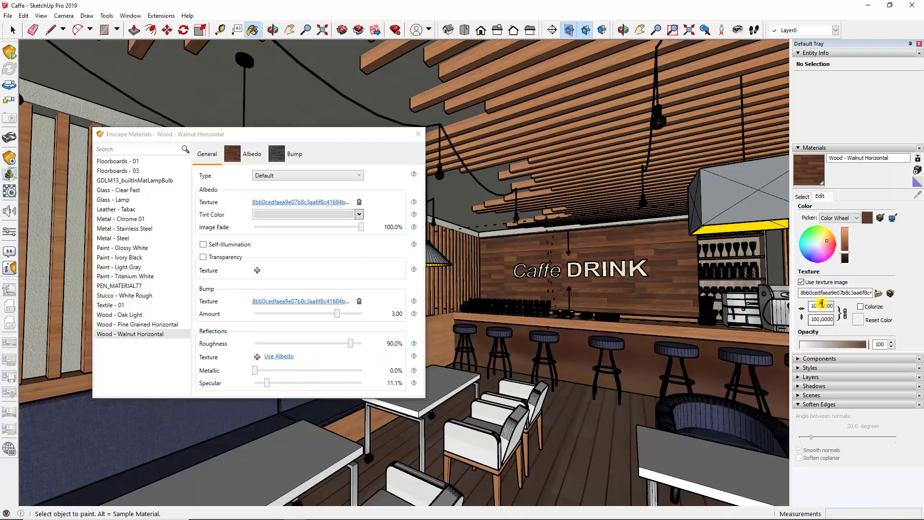
pyautogui.click(822, 304)
pyautogui.hotkey('ctrl', 'a')
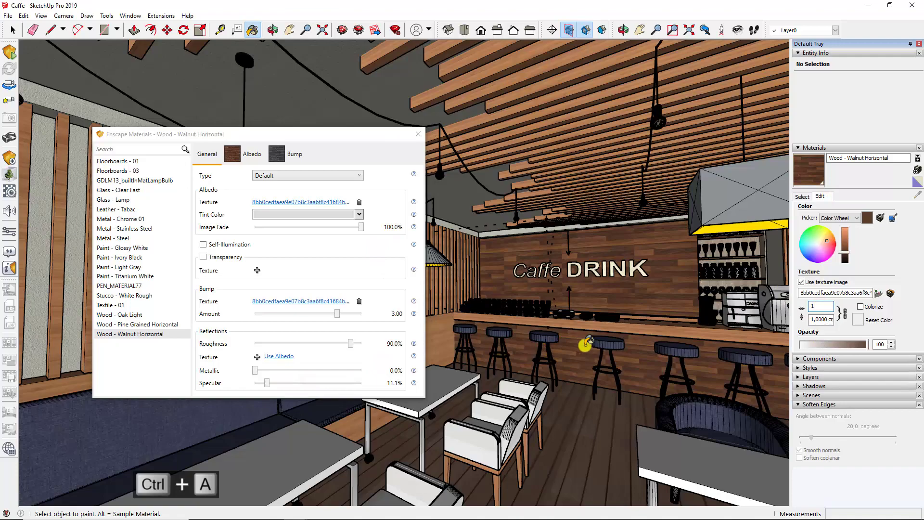
pyautogui.scroll(2, 628, 302)
pyautogui.scroll(1, 546, 284)
pyautogui.scroll(2, 594, 285)
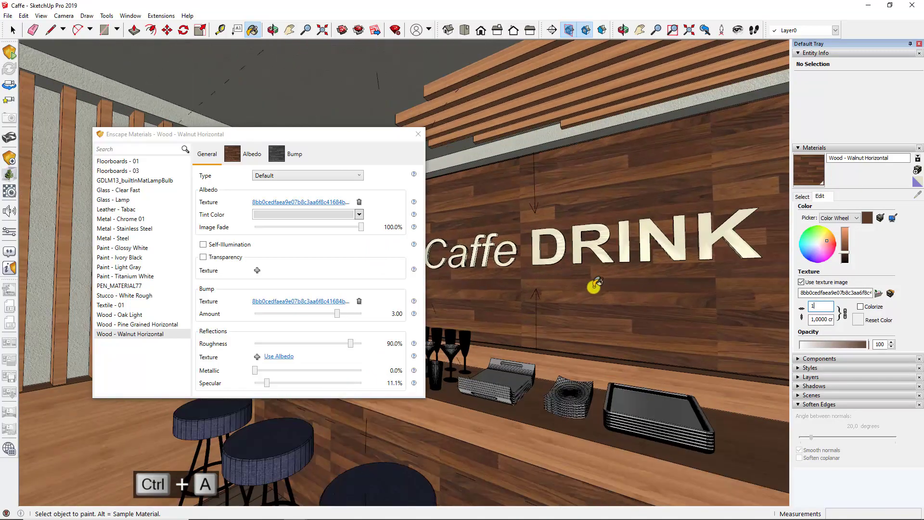
pyautogui.click(802, 196)
pyautogui.click(916, 196)
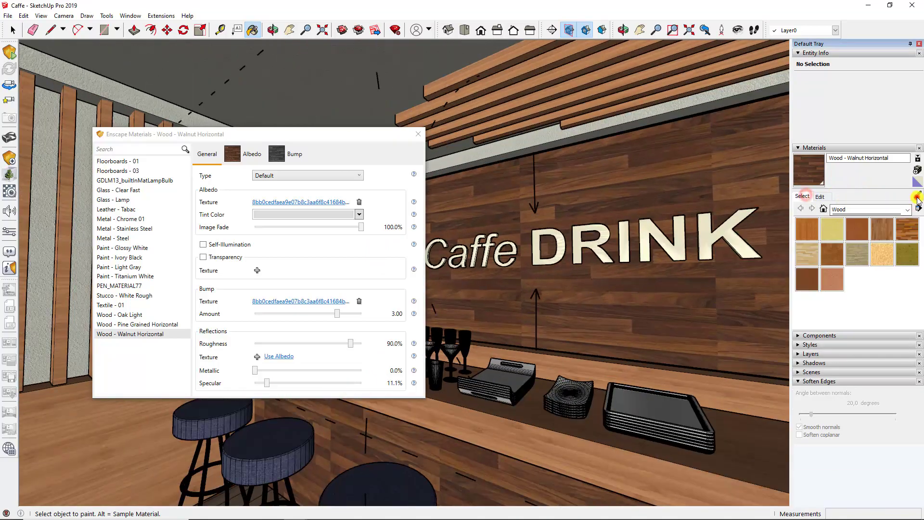
# Sample the steel tray, then an R letter to load Glass - Lamp
pyautogui.click(660, 399)
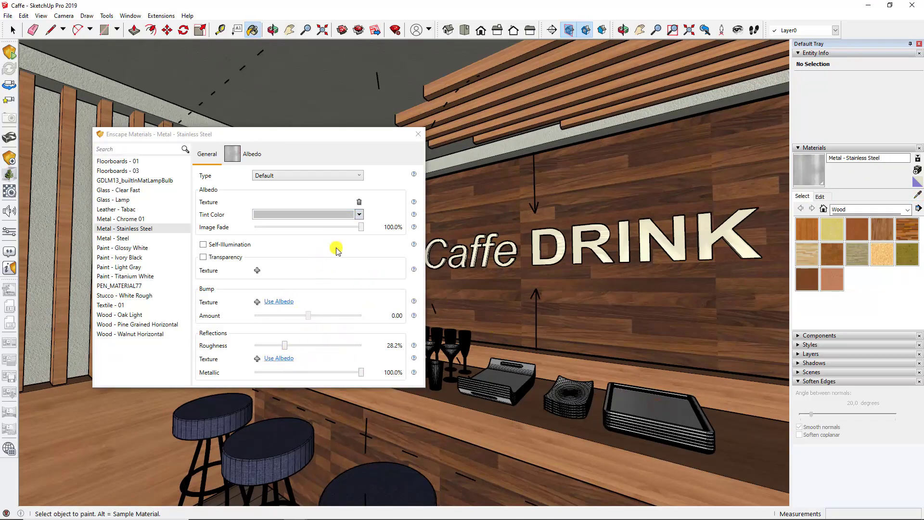
pyautogui.click(917, 197)
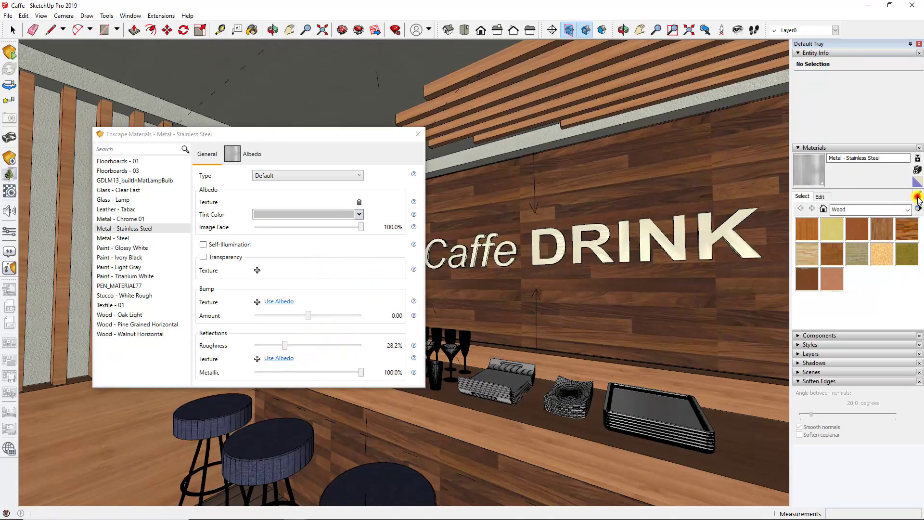
pyautogui.scroll(2, 599, 226)
pyautogui.scroll(2, 605, 219)
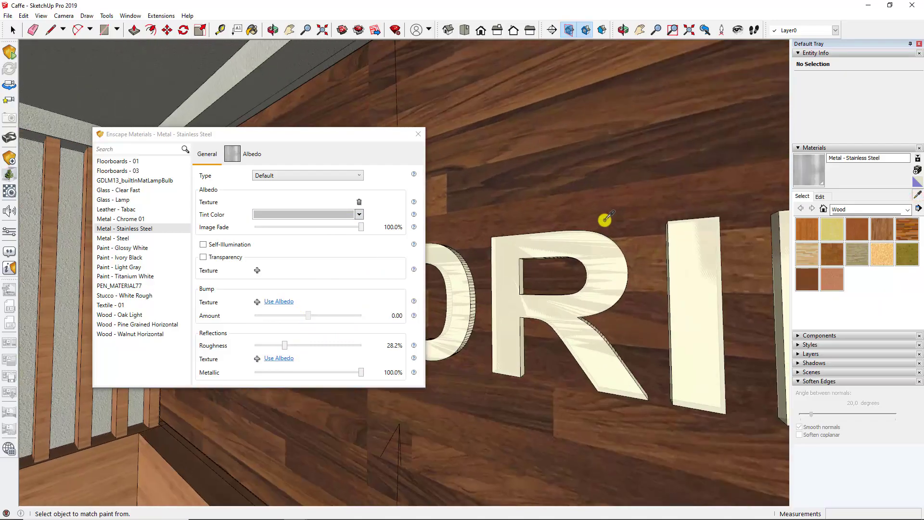
pyautogui.click(604, 247)
pyautogui.scroll(-1, 600, 248)
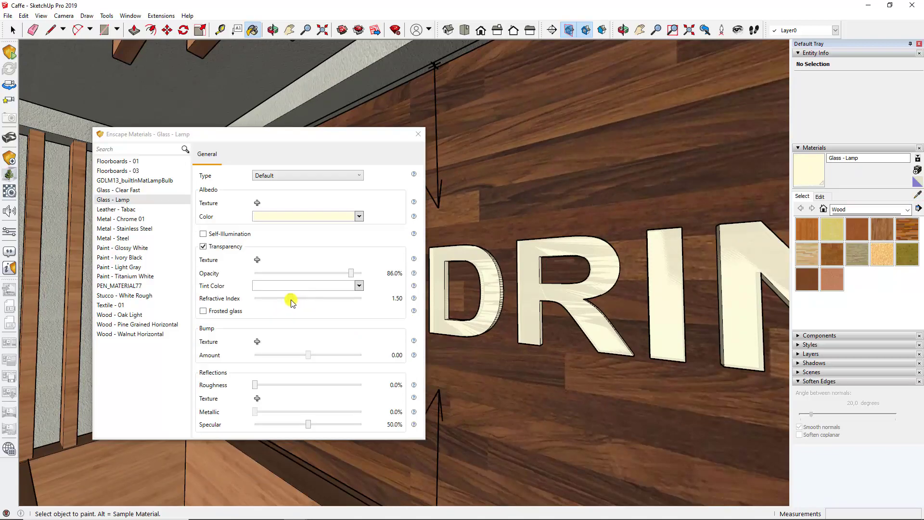
pyautogui.scroll(-3, 596, 291)
pyautogui.moveTo(561, 284); pyautogui.dragTo(558, 270, button='middle')
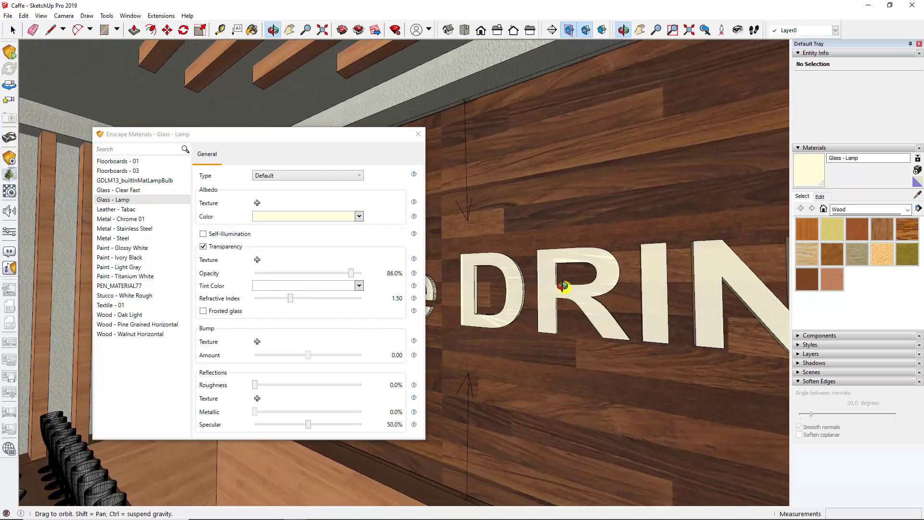
pyautogui.scroll(2, 558, 253)
# Enable Glass - Lamp self-illumination at 316 cd/m² and view the whole Caffe DRINK sign
pyautogui.click(231, 233)
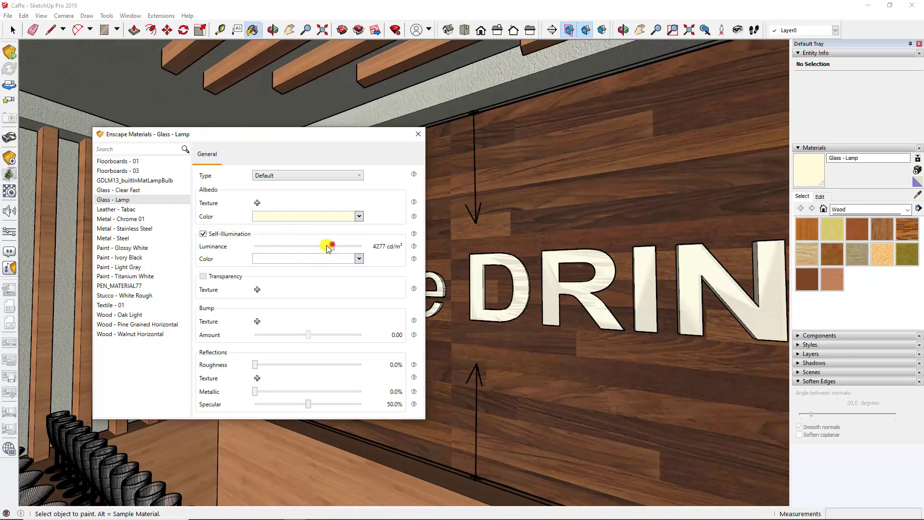
pyautogui.moveTo(327, 248); pyautogui.dragTo(307, 246)
pyautogui.scroll(-2, 619, 288)
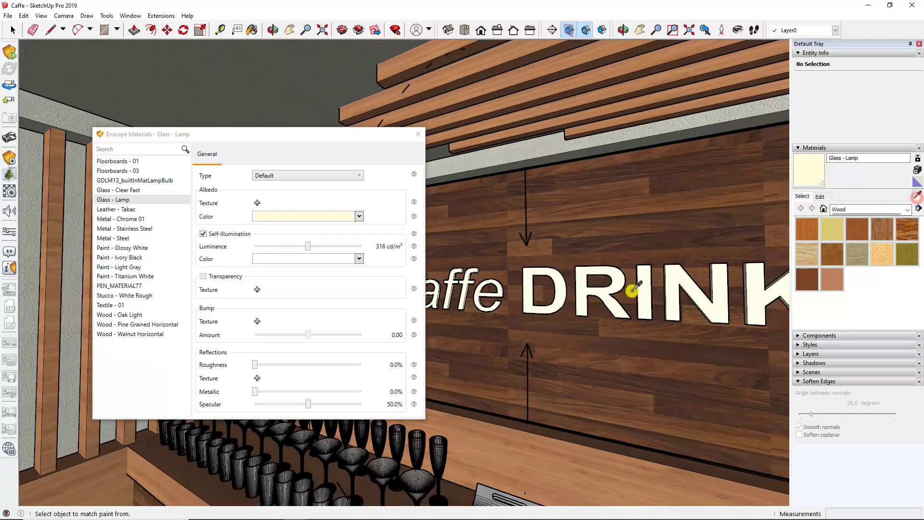
pyautogui.scroll(-3, 624, 292)
pyautogui.moveTo(635, 293)
pyautogui.mouseDown(button='middle')
pyautogui.moveTo(622, 299)
pyautogui.moveTo(652, 270)
pyautogui.mouseUp(button='middle')
pyautogui.scroll(-3, 622, 300)
pyautogui.scroll(-3, 622, 277)
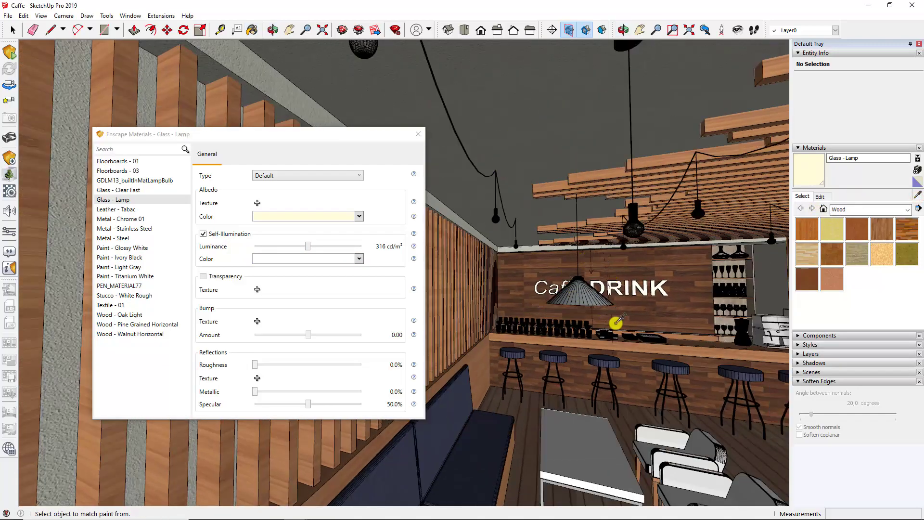
pyautogui.moveTo(616, 322); pyautogui.dragTo(453, 271, button='middle')
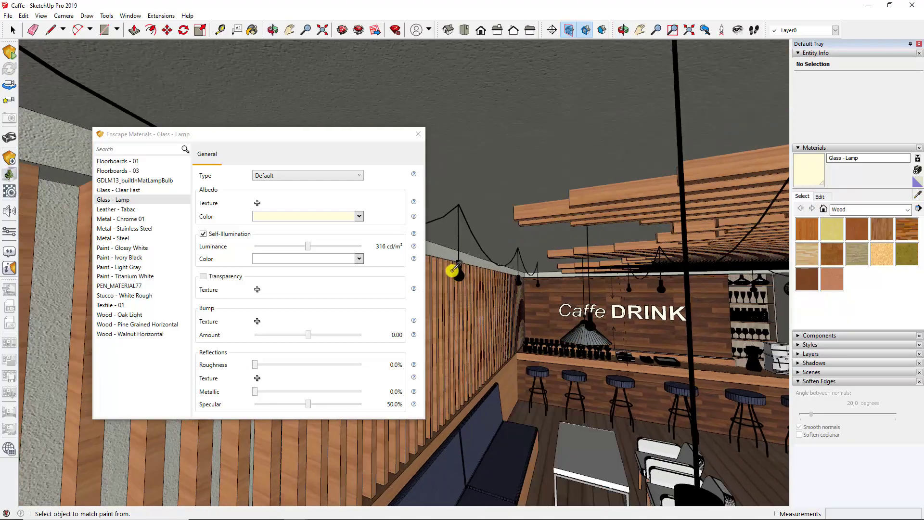
# Sample the lamp bulb material and set its Albedo colour to peach
pyautogui.scroll(2, 453, 270)
pyautogui.scroll(2, 457, 275)
pyautogui.scroll(2, 462, 278)
pyautogui.scroll(2, 463, 280)
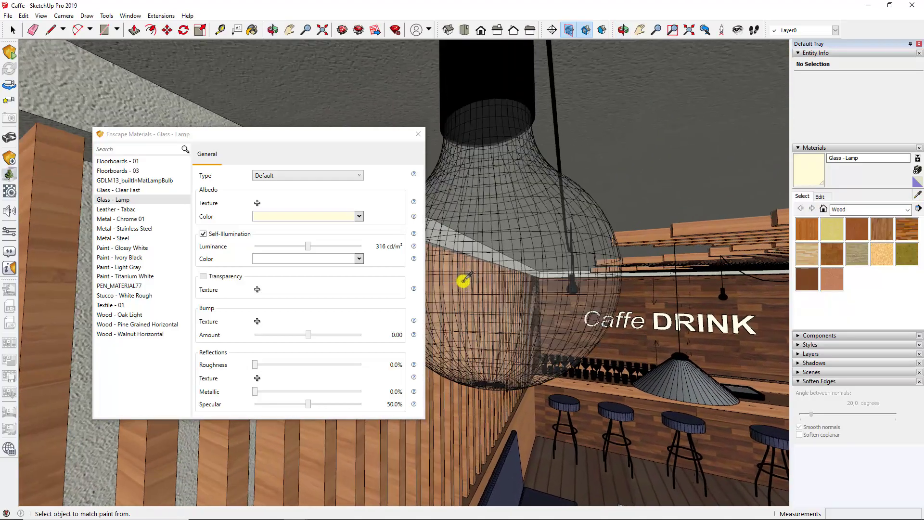
pyautogui.scroll(2, 463, 280)
pyautogui.keyDown('alt'); pyautogui.click(504, 225); pyautogui.keyUp('alt')
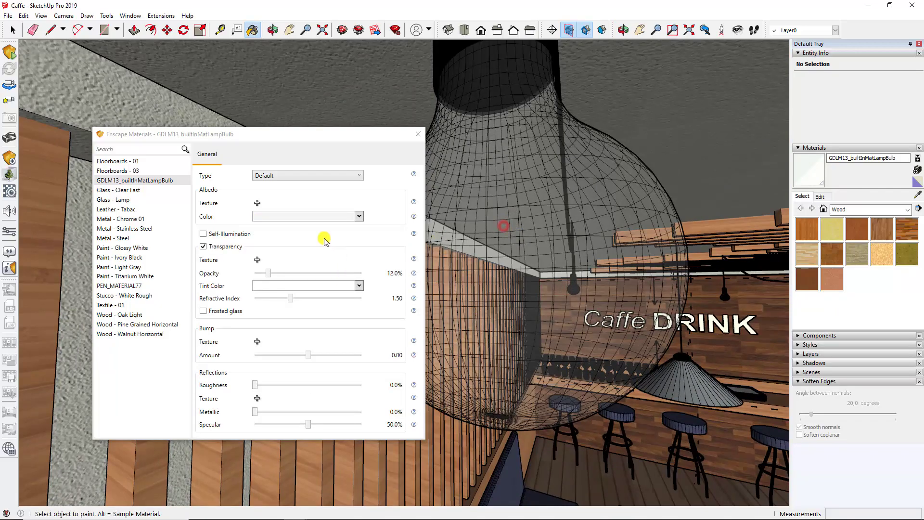
pyautogui.click(357, 217)
pyautogui.click(351, 284)
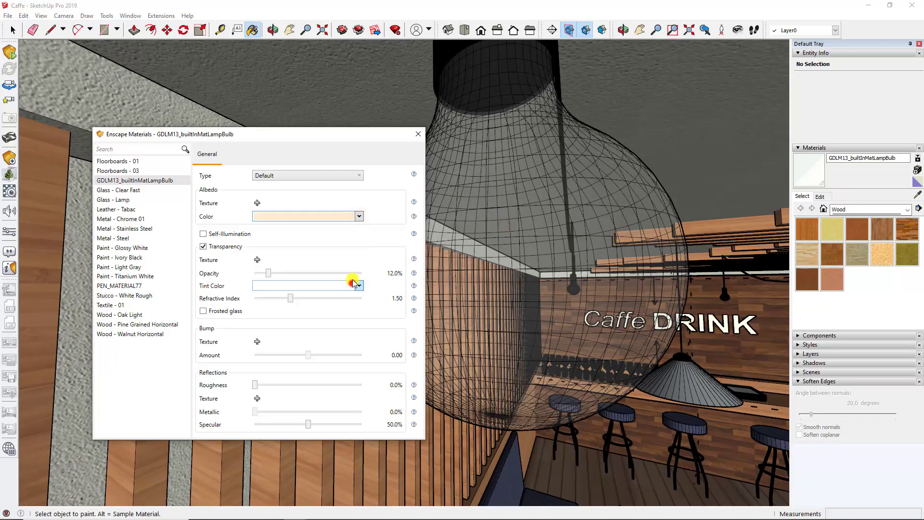
# Enable bulb self-illumination with a peach glow colour, then zoom out over the café
pyautogui.click(223, 235)
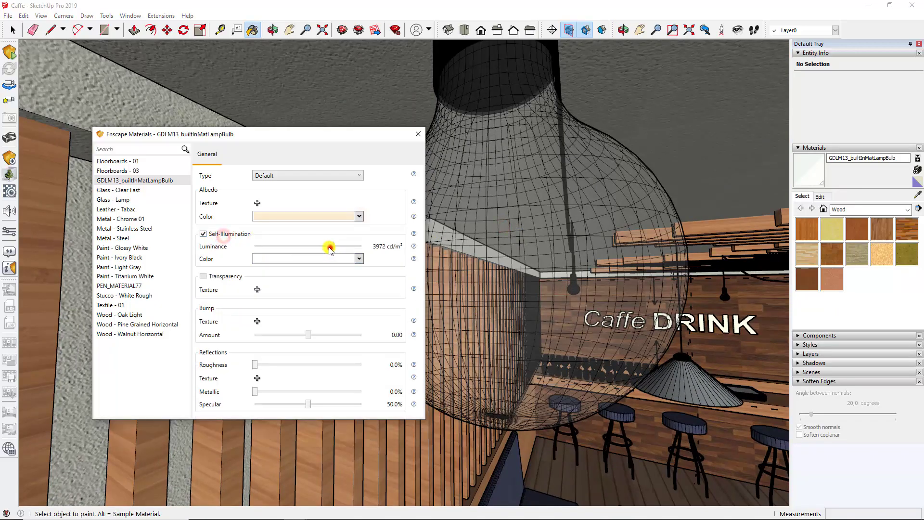
pyautogui.click(356, 258)
pyautogui.click(351, 324)
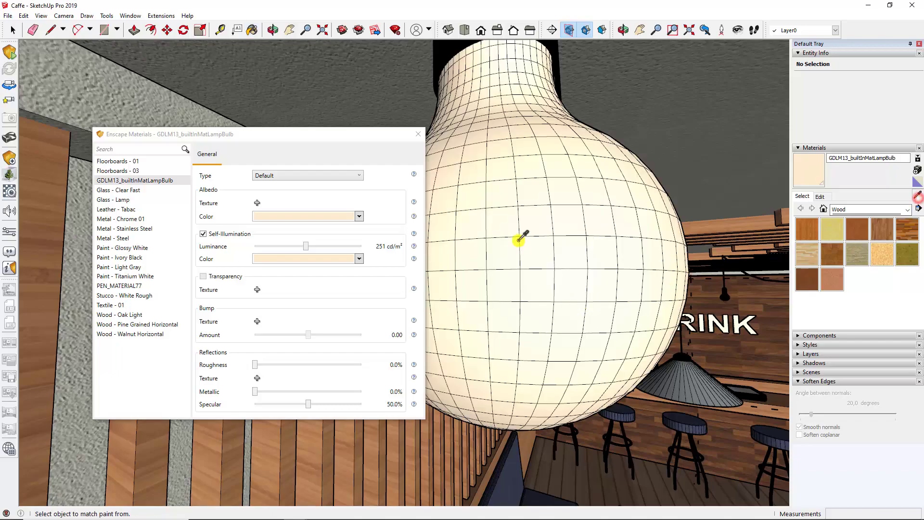
pyautogui.scroll(-5, 498, 143)
pyautogui.moveTo(487, 225); pyautogui.dragTo(471, 230, button='middle')
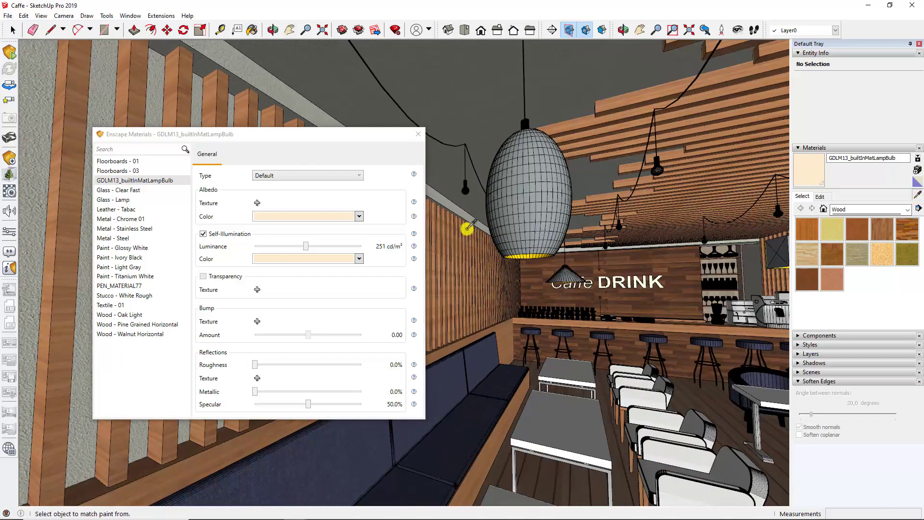
pyautogui.scroll(-3, 541, 257)
pyautogui.click(446, 256)
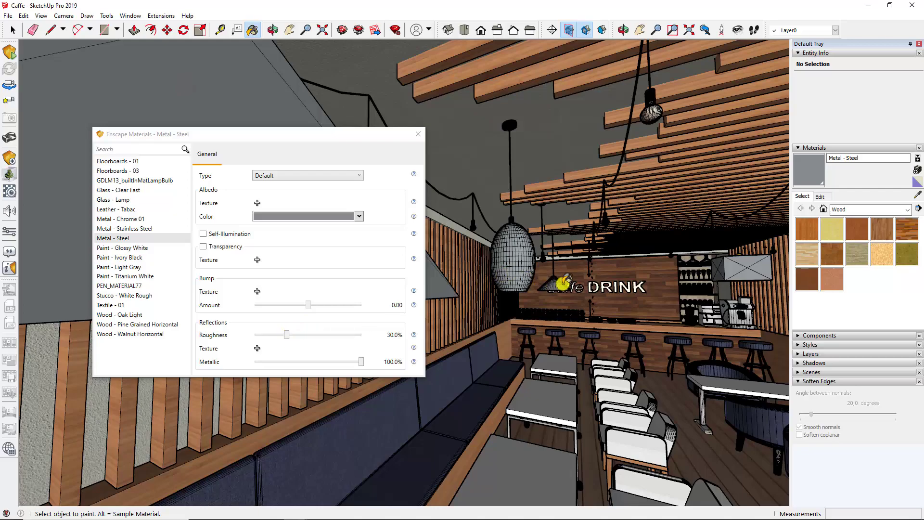
# Change Metal - Steel's Albedo colour to a darker grey
pyautogui.click(360, 215)
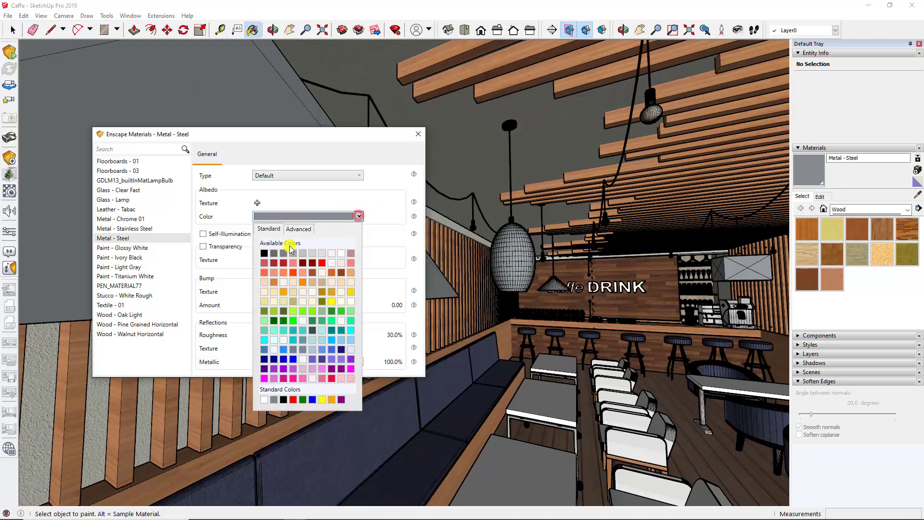
pyautogui.click(271, 252)
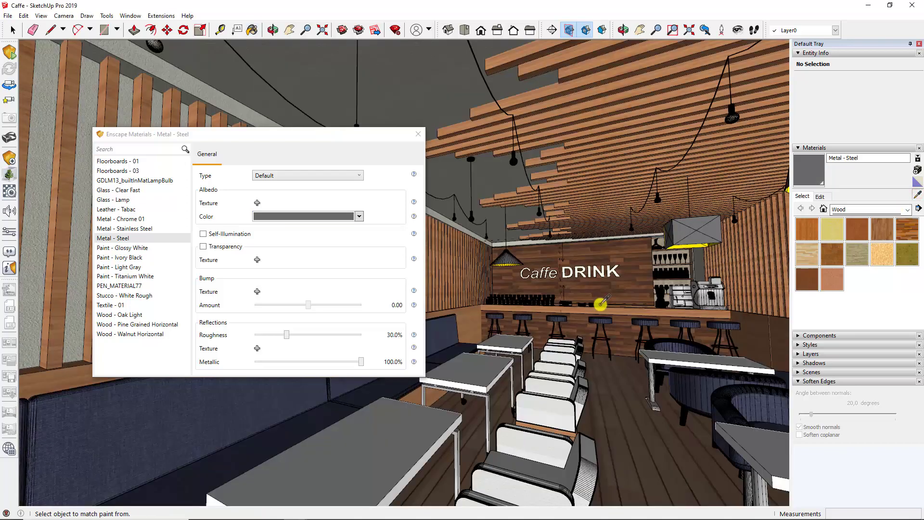
pyautogui.moveTo(598, 303); pyautogui.dragTo(355, 423, button='middle')
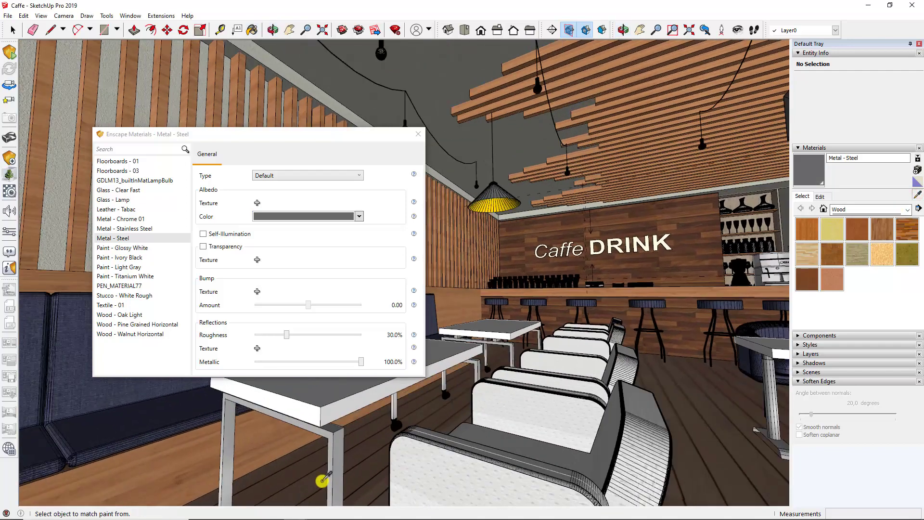
pyautogui.moveTo(321, 480); pyautogui.dragTo(348, 441, button='middle')
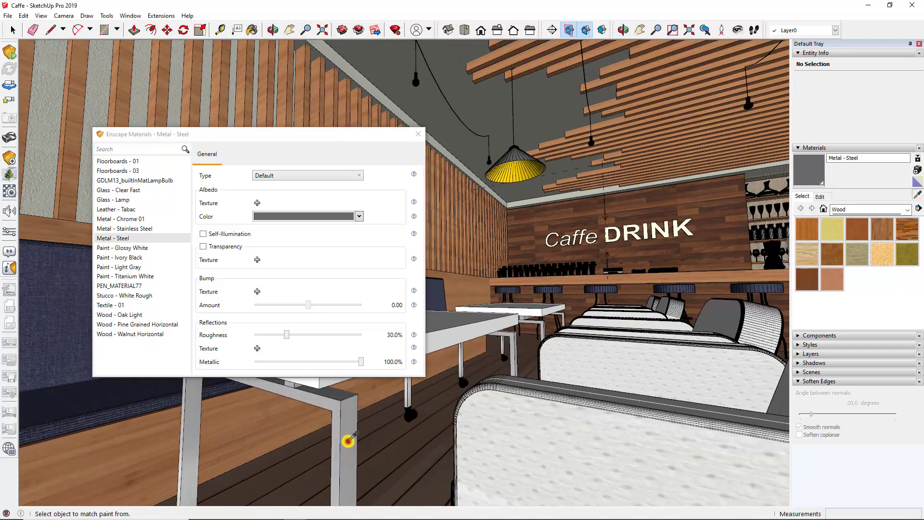
# Sample Metal - Stainless Steel, then orbit to the bulb lamp to sample its pendant cord
pyautogui.keyDown('alt'); pyautogui.click(349, 440); pyautogui.keyUp('alt')
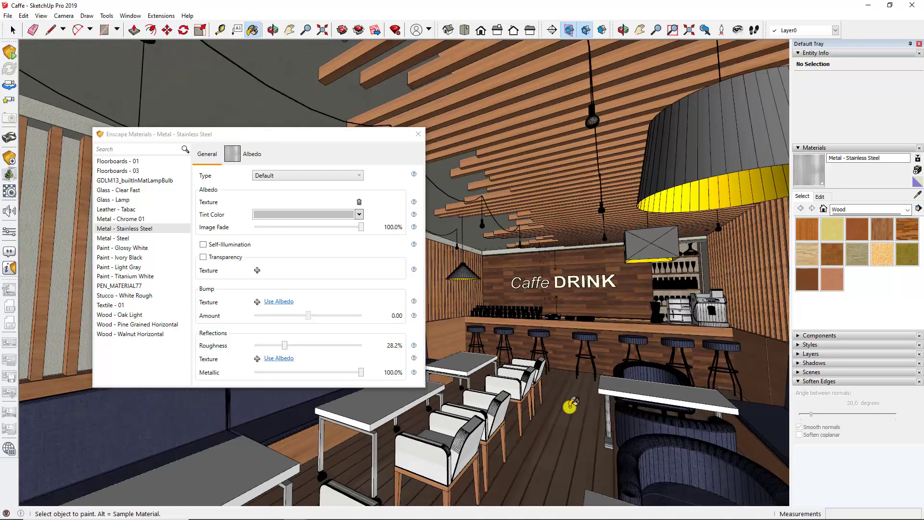
pyautogui.moveTo(571, 404); pyautogui.dragTo(562, 186, button='middle')
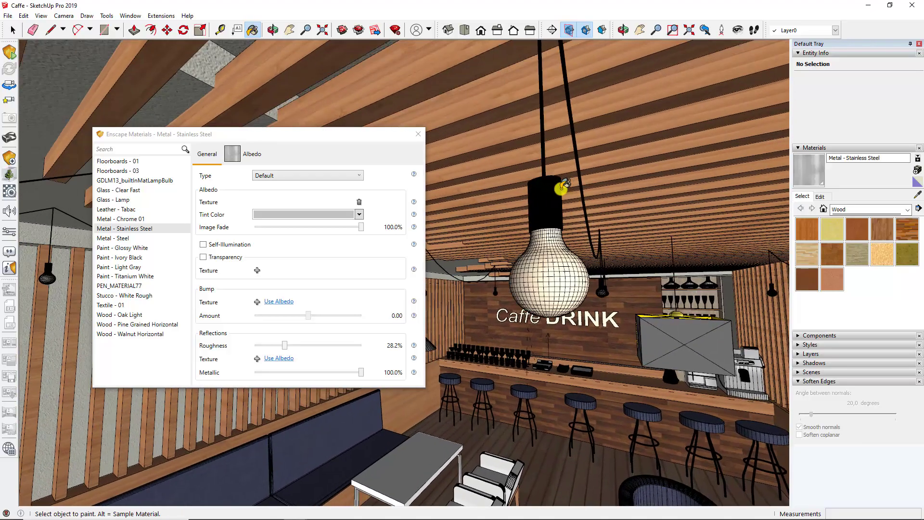
pyautogui.scroll(2, 562, 186)
pyautogui.scroll(3, 562, 187)
pyautogui.keyDown('alt'); pyautogui.click(529, 222); pyautogui.keyUp('alt')
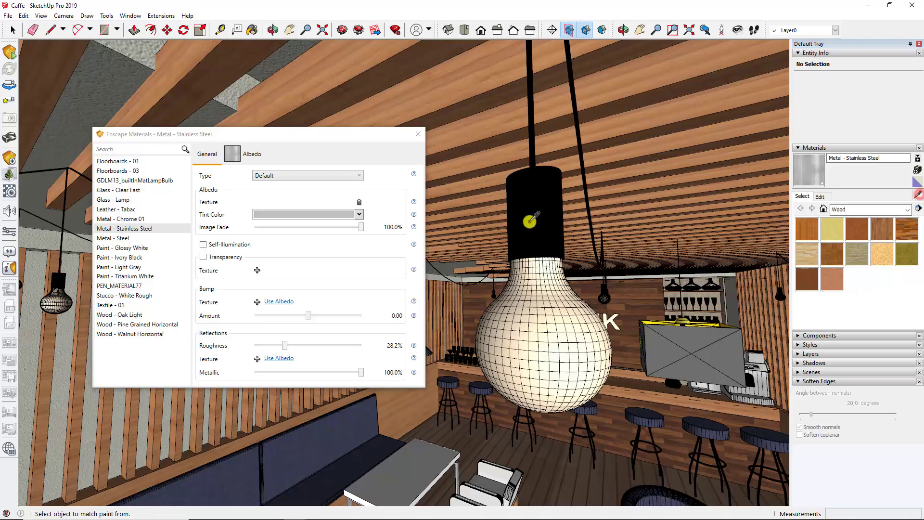
pyautogui.click(918, 195)
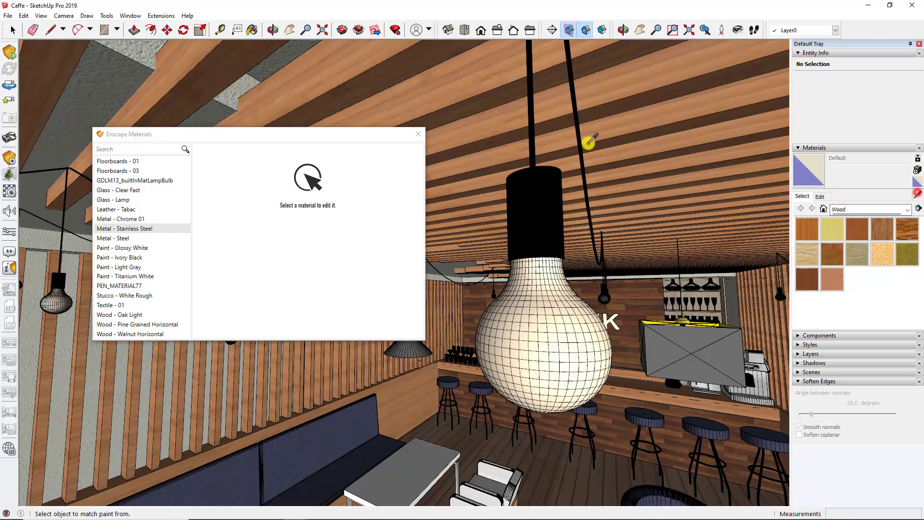
pyautogui.scroll(3, 538, 109)
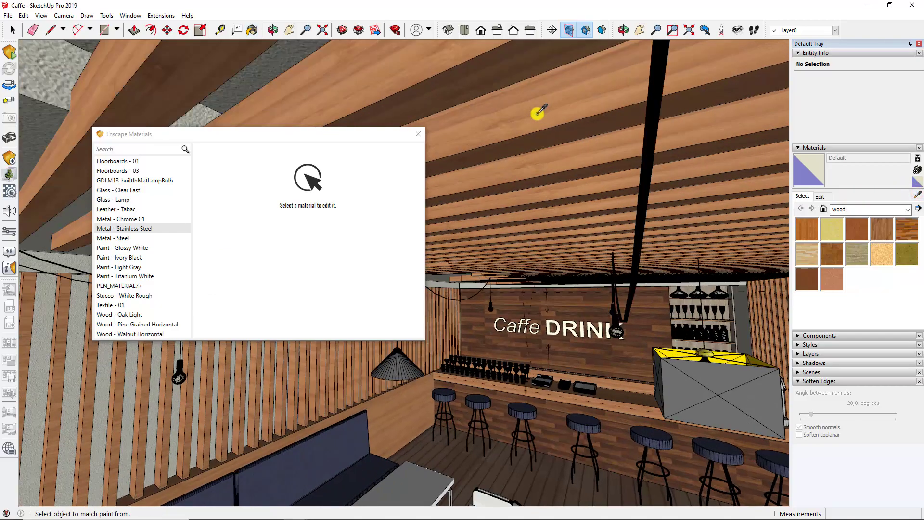
pyautogui.scroll(2, 608, 136)
# Sample the pendant cable's Ivory Black paint and set metallic to about 53% and roughness to about 49%
pyautogui.scroll(1, 619, 128)
pyautogui.click(620, 135)
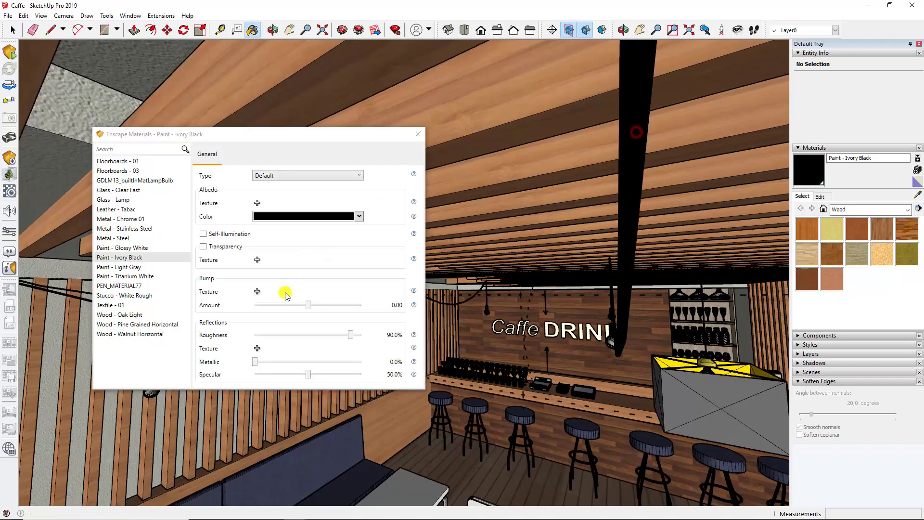
pyautogui.moveTo(255, 361); pyautogui.dragTo(361, 362)
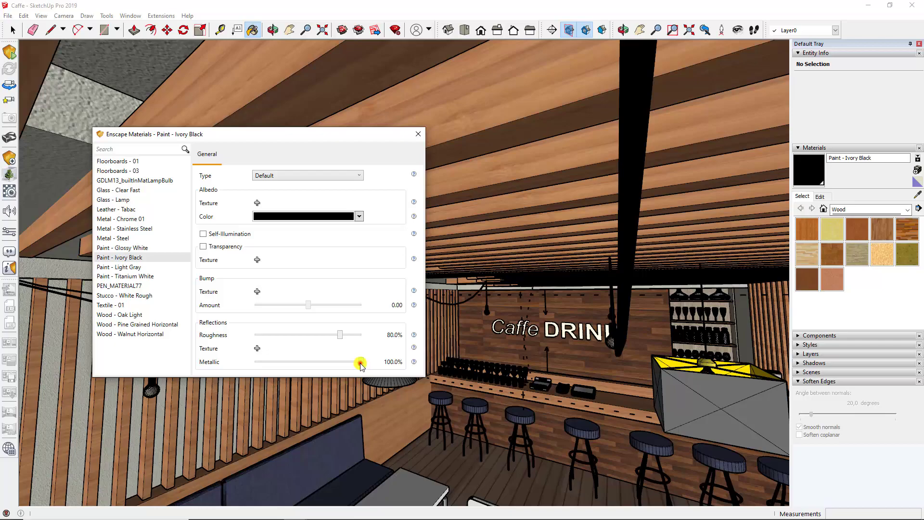
pyautogui.moveTo(360, 362); pyautogui.dragTo(317, 361)
pyautogui.moveTo(341, 333); pyautogui.dragTo(308, 335)
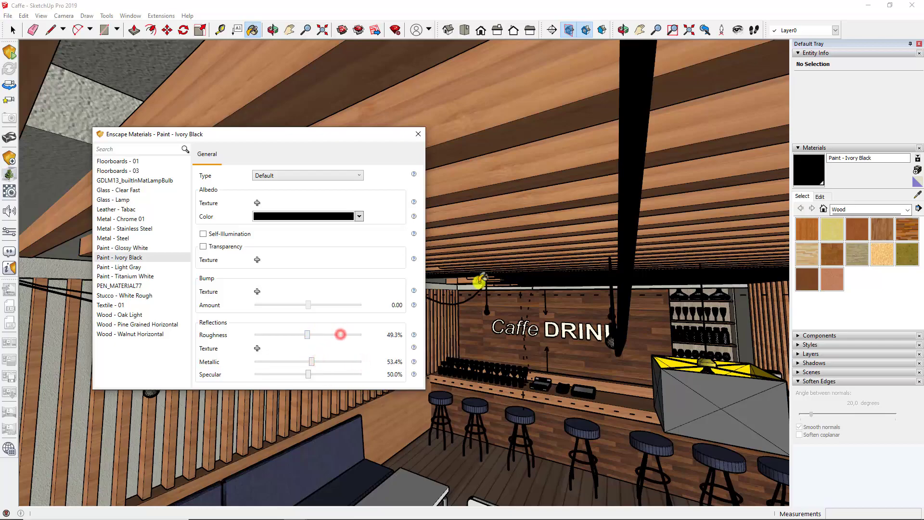
# Arm the Enscape material eyedropper and zoom in toward the cocktail glasses
pyautogui.click(917, 195)
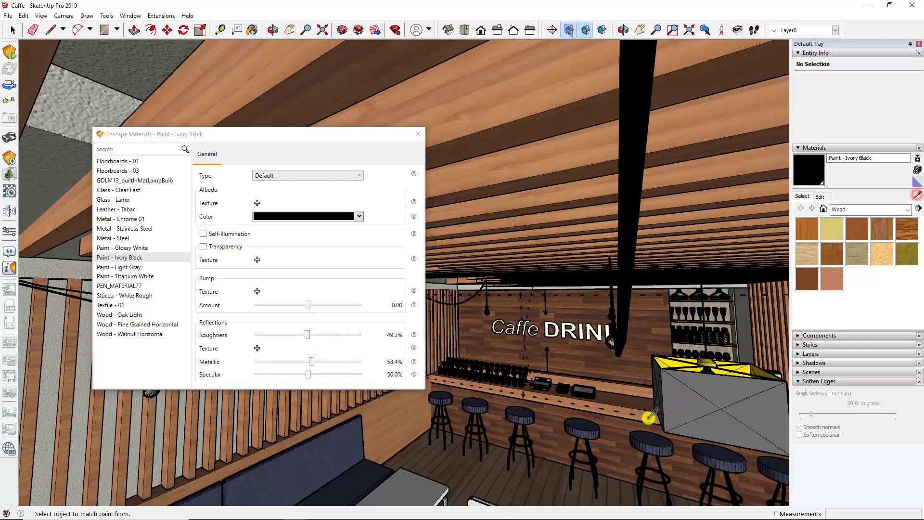
pyautogui.scroll(3, 698, 383)
pyautogui.scroll(3, 495, 423)
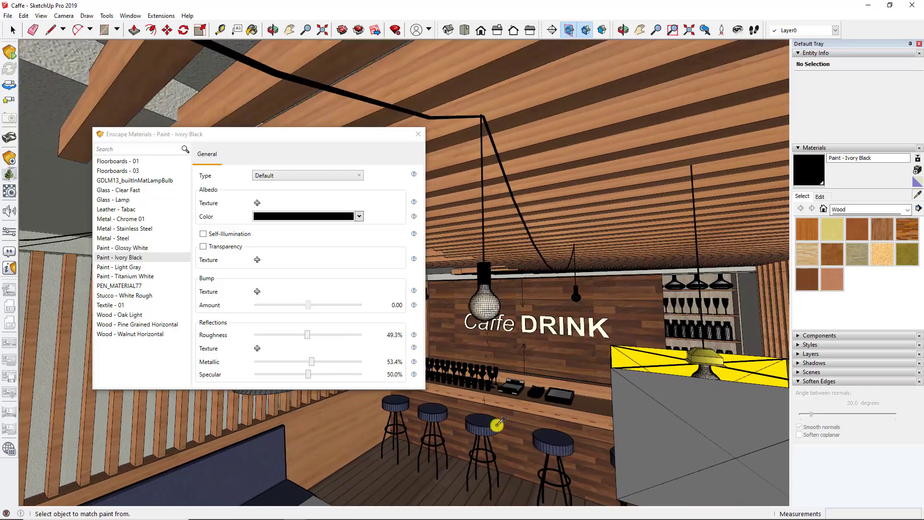
pyautogui.scroll(3, 602, 386)
pyautogui.scroll(2, 600, 364)
pyautogui.scroll(-5, 600, 364)
pyautogui.scroll(4, 465, 330)
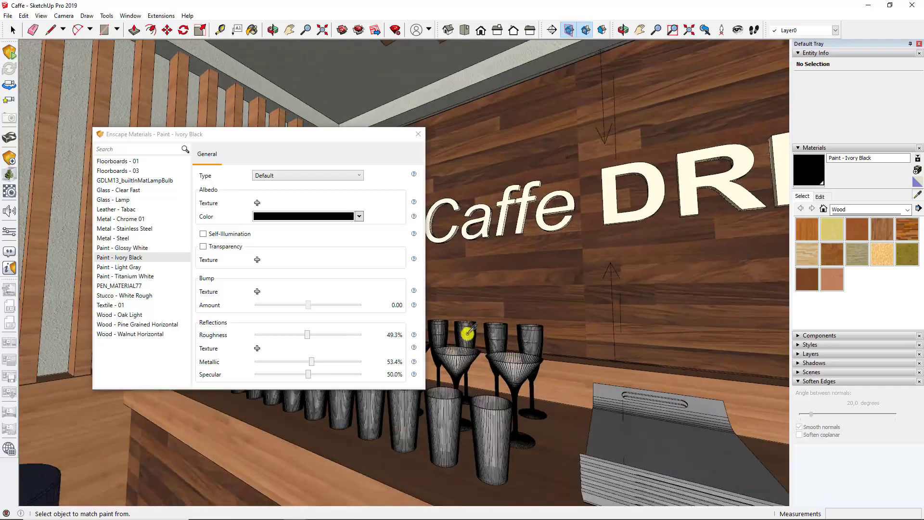
pyautogui.scroll(3, 505, 370)
pyautogui.scroll(2, 505, 370)
pyautogui.scroll(2, 501, 374)
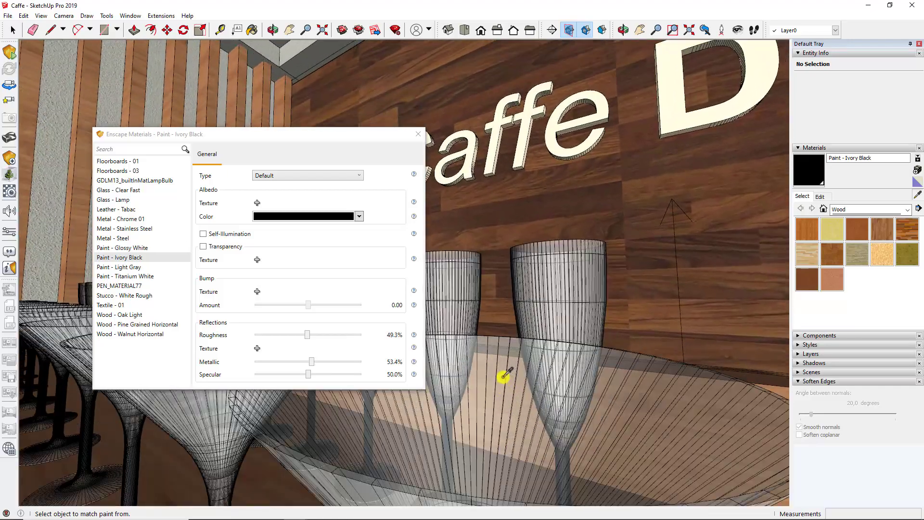
pyautogui.scroll(2, 501, 367)
# Sample the cocktail glass material, raise its refractive index to 2.10 and tint it light grey
pyautogui.click(502, 363)
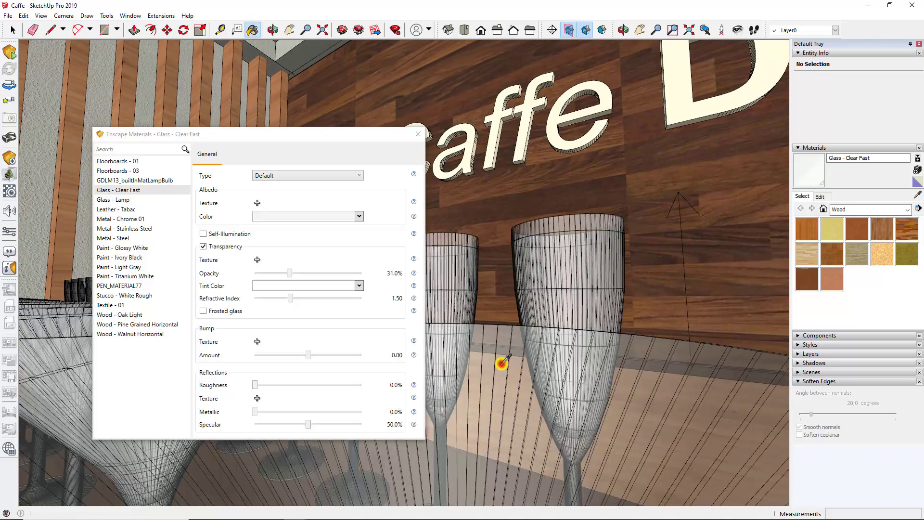
pyautogui.click(358, 217)
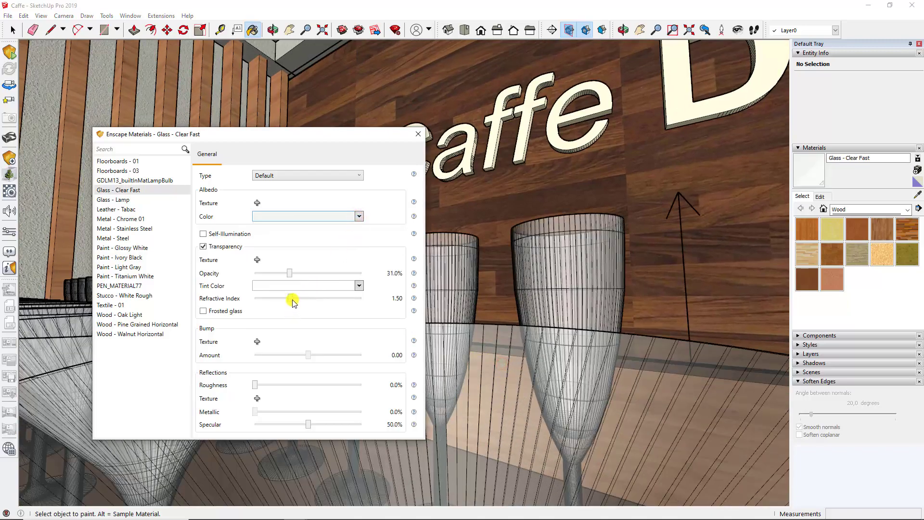
pyautogui.moveTo(292, 299); pyautogui.dragTo(335, 304)
pyautogui.click(358, 217)
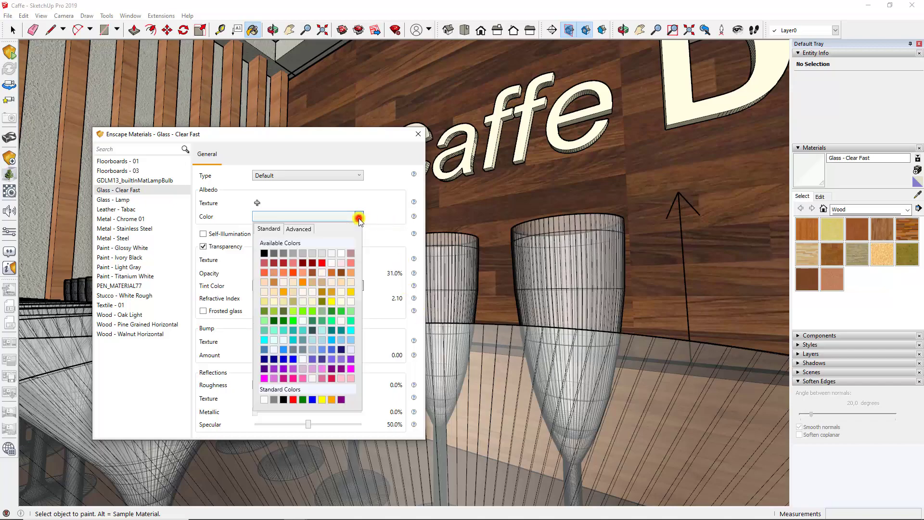
pyautogui.click(322, 252)
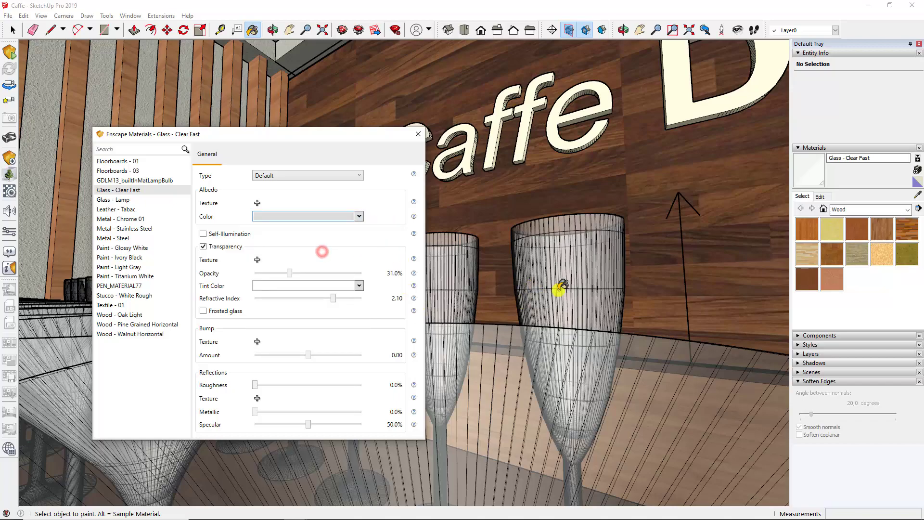
# Re-sample the Ivory Black paint from the window frames with the eyedropper
pyautogui.scroll(-5, 558, 289)
pyautogui.scroll(-5, 541, 351)
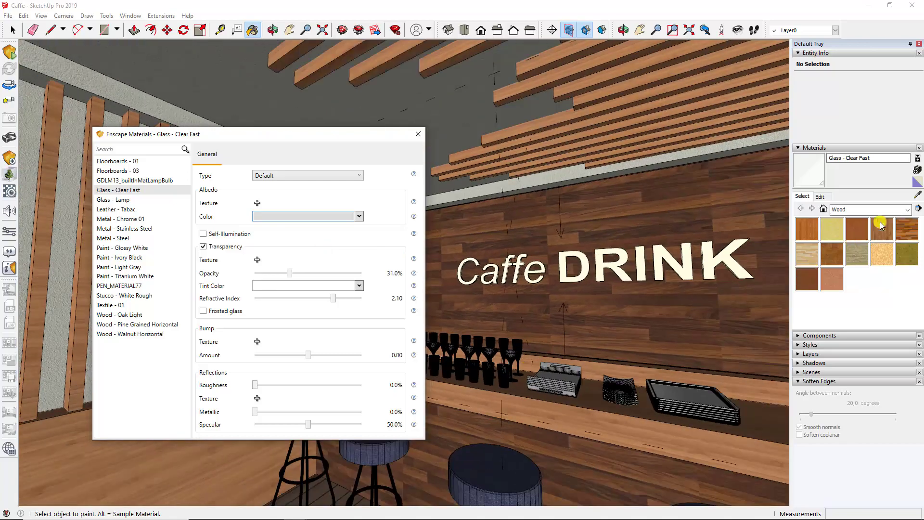
pyautogui.click(917, 195)
pyautogui.scroll(-3, 512, 279)
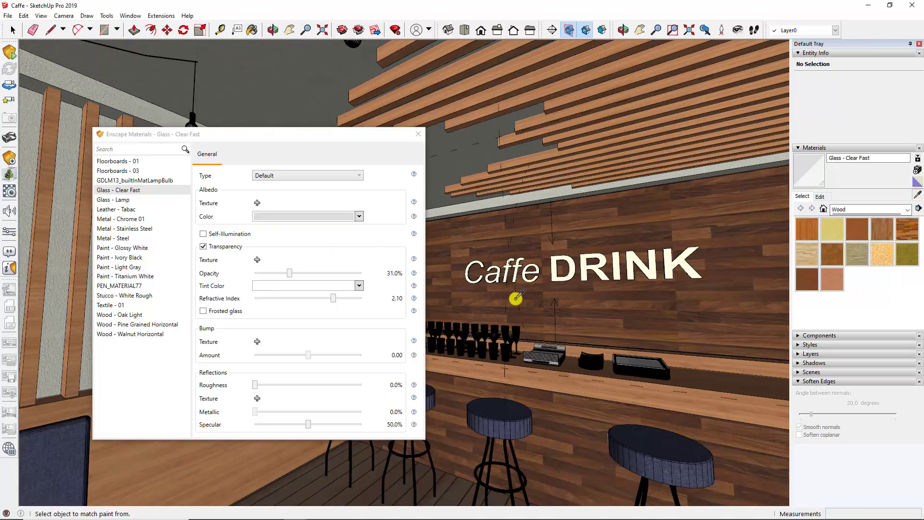
pyautogui.scroll(-3, 515, 303)
pyautogui.scroll(-3, 520, 313)
pyautogui.scroll(-2, 705, 323)
pyautogui.scroll(3, 705, 324)
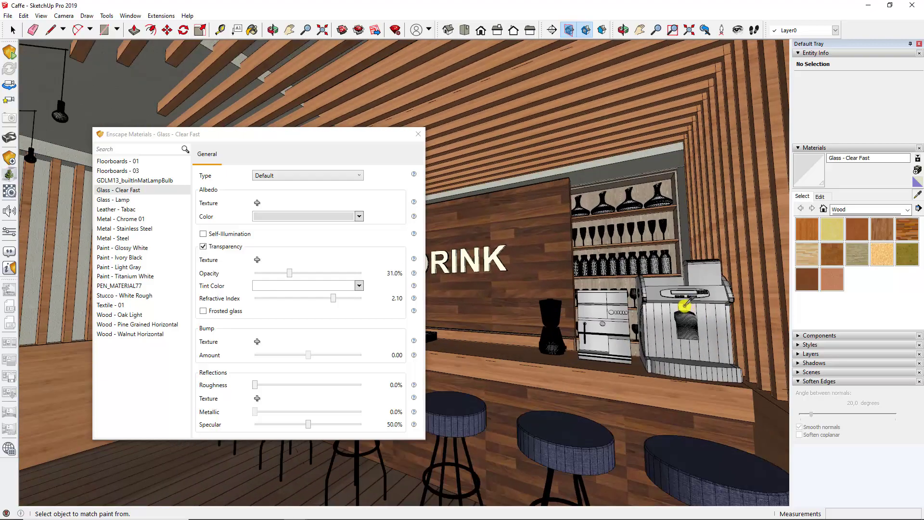
pyautogui.scroll(2, 693, 310)
pyautogui.scroll(-2, 697, 303)
pyautogui.scroll(-2, 681, 339)
pyautogui.scroll(2, 633, 412)
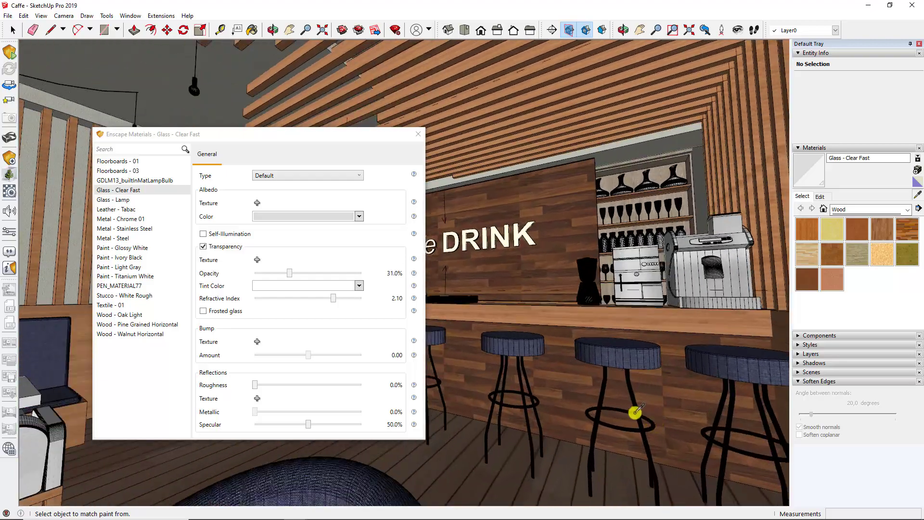
pyautogui.scroll(2, 633, 413)
pyautogui.scroll(1, 640, 406)
pyautogui.scroll(-4, 666, 368)
pyautogui.scroll(-3, 666, 369)
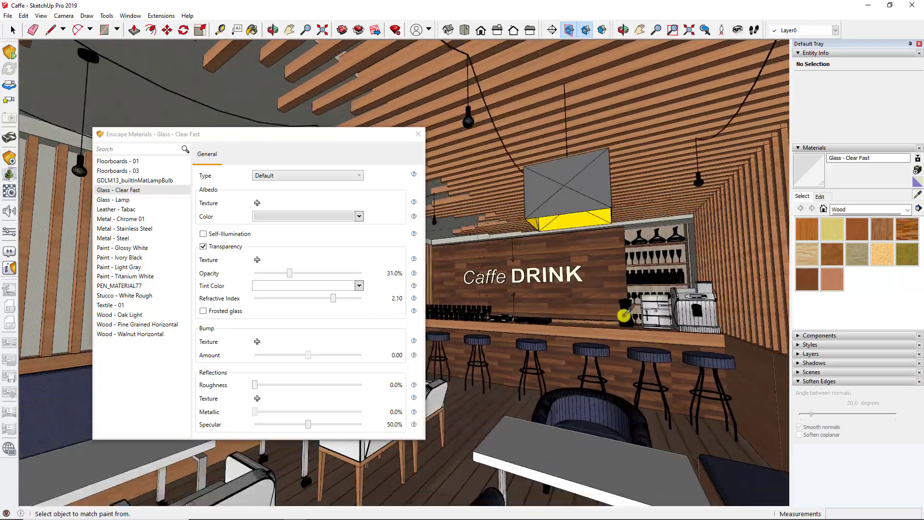
pyautogui.scroll(-3, 626, 344)
pyautogui.scroll(-3, 626, 345)
pyautogui.scroll(-2, 650, 385)
pyautogui.scroll(-2, 577, 346)
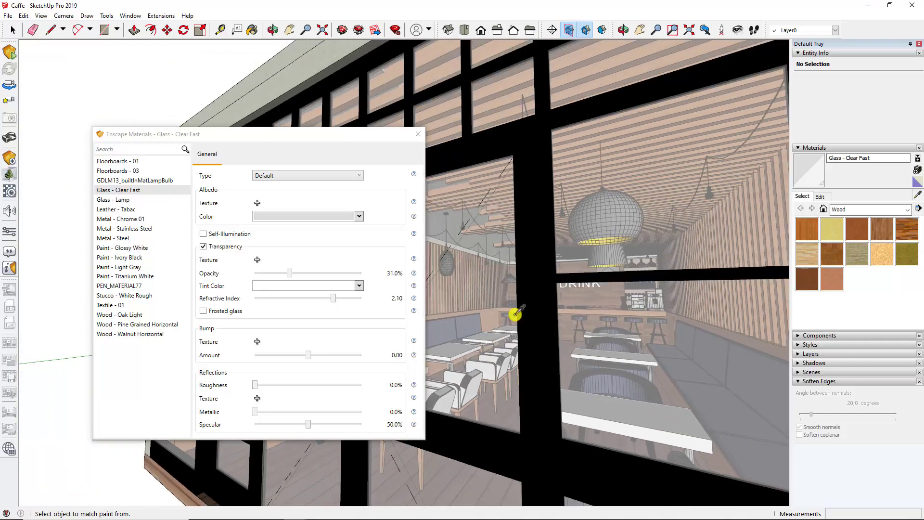
pyautogui.click(537, 311)
# Settle Ivory Black's metallic at 52.0%, then sample the white tabletop's Titanium White paint
pyautogui.scroll(2, 537, 311)
pyautogui.click(314, 364)
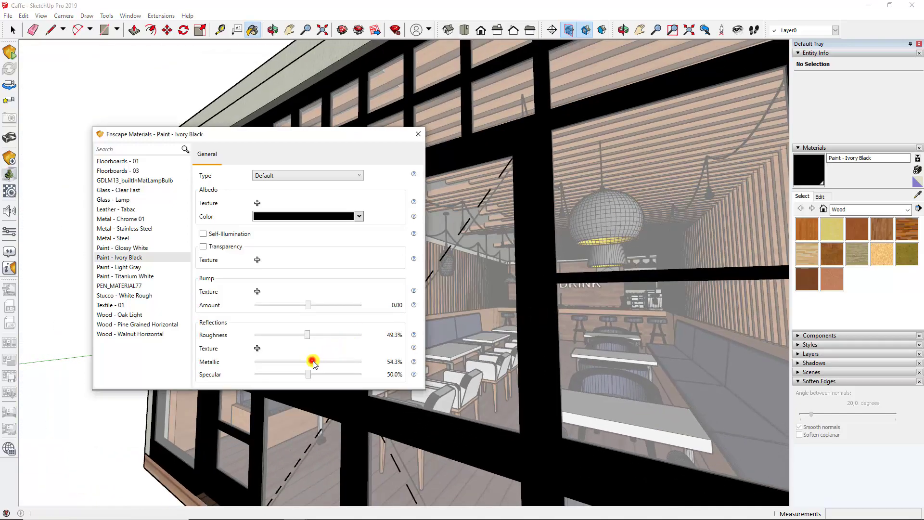
pyautogui.click(917, 195)
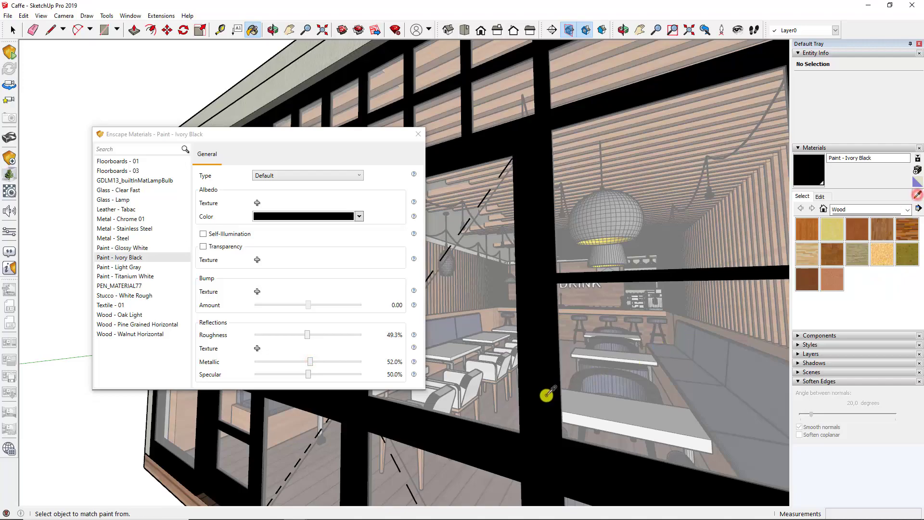
pyautogui.scroll(2, 522, 392)
pyautogui.scroll(2, 472, 392)
pyautogui.scroll(2, 470, 423)
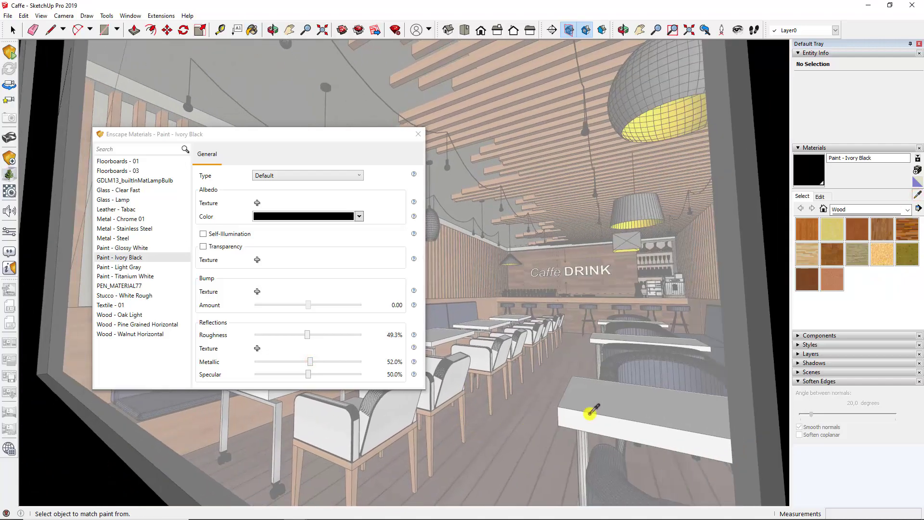
pyautogui.scroll(2, 625, 392)
pyautogui.scroll(2, 481, 402)
pyautogui.scroll(2, 356, 449)
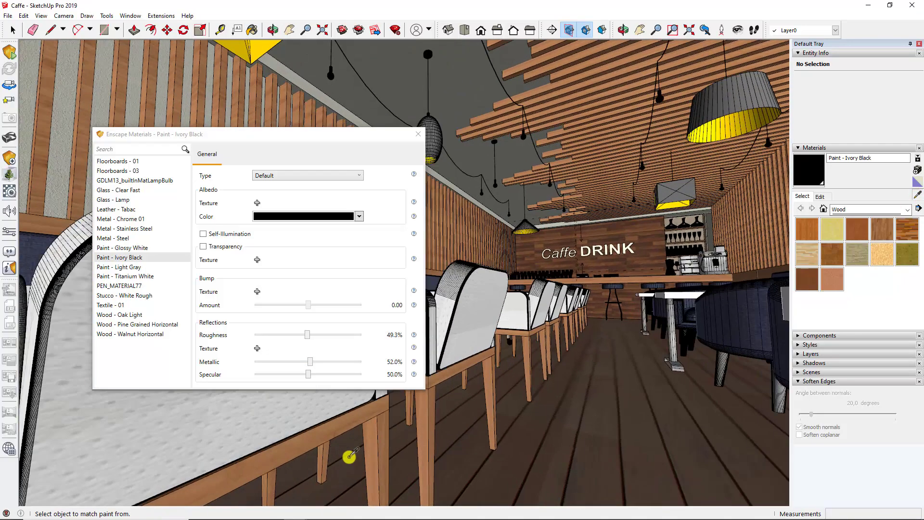
pyautogui.scroll(2, 413, 446)
pyautogui.scroll(2, 563, 378)
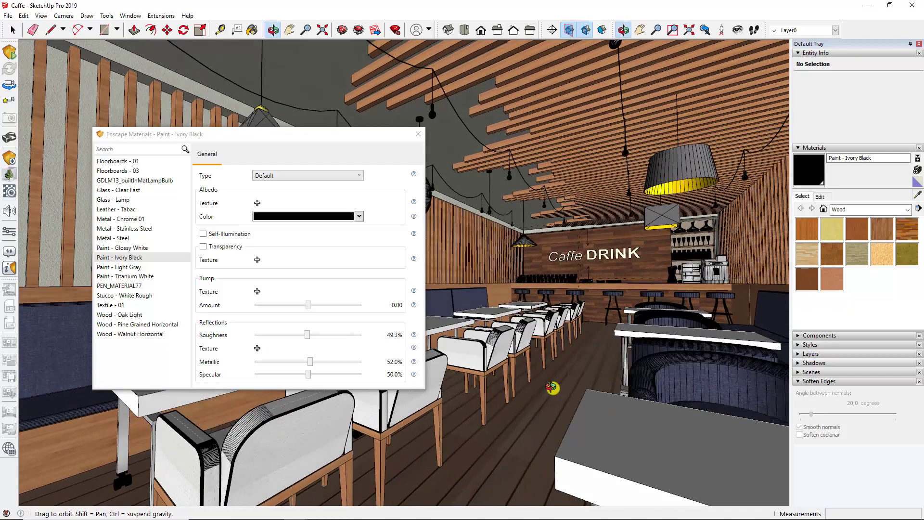
pyautogui.scroll(2, 544, 385)
pyautogui.click(650, 341)
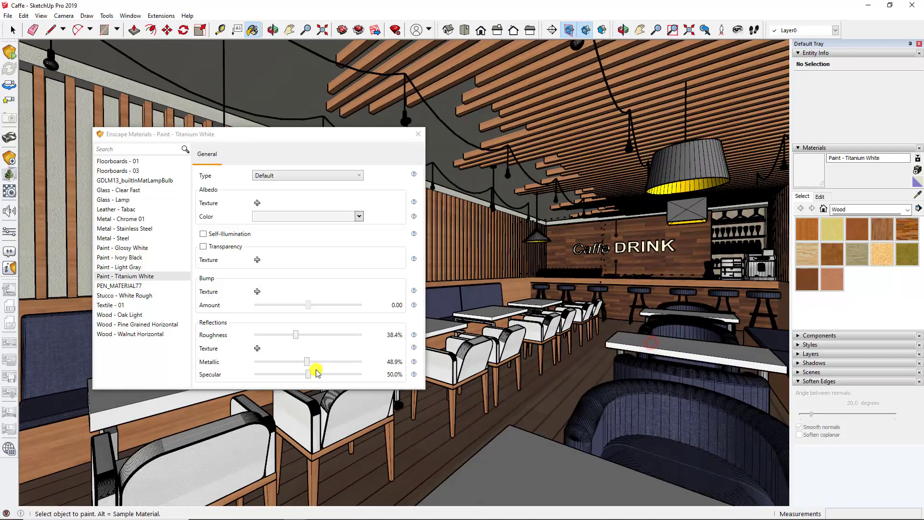
# Lower Titanium White's roughness to 30.7% and orbit the view toward the counter
pyautogui.moveTo(297, 335); pyautogui.dragTo(291, 336)
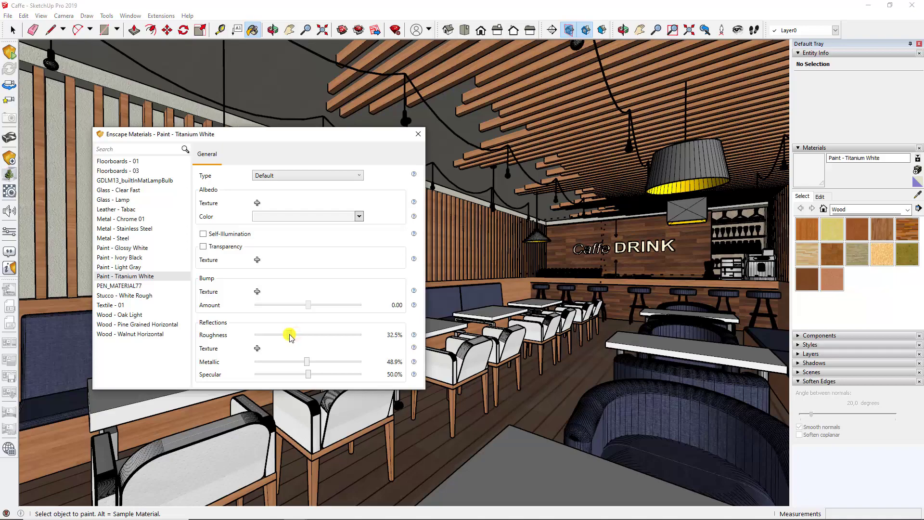
pyautogui.middleClick(534, 339)
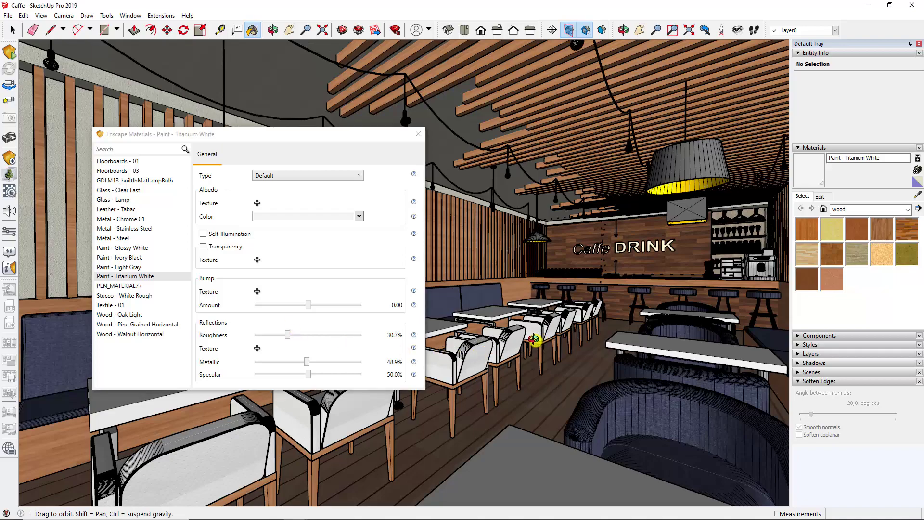
pyautogui.moveTo(545, 332); pyautogui.dragTo(628, 303, button='middle')
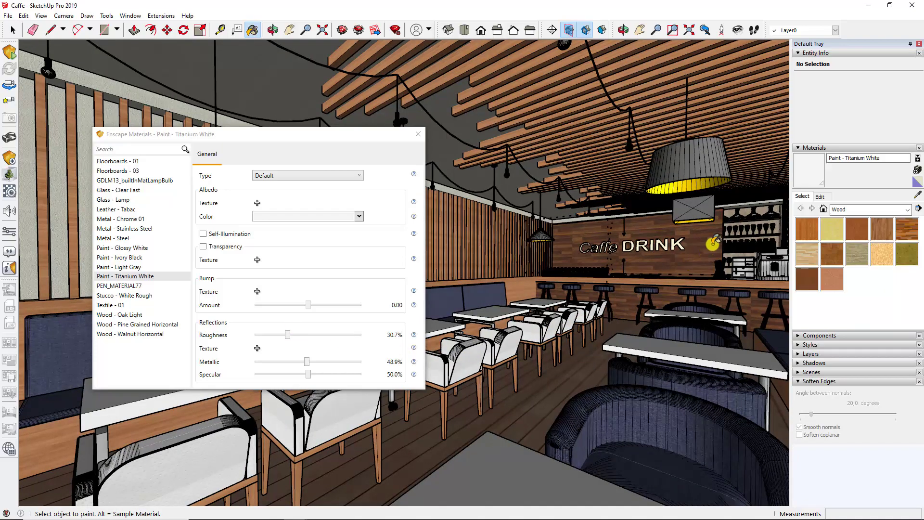
pyautogui.scroll(2, 712, 243)
pyautogui.scroll(2, 770, 279)
pyautogui.scroll(3, 561, 289)
pyautogui.scroll(3, 528, 290)
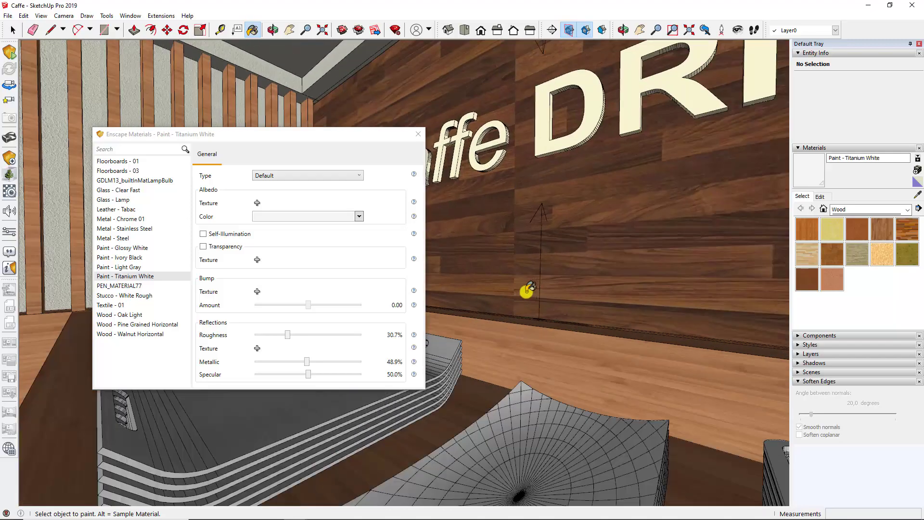
pyautogui.scroll(3, 534, 292)
pyautogui.scroll(3, 543, 317)
pyautogui.scroll(2, 541, 329)
pyautogui.moveTo(543, 328)
pyautogui.mouseDown(button='middle')
pyautogui.moveTo(487, 420)
pyautogui.moveTo(310, 387)
pyautogui.mouseUp(button='middle')
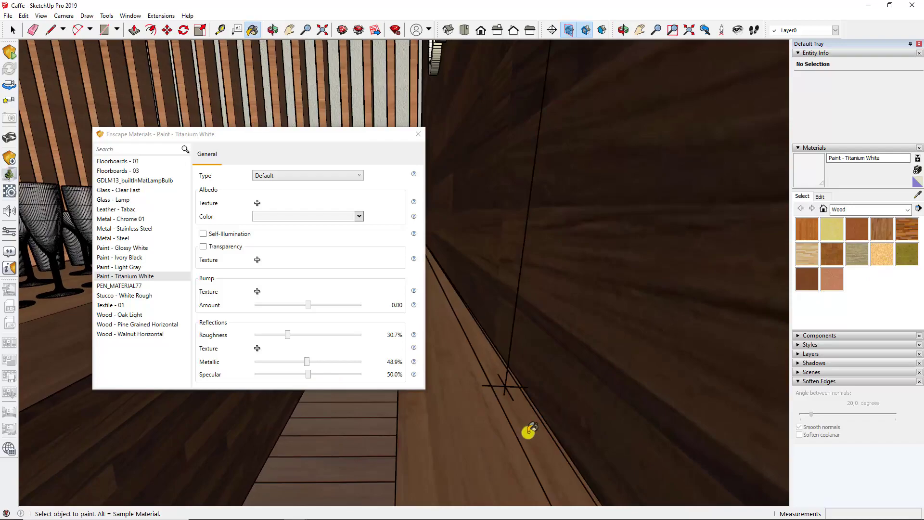
pyautogui.click(13, 29)
pyautogui.click(518, 419)
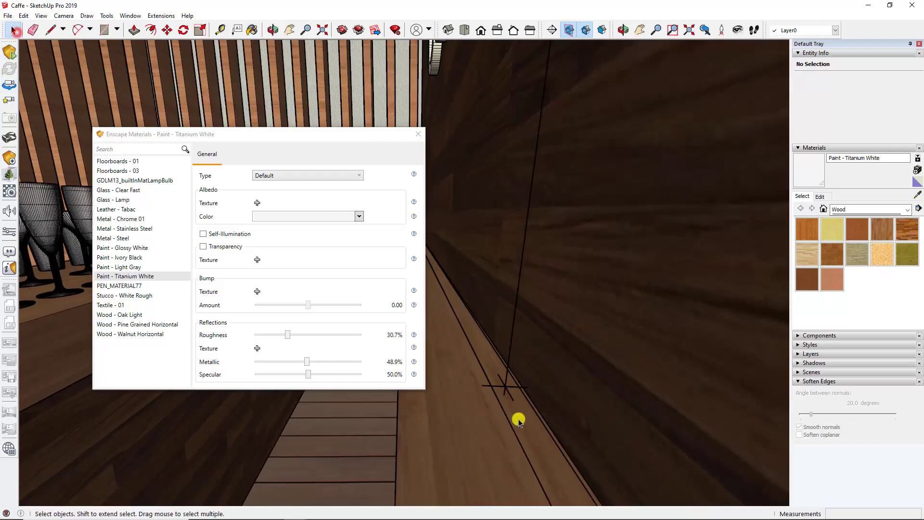
pyautogui.click(508, 388)
pyautogui.moveTo(478, 420)
pyautogui.mouseDown(button='middle')
pyautogui.moveTo(608, 412)
pyautogui.moveTo(520, 440)
pyautogui.moveTo(592, 408)
pyautogui.moveTo(537, 389)
pyautogui.moveTo(546, 393)
pyautogui.moveTo(557, 208)
pyautogui.mouseUp(button='middle')
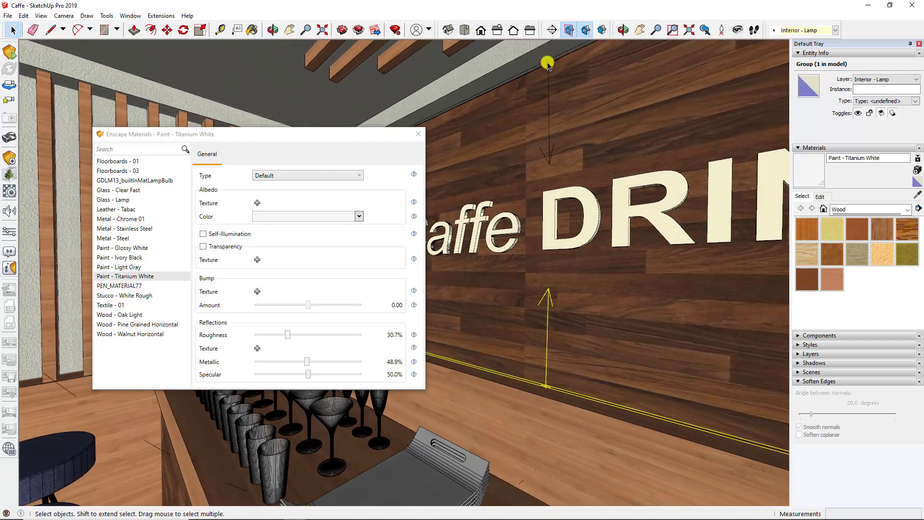
pyautogui.moveTo(540, 374)
pyautogui.mouseDown(button='middle')
pyautogui.moveTo(625, 439)
pyautogui.moveTo(552, 346)
pyautogui.mouseUp(button='middle')
pyautogui.scroll(3, 535, 322)
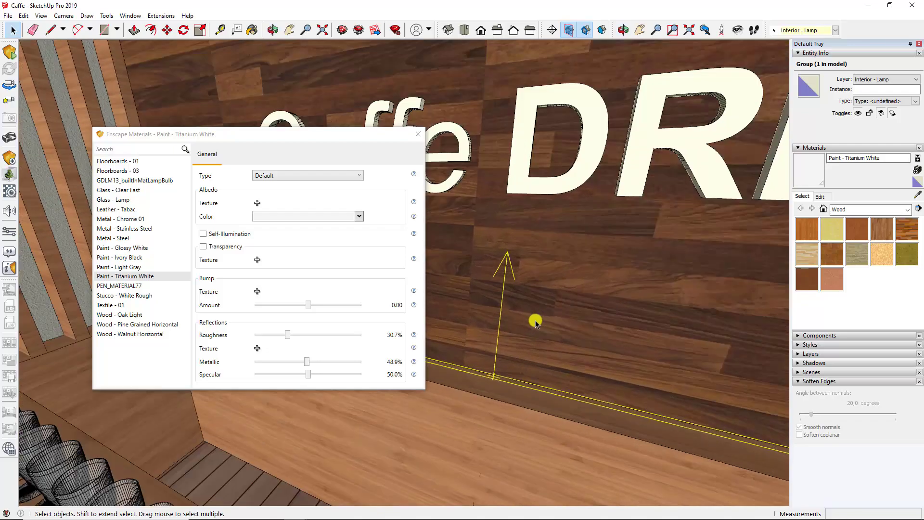
pyautogui.click(531, 339)
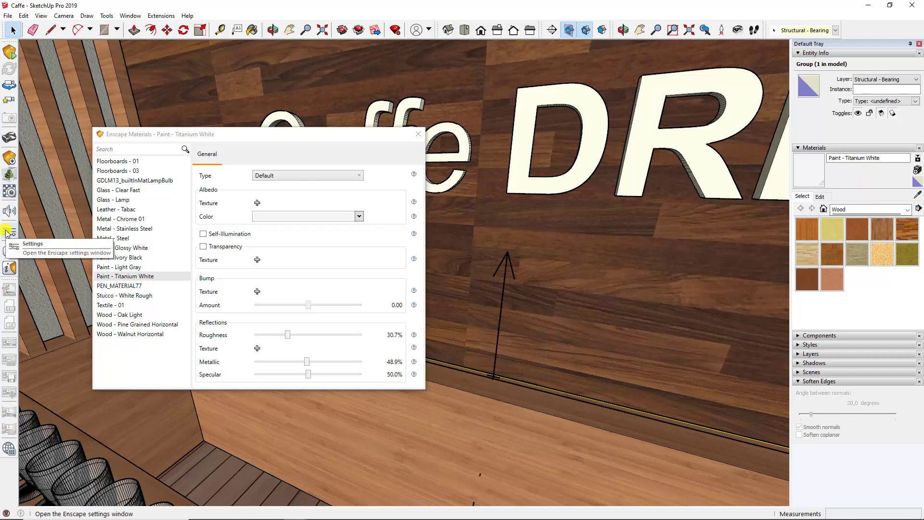
# Bring up the Enscape light sources and pick the DRINK wall's base corner
pyautogui.click(9, 158)
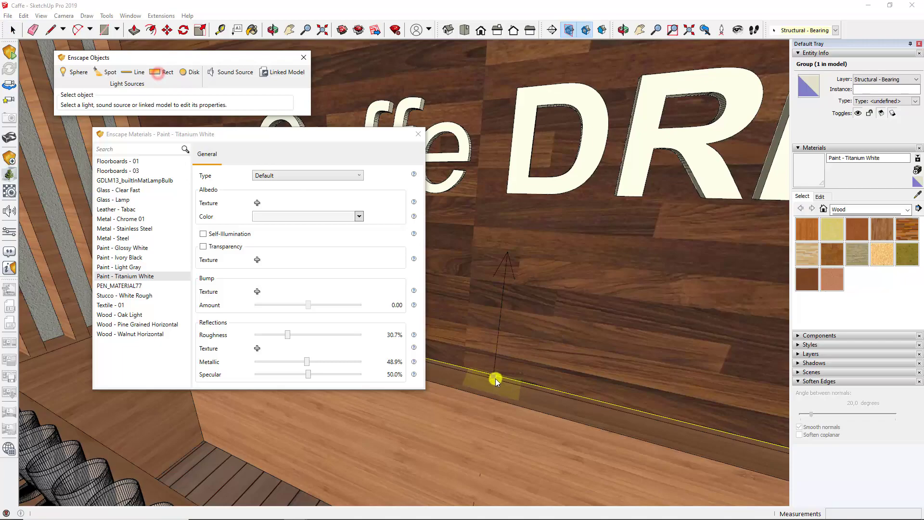
pyautogui.moveTo(509, 342)
pyautogui.mouseDown(button='middle')
pyautogui.moveTo(634, 374)
pyautogui.moveTo(775, 326)
pyautogui.mouseUp(button='middle')
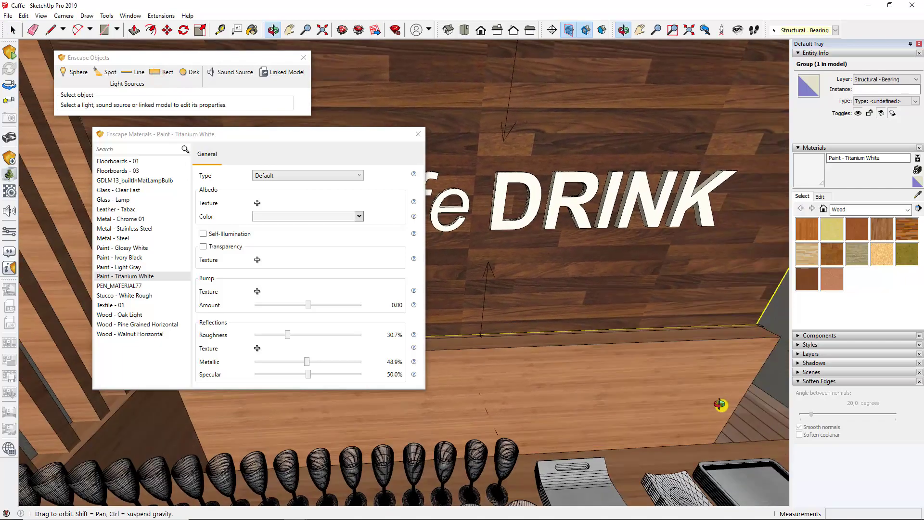
pyautogui.scroll(3, 775, 326)
pyautogui.click(706, 321)
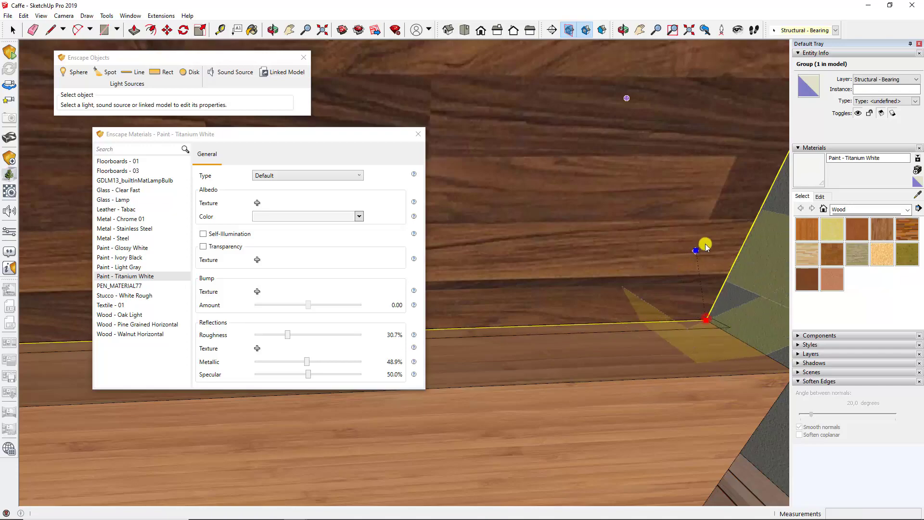
pyautogui.scroll(-2, 579, 339)
pyautogui.scroll(-2, 579, 338)
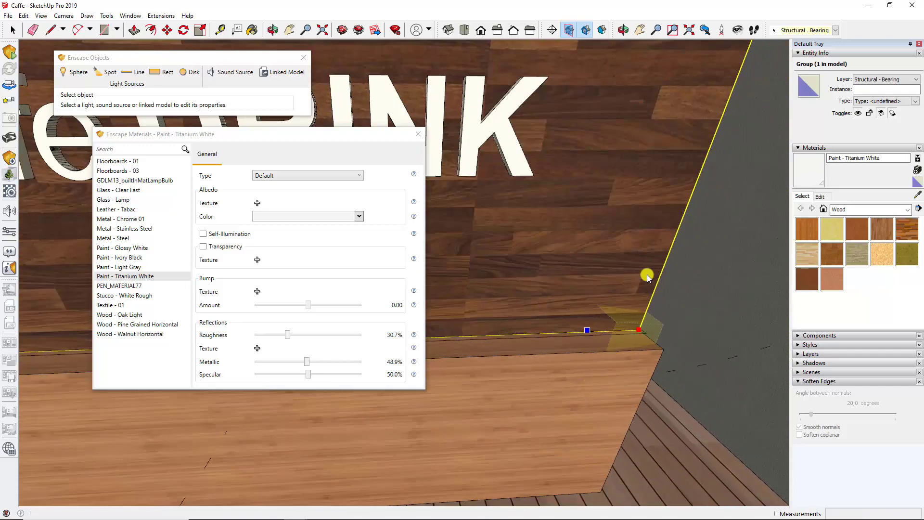
# Place a 1,000 lm rectangular light at the wall base and stretch it along the wall
pyautogui.click(667, 296)
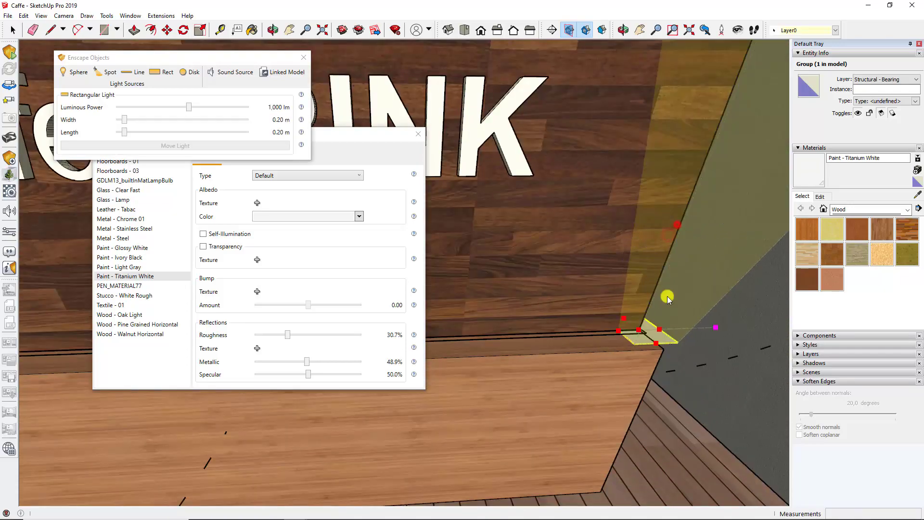
pyautogui.moveTo(650, 356); pyautogui.dragTo(611, 389, button='middle')
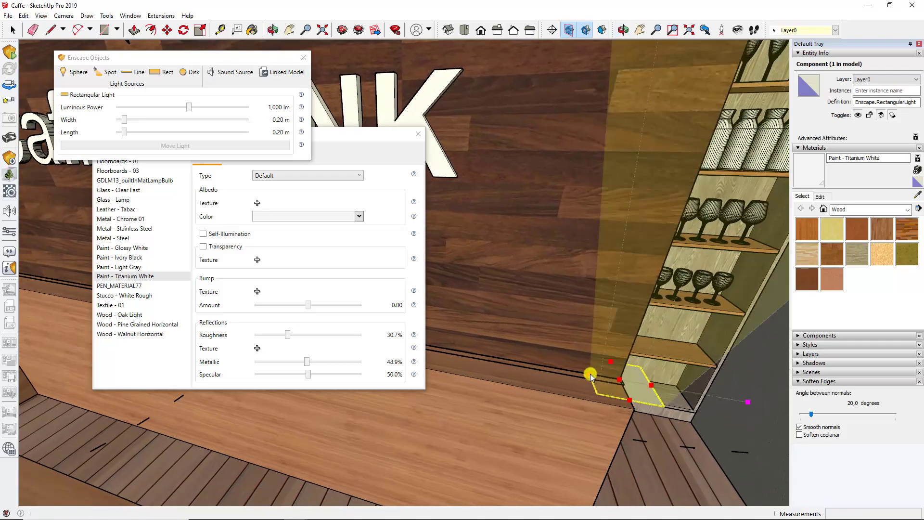
pyautogui.moveTo(586, 377)
pyautogui.mouseDown()
pyautogui.moveTo(532, 363)
pyautogui.moveTo(666, 388)
pyautogui.mouseUp()
pyautogui.scroll(2, 668, 391)
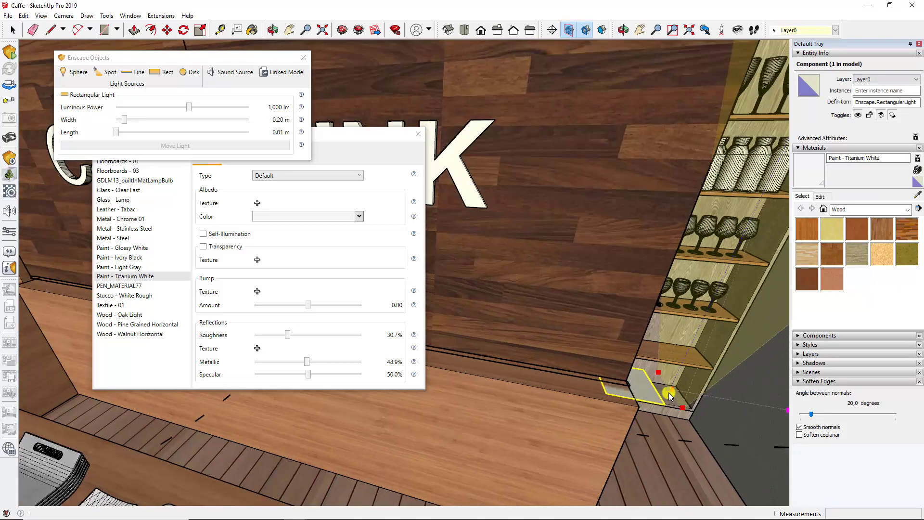
pyautogui.scroll(3, 668, 392)
pyautogui.scroll(-3, 660, 392)
pyautogui.scroll(-3, 564, 429)
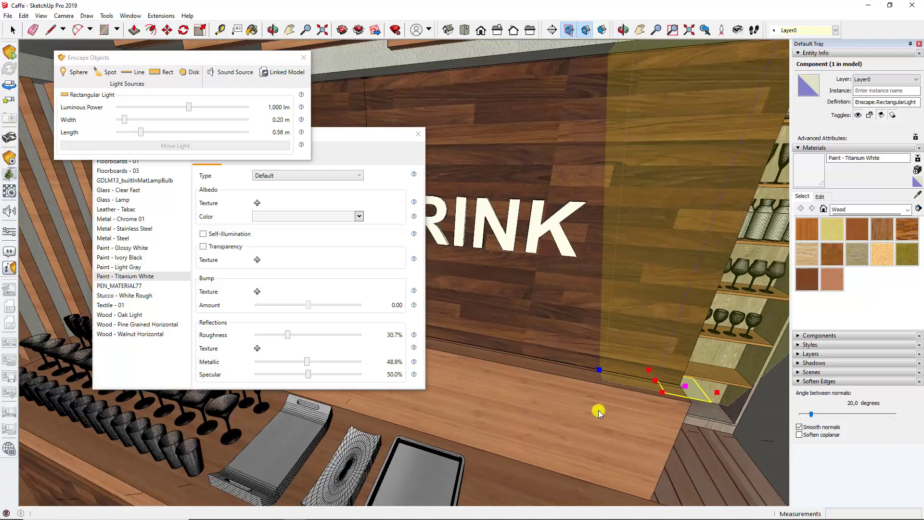
# Move the Enscape Objects window aside and select the light strip at the wall base
pyautogui.moveTo(192, 57); pyautogui.dragTo(251, 372)
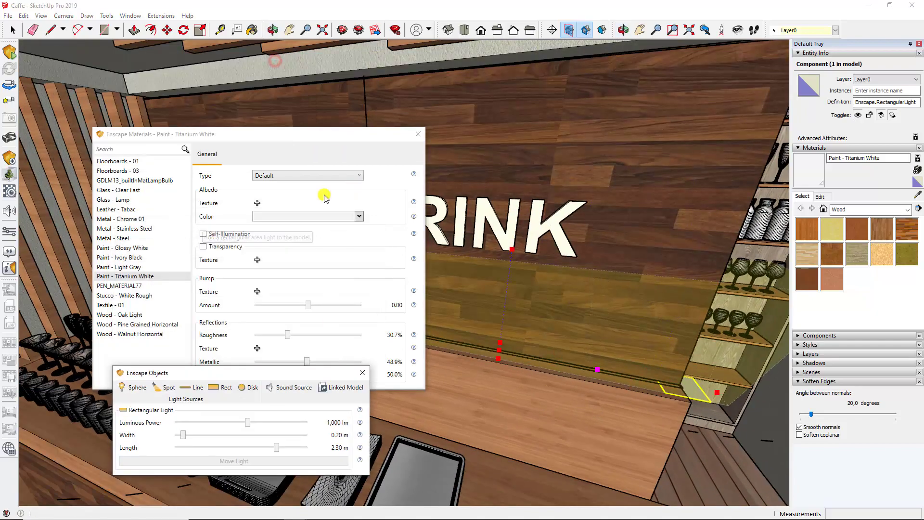
pyautogui.moveTo(307, 137); pyautogui.dragTo(502, 410)
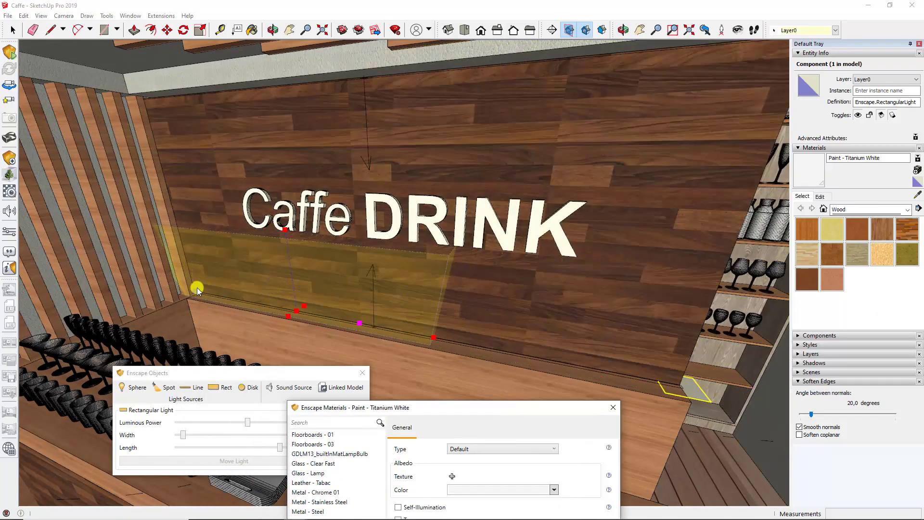
pyautogui.click(198, 290)
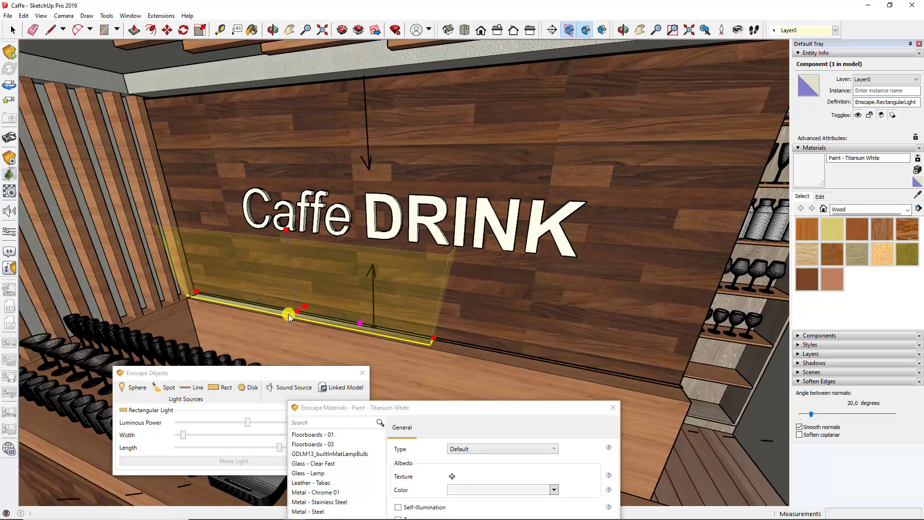
pyautogui.scroll(3, 294, 311)
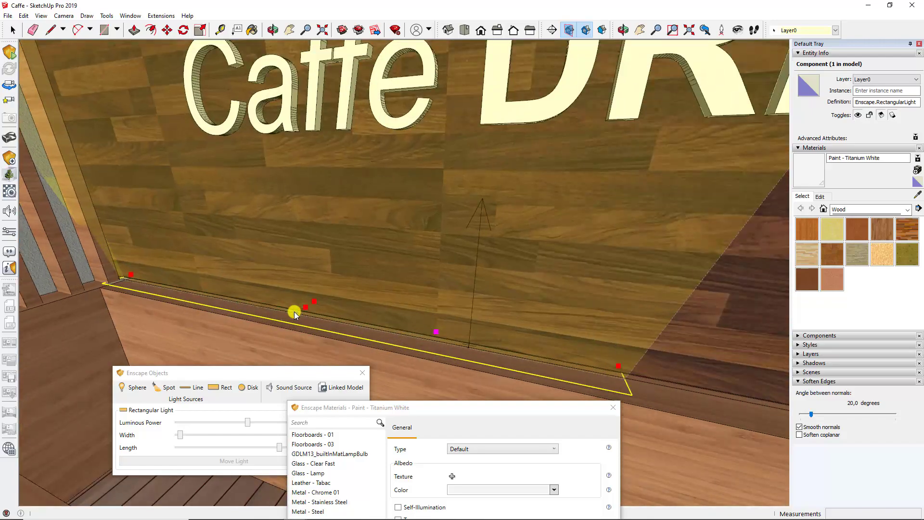
pyautogui.scroll(2, 294, 312)
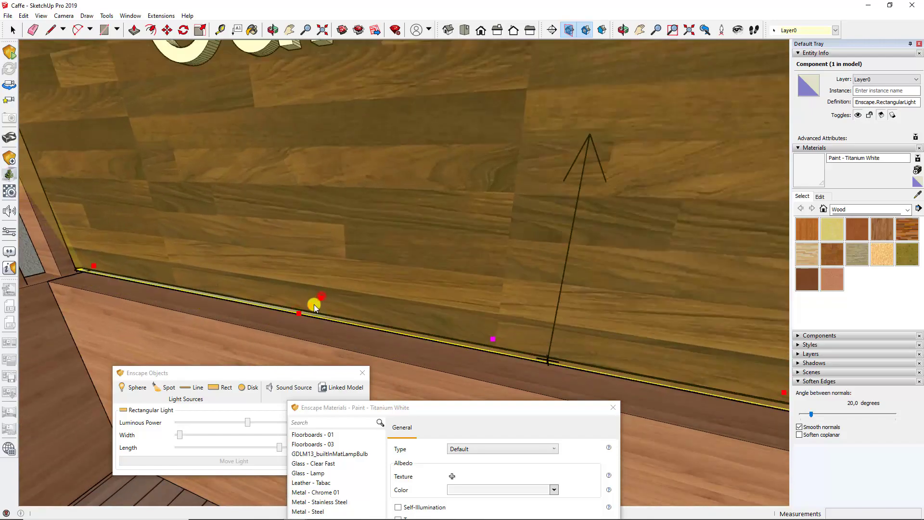
pyautogui.moveTo(423, 336); pyautogui.dragTo(306, 328, button='middle')
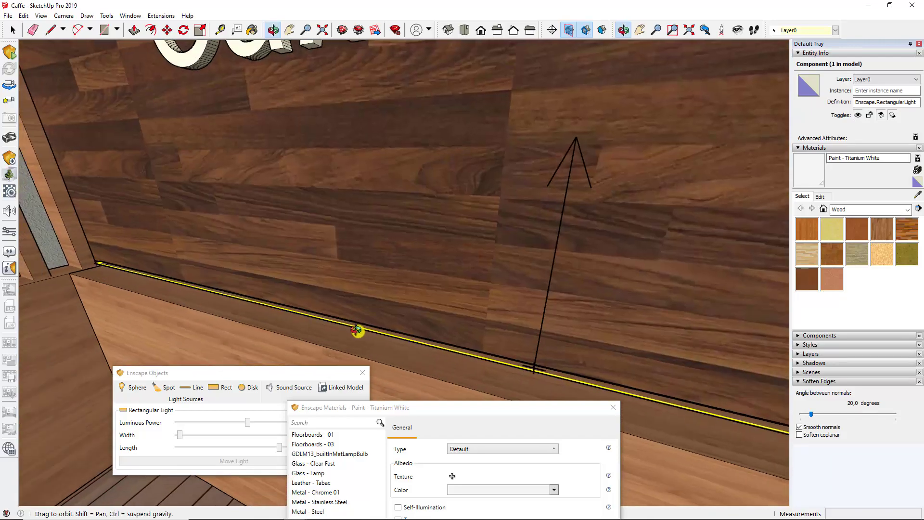
pyautogui.scroll(-2, 292, 263)
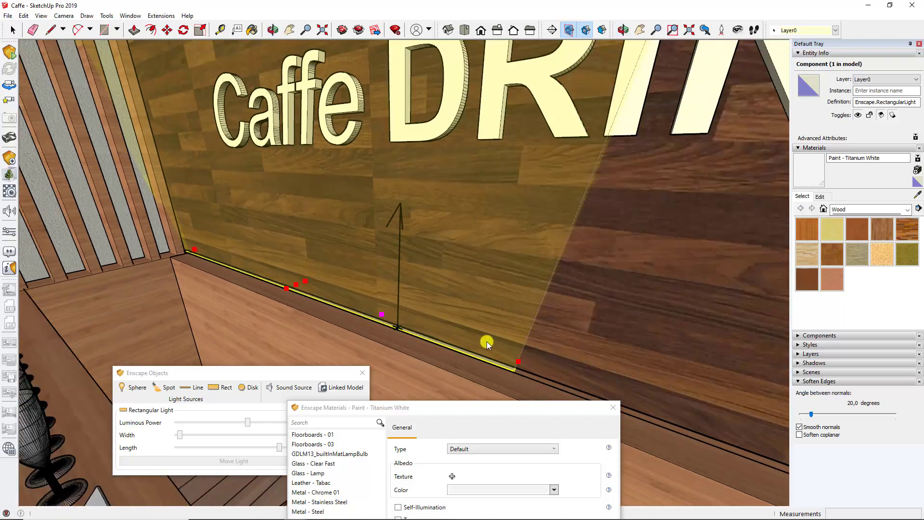
pyautogui.moveTo(476, 337); pyautogui.dragTo(398, 312, button='middle')
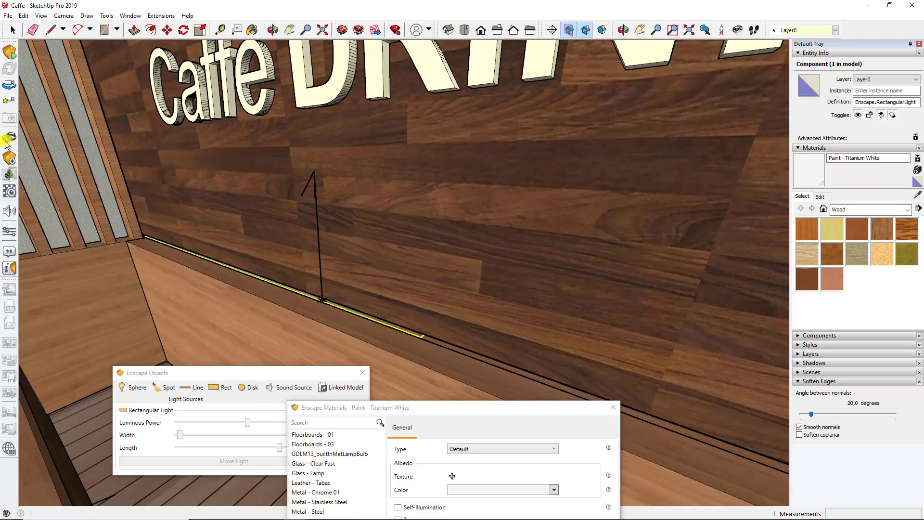
# Move the rectangular light onto the DRINK wall baseboard and bring its settings back into view
pyautogui.click(167, 30)
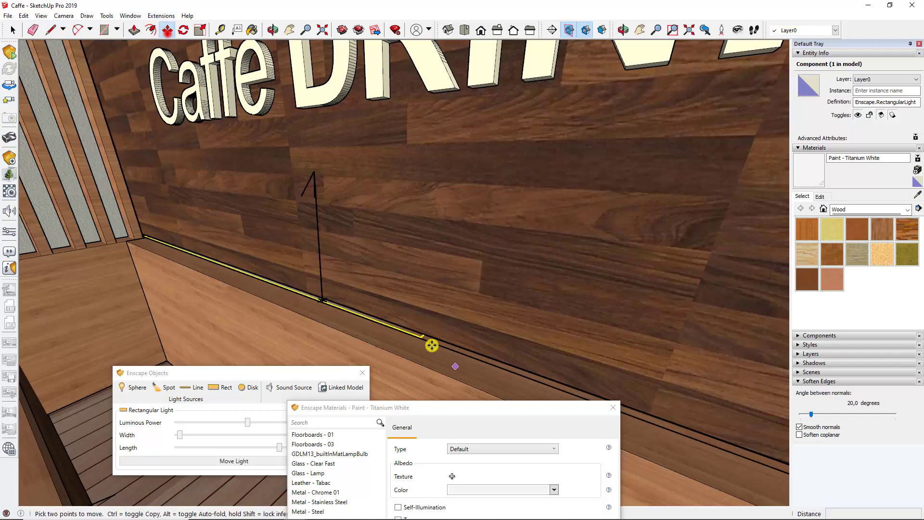
pyautogui.click(422, 336)
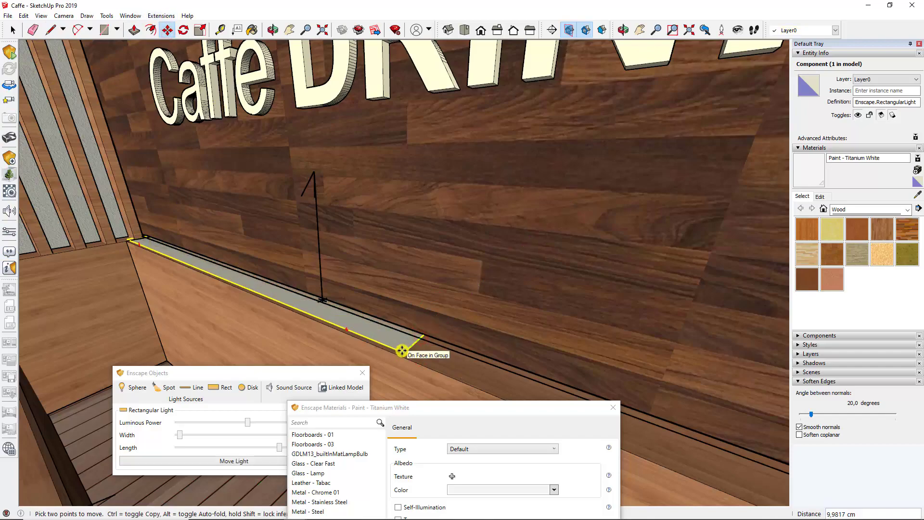
pyautogui.click(402, 350)
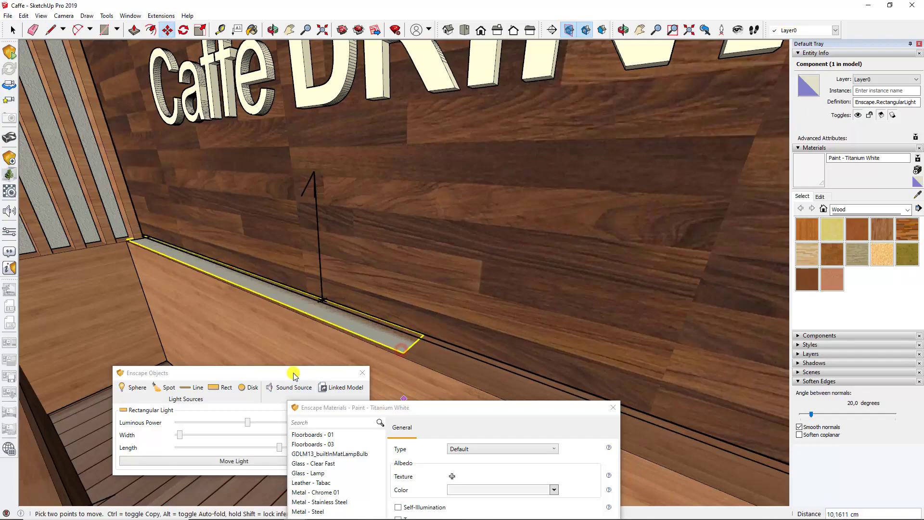
pyautogui.moveTo(295, 375); pyautogui.dragTo(231, 322)
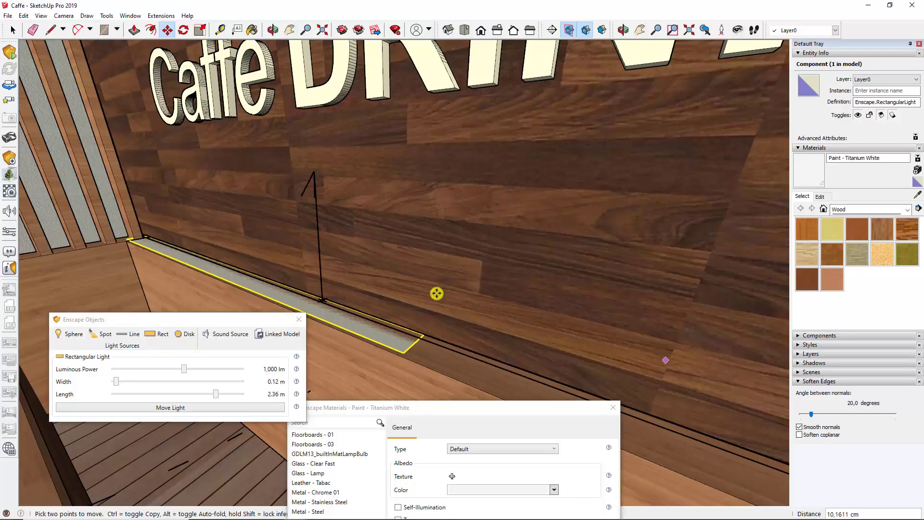
# Set the base light strip to 725 lm, 0.07 m wide and 2.28 m long
pyautogui.click(4, 34)
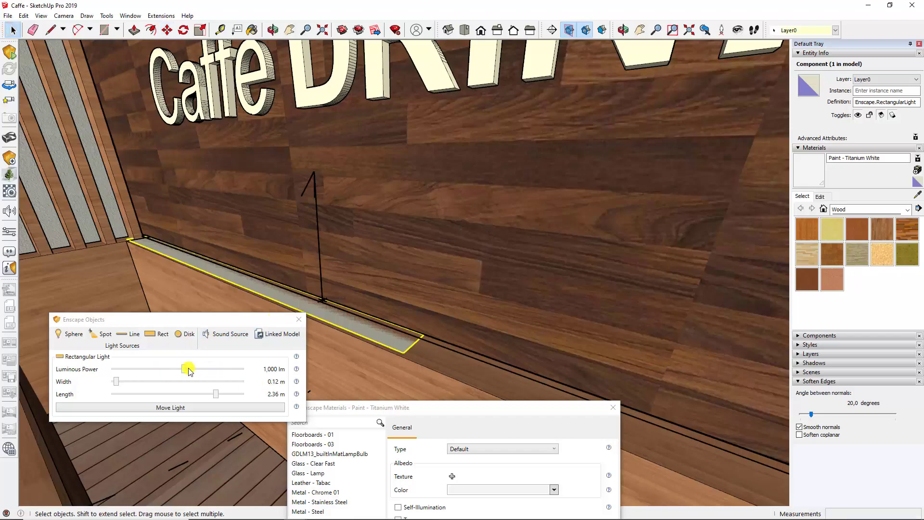
pyautogui.moveTo(188, 370); pyautogui.dragTo(182, 370)
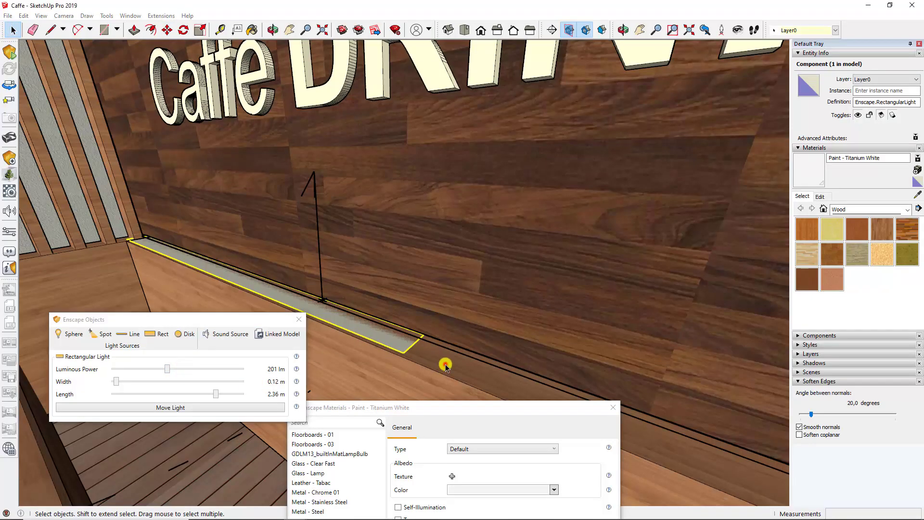
pyautogui.click(386, 339)
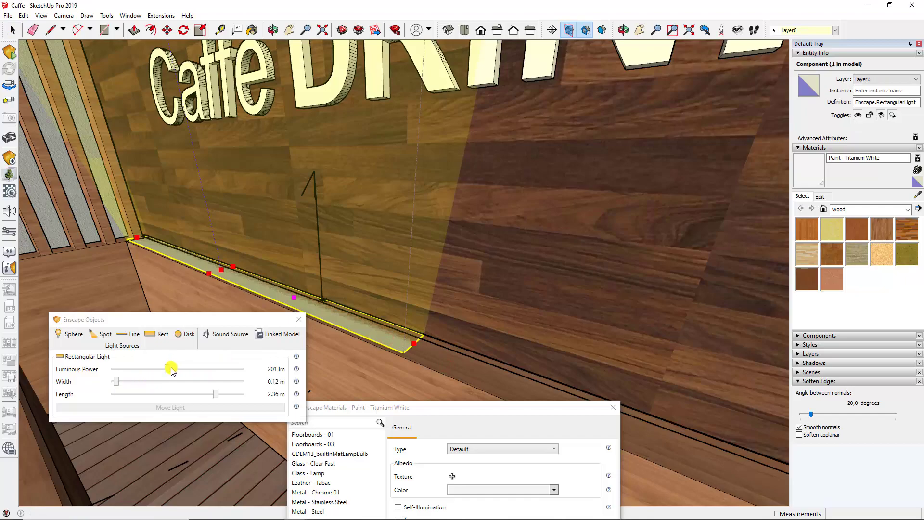
pyautogui.moveTo(172, 371); pyautogui.dragTo(109, 391)
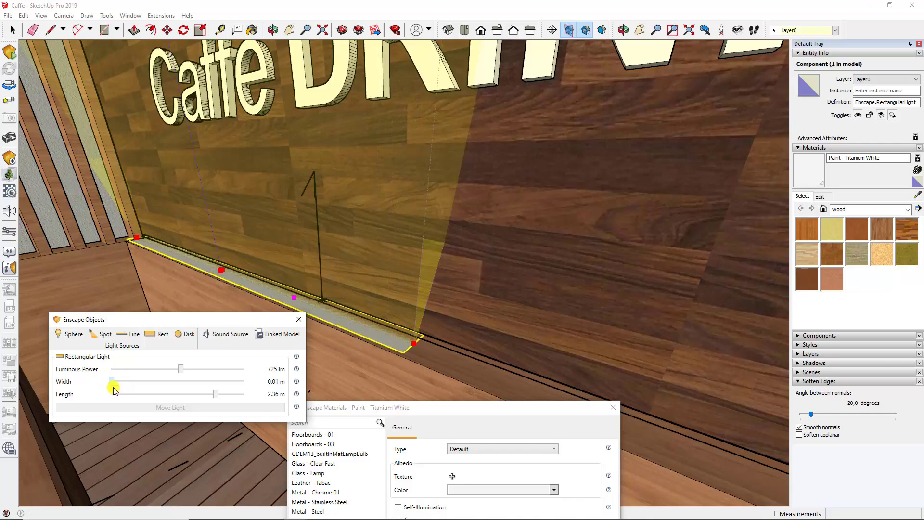
pyautogui.moveTo(114, 389); pyautogui.dragTo(116, 391)
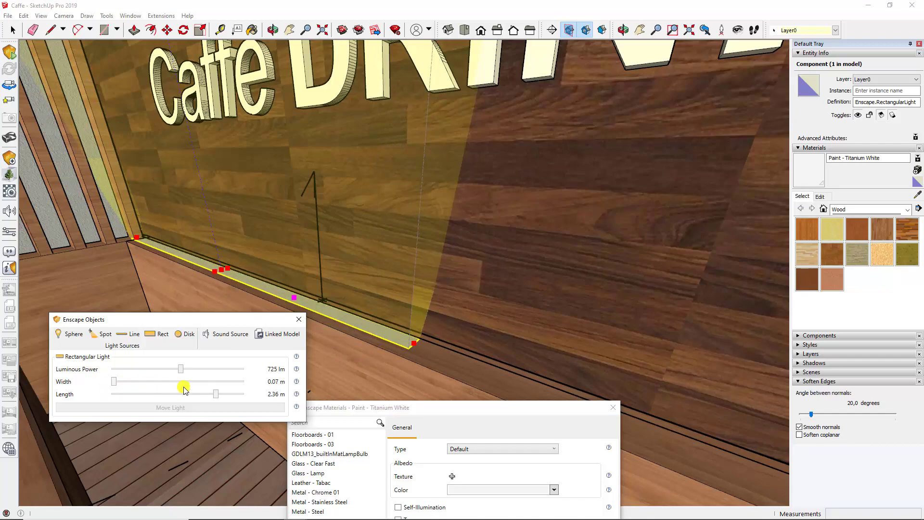
pyautogui.moveTo(218, 397); pyautogui.dragTo(279, 396)
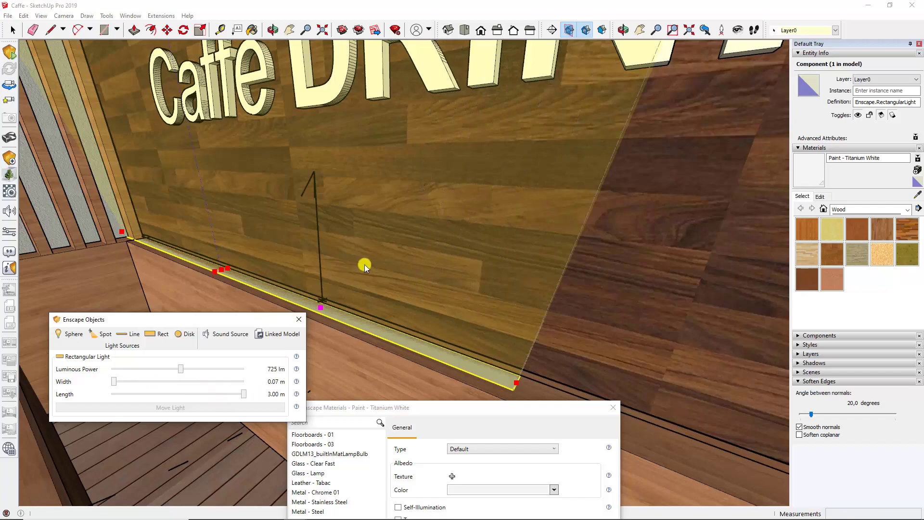
pyautogui.scroll(-2, 416, 252)
pyautogui.scroll(-2, 416, 252)
pyautogui.scroll(1, 371, 255)
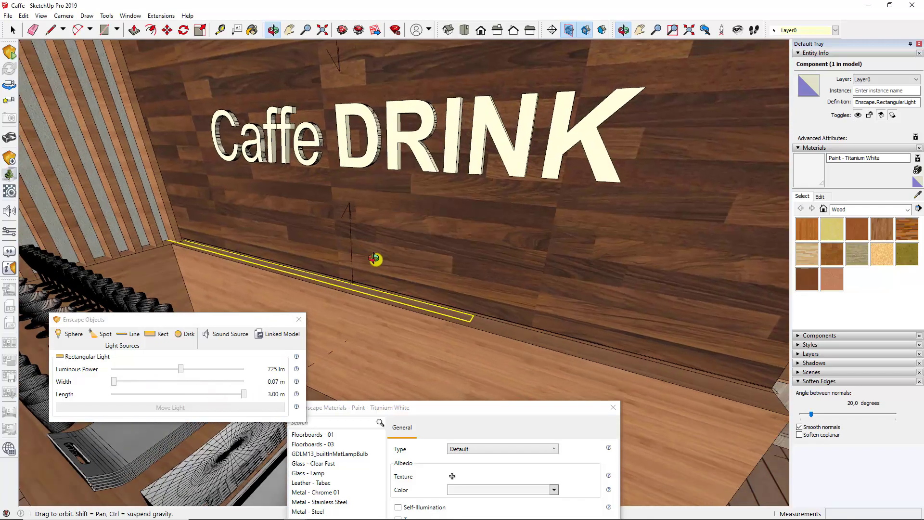
pyautogui.scroll(-1, 264, 245)
pyautogui.scroll(-1, 330, 258)
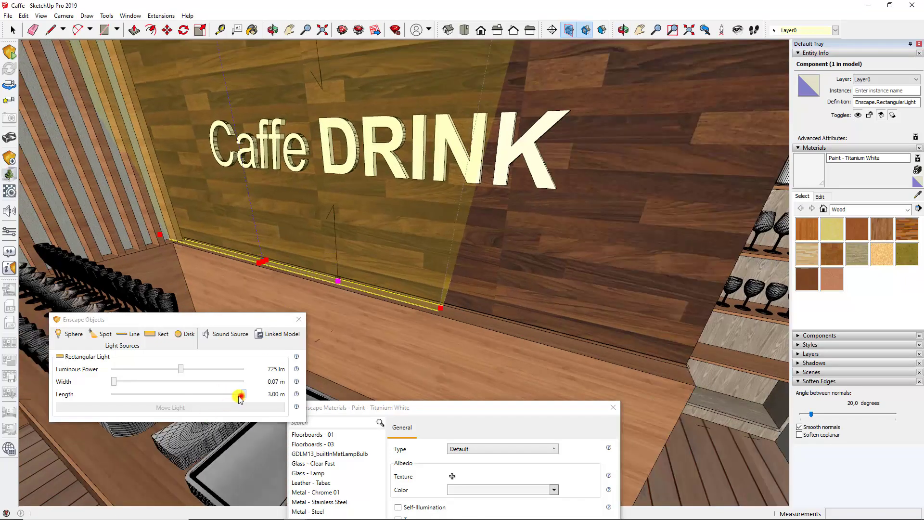
pyautogui.moveTo(240, 398); pyautogui.dragTo(212, 394)
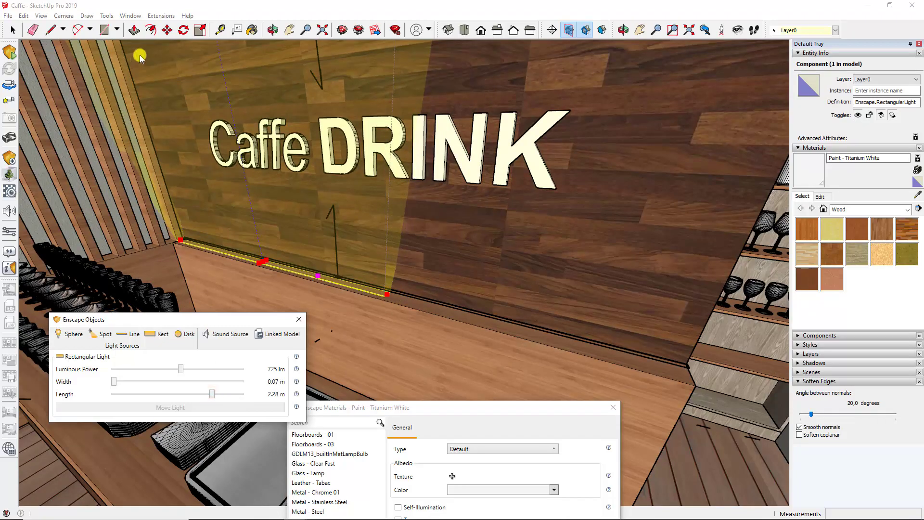
# Copy the light strip further along the wall base and shorten the copy
pyautogui.click(167, 29)
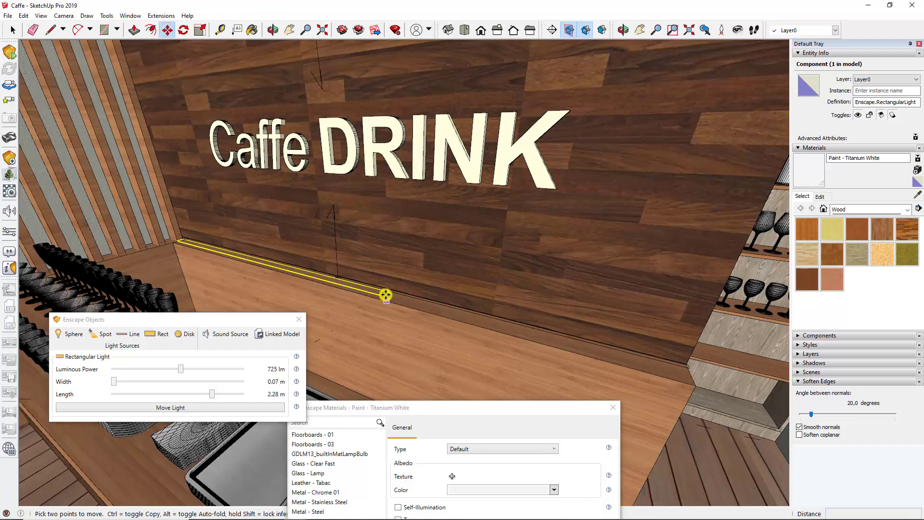
pyautogui.click(386, 294)
pyautogui.press('ctrl')
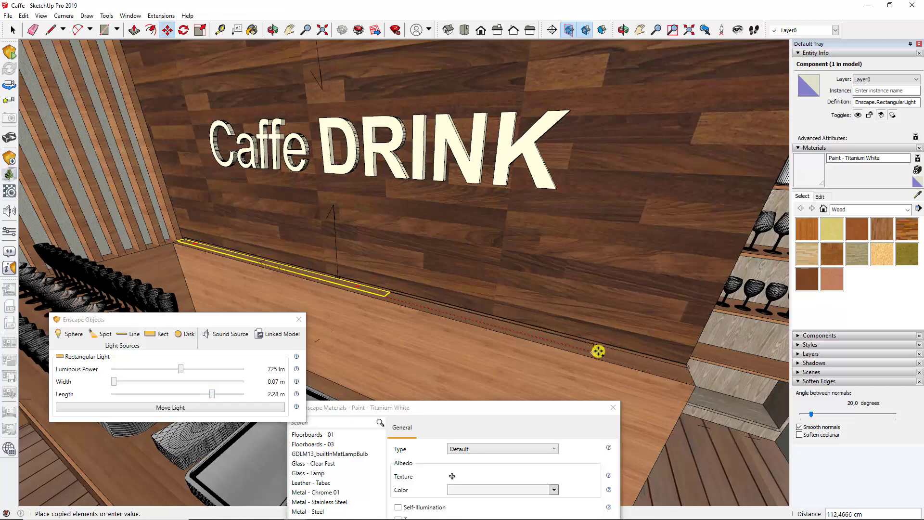
pyautogui.click(693, 384)
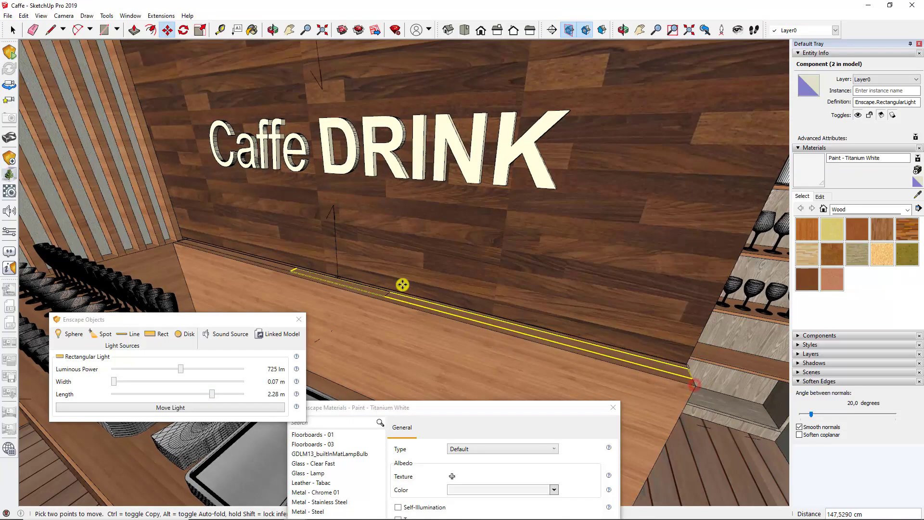
pyautogui.moveTo(214, 394); pyautogui.dragTo(188, 397)
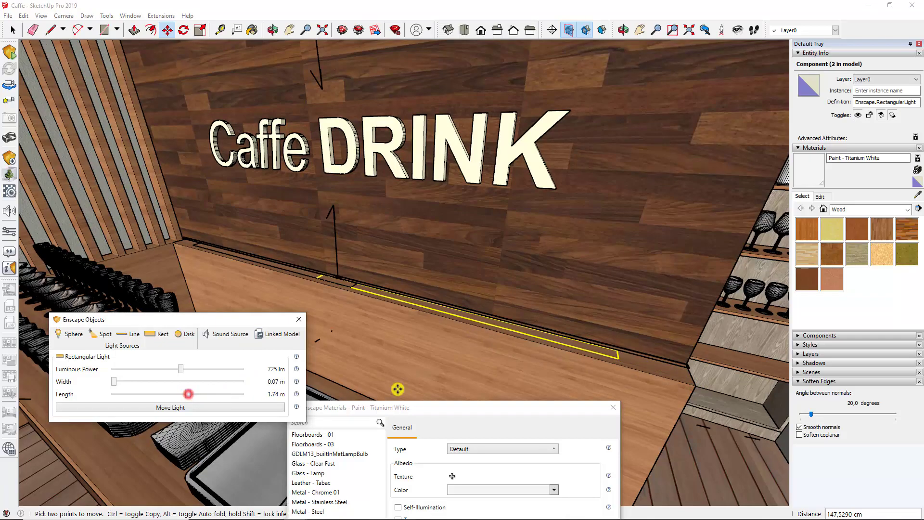
# Reposition the copied strip, then select the left strip and lengthen it
pyautogui.click(614, 358)
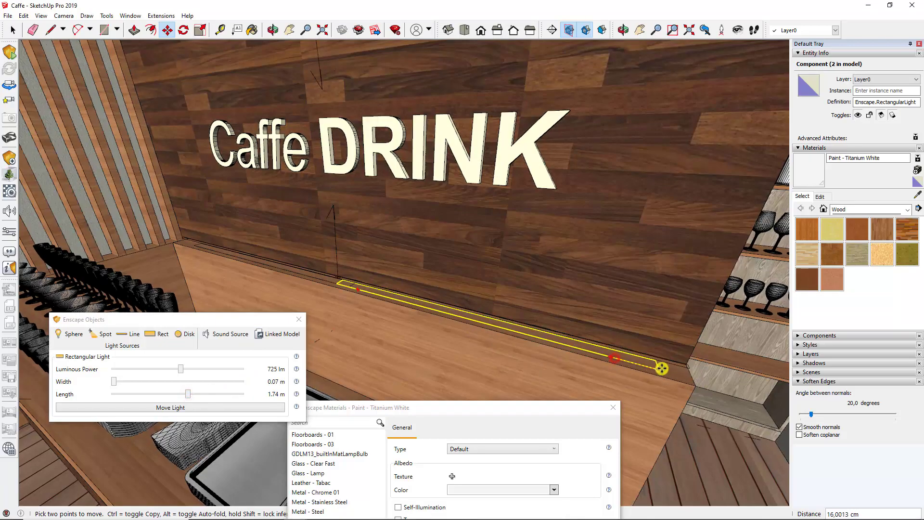
pyautogui.click(693, 383)
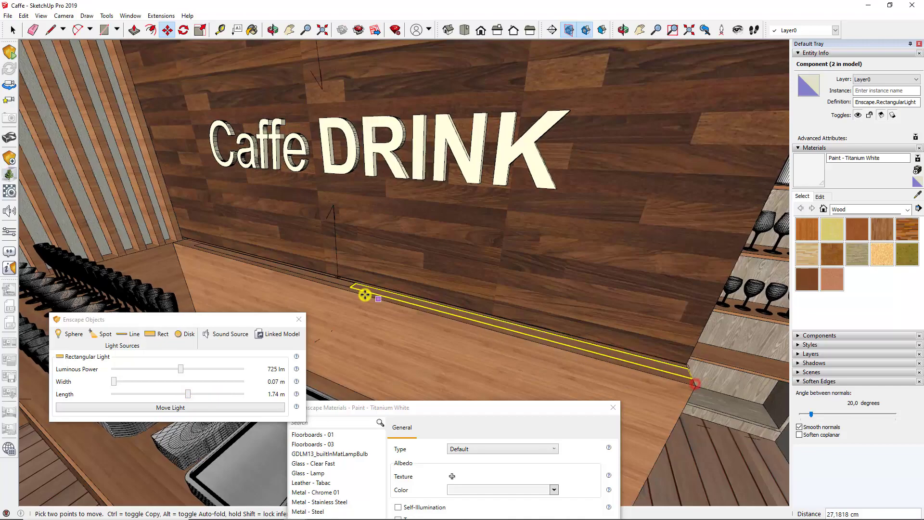
pyautogui.click(12, 28)
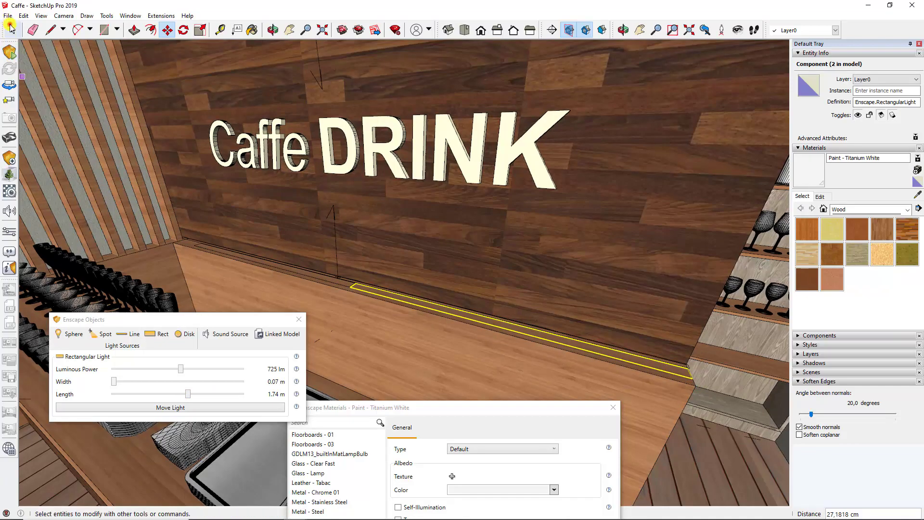
pyautogui.keyDown('shift'); pyautogui.click(342, 285); pyautogui.keyUp('shift')
pyautogui.moveTo(414, 336)
pyautogui.mouseDown(button='middle')
pyautogui.moveTo(478, 342)
pyautogui.moveTo(504, 320)
pyautogui.mouseUp(button='middle')
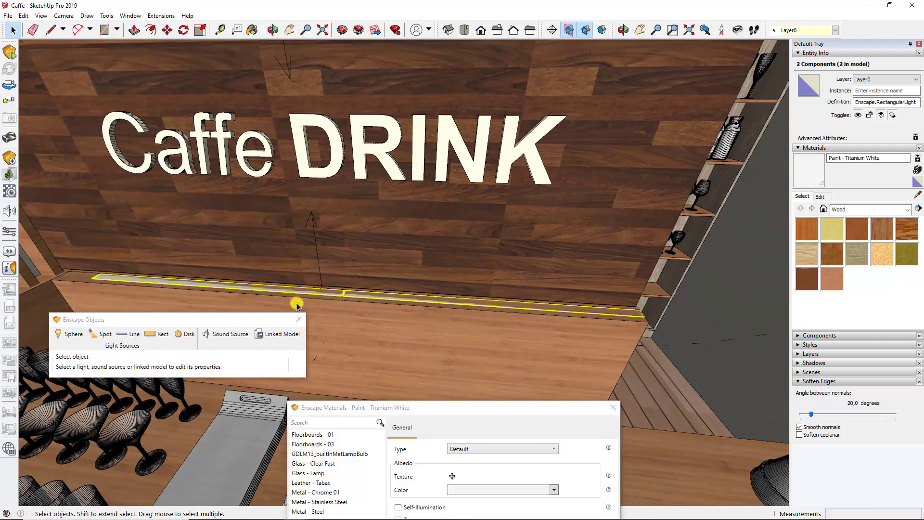
pyautogui.click(249, 296)
pyautogui.click(223, 284)
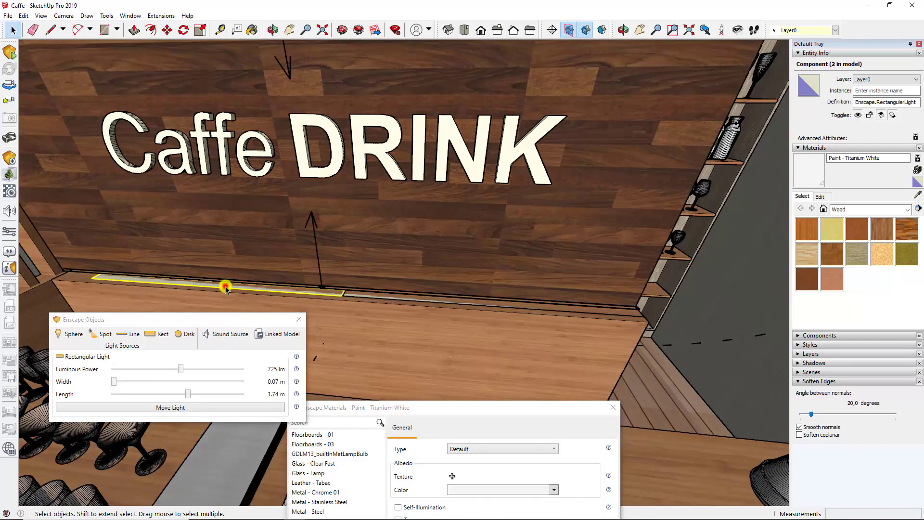
pyautogui.moveTo(186, 397); pyautogui.dragTo(201, 397)
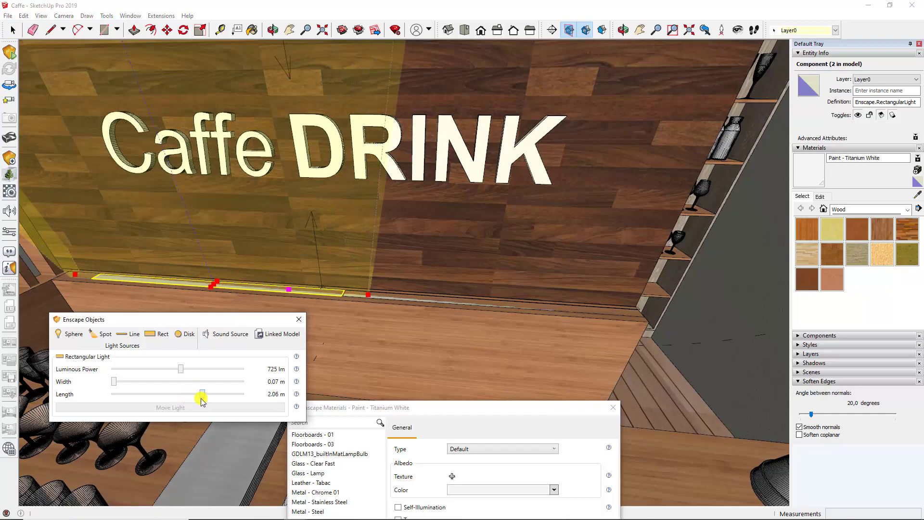
# Shift the left strip toward the corner, trim it slightly, and butt it against the other strip
pyautogui.click(212, 273)
pyautogui.click(168, 30)
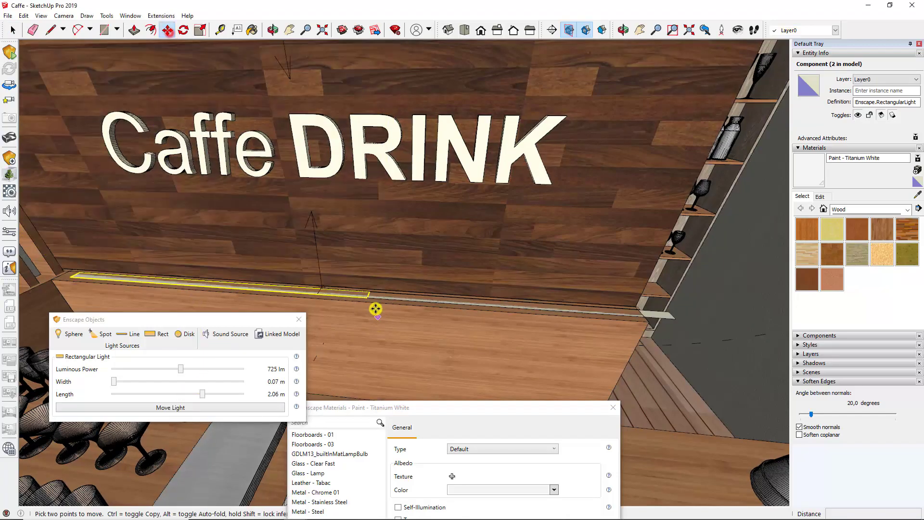
pyautogui.click(368, 299)
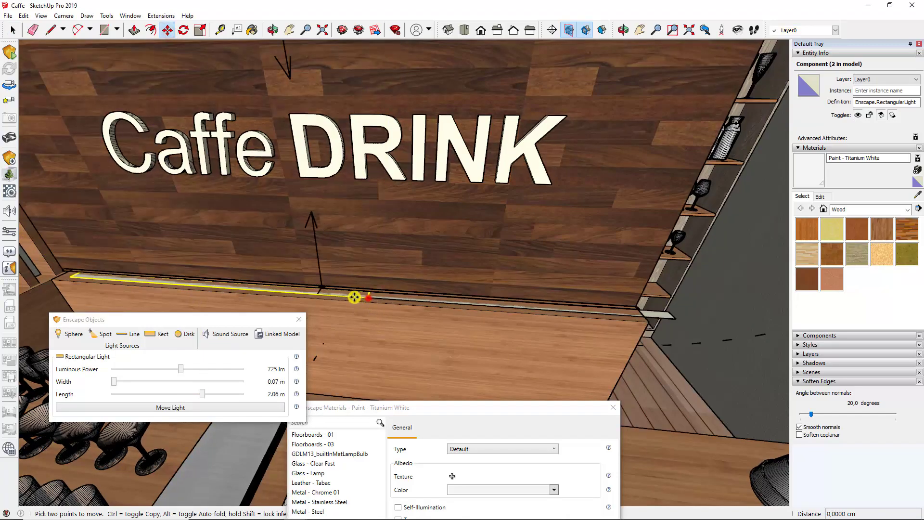
pyautogui.click(318, 294)
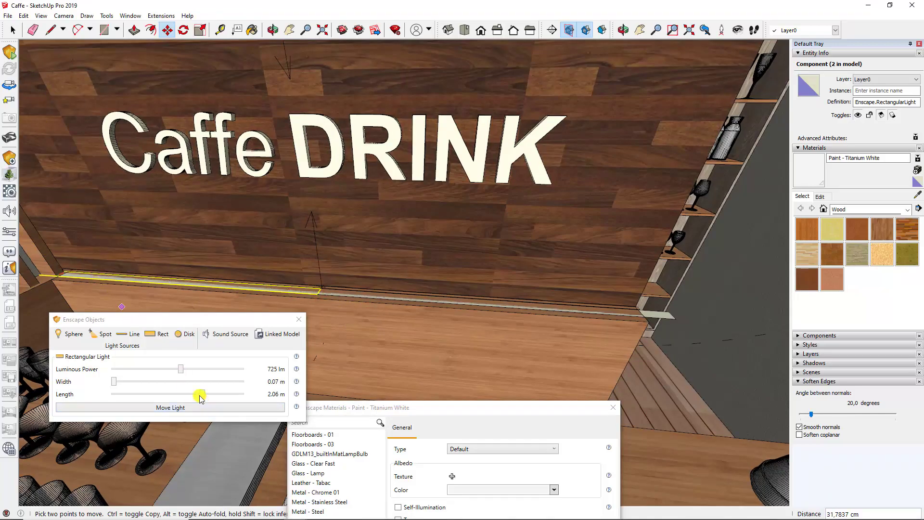
pyautogui.moveTo(202, 394); pyautogui.dragTo(200, 394)
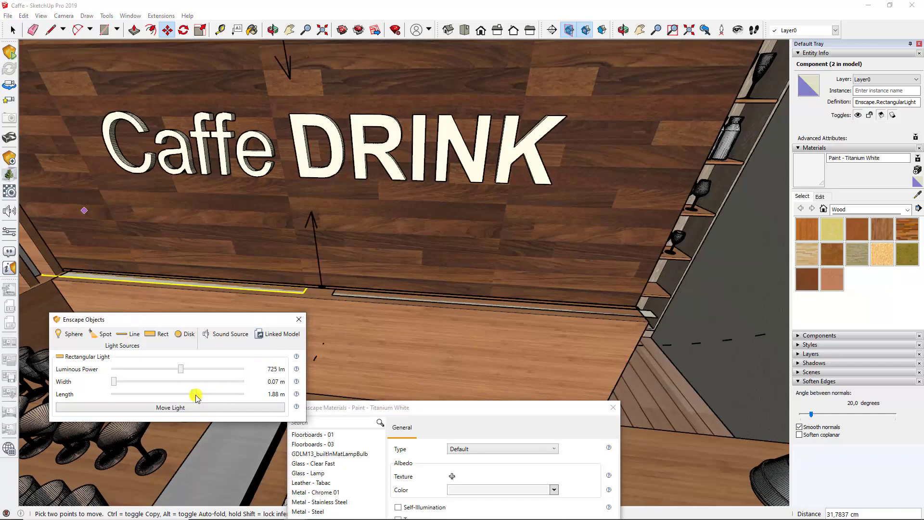
pyautogui.click(303, 293)
pyautogui.click(330, 294)
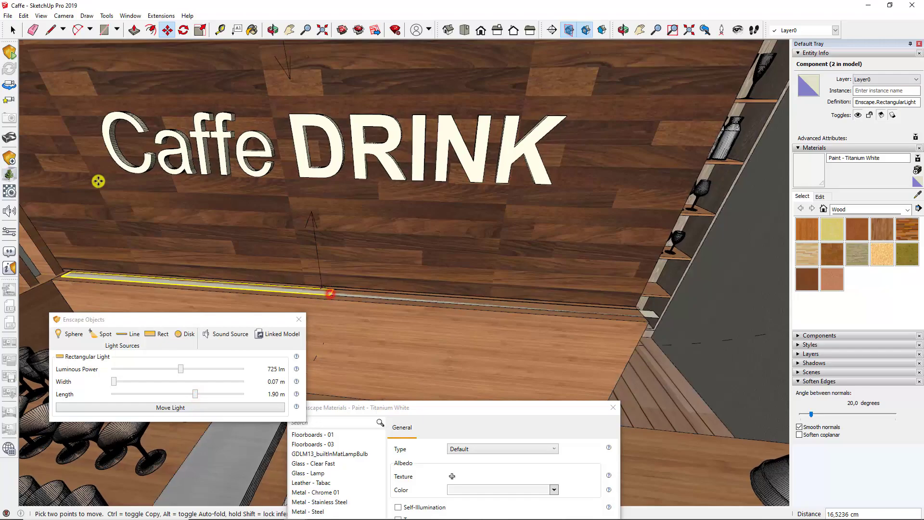
pyautogui.press('space')
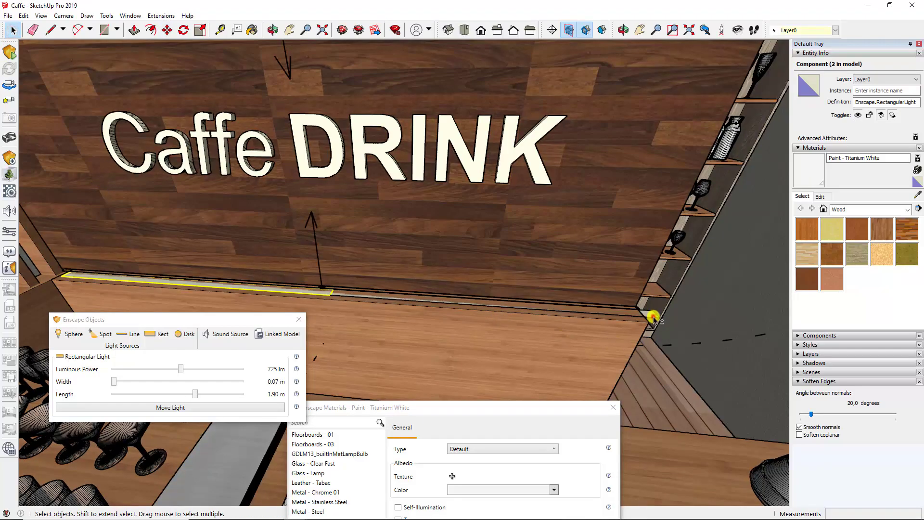
# Move both light strips together to sit at the end of the wall base
pyautogui.keyDown('shift'); pyautogui.click(650, 313); pyautogui.keyUp('shift')
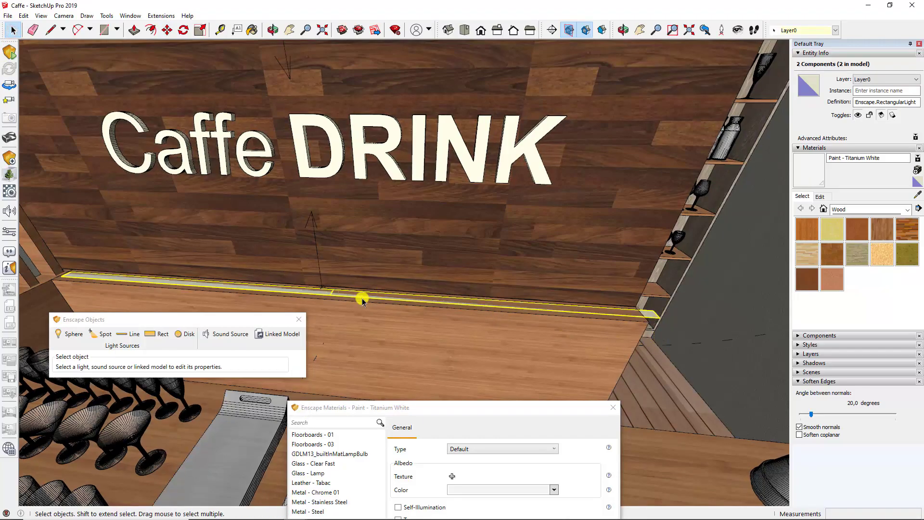
pyautogui.press('m')
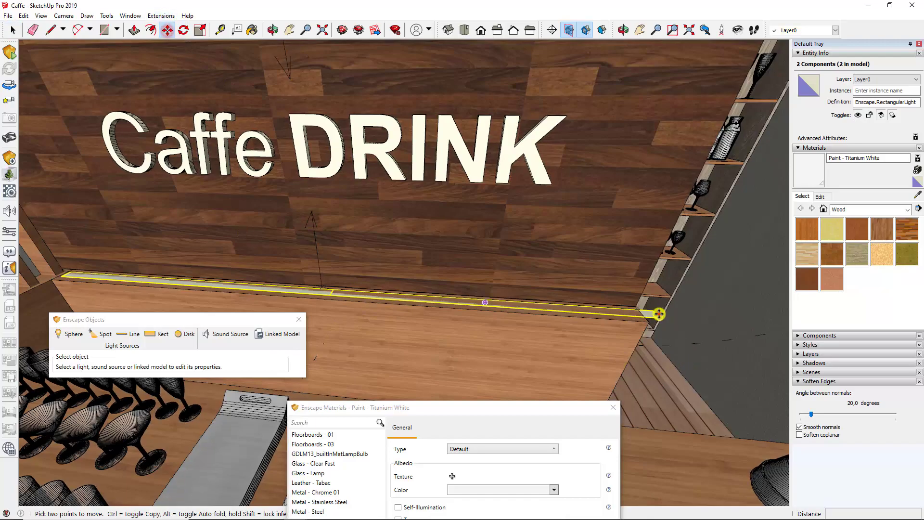
pyautogui.click(658, 314)
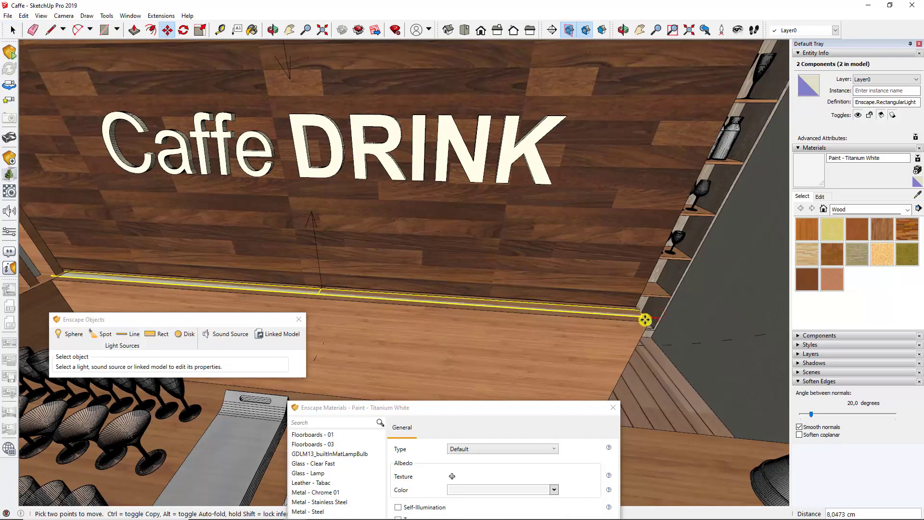
pyautogui.click(644, 320)
pyautogui.click(11, 29)
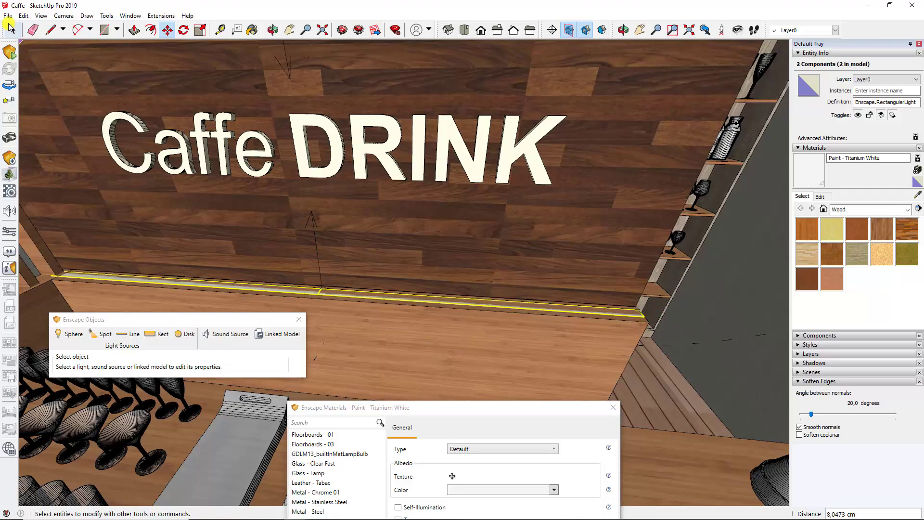
# Ctrl-copy the base LED strip light up to the Caffe DRINK wall's top edge
pyautogui.press('o')
pyautogui.moveTo(609, 359)
pyautogui.mouseDown()
pyautogui.moveTo(476, 289)
pyautogui.moveTo(462, 218)
pyautogui.mouseUp()
pyautogui.press('space')
pyautogui.moveTo(462, 219); pyautogui.dragTo(560, 303, button='middle')
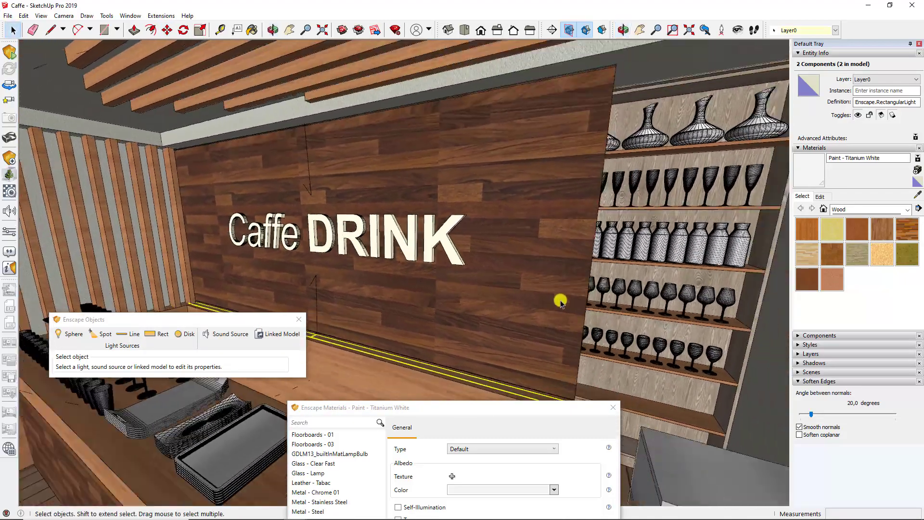
pyautogui.moveTo(569, 347); pyautogui.dragTo(551, 359, button='middle')
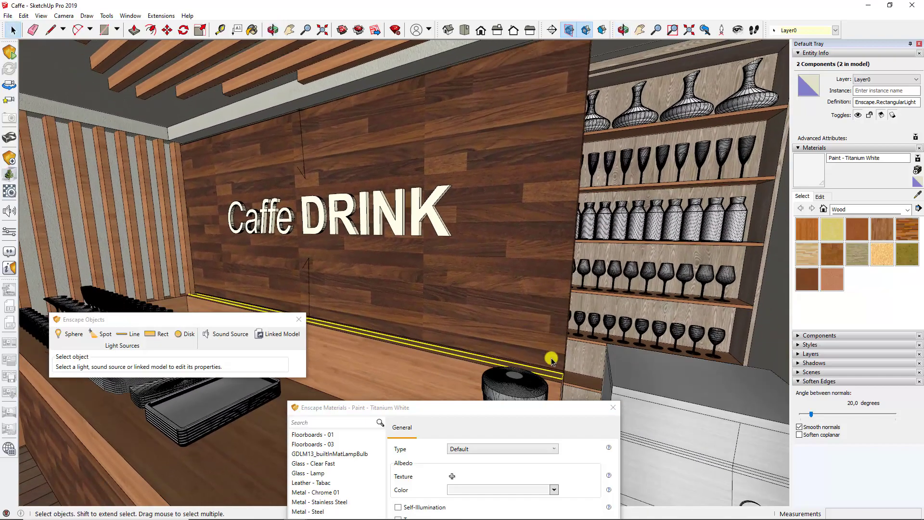
pyautogui.click(166, 30)
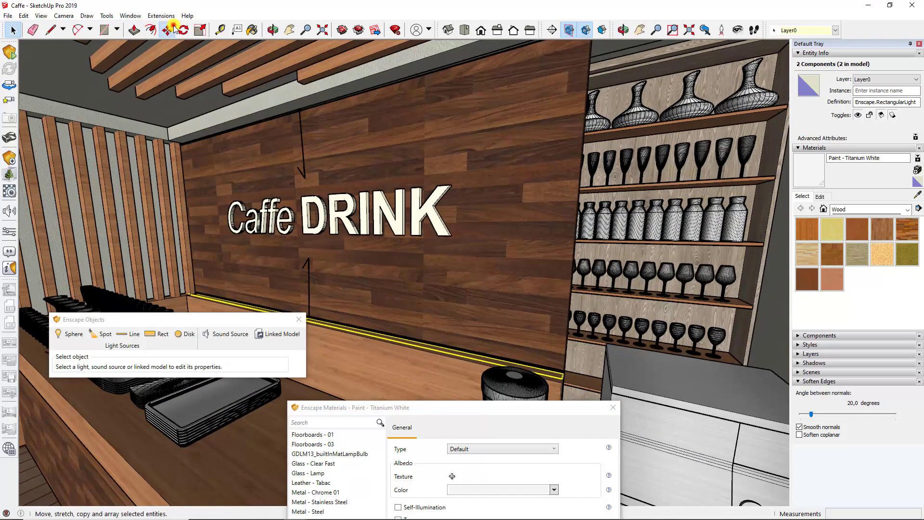
pyautogui.click(565, 372)
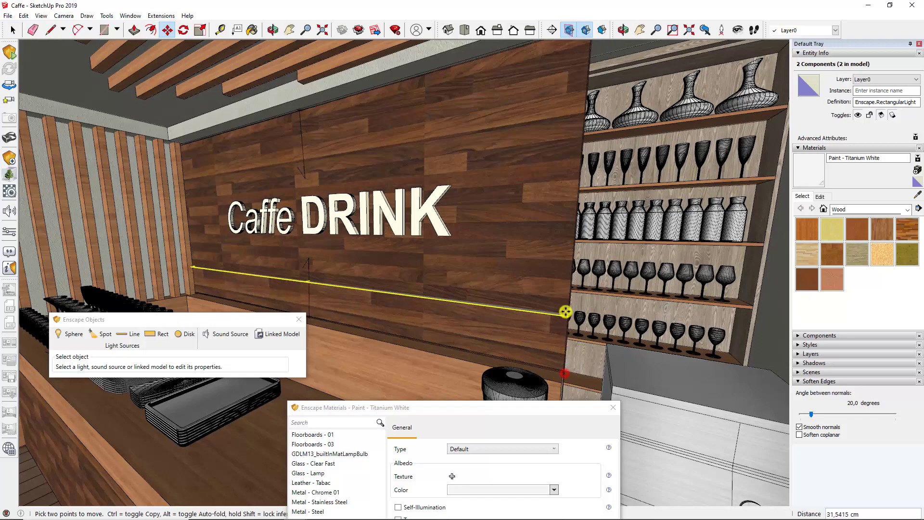
pyautogui.press('ctrl')
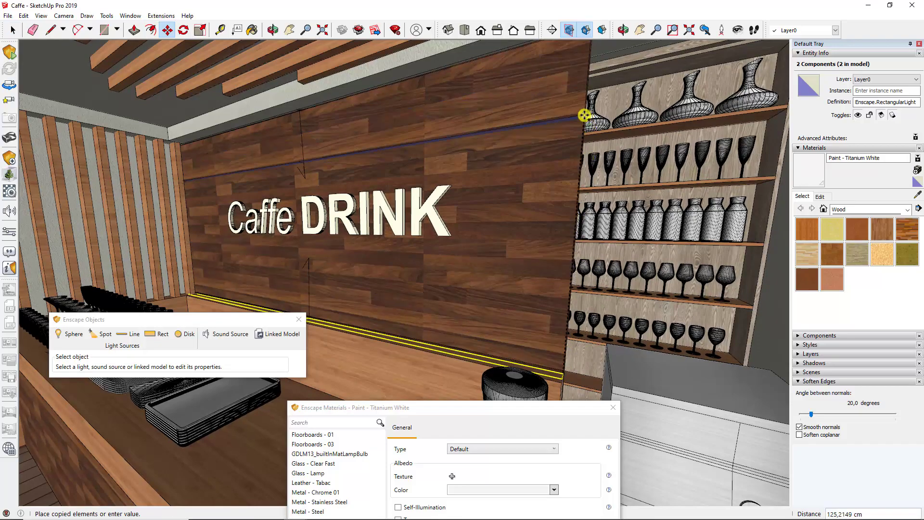
pyautogui.click(301, 110)
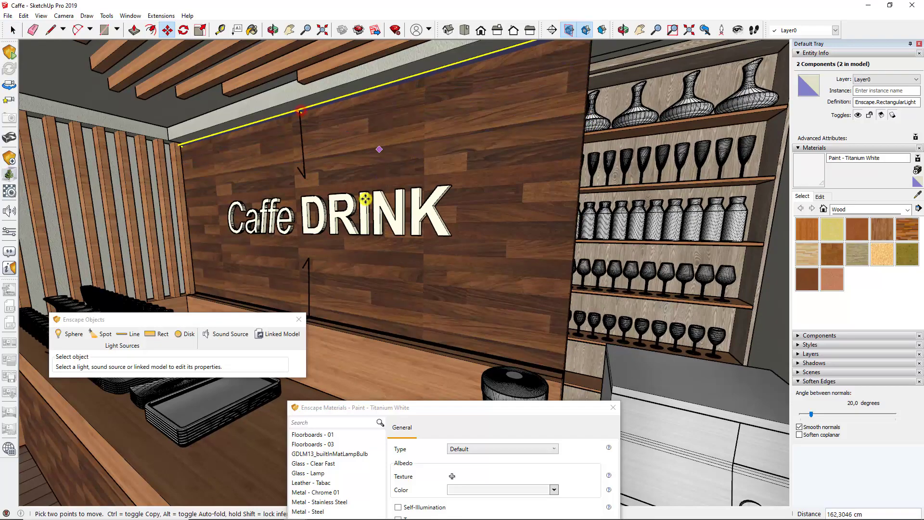
# Rotate the copied strip light 180° about its end point
pyautogui.moveTo(470, 233)
pyautogui.mouseDown(button='middle')
pyautogui.moveTo(447, 127)
pyautogui.moveTo(467, 170)
pyautogui.moveTo(464, 151)
pyautogui.mouseUp(button='middle')
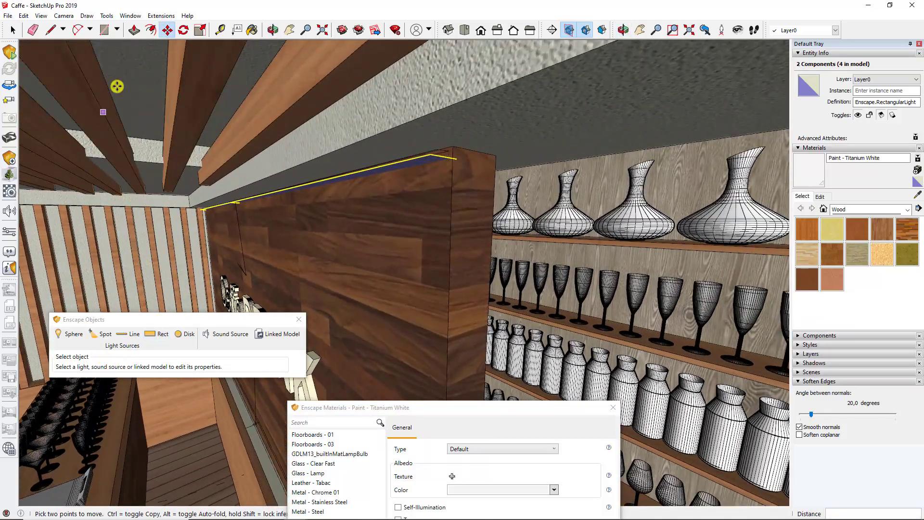
pyautogui.click(184, 30)
pyautogui.click(475, 165)
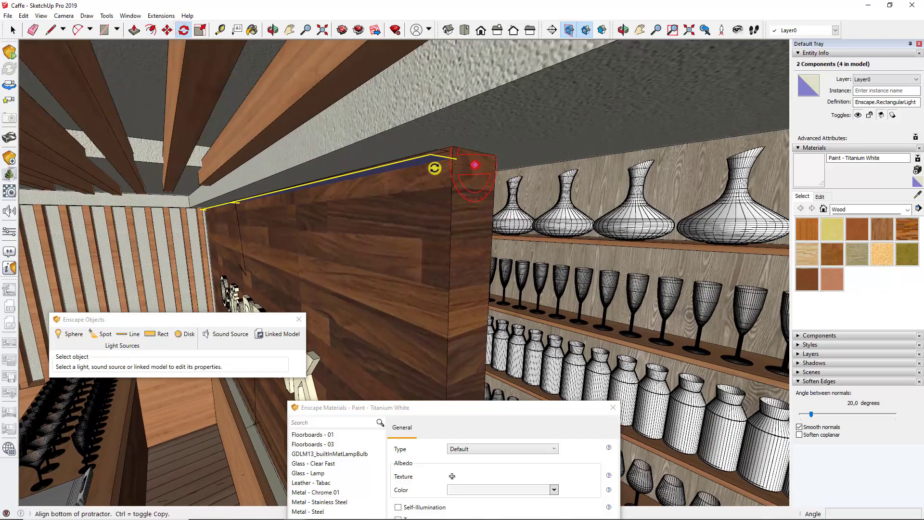
pyautogui.click(385, 154)
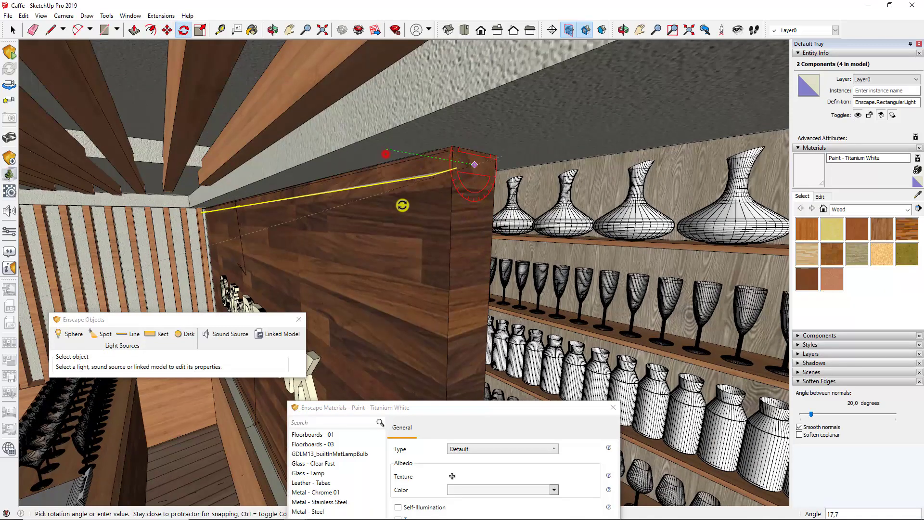
pyautogui.click(540, 174)
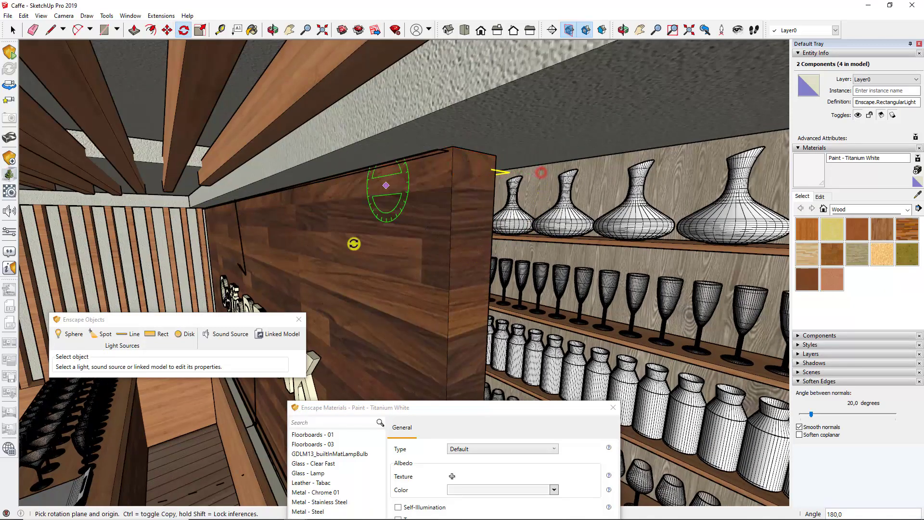
pyautogui.press('m')
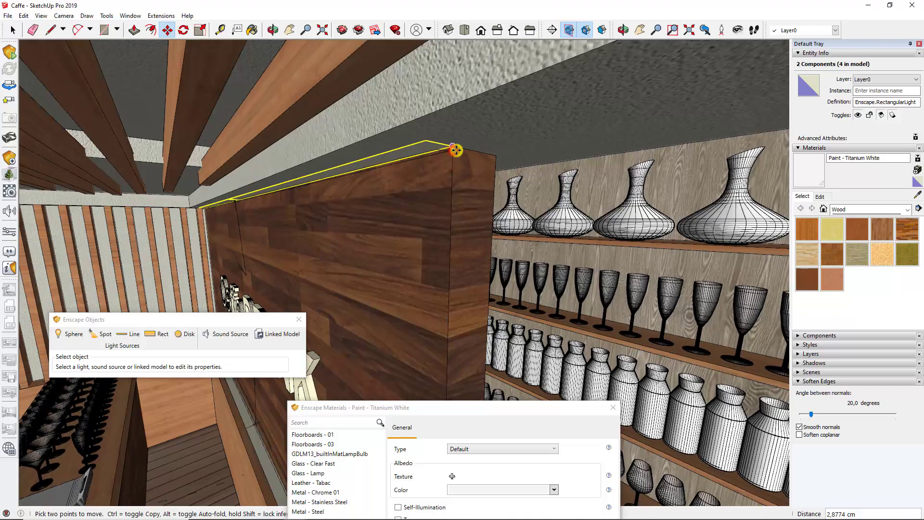
# Zoom out to check the top-edge strip and return to Select
pyautogui.scroll(2, 464, 143)
pyautogui.scroll(-2, 465, 143)
pyautogui.scroll(-2, 455, 128)
pyautogui.scroll(-2, 422, 190)
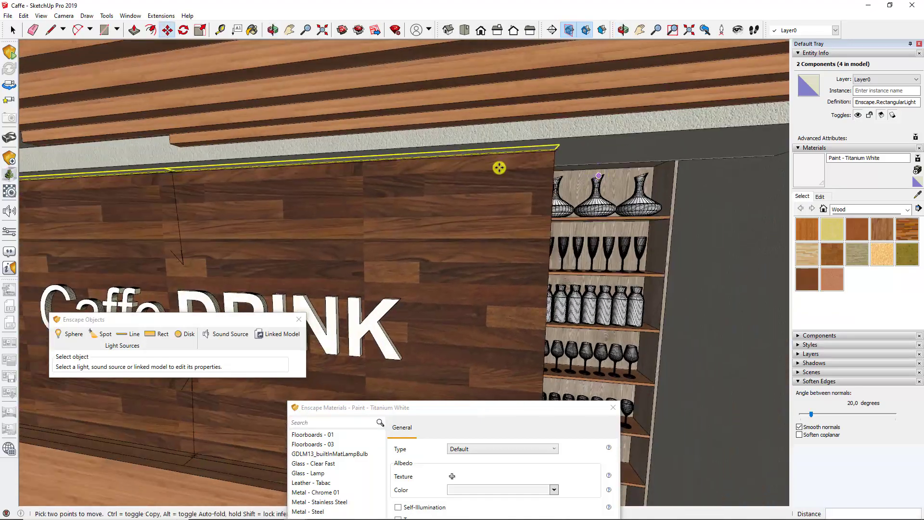
pyautogui.scroll(-2, 497, 165)
pyautogui.scroll(-3, 551, 171)
pyautogui.scroll(-1, 584, 250)
pyautogui.scroll(-2, 392, 227)
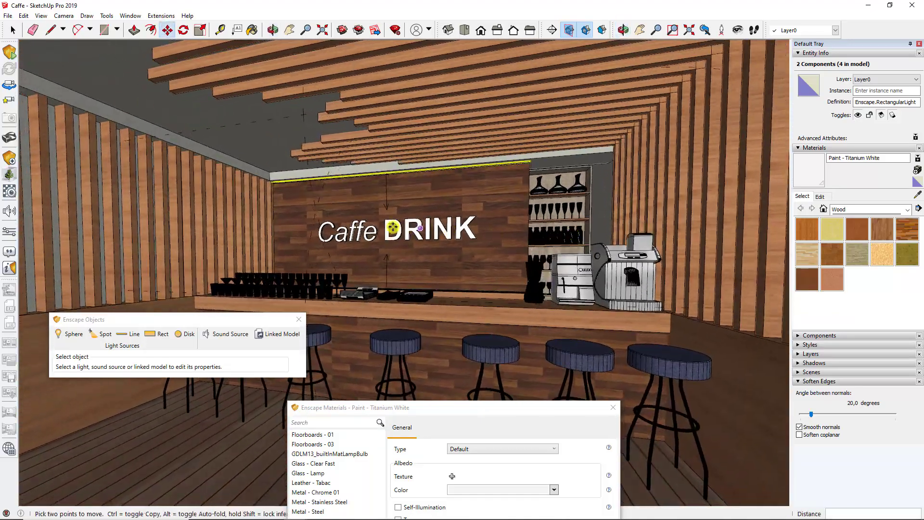
pyautogui.press('space')
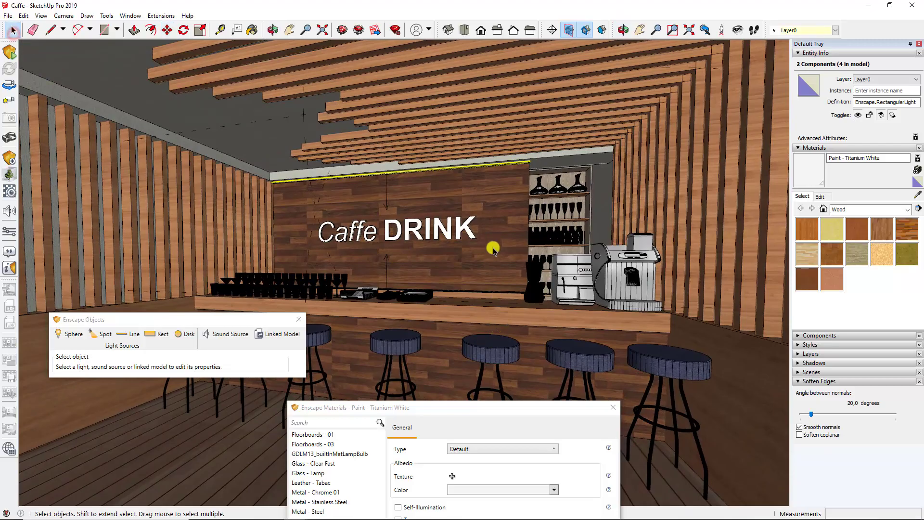
# Deselect the strip lights and frame the café view on the bar and left wall
pyautogui.click(514, 288)
pyautogui.scroll(-2, 505, 289)
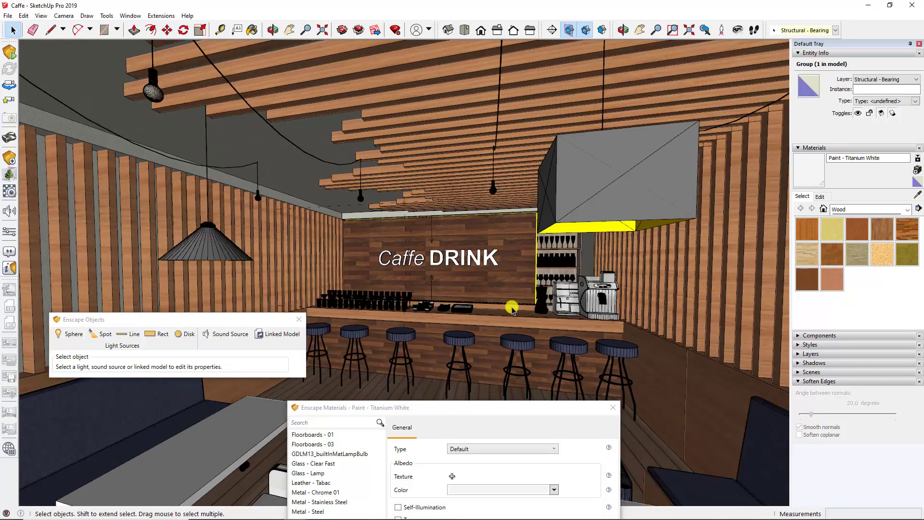
pyautogui.scroll(-1, 489, 291)
pyautogui.moveTo(488, 291)
pyautogui.mouseDown(button='middle')
pyautogui.moveTo(494, 282)
pyautogui.moveTo(423, 260)
pyautogui.moveTo(465, 296)
pyautogui.mouseUp(button='middle')
pyautogui.scroll(2, 428, 260)
pyautogui.scroll(2, 455, 258)
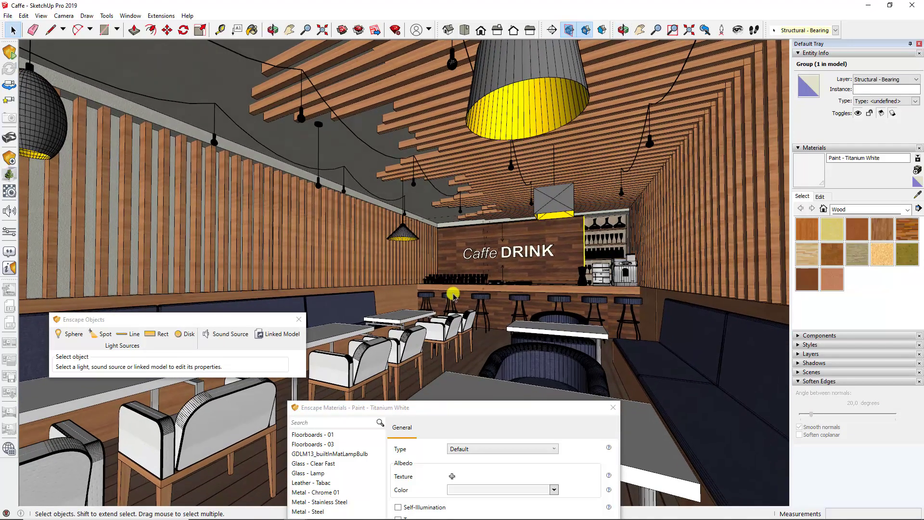
pyautogui.scroll(-2, 464, 296)
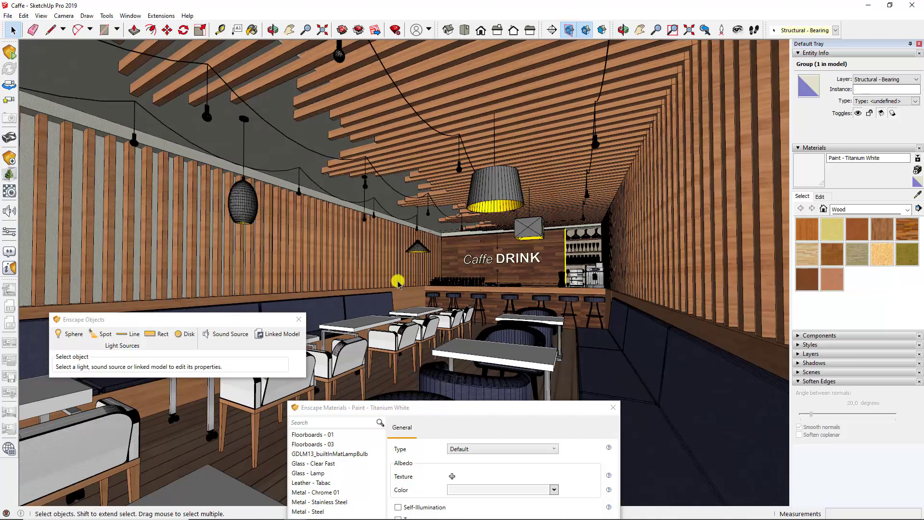
pyautogui.moveTo(397, 281)
pyautogui.mouseDown(button='middle')
pyautogui.moveTo(415, 281)
pyautogui.moveTo(402, 272)
pyautogui.mouseUp(button='middle')
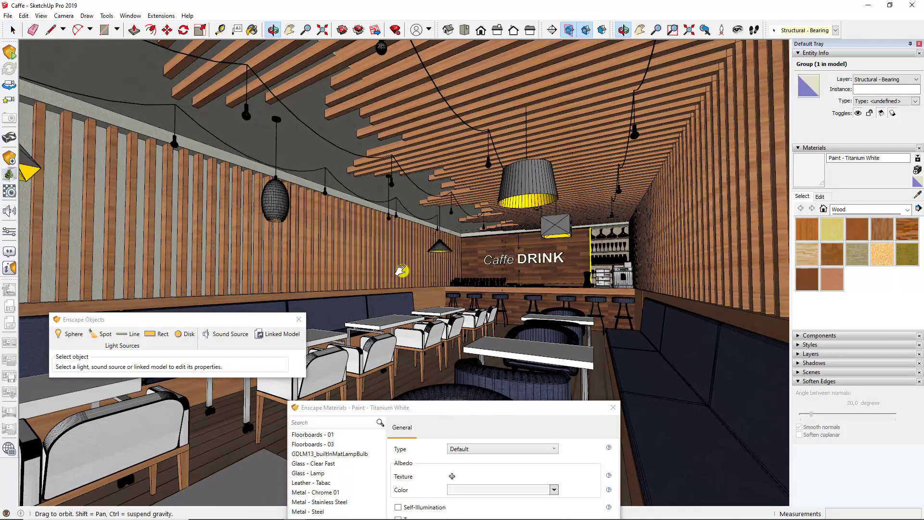
pyautogui.moveTo(403, 272); pyautogui.dragTo(382, 272, button='middle')
# Switch to Two-Point Perspective, save the view as Scene 1, and close Enscape Objects
pyautogui.click(66, 17)
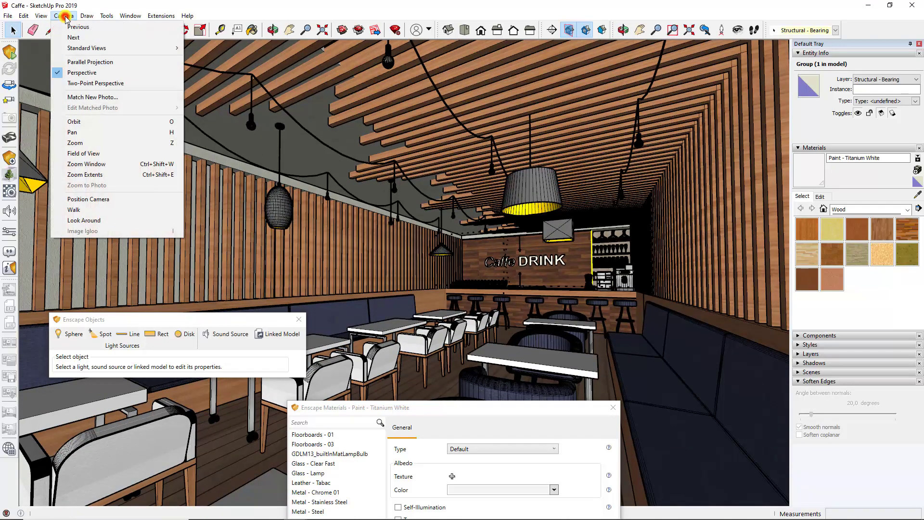
pyautogui.click(84, 86)
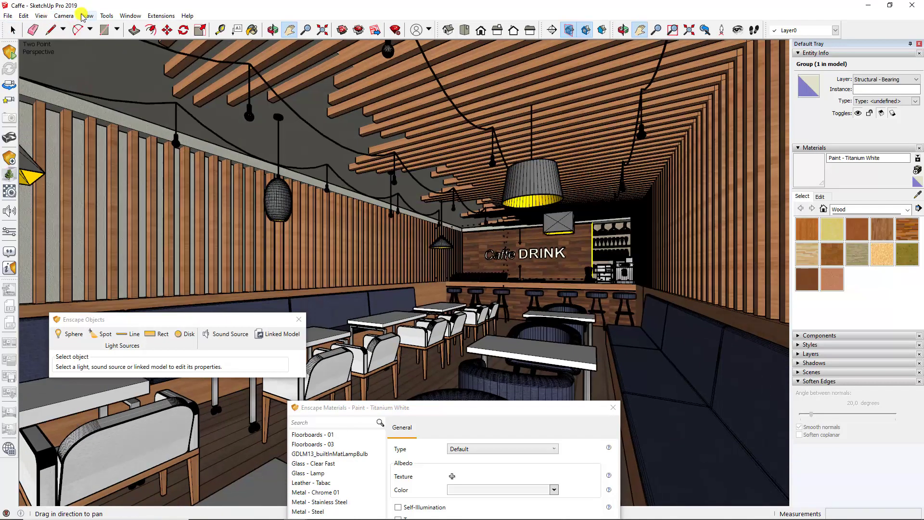
pyautogui.click(87, 16)
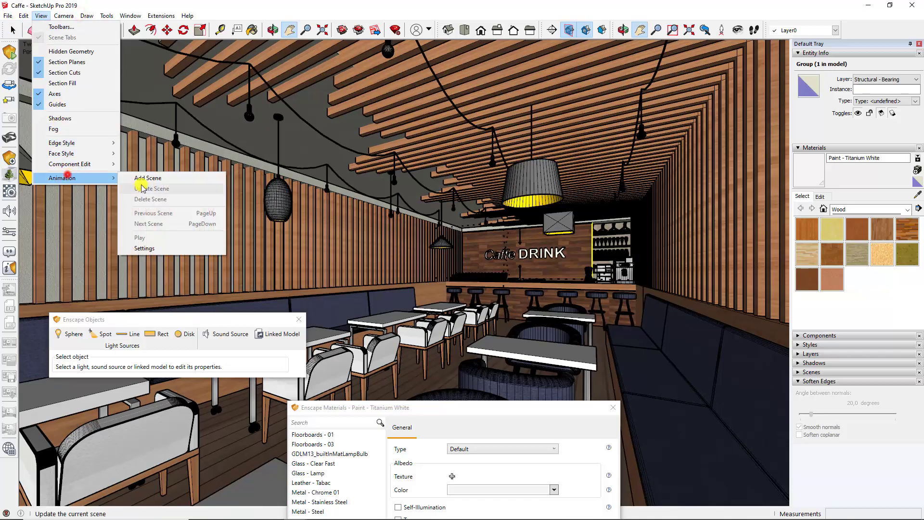
pyautogui.click(144, 176)
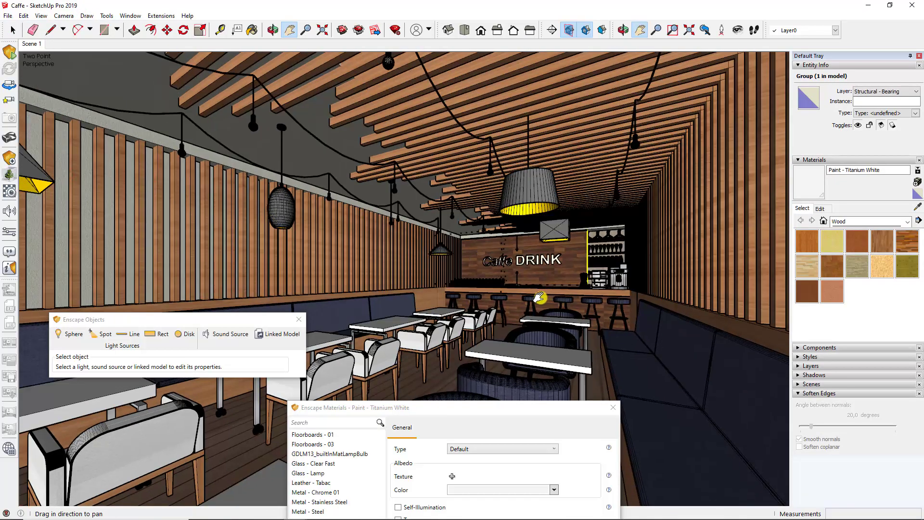
pyautogui.moveTo(544, 297); pyautogui.dragTo(434, 273, button='middle')
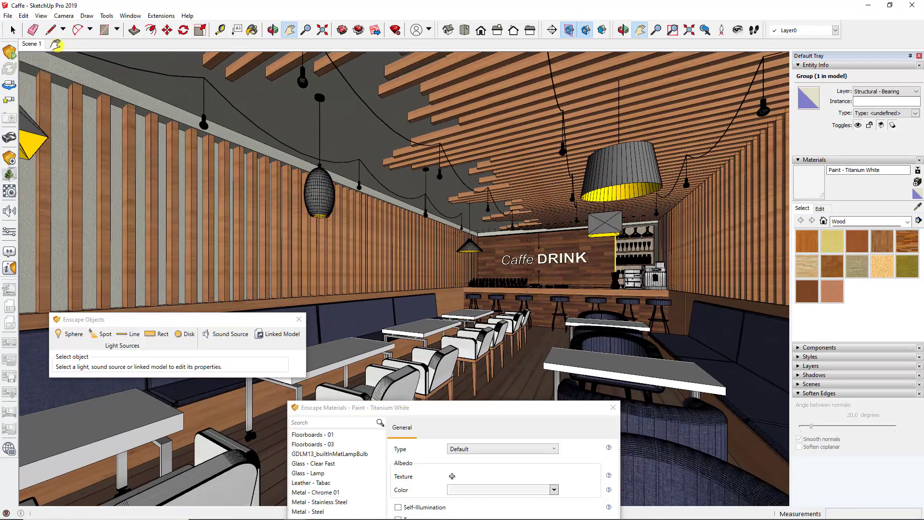
pyautogui.click(35, 44)
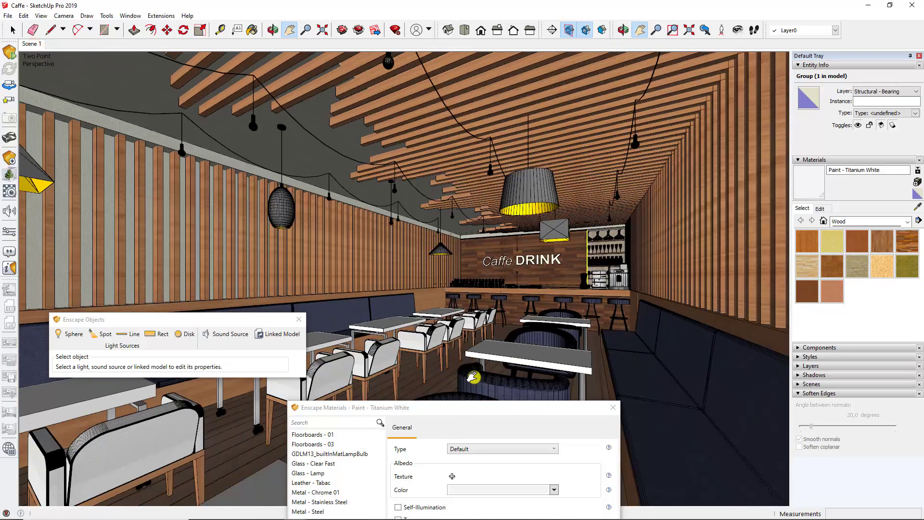
pyautogui.click(299, 318)
# Close Enscape Materials, save a copy of the café model, and choose Fix later
pyautogui.click(613, 408)
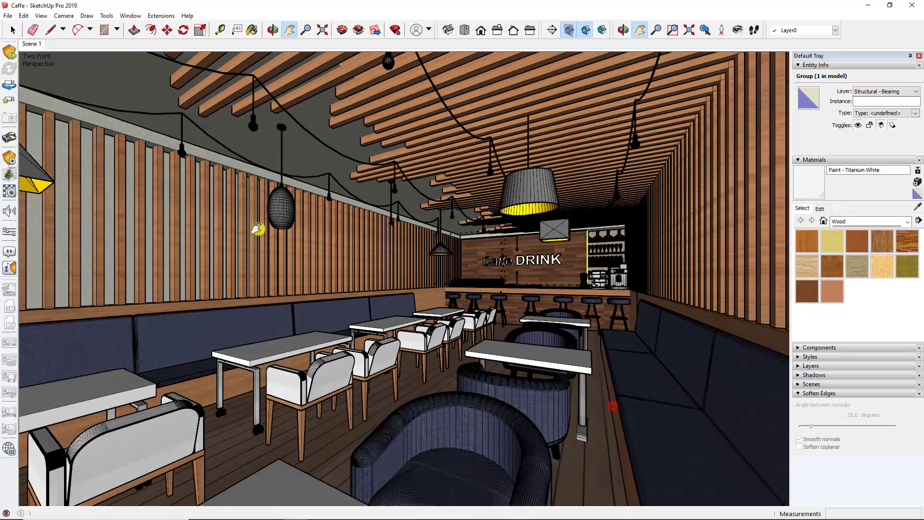
pyautogui.click(12, 30)
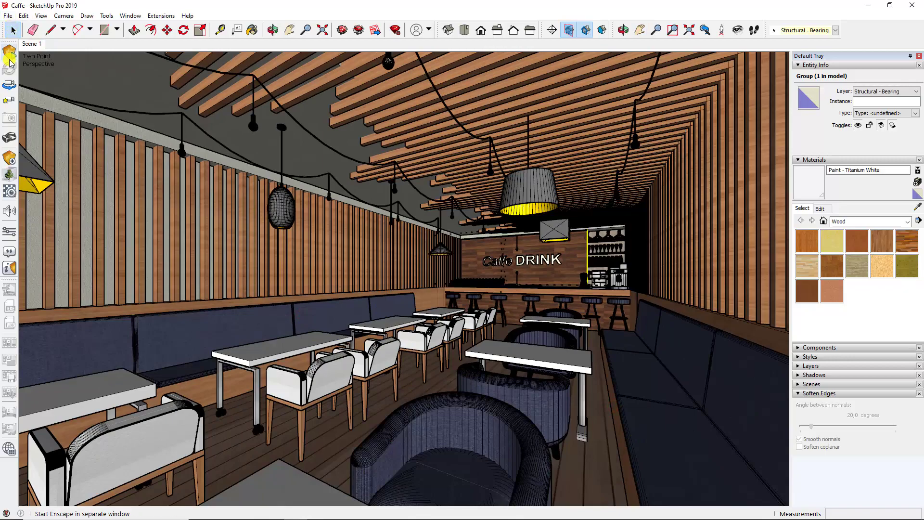
pyautogui.click(8, 16)
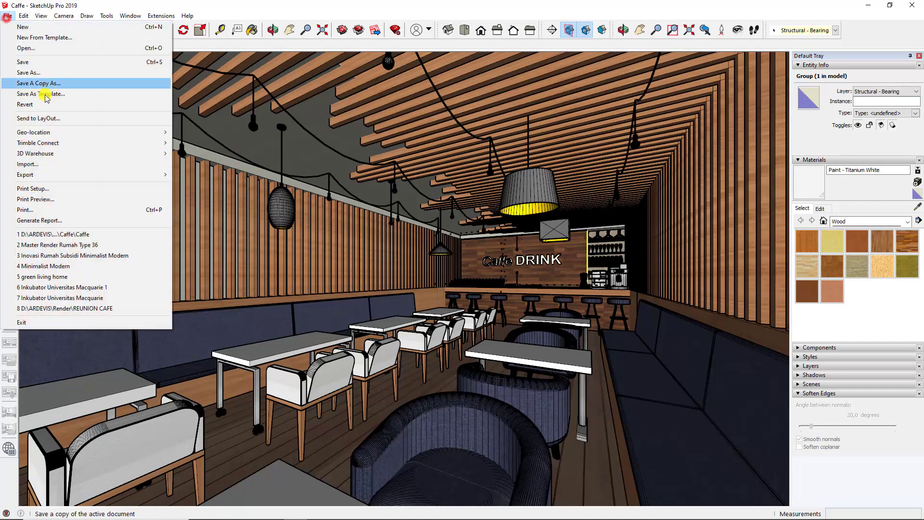
pyautogui.click(31, 64)
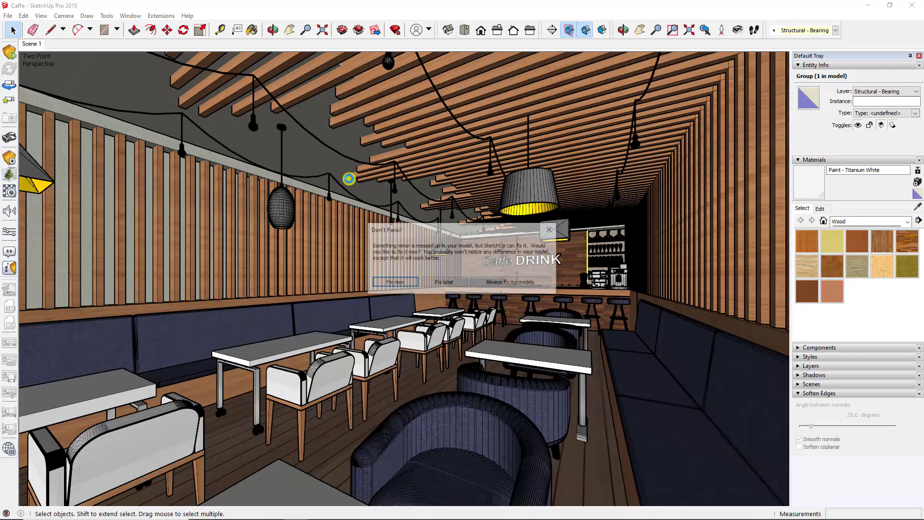
pyautogui.click(448, 282)
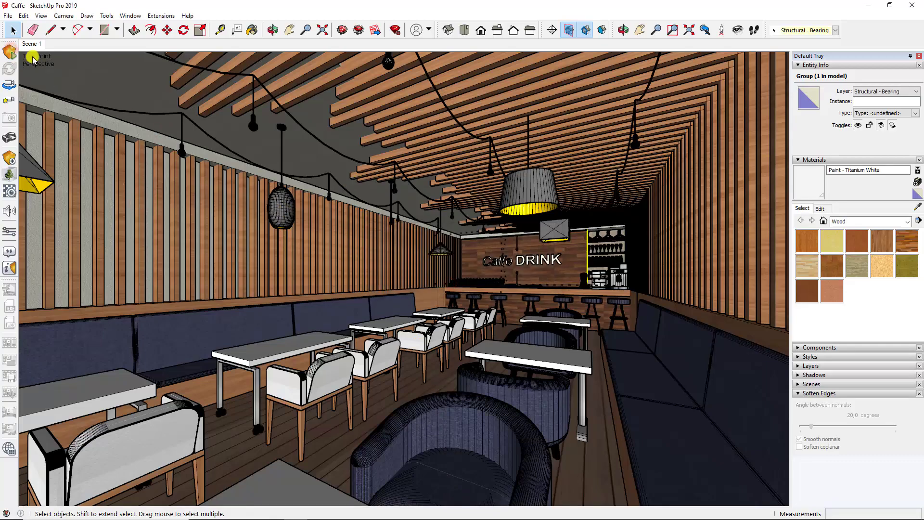
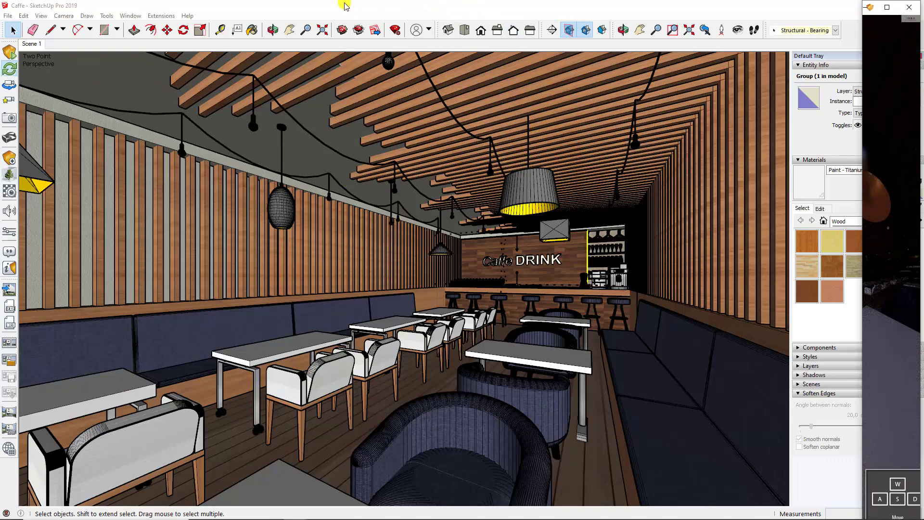
# Snap the SketchUp model window to the left half and the Enscape live render to the right half
pyautogui.moveTo(345, 5); pyautogui.dragTo(0, 19)
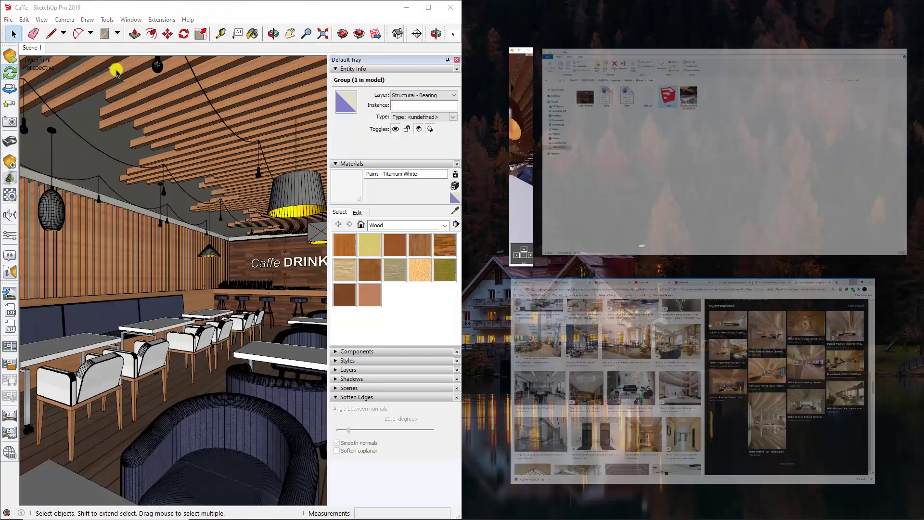
pyautogui.click(506, 154)
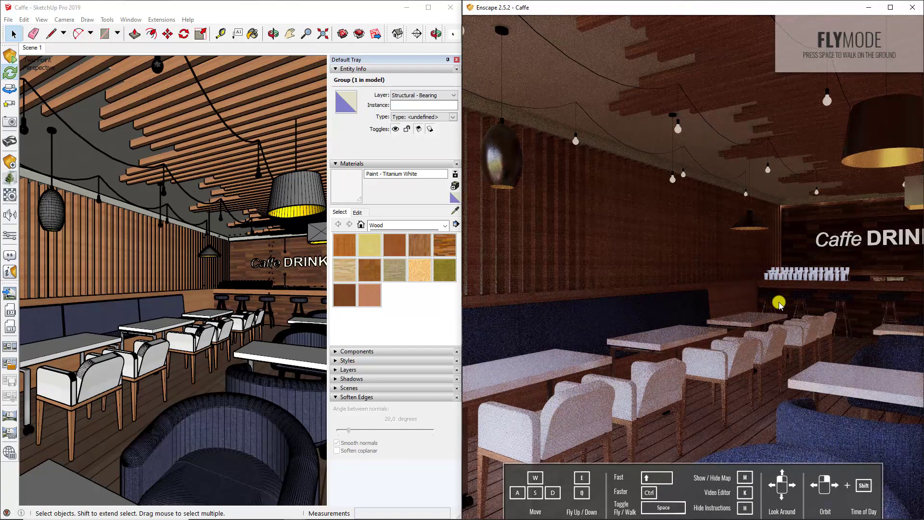
# Walk the Enscape camera into the café and turn it to centre the Caffe DRINK bar wall
pyautogui.click(779, 304)
pyautogui.press('w')
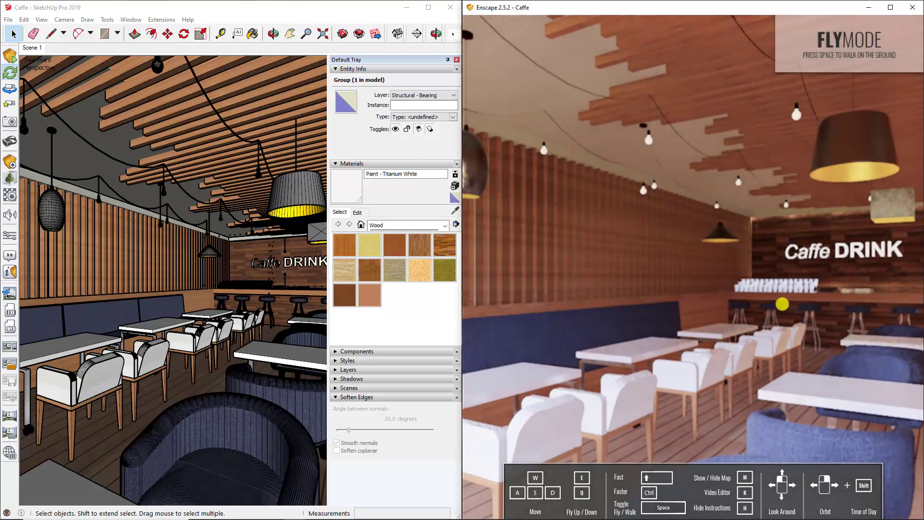
pyautogui.press('w')
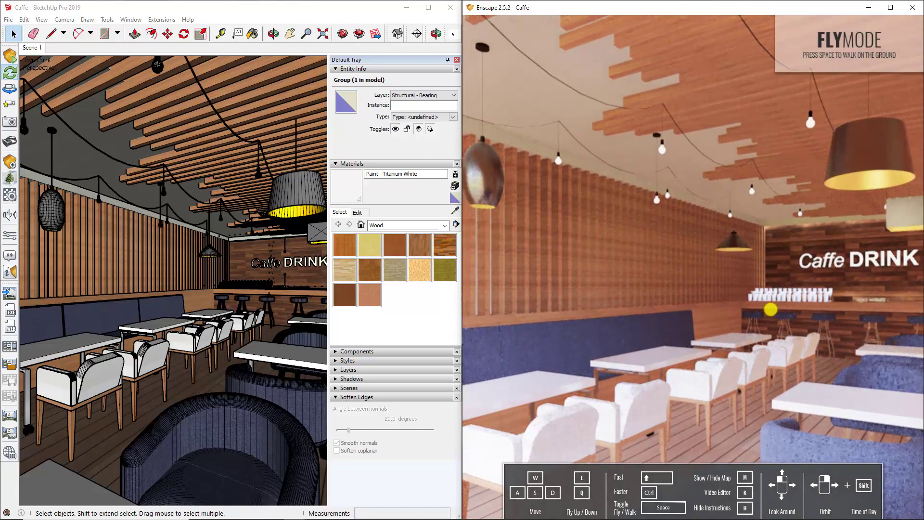
pyautogui.moveTo(770, 310); pyautogui.dragTo(769, 309)
pyautogui.press('w')
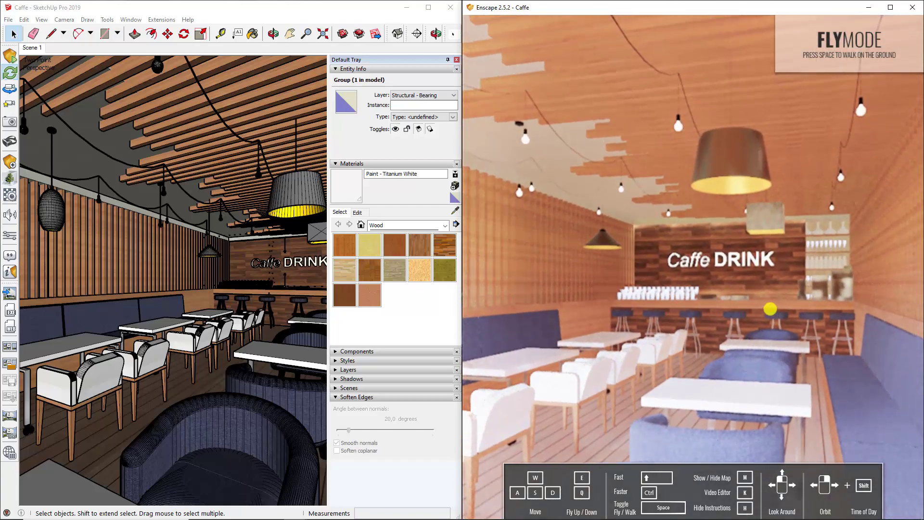
pyautogui.moveTo(770, 309); pyautogui.dragTo(769, 309)
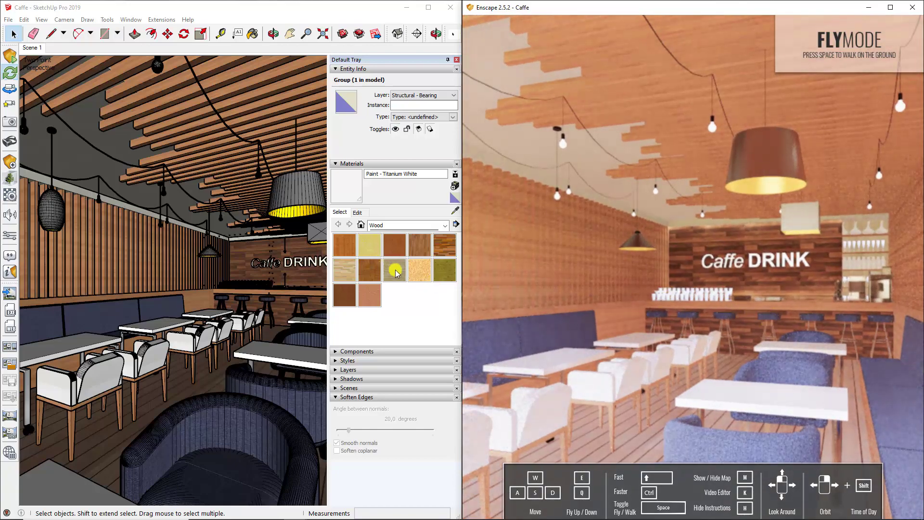
# Lower the Enscape Atmosphere sun brightness to 20%
pyautogui.click(13, 243)
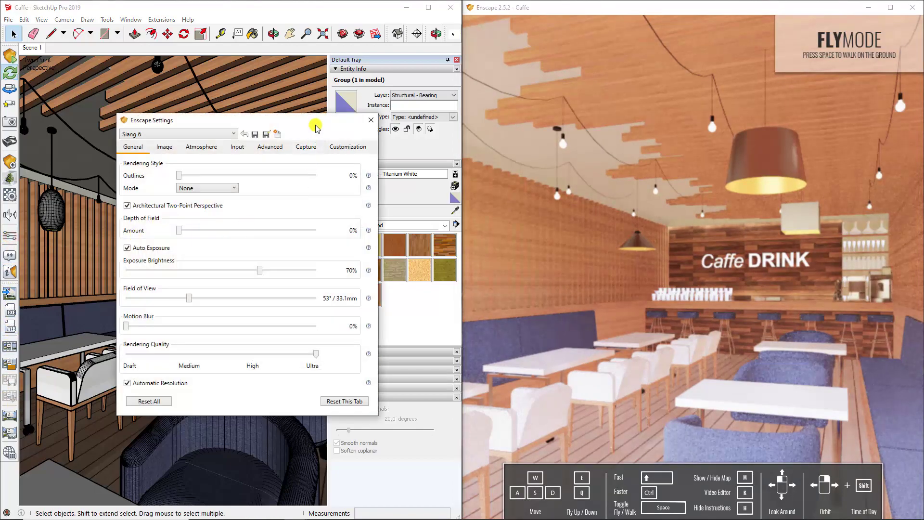
pyautogui.moveTo(316, 126); pyautogui.dragTo(287, 126)
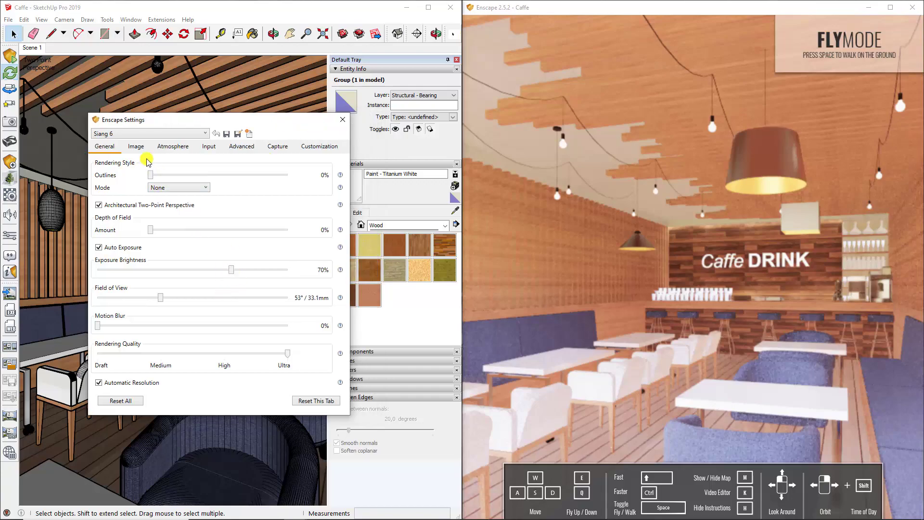
pyautogui.click(136, 146)
pyautogui.click(171, 146)
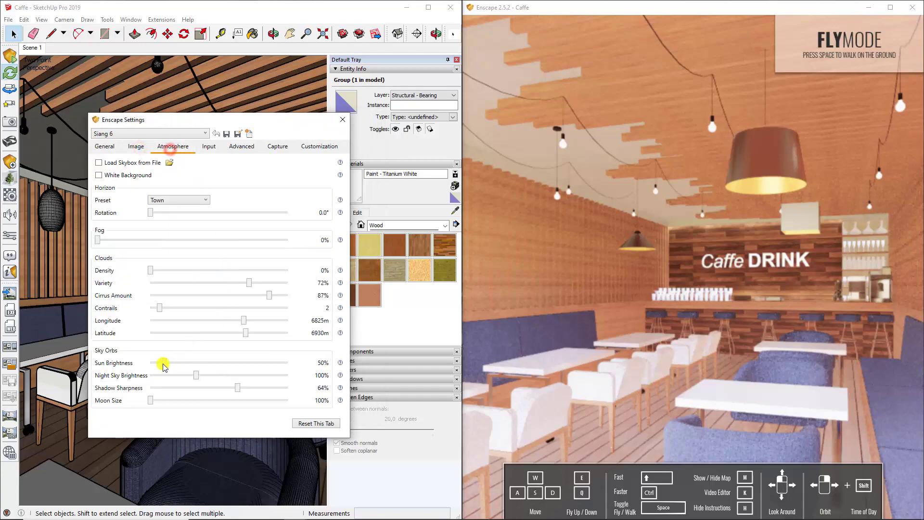
pyautogui.moveTo(162, 363); pyautogui.dragTo(156, 363)
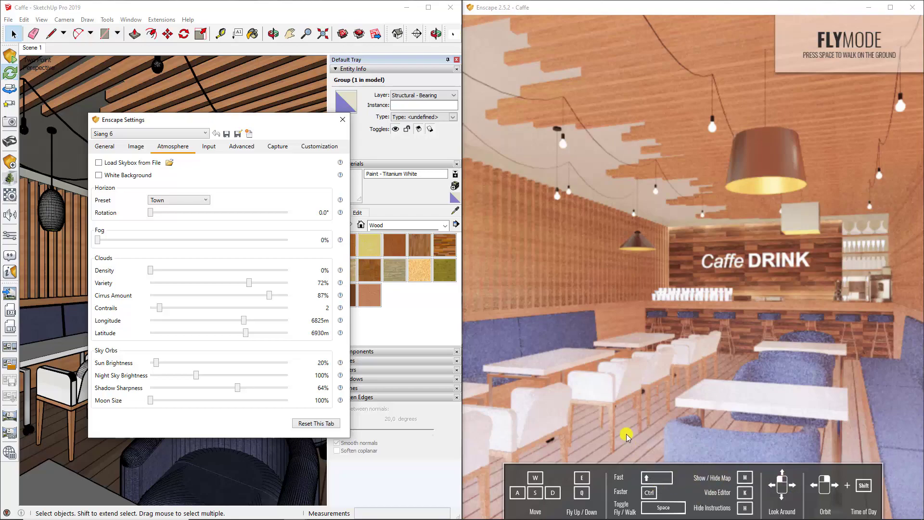
# Shift the render's time of day darker then brighter, and reframe the café view
pyautogui.click(624, 372)
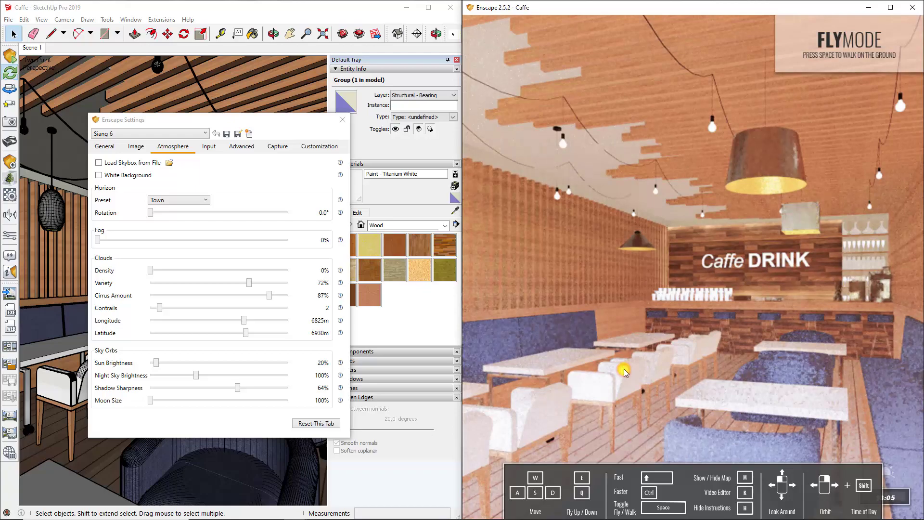
pyautogui.press('u')
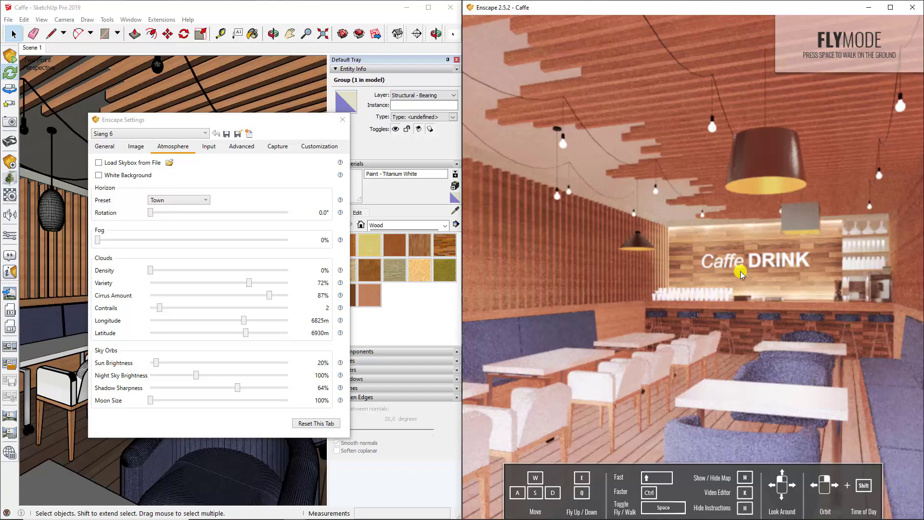
pyautogui.press('u')
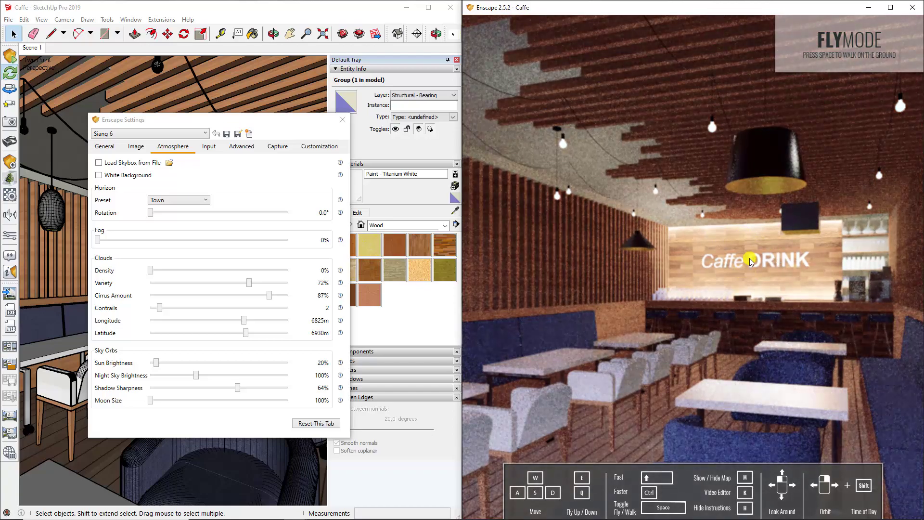
pyautogui.press('i')
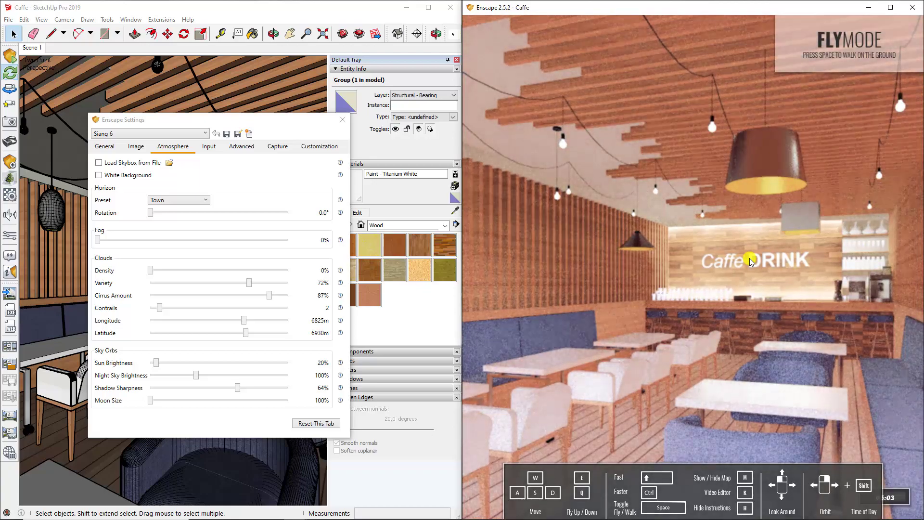
pyautogui.press('i')
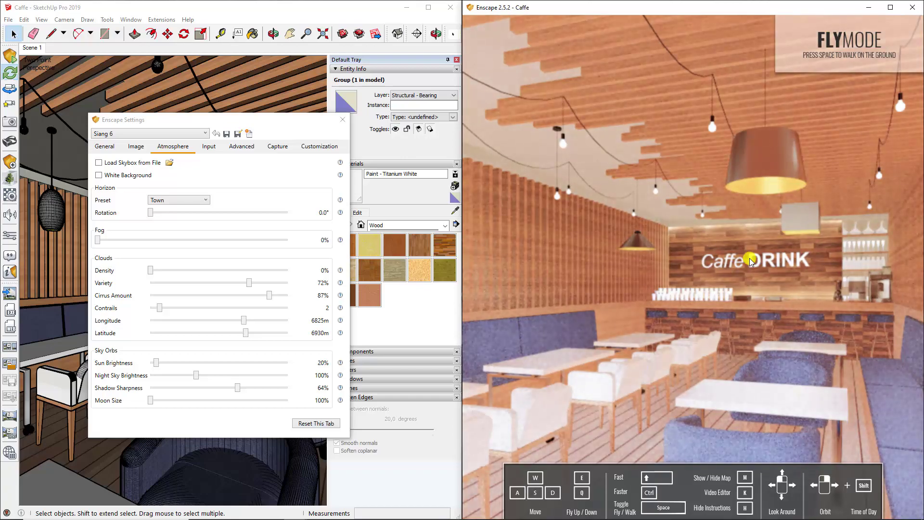
pyautogui.moveTo(682, 288); pyautogui.dragTo(668, 288)
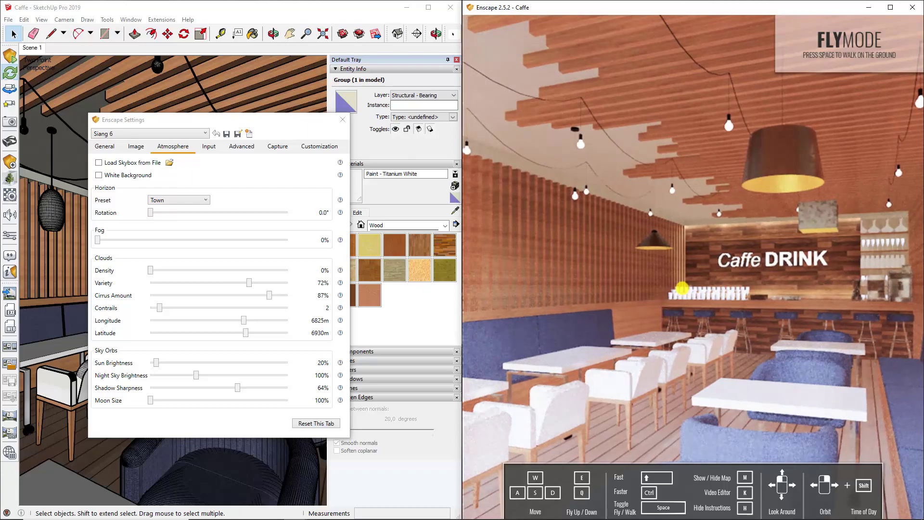
pyautogui.moveTo(681, 288); pyautogui.dragTo(657, 258)
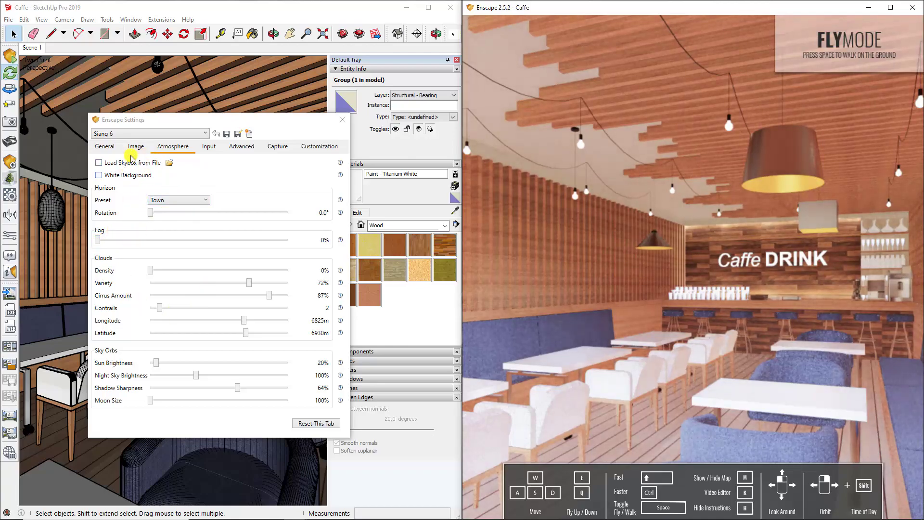
# On the General tab, set Exposure Brightness to 60% and Rendering Quality to Medium
pyautogui.click(105, 146)
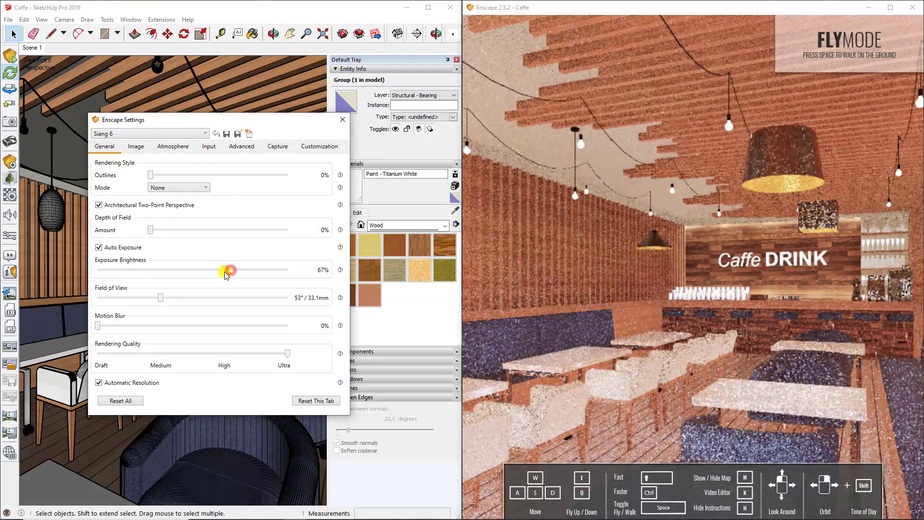
pyautogui.moveTo(226, 272); pyautogui.dragTo(218, 275)
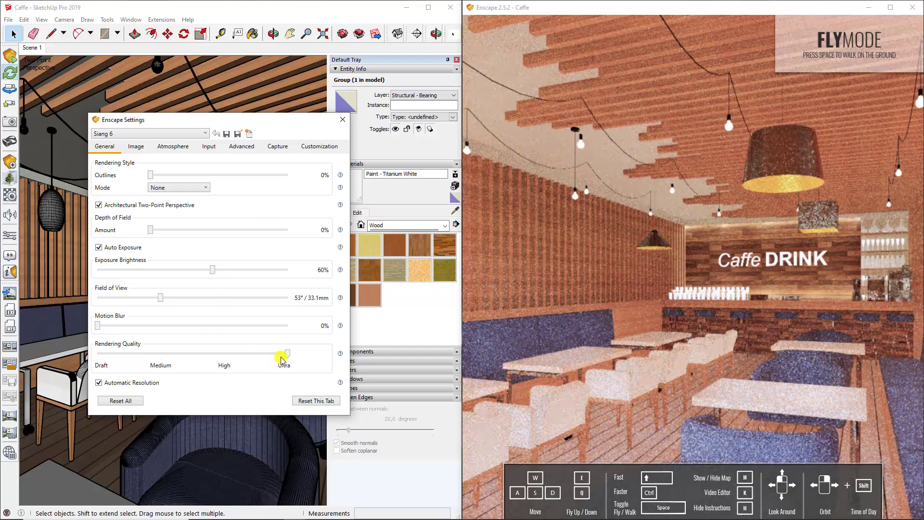
pyautogui.moveTo(221, 354); pyautogui.dragTo(161, 354)
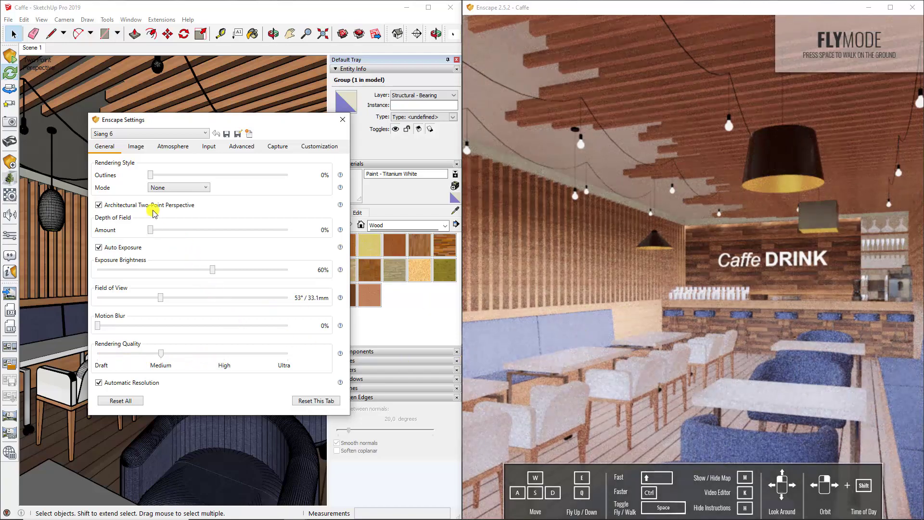
pyautogui.click(139, 147)
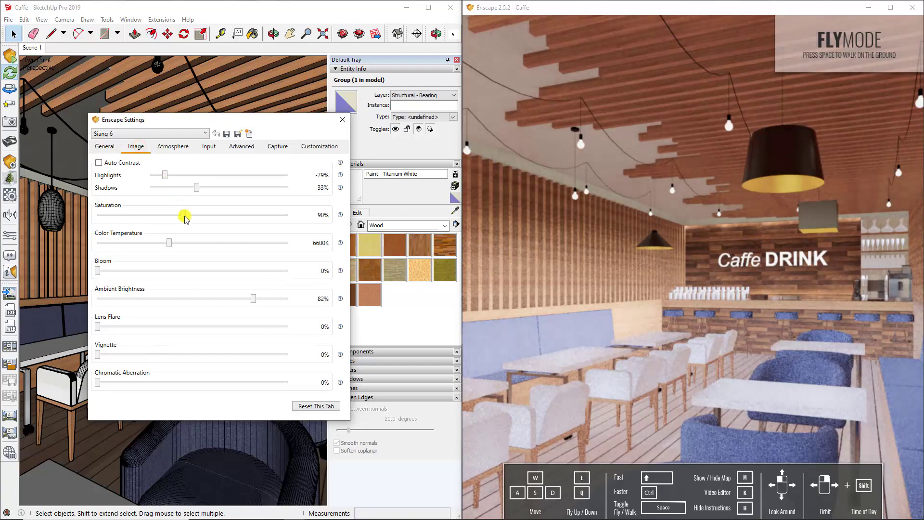
# Adjust image saturation, pull highlights down to −100% and fine-tune shadows to about −26%
pyautogui.moveTo(191, 216); pyautogui.dragTo(171, 217)
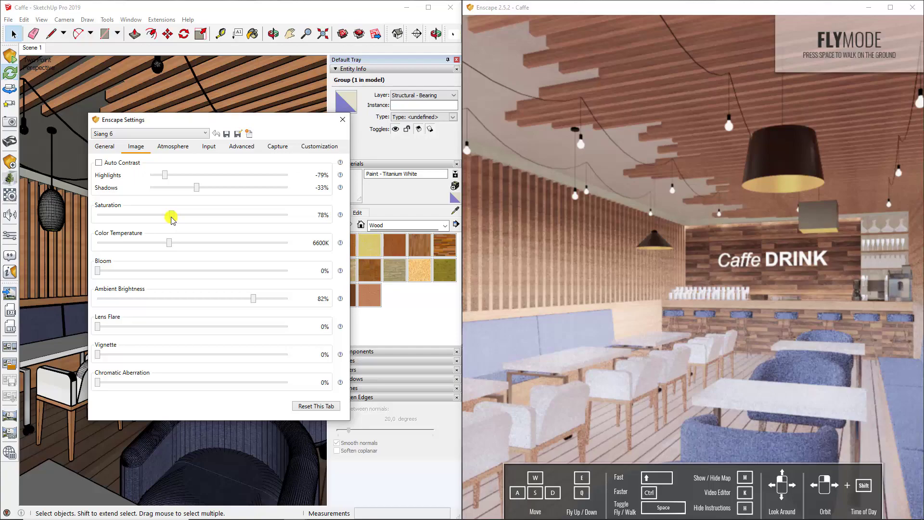
pyautogui.moveTo(172, 218); pyautogui.dragTo(176, 222)
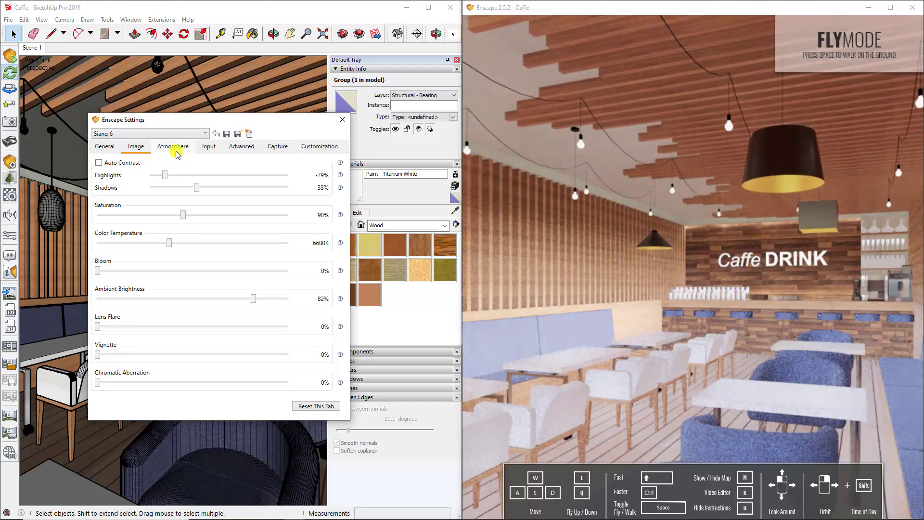
pyautogui.moveTo(197, 190)
pyautogui.mouseDown()
pyautogui.moveTo(255, 197)
pyautogui.moveTo(190, 200)
pyautogui.moveTo(221, 202)
pyautogui.moveTo(205, 199)
pyautogui.mouseUp()
pyautogui.moveTo(164, 175)
pyautogui.mouseDown()
pyautogui.moveTo(205, 177)
pyautogui.moveTo(126, 190)
pyautogui.mouseUp()
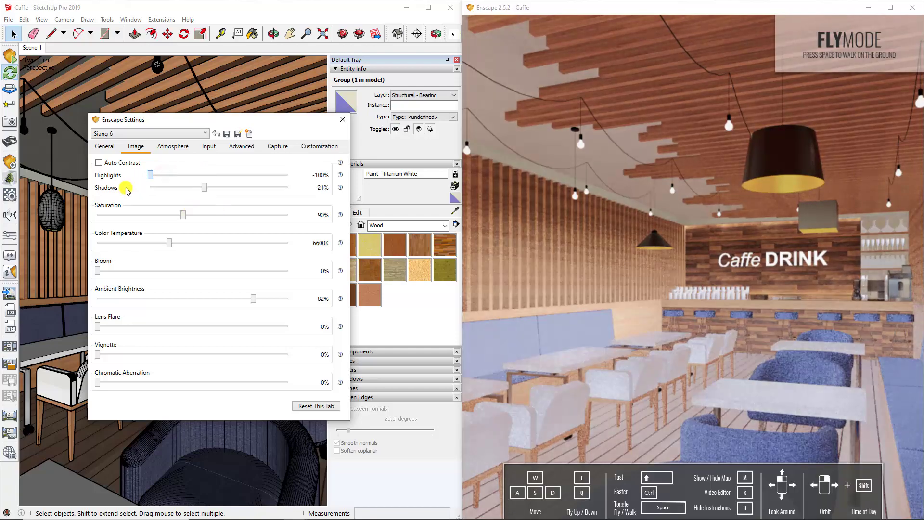
pyautogui.moveTo(203, 189)
pyautogui.mouseDown()
pyautogui.moveTo(159, 190)
pyautogui.moveTo(197, 191)
pyautogui.mouseUp()
# Lower the ambient brightness, then settle it at about half
pyautogui.moveTo(252, 298); pyautogui.dragTo(132, 309)
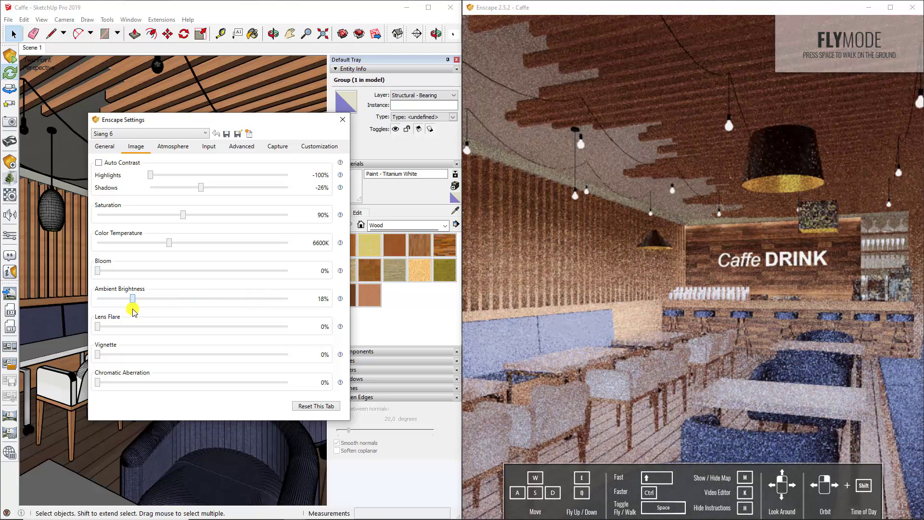
pyautogui.moveTo(122, 311); pyautogui.dragTo(110, 306)
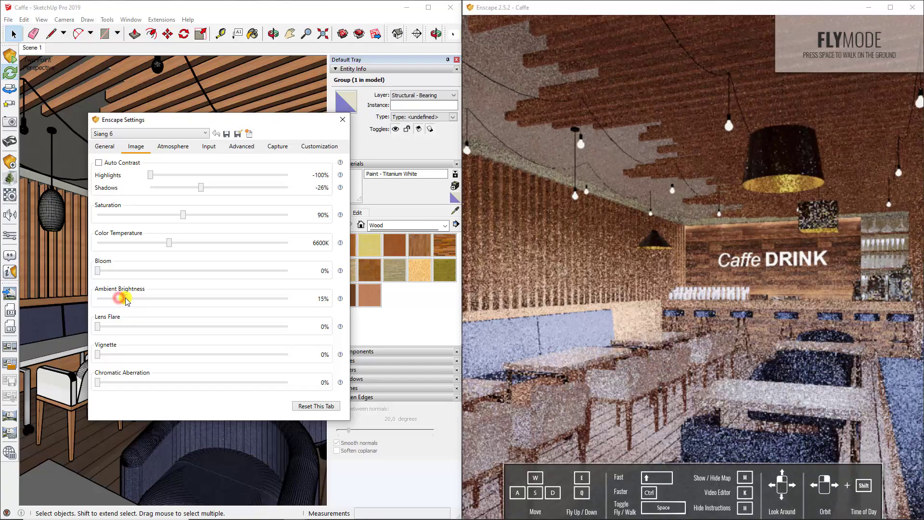
pyautogui.moveTo(120, 298); pyautogui.dragTo(191, 299)
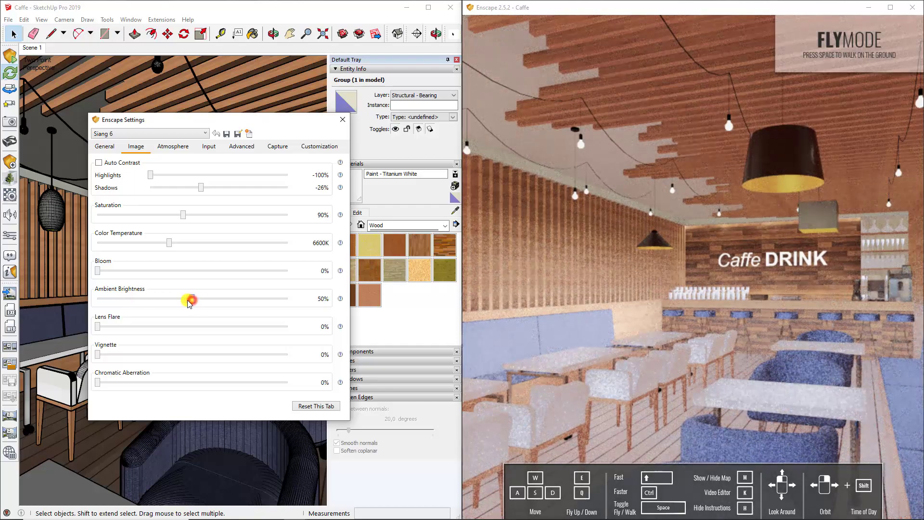
pyautogui.moveTo(192, 301); pyautogui.dragTo(154, 300)
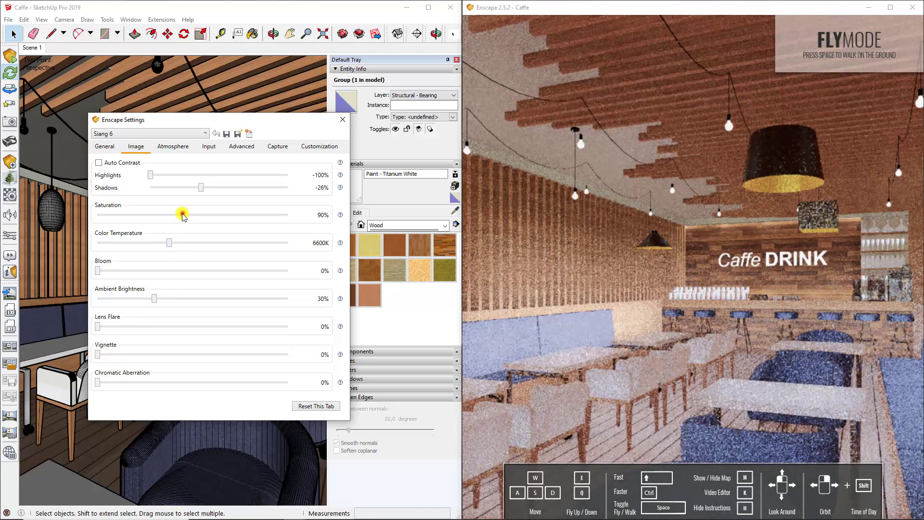
# Fine-tune saturation to 88% and lower colour temperature to 9027K
pyautogui.moveTo(183, 214); pyautogui.dragTo(162, 219)
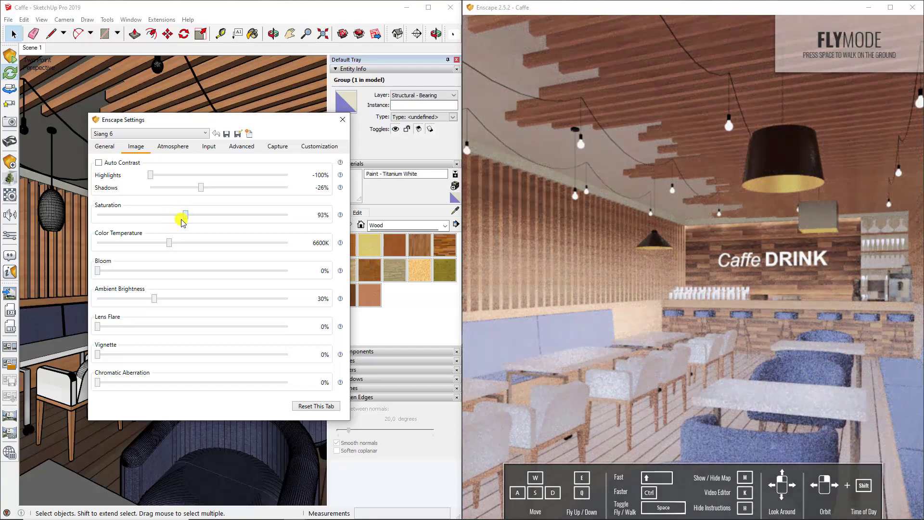
pyautogui.moveTo(185, 221)
pyautogui.mouseDown()
pyautogui.moveTo(213, 248)
pyautogui.moveTo(206, 259)
pyautogui.mouseUp()
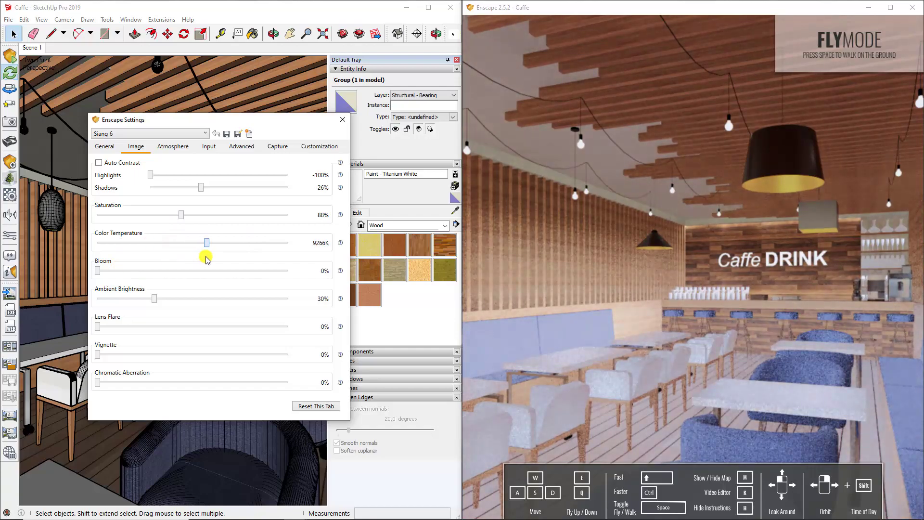
pyautogui.moveTo(204, 258); pyautogui.dragTo(208, 250)
# Set Atmosphere Sun Brightness to 40% and General Rendering Quality to High
pyautogui.click(167, 147)
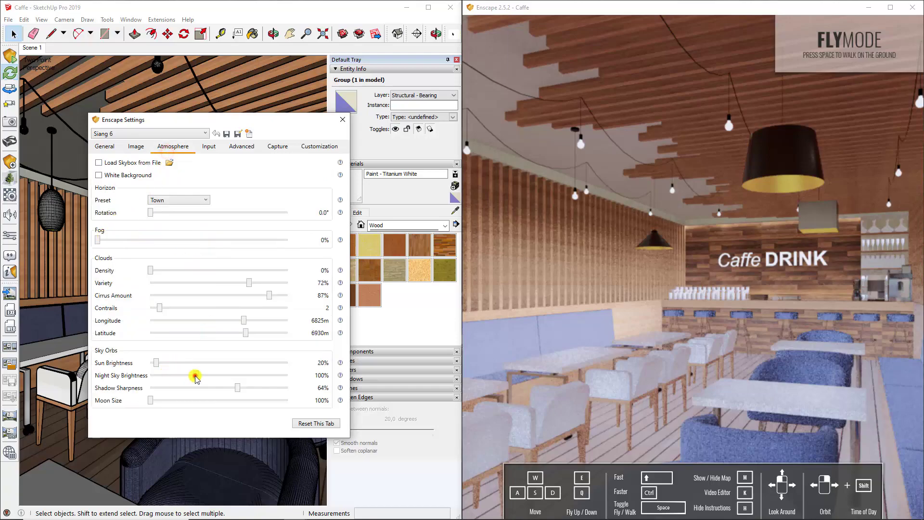
pyautogui.moveTo(164, 368)
pyautogui.mouseDown()
pyautogui.moveTo(173, 368)
pyautogui.moveTo(164, 366)
pyautogui.mouseUp()
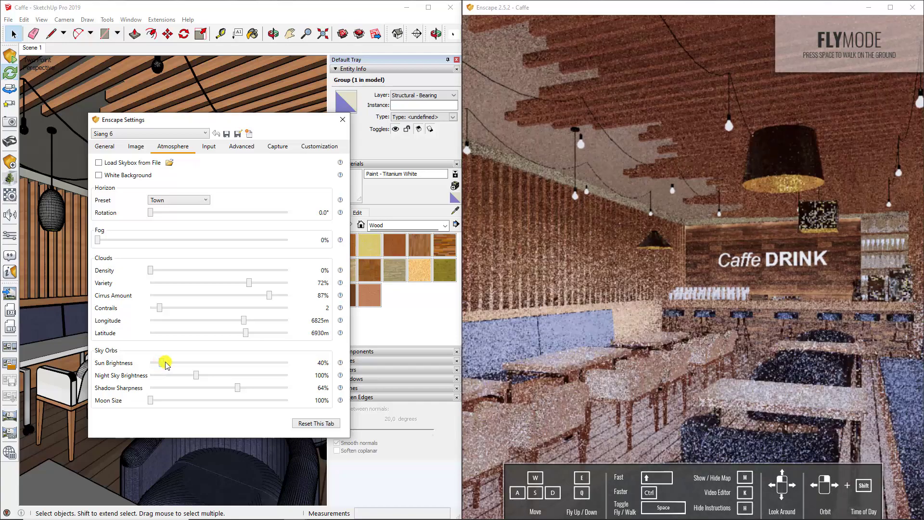
pyautogui.click(137, 146)
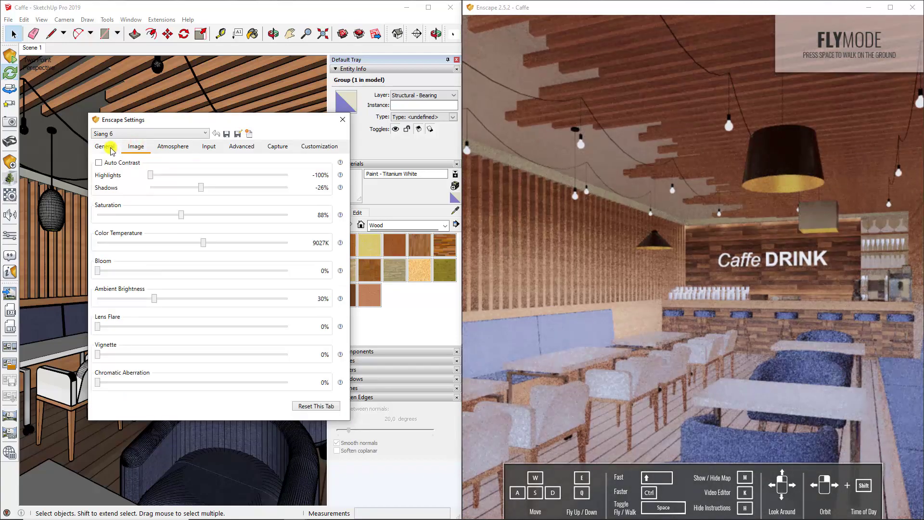
pyautogui.click(110, 148)
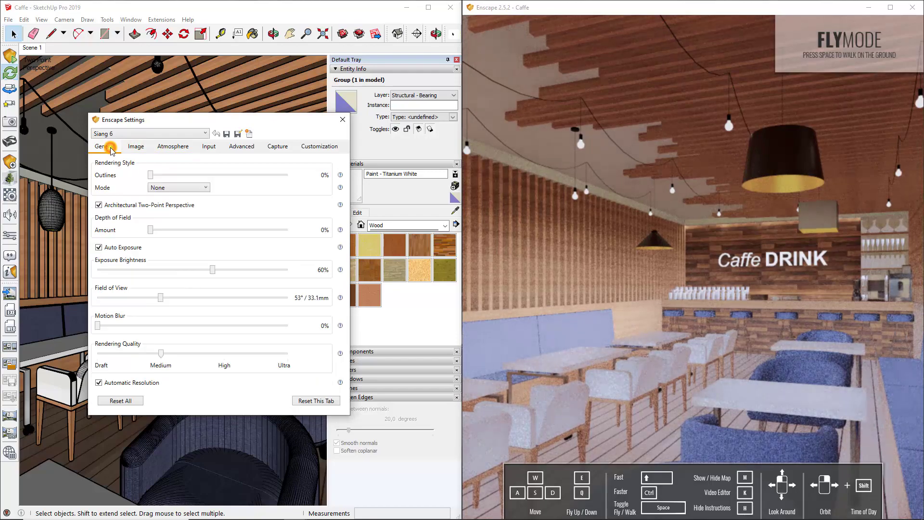
pyautogui.click(221, 354)
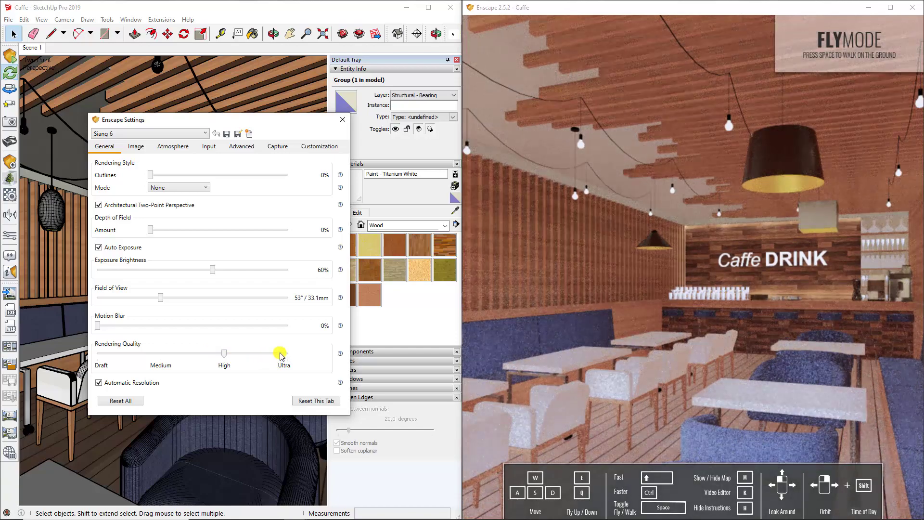
# Set the armchair's Leather - Tabac material to bump 5.99 with a grey tint
pyautogui.click(11, 196)
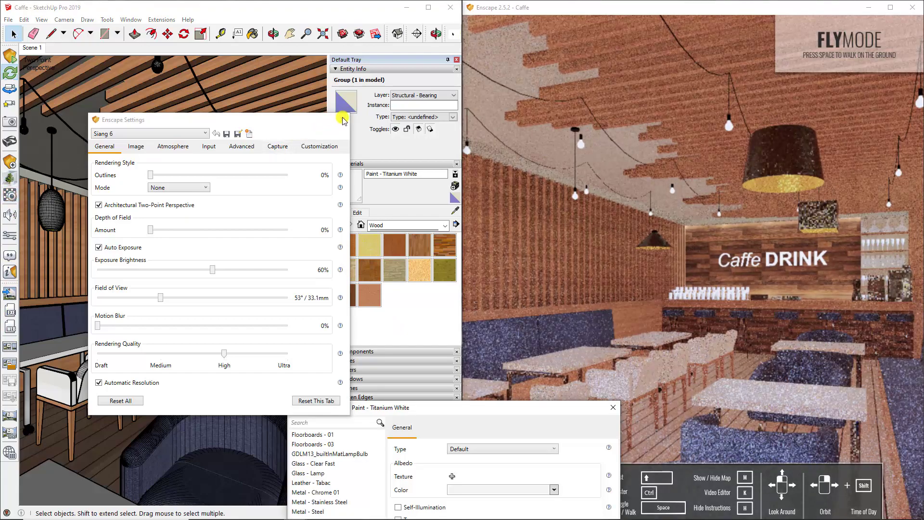
pyautogui.click(342, 122)
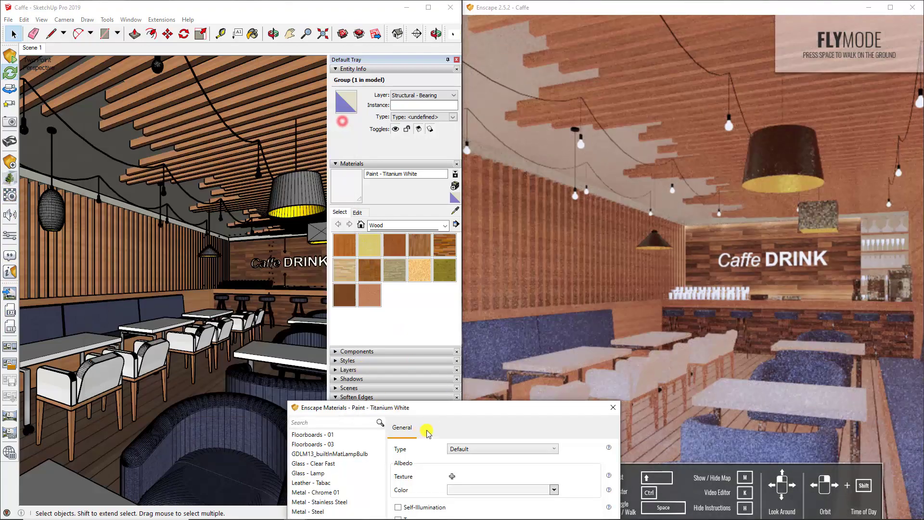
pyautogui.moveTo(425, 408)
pyautogui.mouseDown()
pyautogui.moveTo(354, 313)
pyautogui.moveTo(368, 269)
pyautogui.moveTo(357, 227)
pyautogui.moveTo(620, 208)
pyautogui.mouseUp()
pyautogui.click(454, 213)
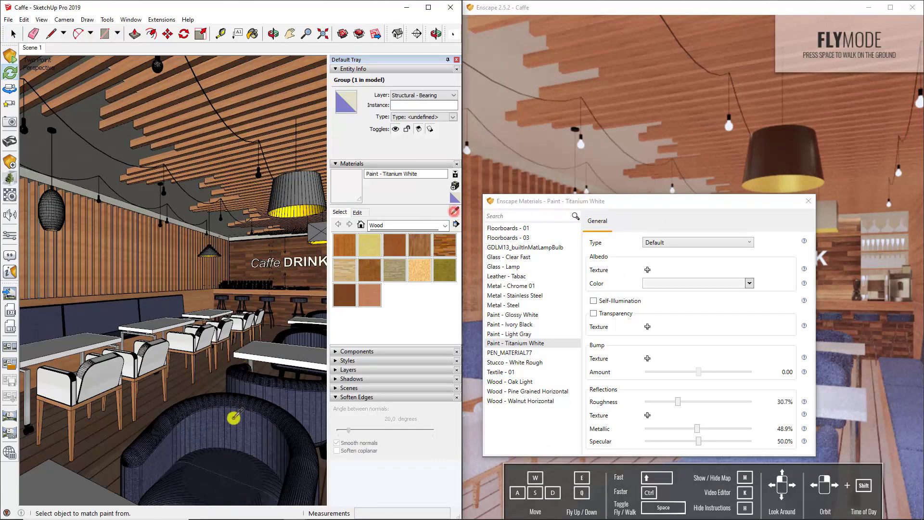
pyautogui.click(229, 463)
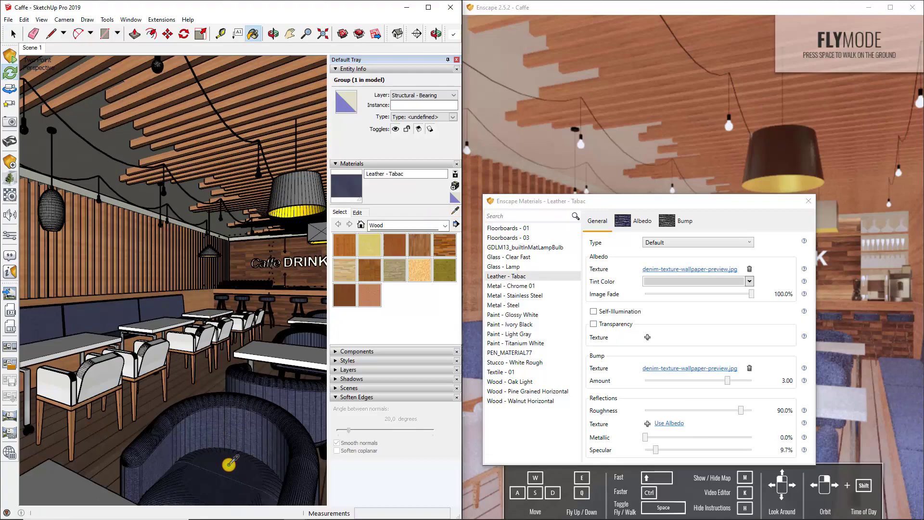
pyautogui.moveTo(728, 380); pyautogui.dragTo(740, 380)
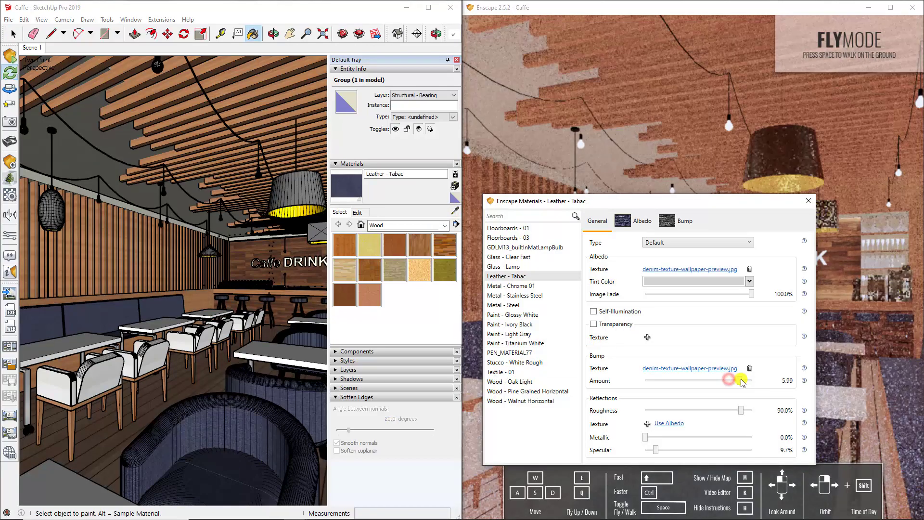
pyautogui.click(719, 283)
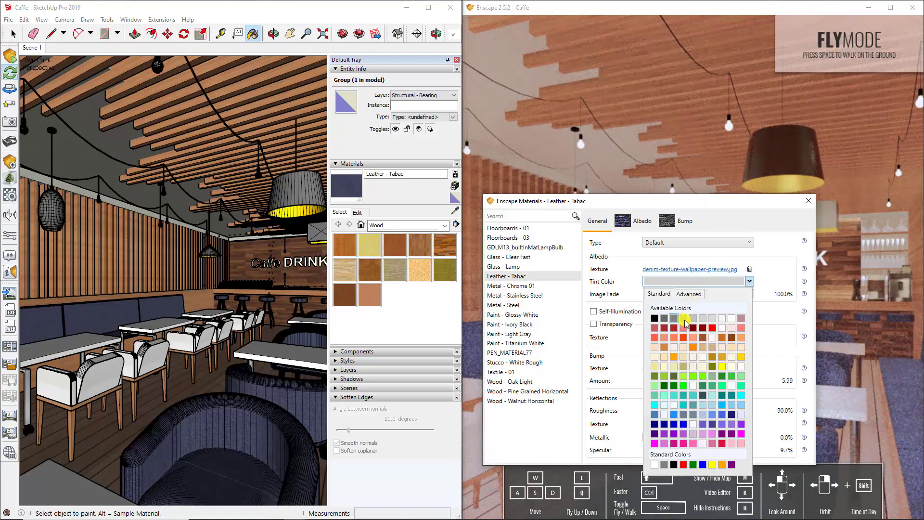
pyautogui.click(684, 319)
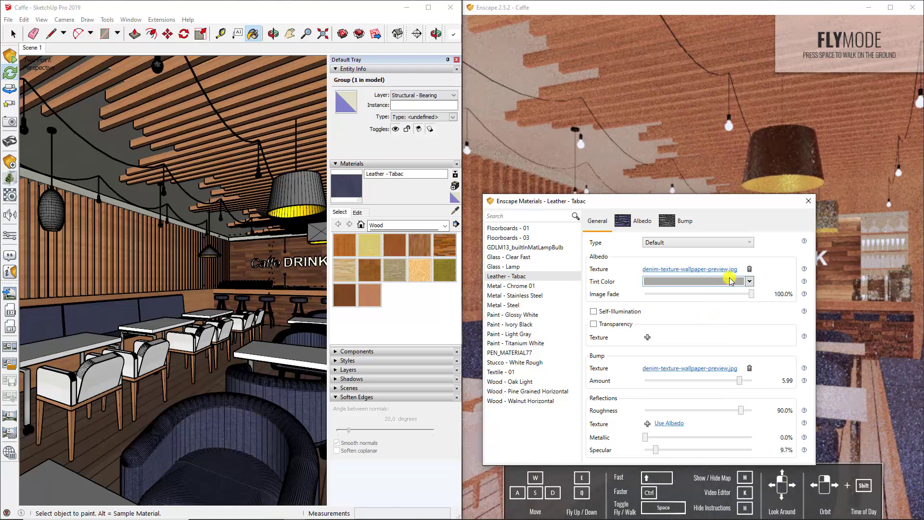
pyautogui.moveTo(743, 205)
pyautogui.mouseDown()
pyautogui.moveTo(429, 195)
pyautogui.moveTo(408, 181)
pyautogui.moveTo(673, 84)
pyautogui.moveTo(741, 72)
pyautogui.mouseUp()
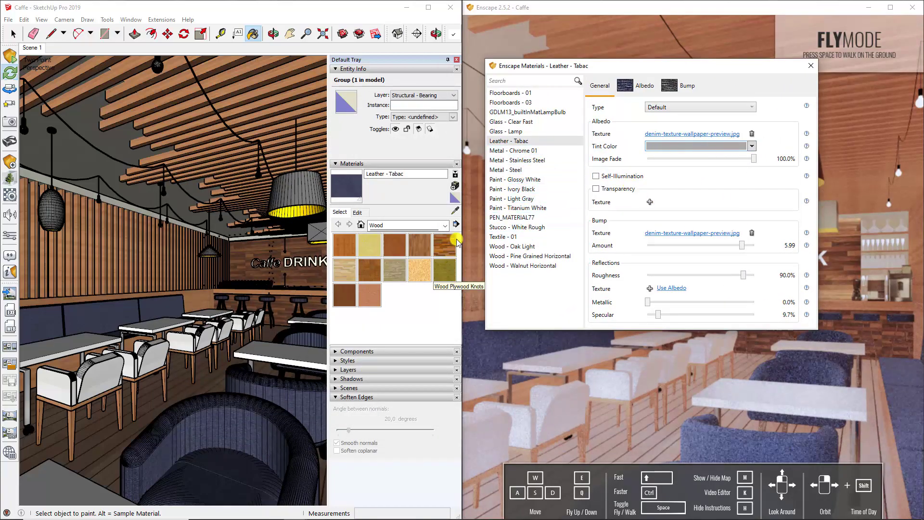
# Give the table's Paint - Titanium White material a light grey colour
pyautogui.click(455, 210)
pyautogui.click(64, 344)
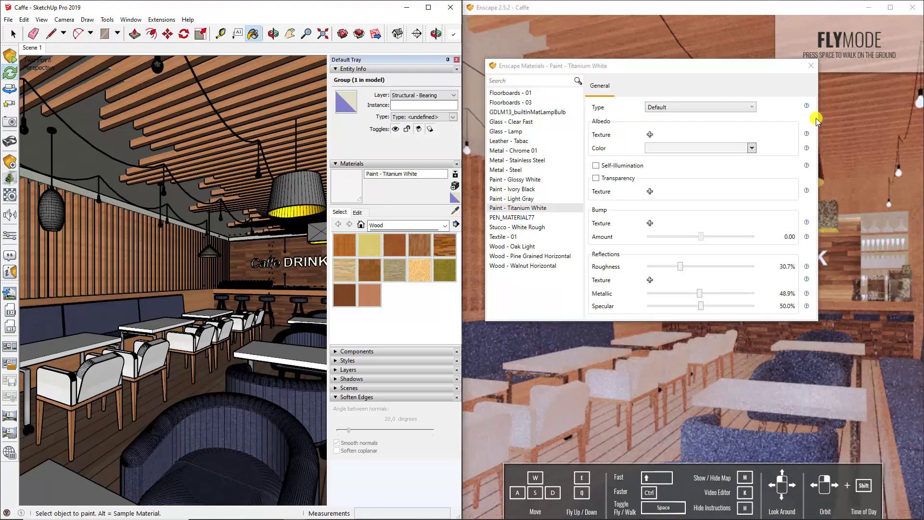
pyautogui.click(751, 148)
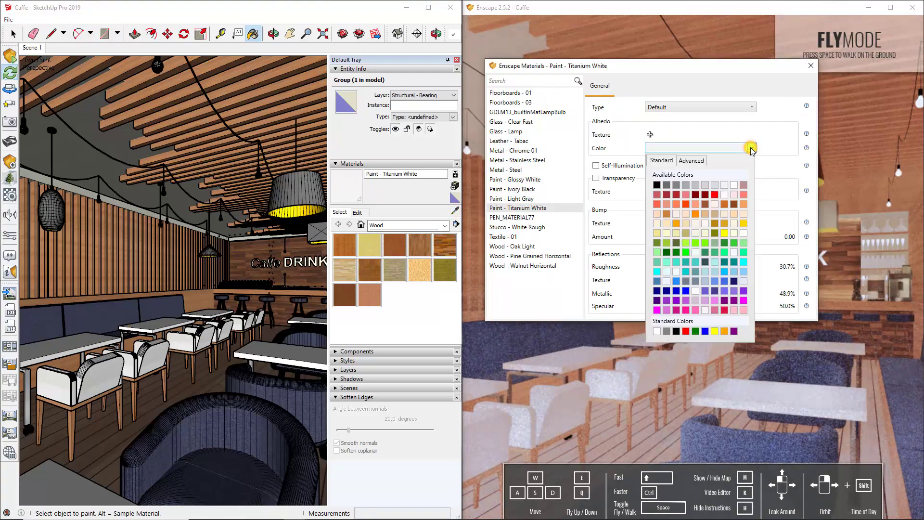
pyautogui.click(714, 185)
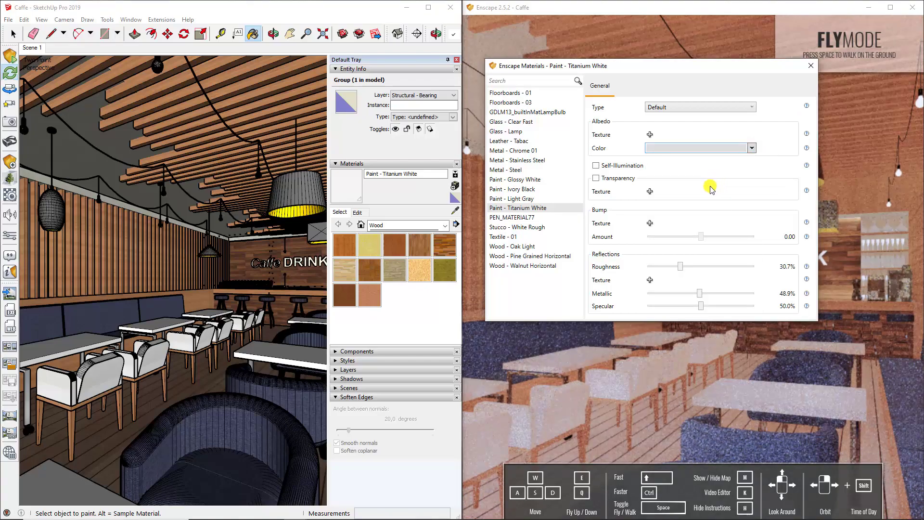
pyautogui.click(751, 148)
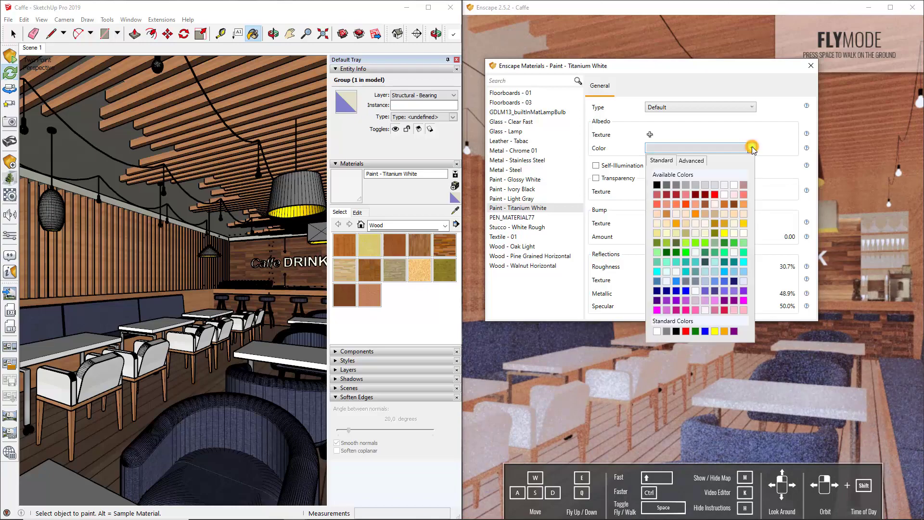
pyautogui.click(714, 187)
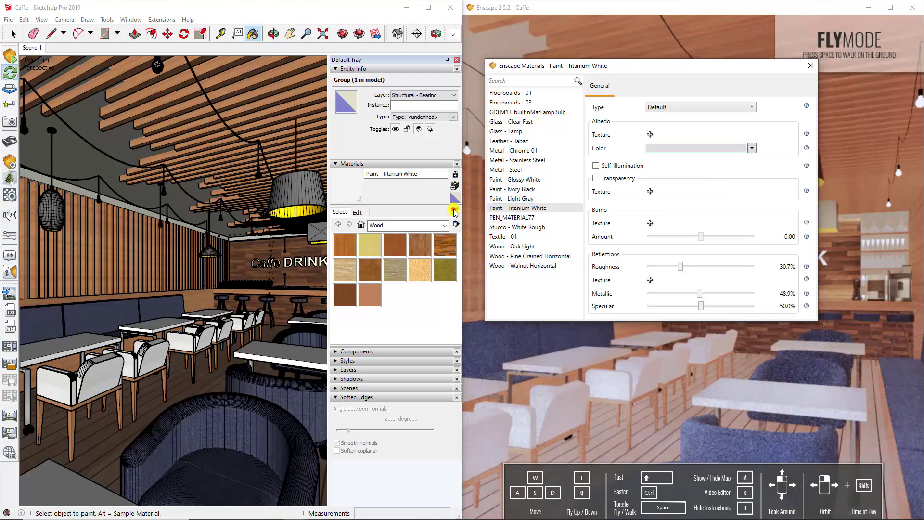
# Tint the chair's Textile - 01 material light grey
pyautogui.keyDown('alt'); pyautogui.click(105, 371); pyautogui.keyUp('alt')
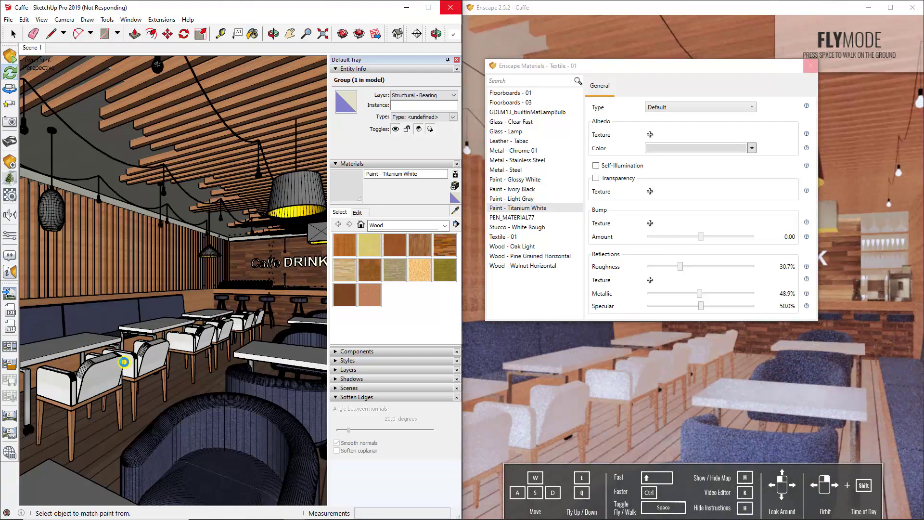
pyautogui.click(750, 146)
pyautogui.click(707, 184)
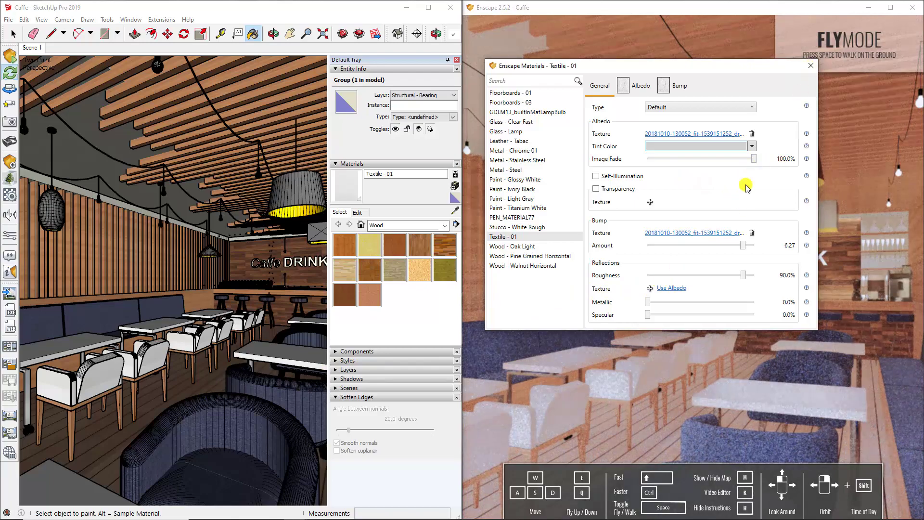
pyautogui.click(813, 66)
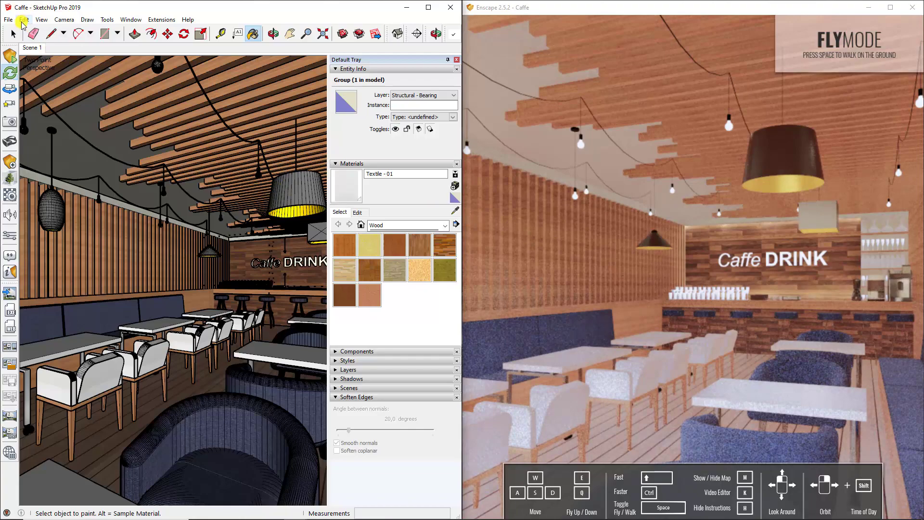
# Set ambient brightness to 31% and exposure brightness to 50%, then shift the render's time of day
pyautogui.click(10, 234)
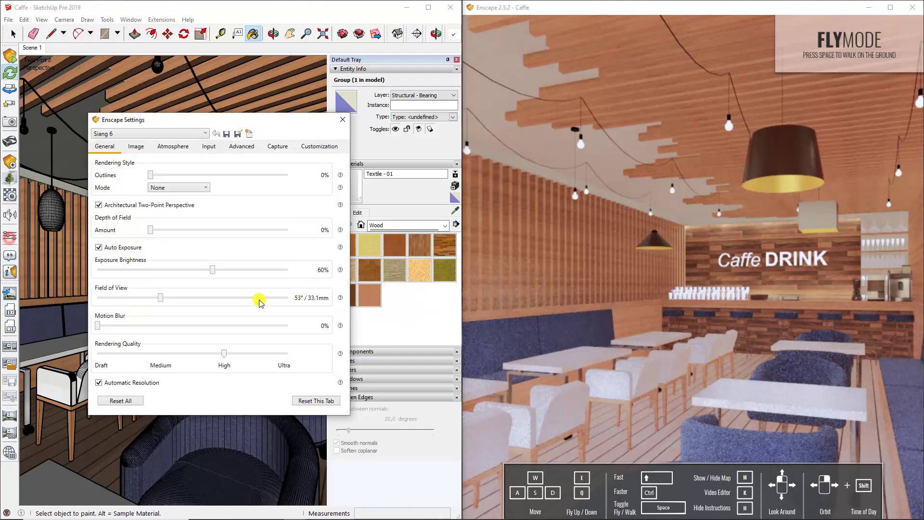
pyautogui.click(168, 355)
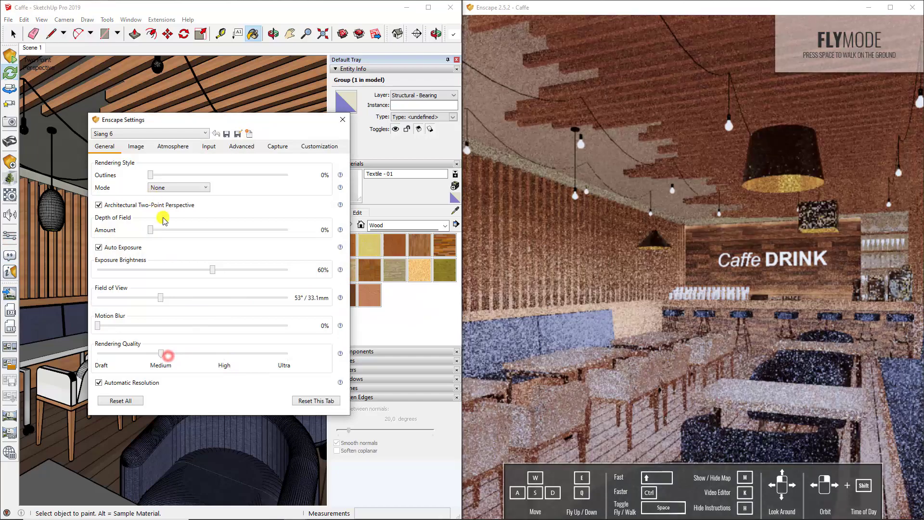
pyautogui.click(139, 148)
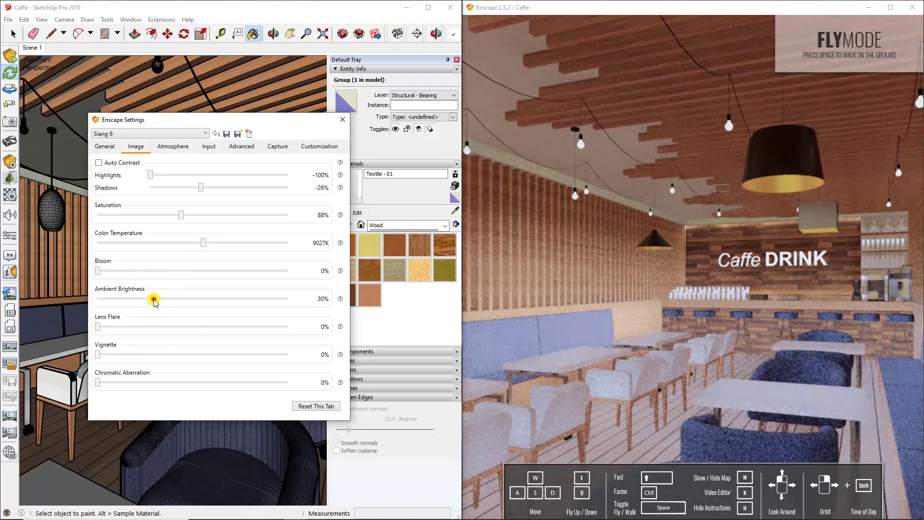
pyautogui.moveTo(153, 298)
pyautogui.mouseDown()
pyautogui.moveTo(121, 299)
pyautogui.moveTo(155, 298)
pyautogui.mouseUp()
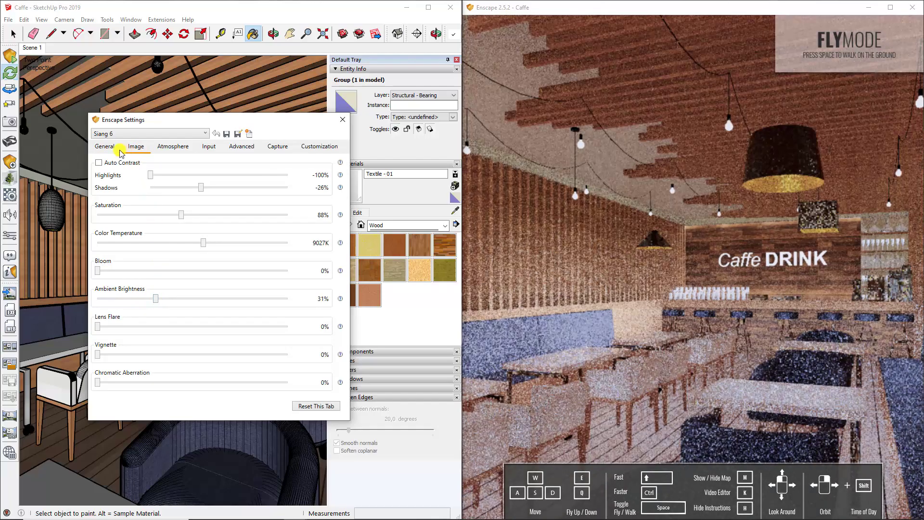
pyautogui.click(105, 146)
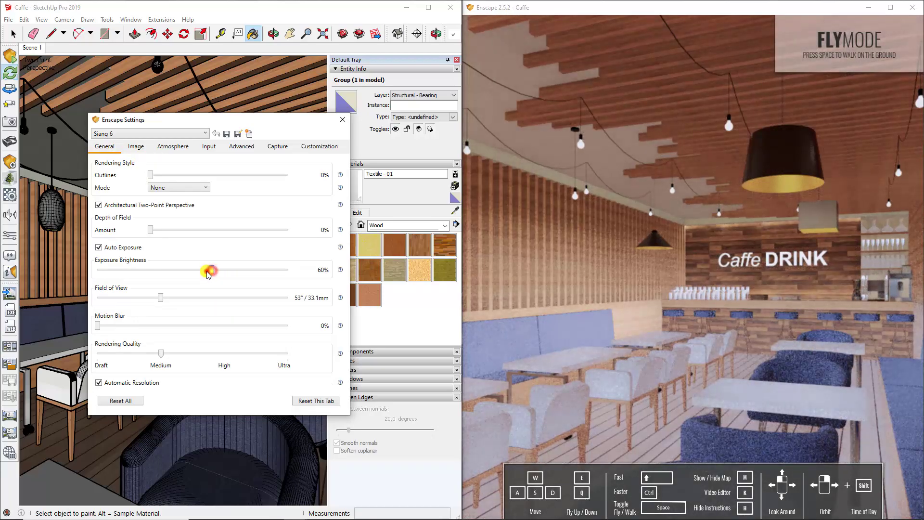
pyautogui.moveTo(208, 274); pyautogui.dragTo(207, 273)
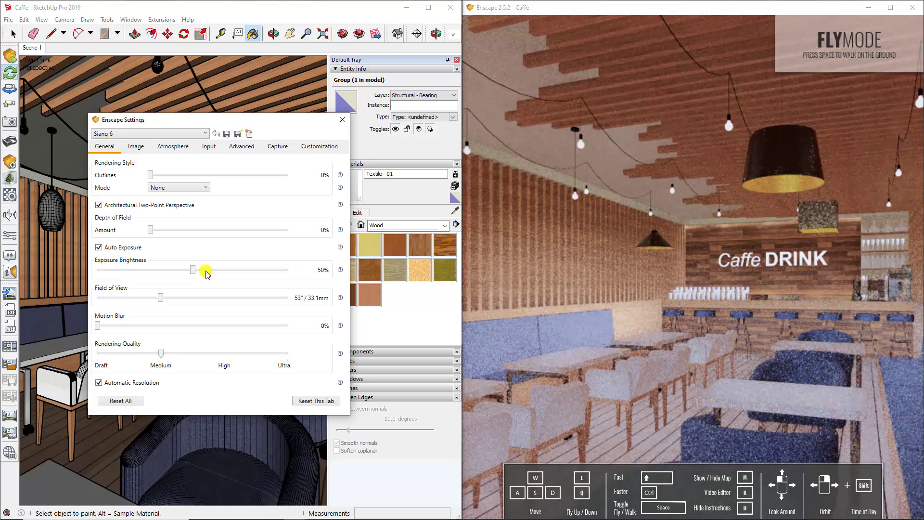
pyautogui.click(582, 325)
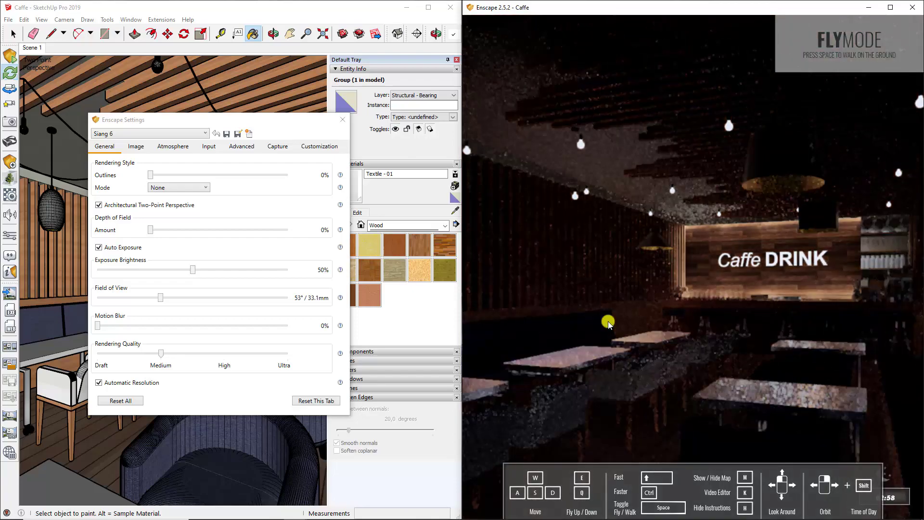
pyautogui.keyDown('shift'); pyautogui.moveTo(608, 321); pyautogui.dragTo(651, 302, button='right'); pyautogui.keyUp('shift')
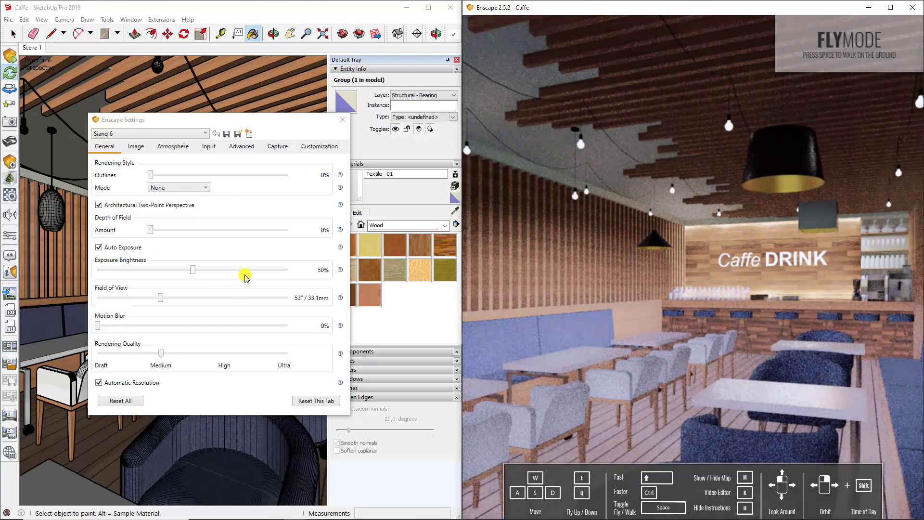
# Move the Rendering Quality slider up to Ultra, then back down to High while the render refines
pyautogui.click(234, 355)
pyautogui.click(282, 354)
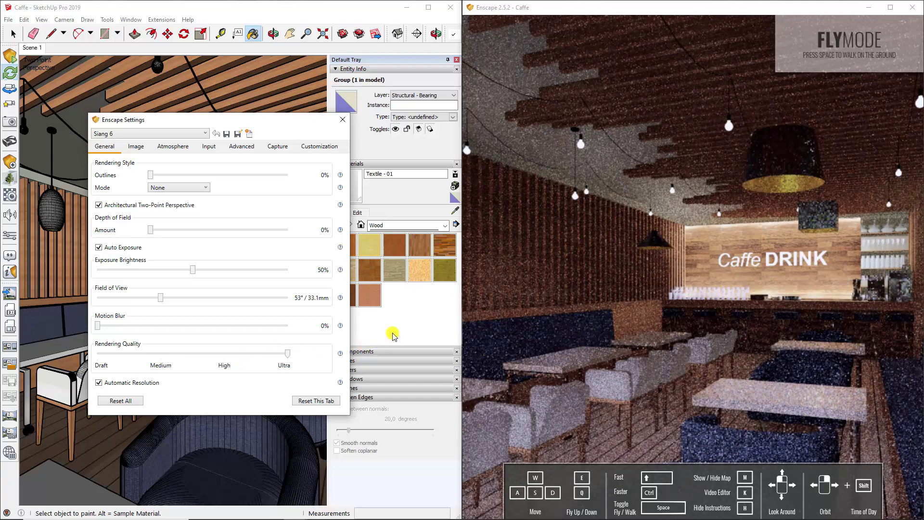
pyautogui.click(514, 272)
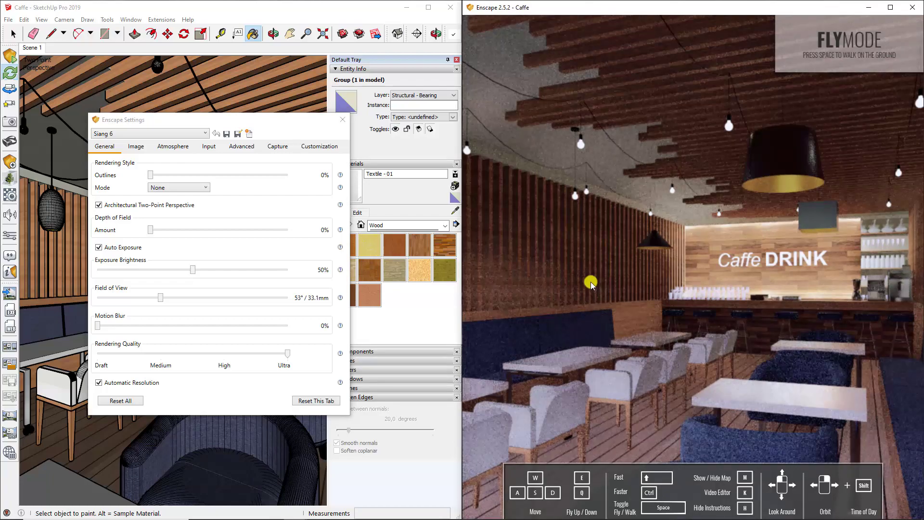
pyautogui.click(224, 353)
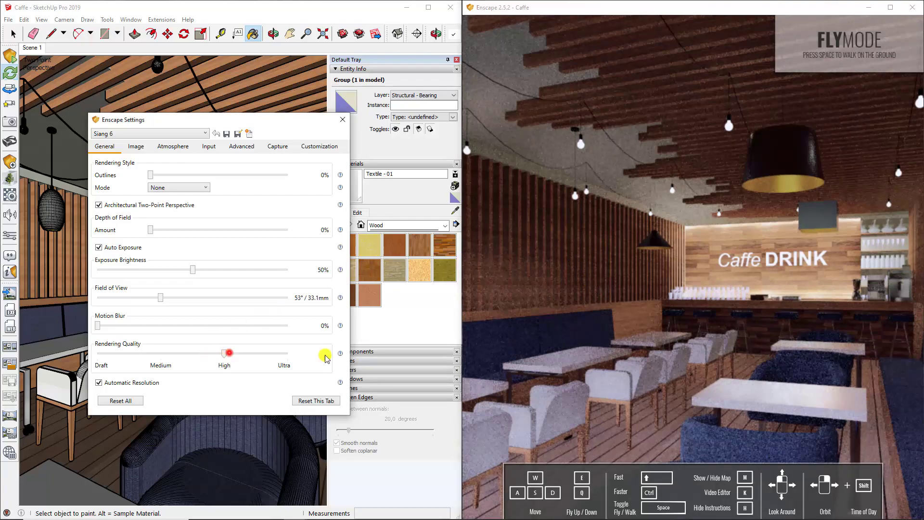
pyautogui.click(616, 294)
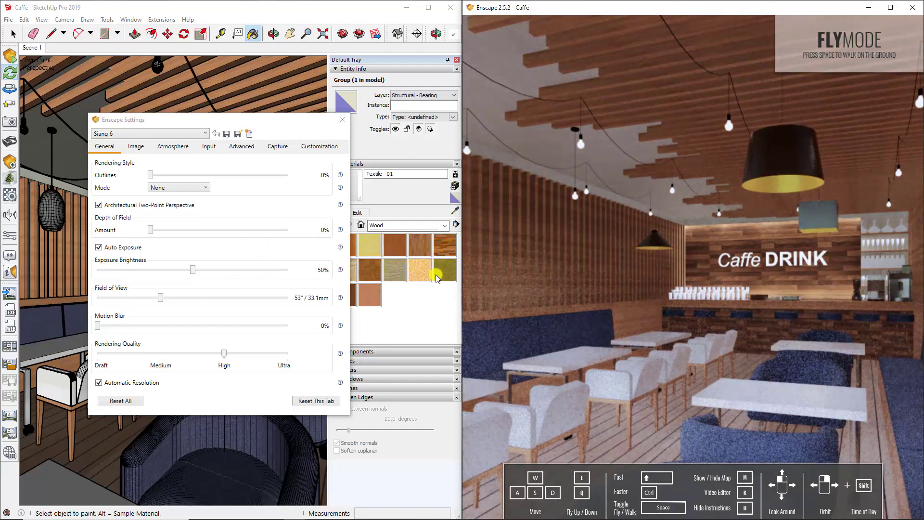
# Toggle the café to night lighting and back to daylight, then raise Rendering Quality to Ultra
pyautogui.press('u')
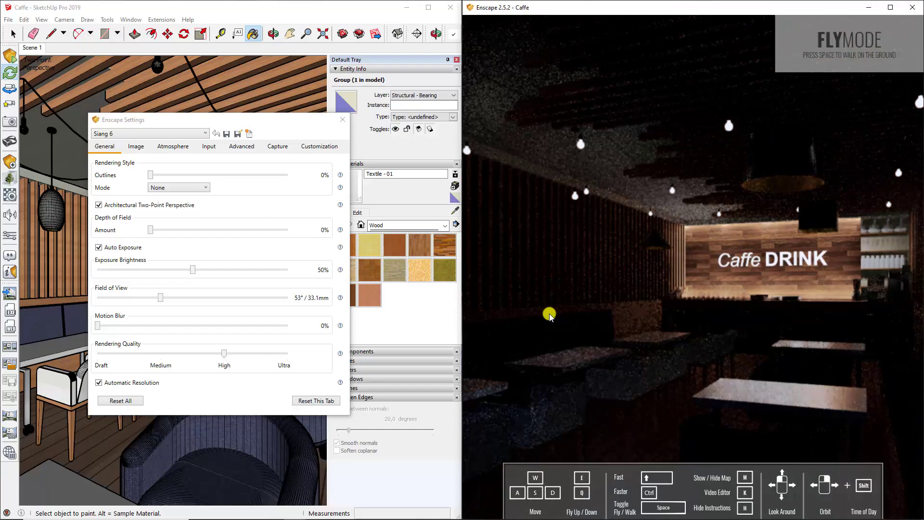
pyautogui.press('i')
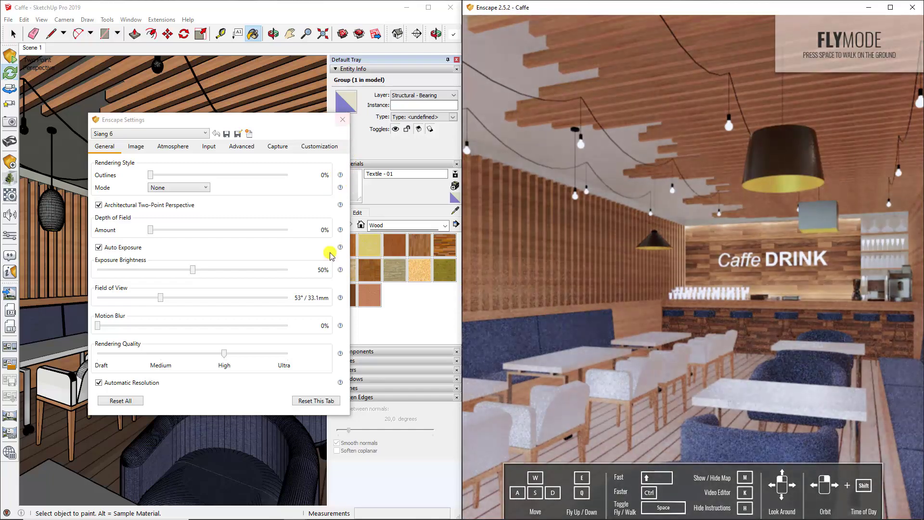
pyautogui.click(280, 355)
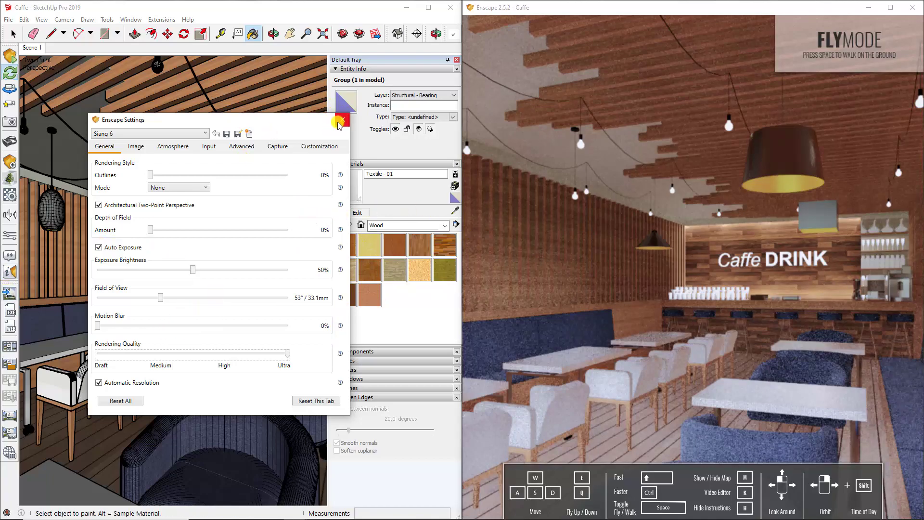
# Try HD and Full HD capture resolutions, settle on Custom, and close Enscape Settings
pyautogui.click(252, 146)
pyautogui.click(277, 146)
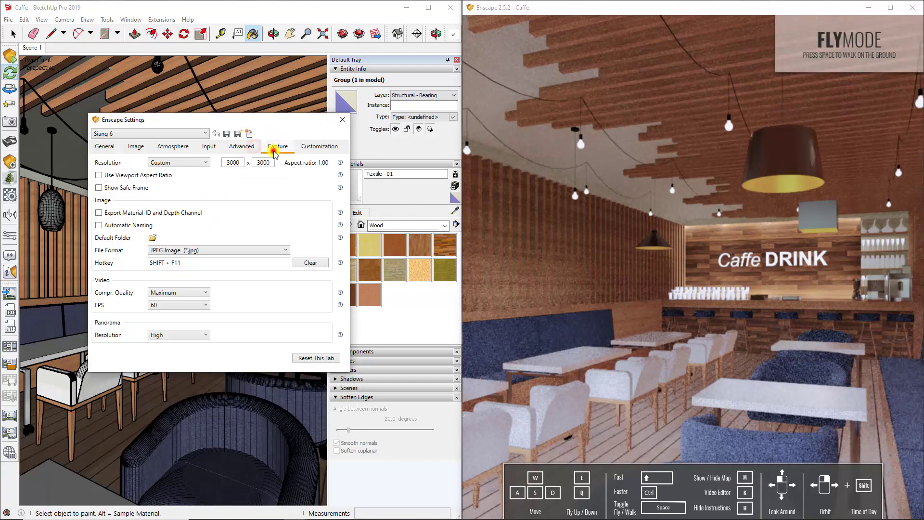
pyautogui.click(176, 164)
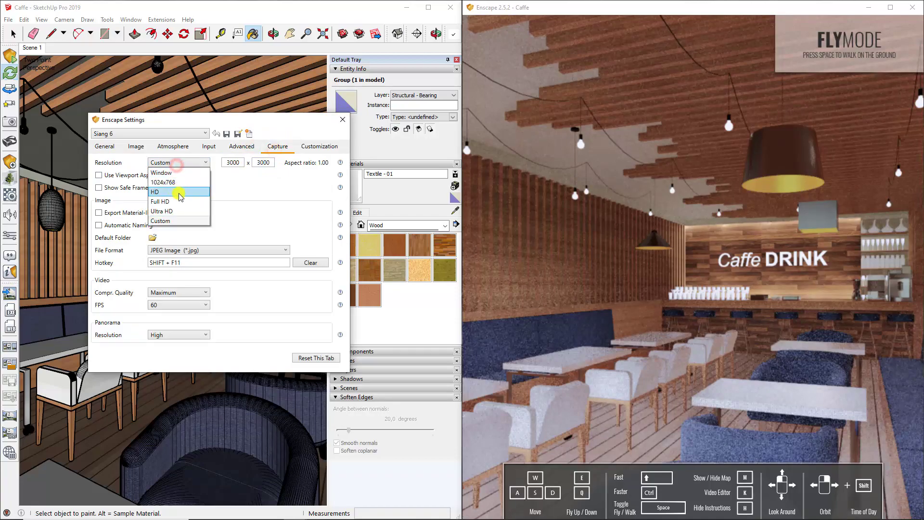
pyautogui.click(183, 193)
pyautogui.click(180, 162)
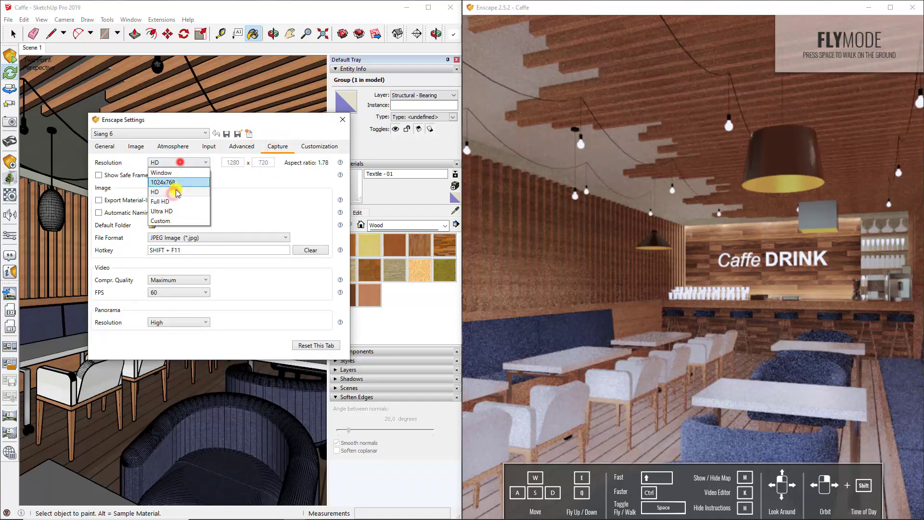
pyautogui.click(174, 202)
pyautogui.click(188, 162)
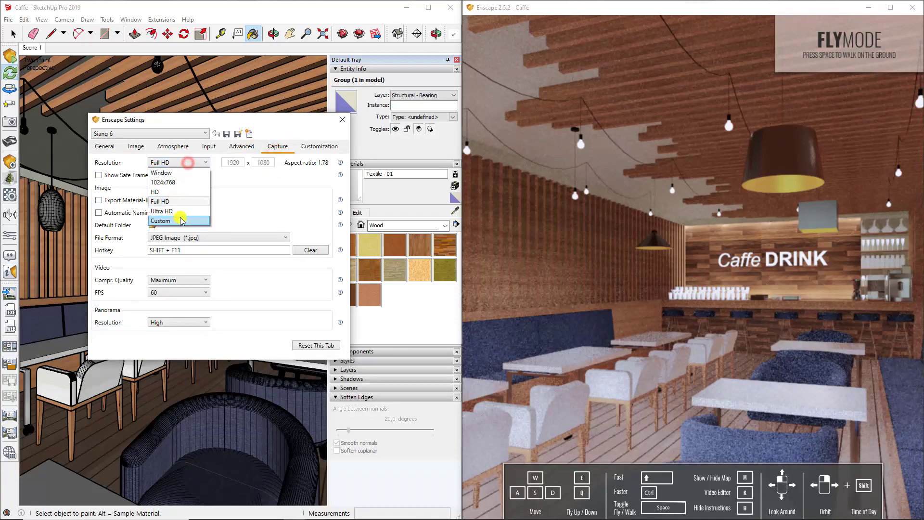
pyautogui.click(181, 220)
pyautogui.click(136, 146)
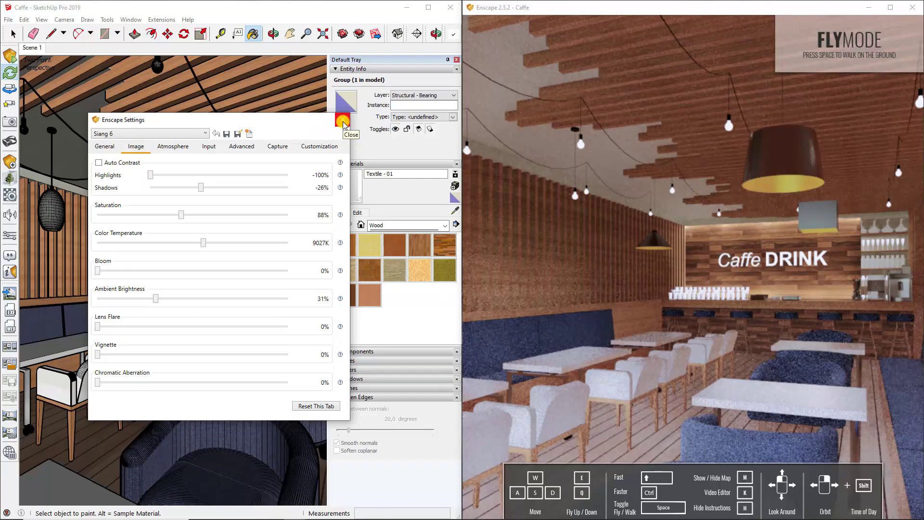
pyautogui.click(342, 122)
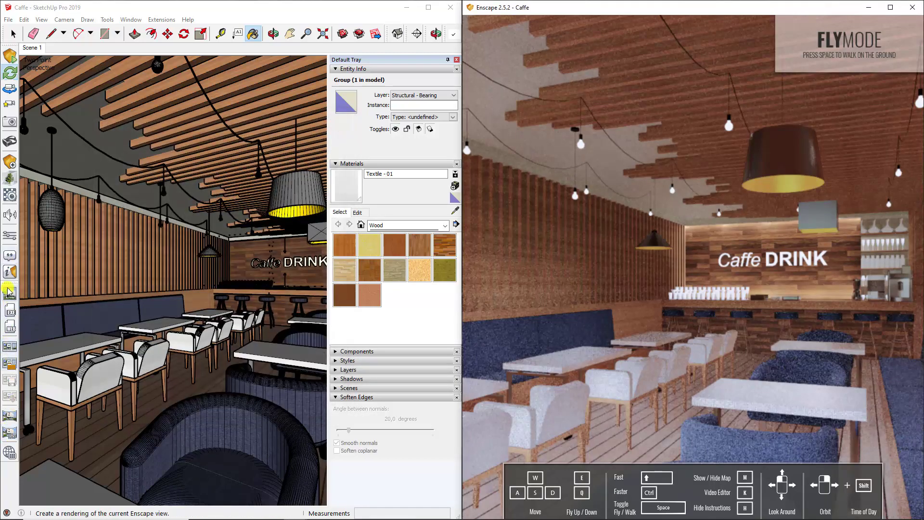
# Open the Enscape material editor and sample the Wood - Walnut Horizontal material from the model
pyautogui.click(10, 195)
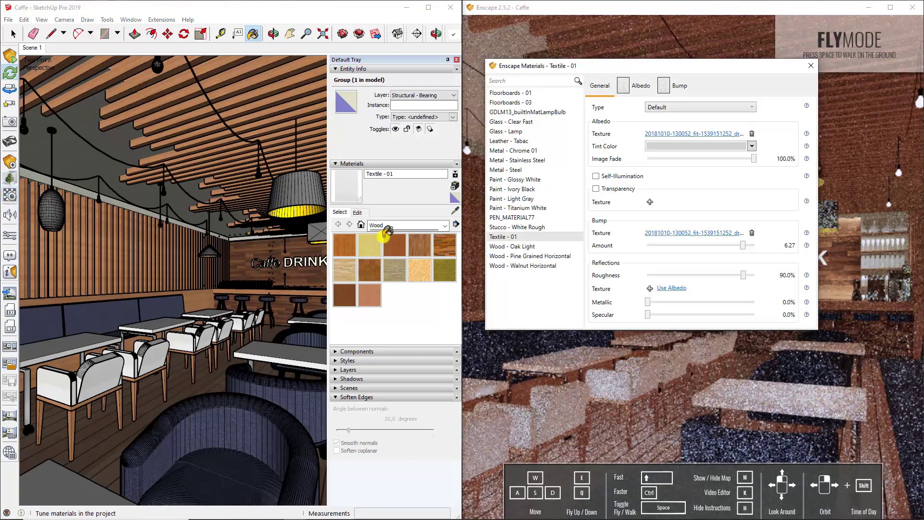
pyautogui.click(696, 67)
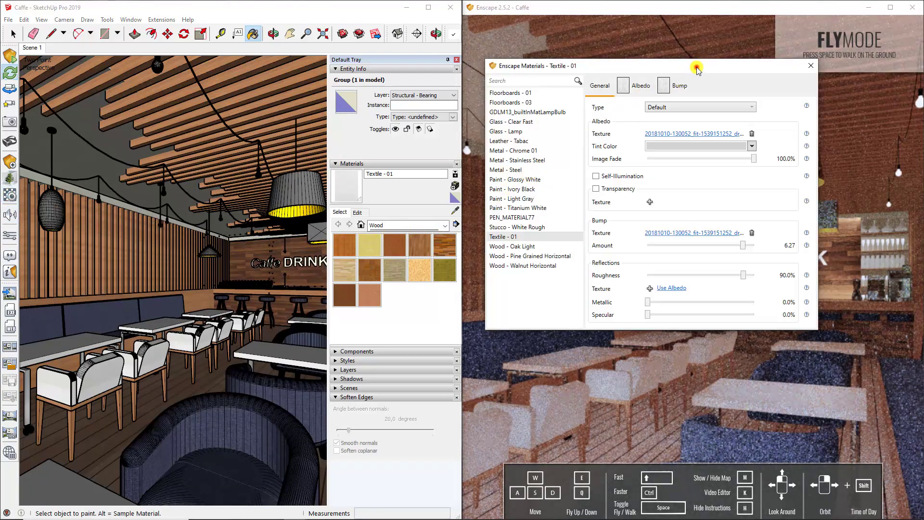
pyautogui.moveTo(696, 68); pyautogui.dragTo(246, 201)
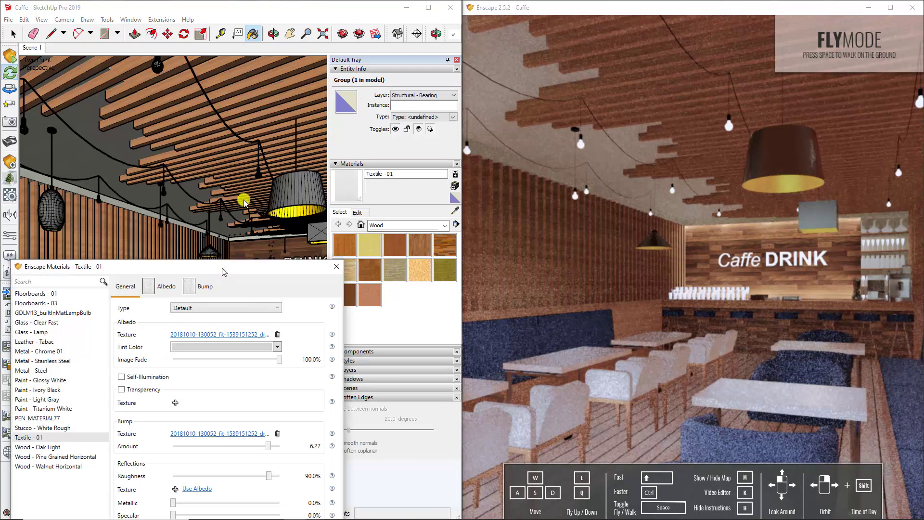
pyautogui.click(454, 214)
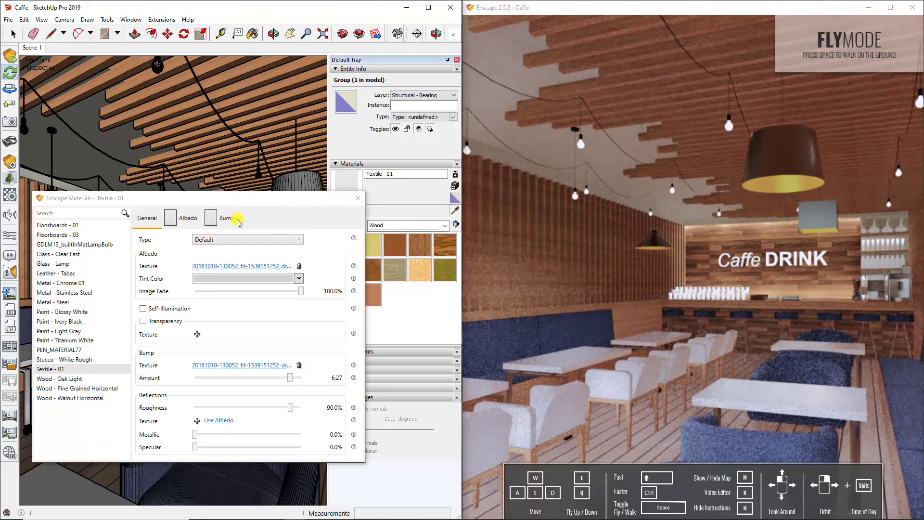
pyautogui.moveTo(227, 197); pyautogui.dragTo(557, 201)
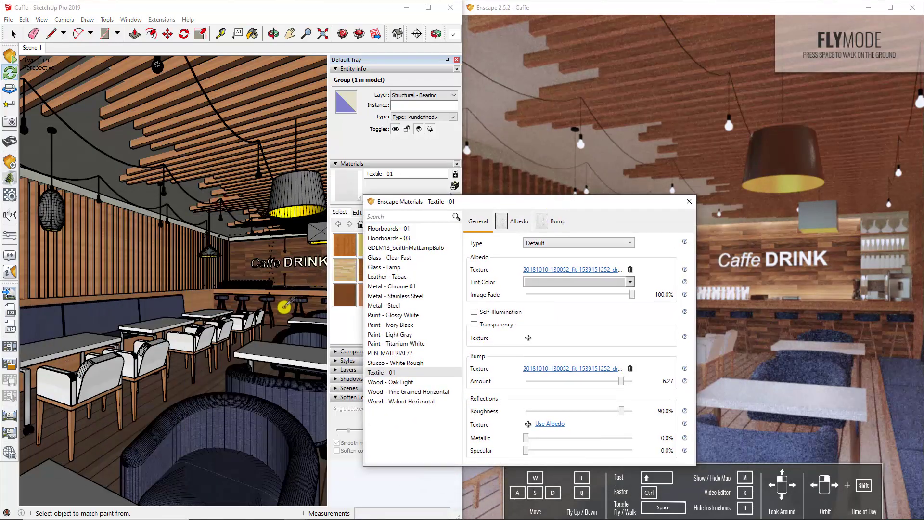
pyautogui.click(288, 302)
pyautogui.click(630, 269)
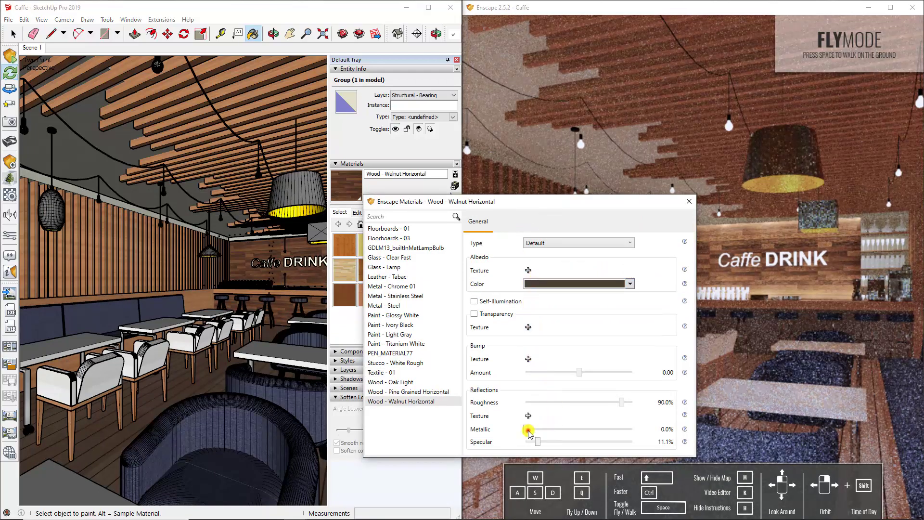
# Give walnut 51.1% metallic, 47.7% specular and 63.3% roughness, then close the editor
pyautogui.moveTo(526, 429)
pyautogui.mouseDown()
pyautogui.moveTo(585, 433)
pyautogui.moveTo(563, 440)
pyautogui.moveTo(576, 441)
pyautogui.mouseUp()
pyautogui.click(580, 428)
pyautogui.moveTo(620, 402); pyautogui.dragTo(592, 406)
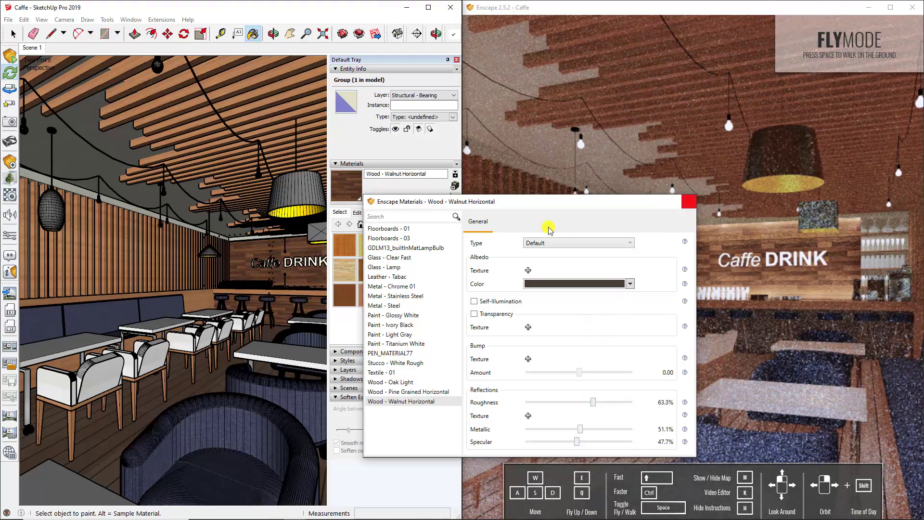
pyautogui.click(689, 201)
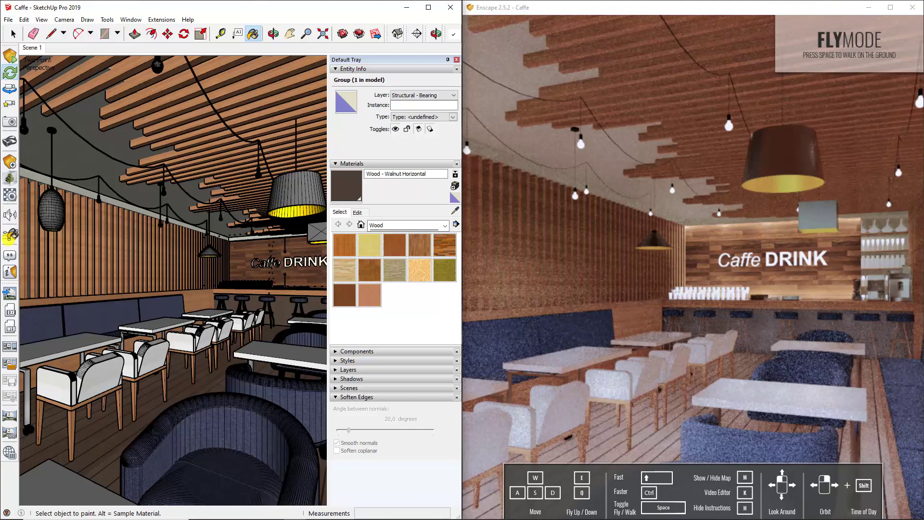
# Save an Enscape screenshot into D:\ARDEVIS\Youtube\ArtTool\Upload\Caffe, then trigger another capture with F12
pyautogui.click(7, 297)
pyautogui.click(310, 308)
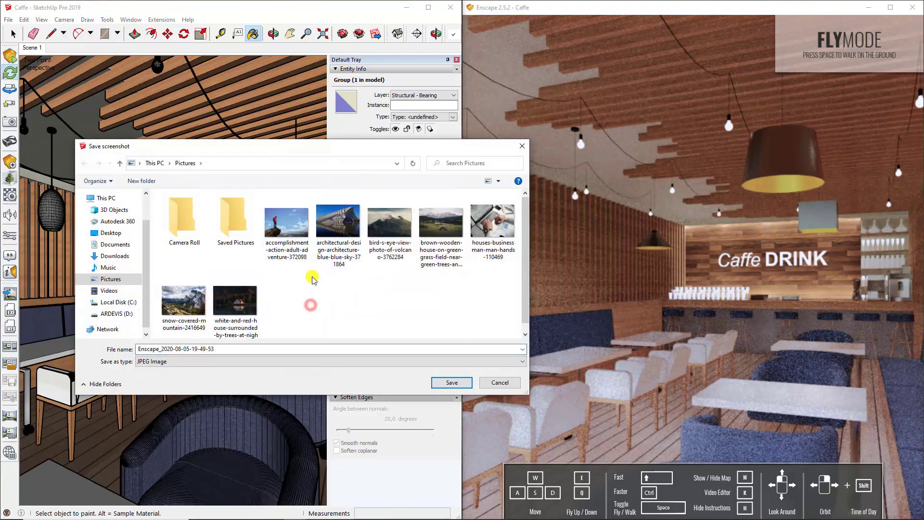
pyautogui.click(116, 314)
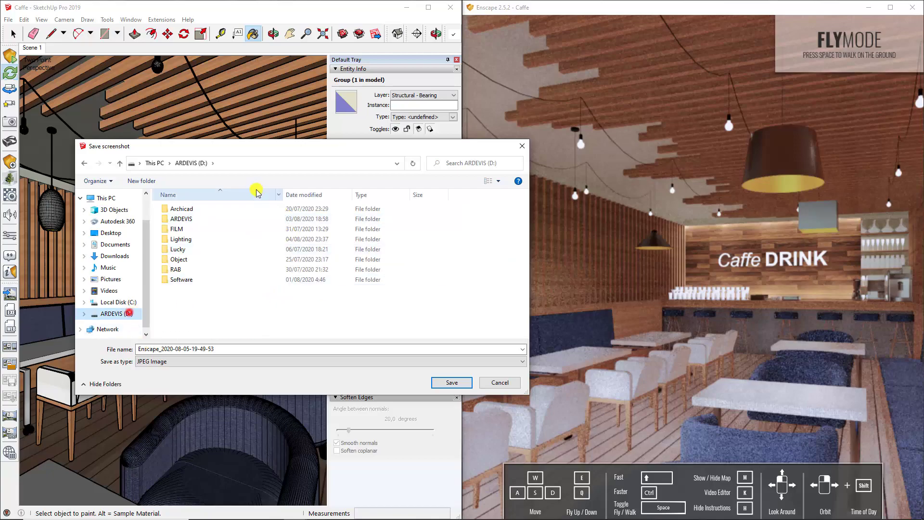
pyautogui.doubleClick(222, 214)
pyautogui.doubleClick(192, 249)
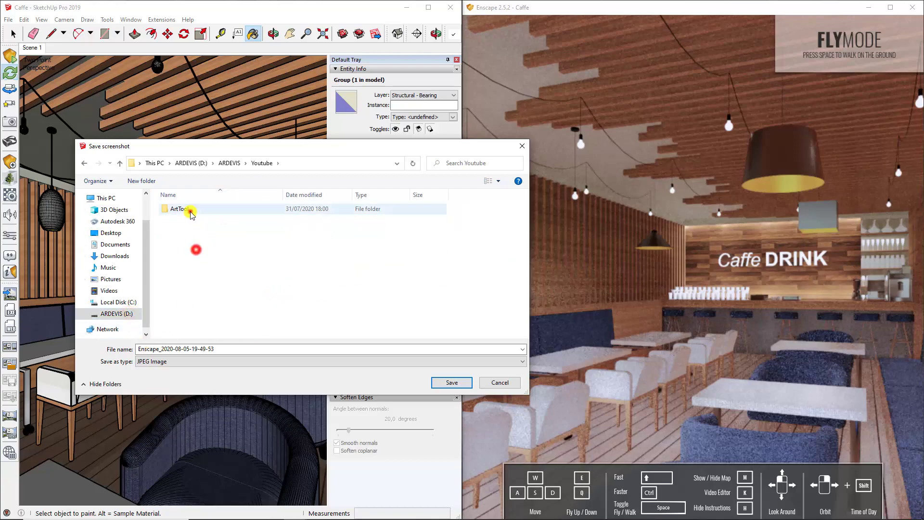
pyautogui.doubleClick(185, 210)
pyautogui.doubleClick(206, 210)
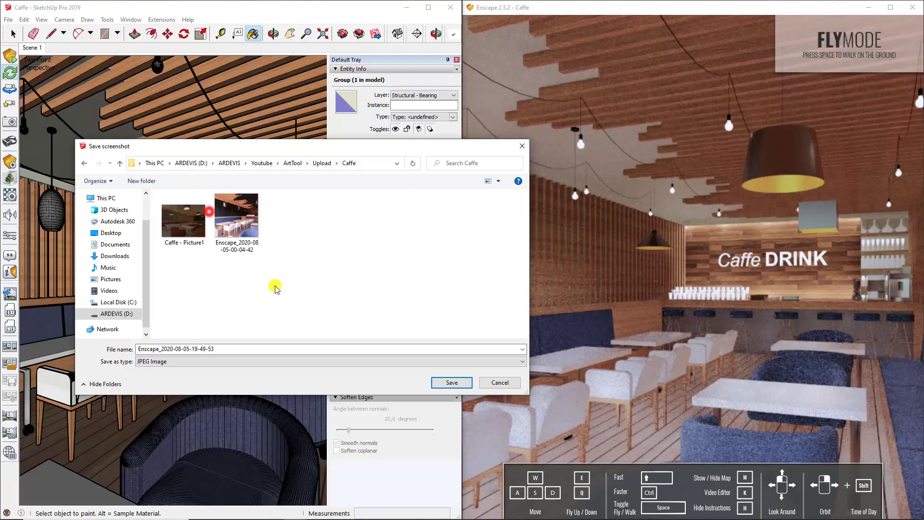
pyautogui.click(449, 382)
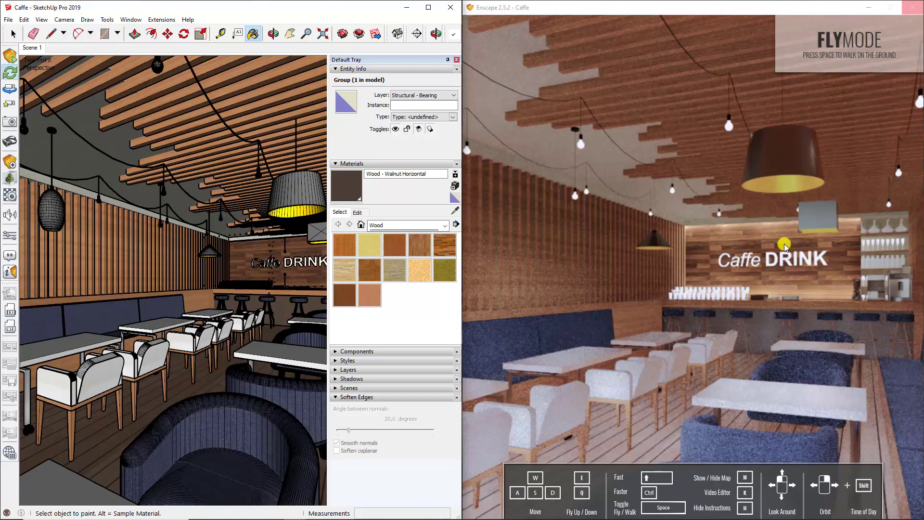
pyautogui.press('F12')
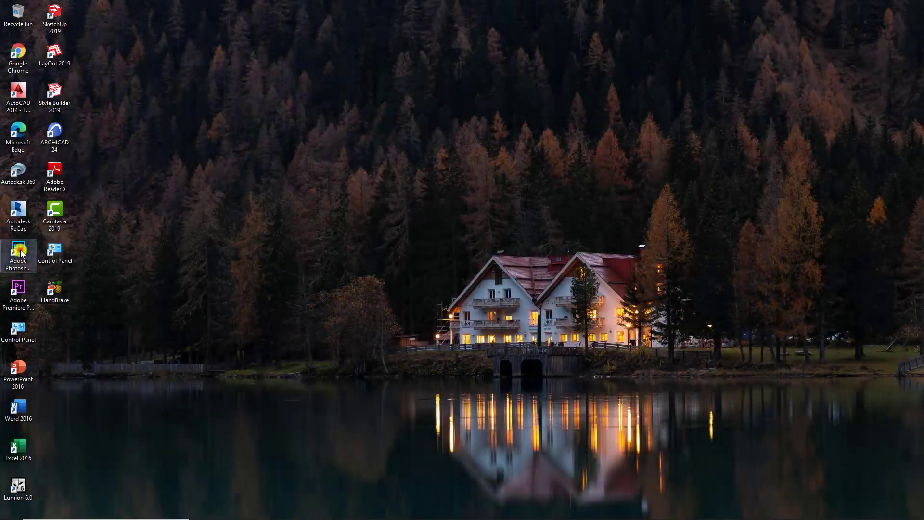
# Launch Photoshop, minimize it at the Welcome screen, and refresh the desktop
pyautogui.doubleClick(21, 253)
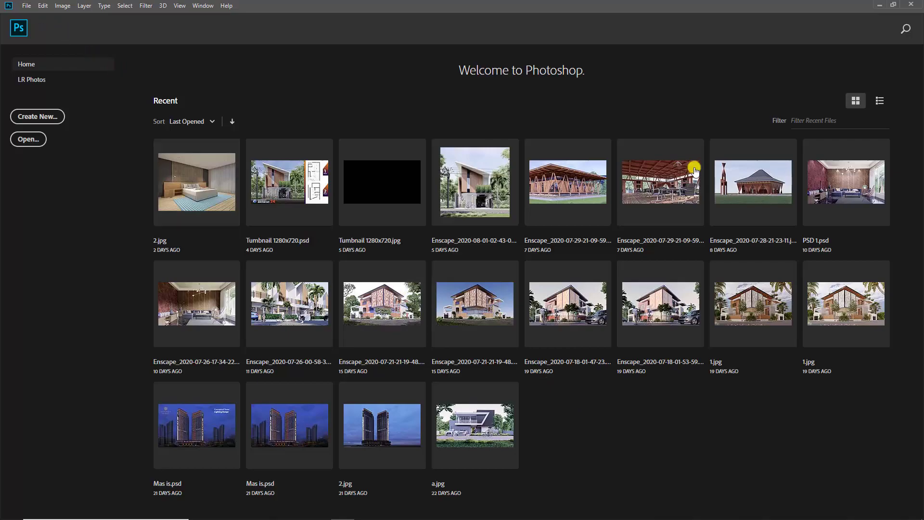
pyautogui.click(876, 5)
pyautogui.rightClick(445, 185)
pyautogui.click(467, 210)
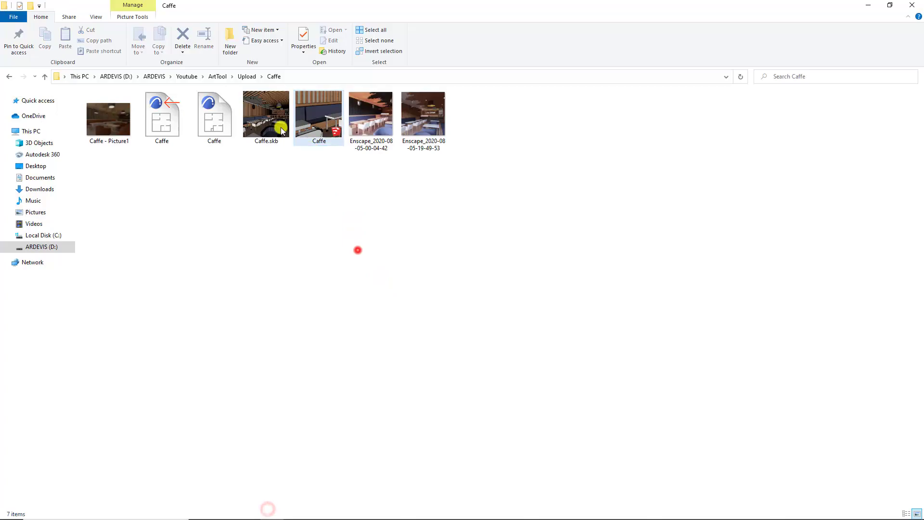
pyautogui.press('Right')
pyautogui.press('Right')
pyautogui.press('Left')
pyautogui.press('Right')
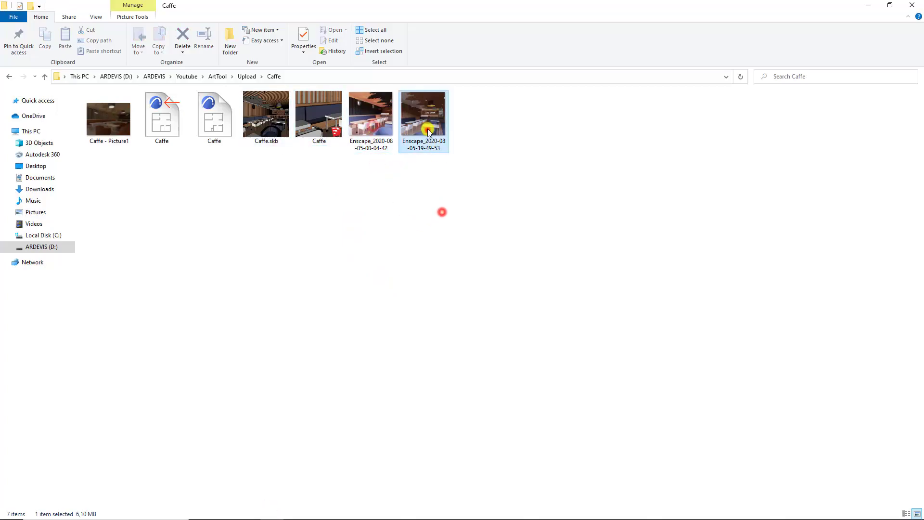
pyautogui.moveTo(427, 125)
pyautogui.mouseDown()
pyautogui.moveTo(351, 515)
pyautogui.moveTo(379, 212)
pyautogui.mouseUp()
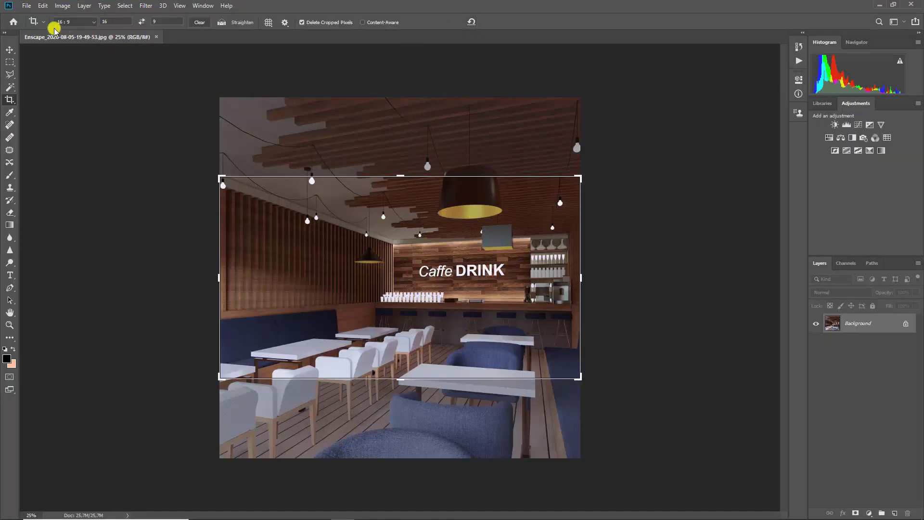
# Cancel the pending 16:9 crop, duplicate Background to Layer 1, and hide Background
pyautogui.press('Escape')
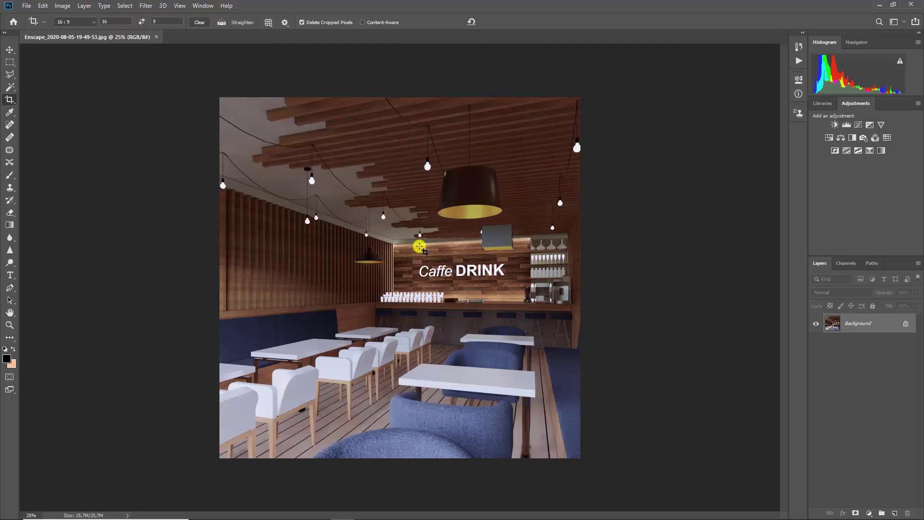
pyautogui.keyDown('alt'); pyautogui.scroll(1, 385, 278); pyautogui.keyUp('alt')
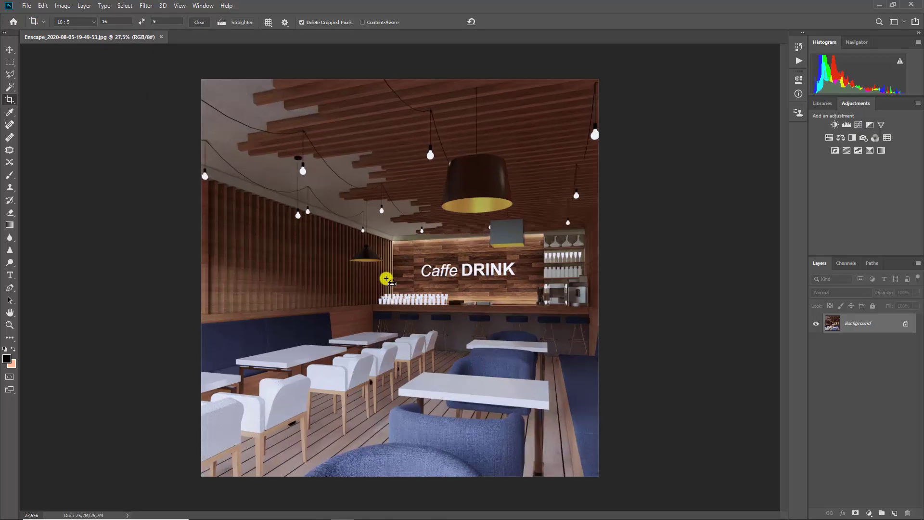
pyautogui.hotkey('ctrl', 'j')
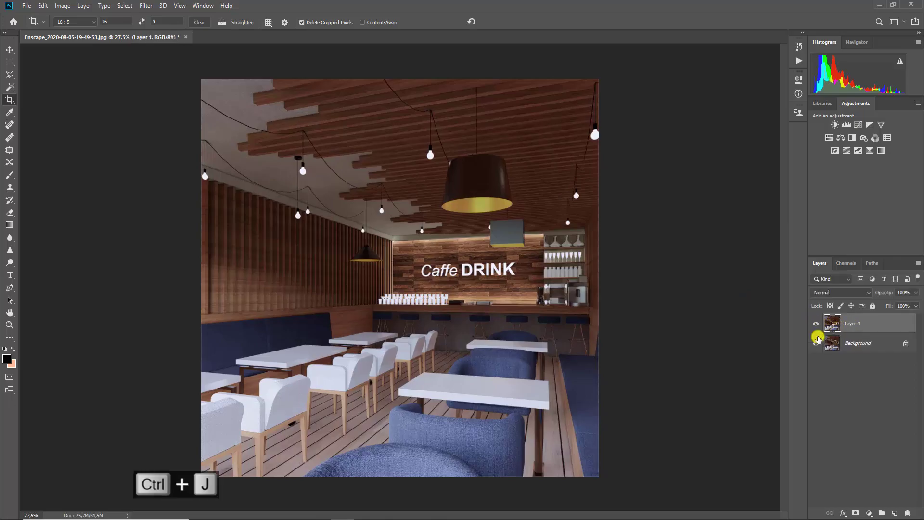
pyautogui.click(815, 344)
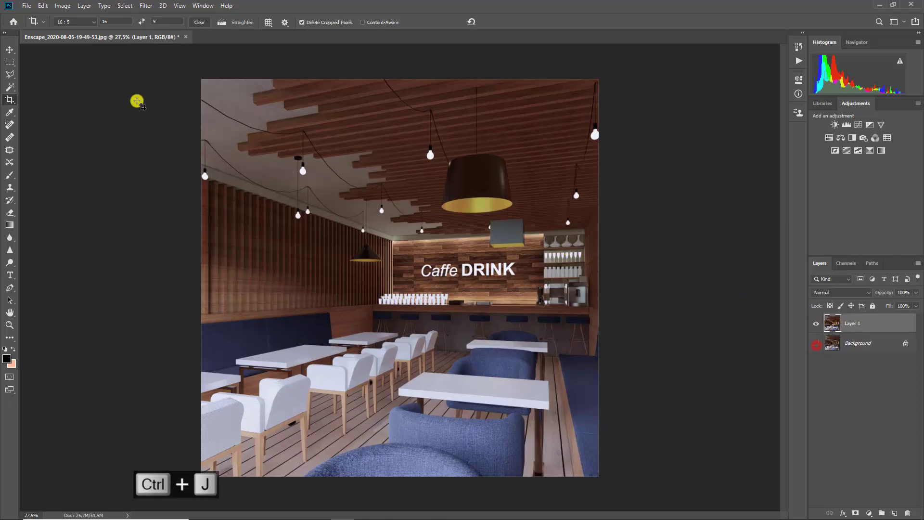
pyautogui.click(61, 6)
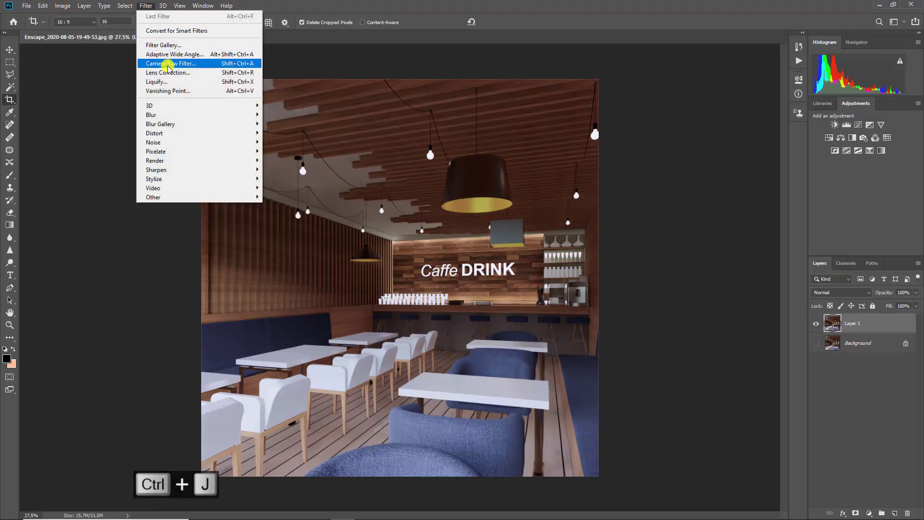
# Camera Raw on Layer 1: Auto, highlights −100, blacks about −26, exposure +0.45, slight magenta tint
pyautogui.click(185, 63)
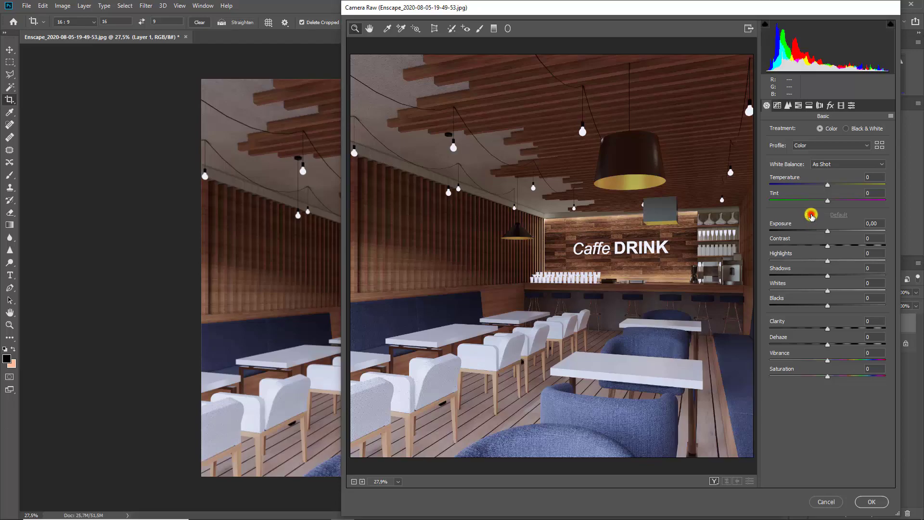
pyautogui.click(811, 215)
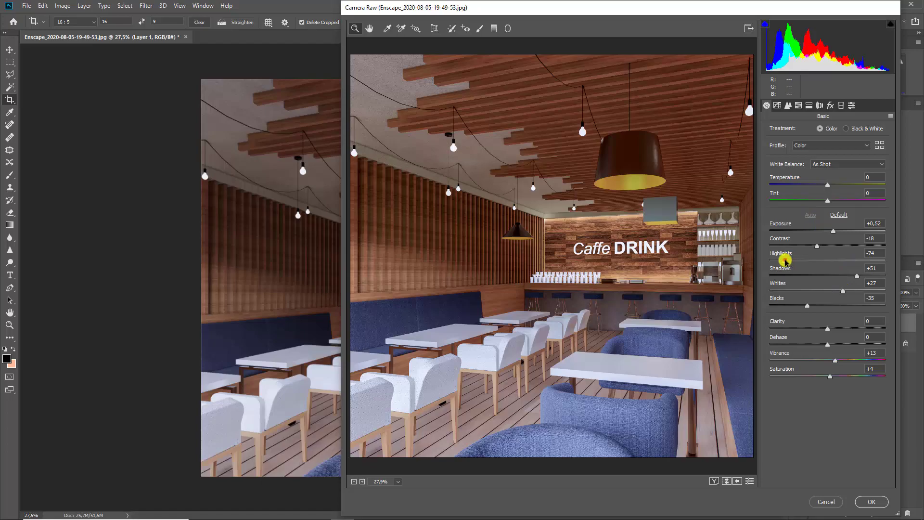
pyautogui.moveTo(785, 260); pyautogui.dragTo(755, 260)
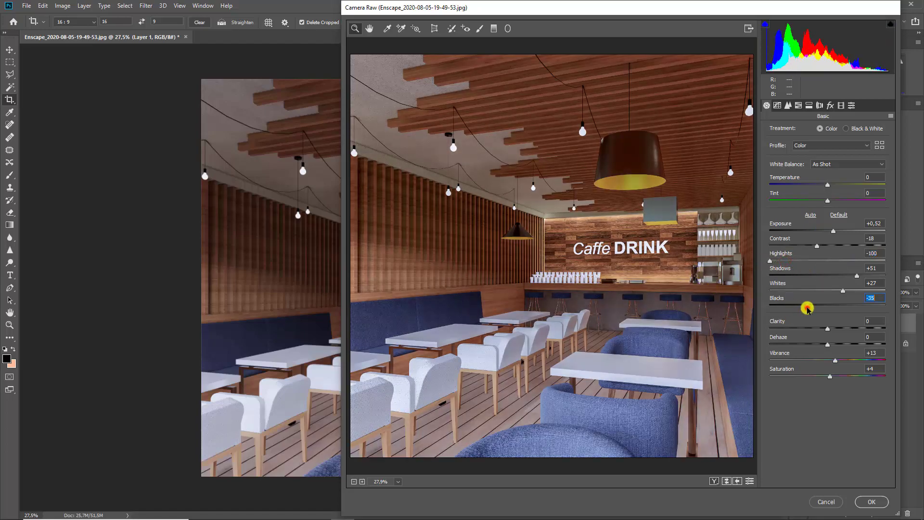
pyautogui.moveTo(807, 308); pyautogui.dragTo(812, 309)
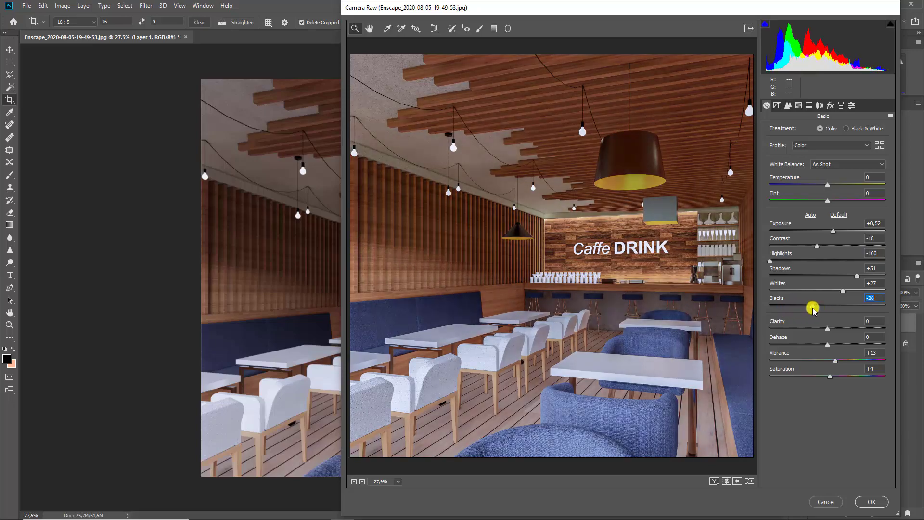
pyautogui.moveTo(834, 234); pyautogui.dragTo(828, 249)
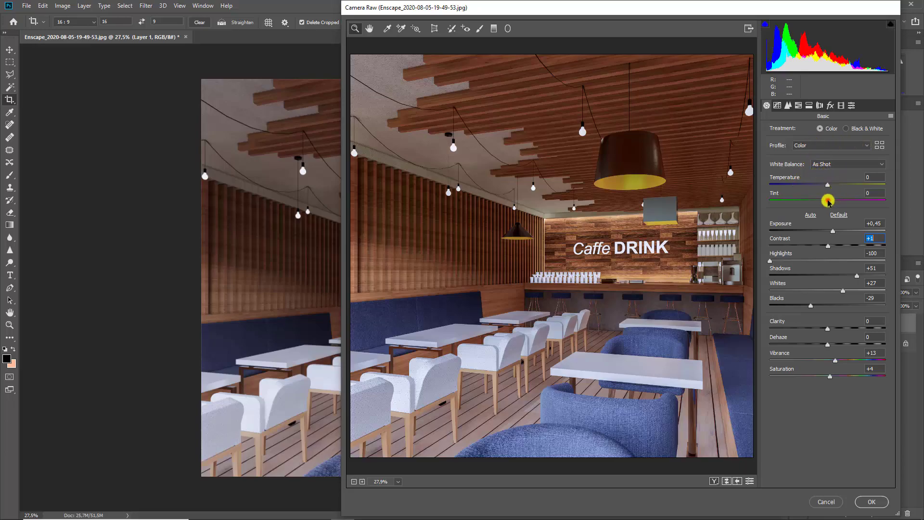
pyautogui.moveTo(827, 201)
pyautogui.mouseDown()
pyautogui.moveTo(840, 201)
pyautogui.moveTo(823, 186)
pyautogui.mouseUp()
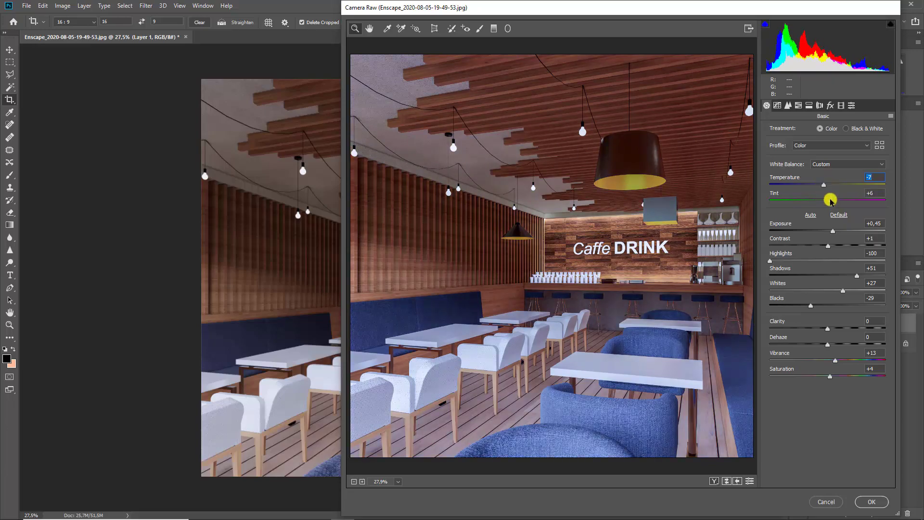
pyautogui.moveTo(822, 187); pyautogui.dragTo(826, 190)
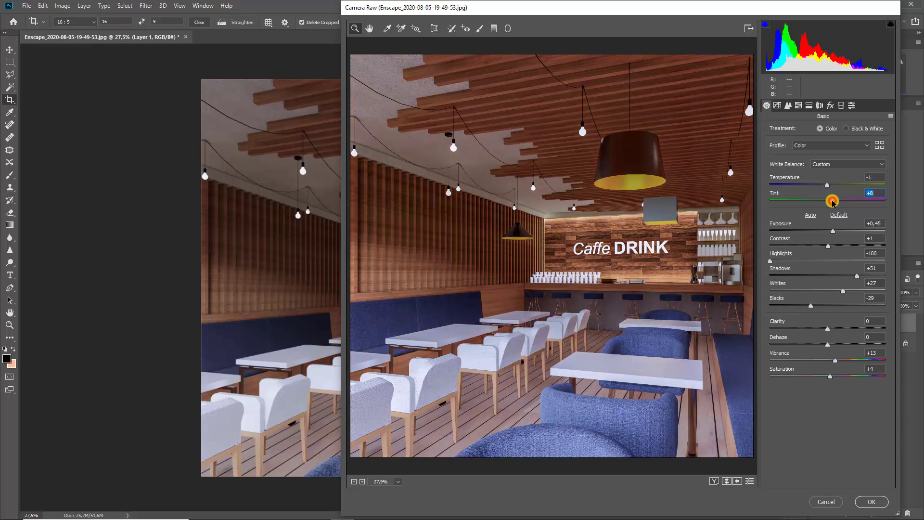
pyautogui.click(865, 502)
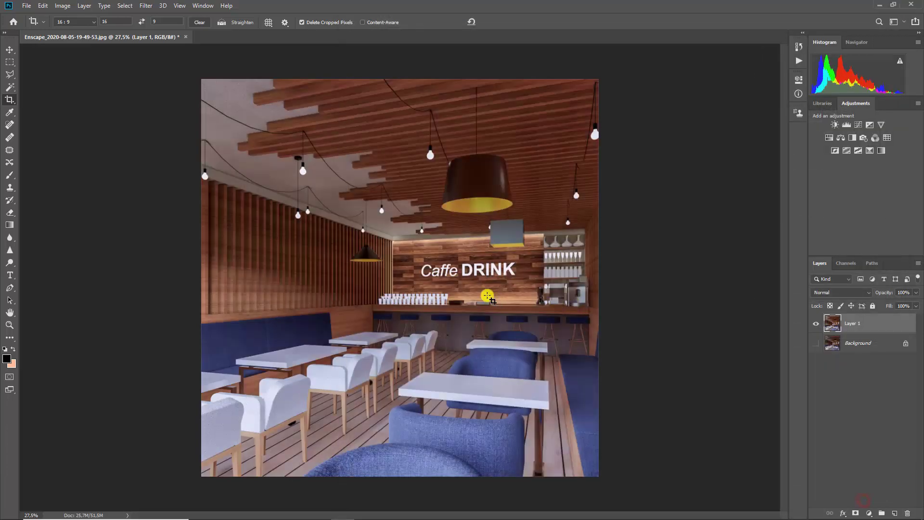
# Add a new empty Layer 2 and select a soft round brush
pyautogui.keyDown('alt'); pyautogui.scroll(-3, 487, 294); pyautogui.keyUp('alt')
pyautogui.keyDown('alt'); pyautogui.scroll(2, 388, 278); pyautogui.keyUp('alt')
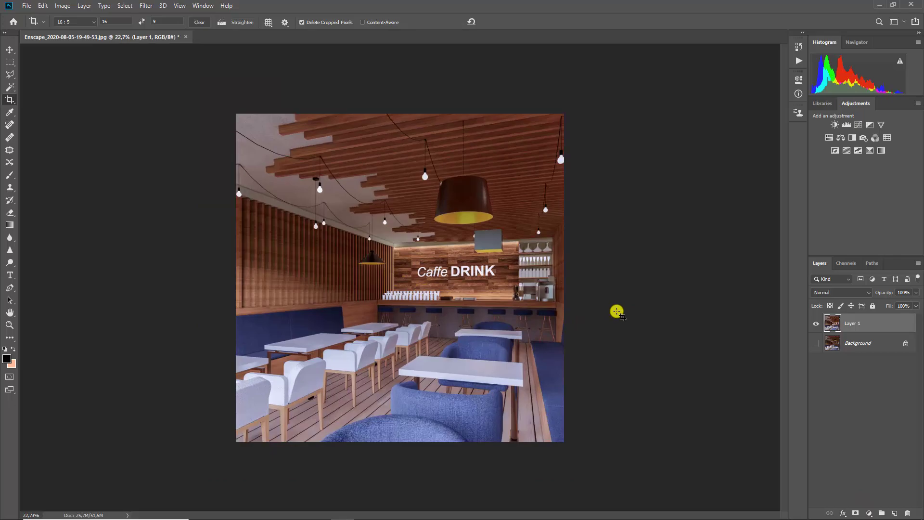
pyautogui.click(894, 513)
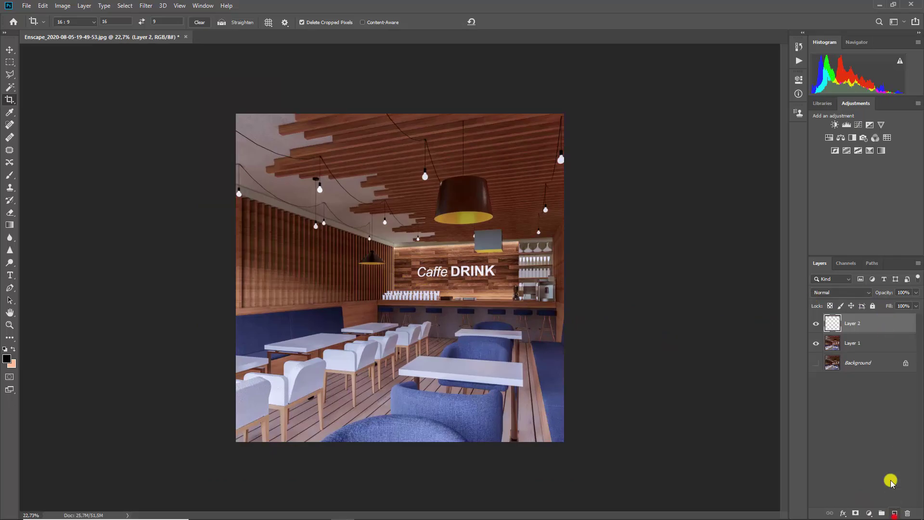
pyautogui.keyDown('alt'); pyautogui.scroll(1, 404, 175); pyautogui.keyUp('alt')
pyautogui.keyDown('alt'); pyautogui.scroll(2, 437, 190); pyautogui.keyUp('alt')
pyautogui.keyDown('alt'); pyautogui.scroll(1, 440, 171); pyautogui.keyUp('alt')
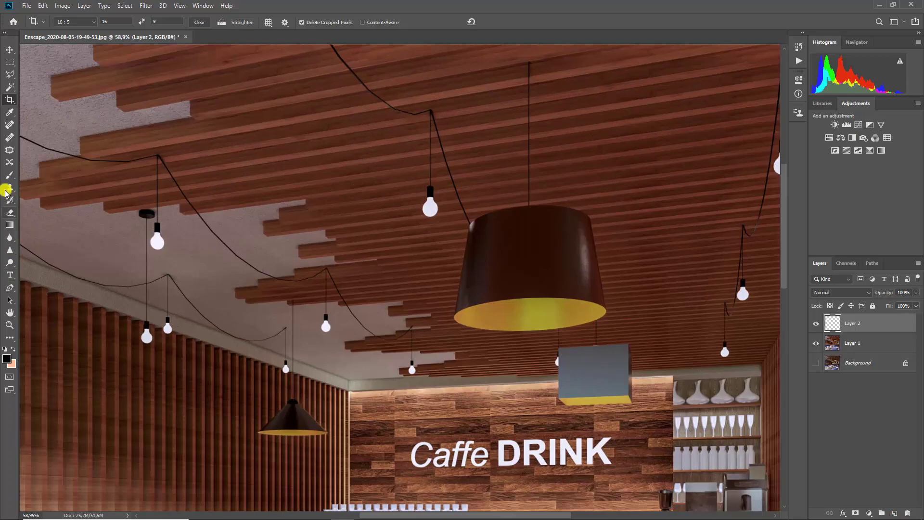
pyautogui.click(9, 176)
pyautogui.rightClick(322, 208)
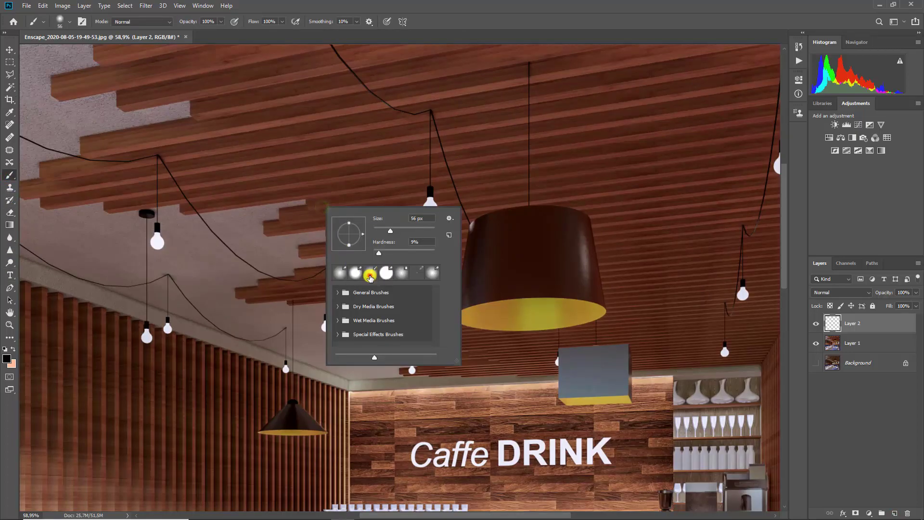
pyautogui.click(373, 273)
pyautogui.click(452, 193)
pyautogui.hotkey('ctrl', 'z')
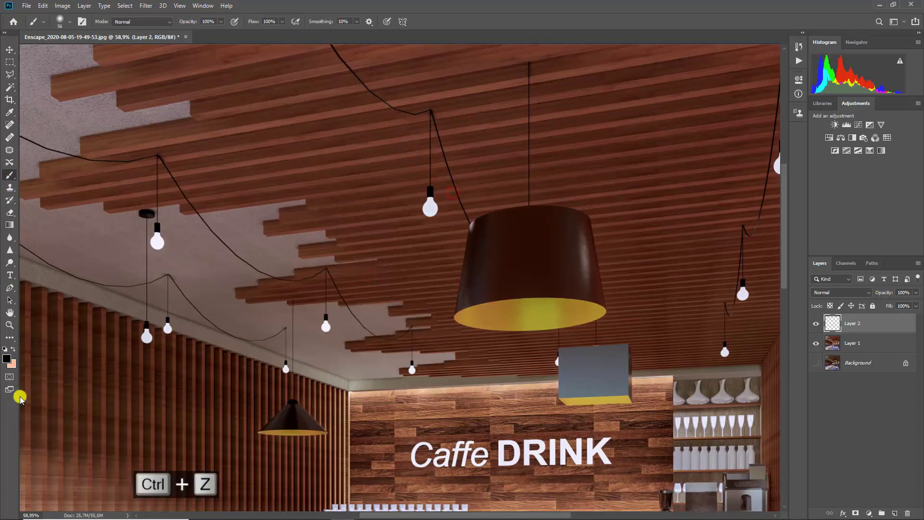
# Paint a 91 px soft white glow on the pendant bulb left of the big lamp
pyautogui.click(6, 360)
pyautogui.click(599, 197)
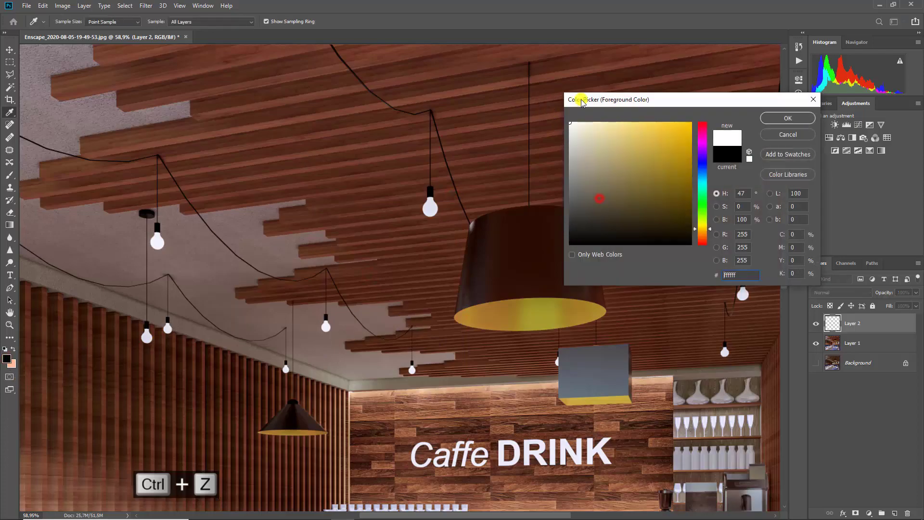
pyautogui.click(772, 117)
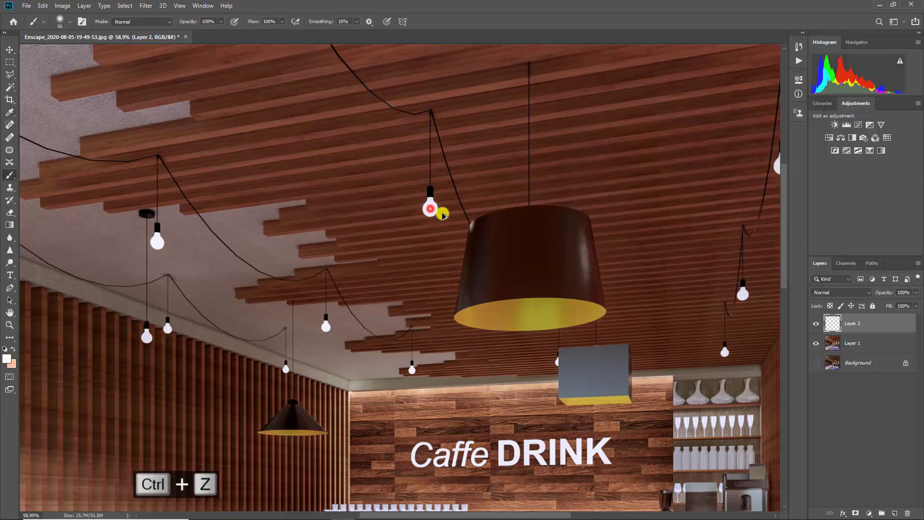
pyautogui.keyDown('alt'); pyautogui.scroll(2, 442, 212); pyautogui.keyUp('alt')
pyautogui.keyDown('alt'); pyautogui.scroll(2, 441, 212); pyautogui.keyUp('alt')
pyautogui.rightClick(386, 262)
pyautogui.moveTo(437, 289); pyautogui.dragTo(466, 287)
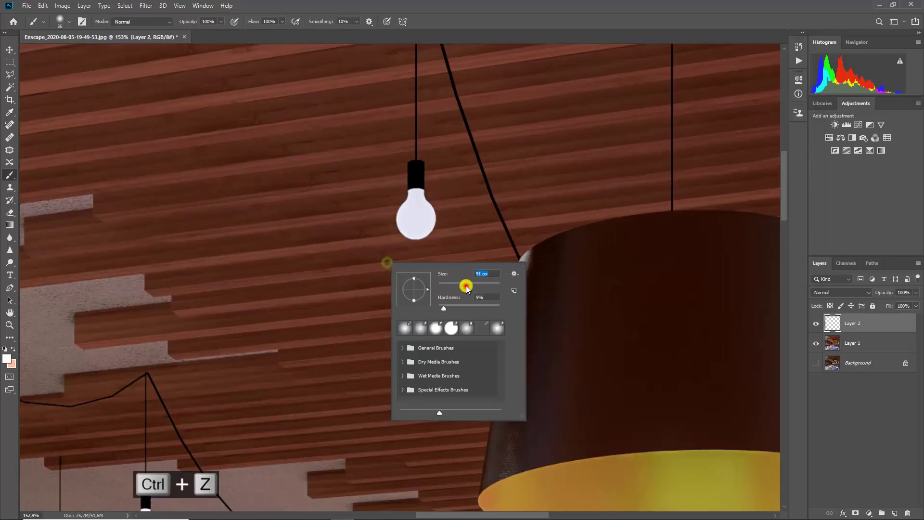
pyautogui.click(414, 213)
pyautogui.keyDown('alt'); pyautogui.scroll(-2, 385, 294); pyautogui.keyUp('alt')
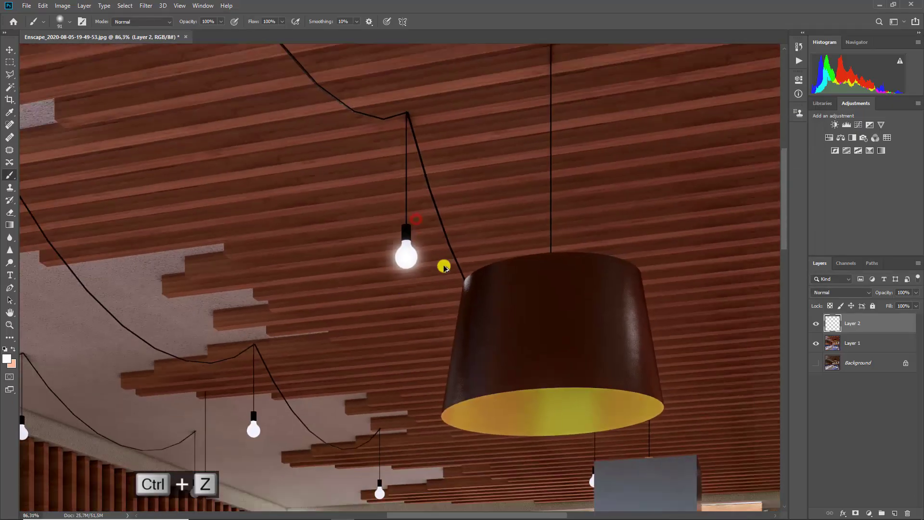
pyautogui.keyDown('alt'); pyautogui.scroll(-3, 443, 267); pyautogui.keyUp('alt')
pyautogui.keyDown('alt'); pyautogui.scroll(2, 425, 130); pyautogui.keyUp('alt')
pyautogui.keyDown('alt'); pyautogui.scroll(3, 439, 200); pyautogui.keyUp('alt')
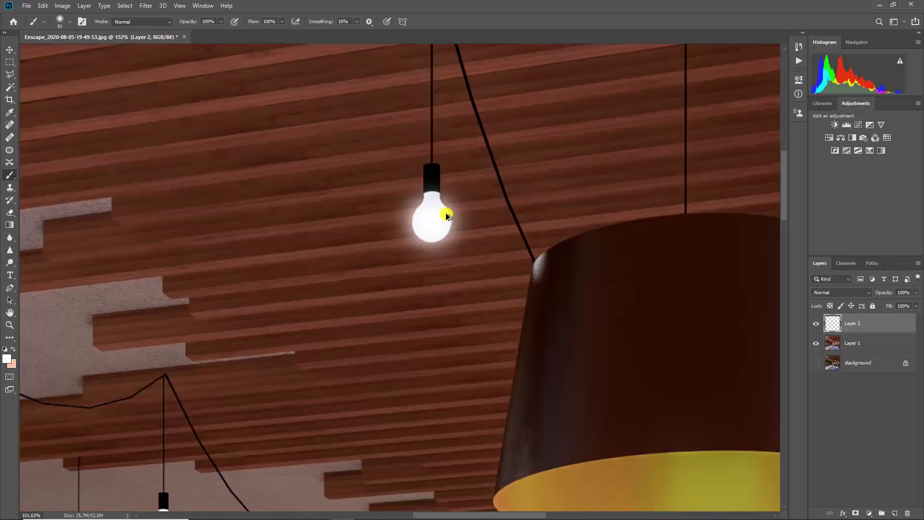
pyautogui.keyDown('alt'); pyautogui.scroll(2, 443, 212); pyautogui.keyUp('alt')
pyautogui.keyDown('alt'); pyautogui.scroll(-2, 423, 216); pyautogui.keyUp('alt')
pyautogui.keyDown('alt'); pyautogui.scroll(-2, 426, 226); pyautogui.keyUp('alt')
pyautogui.keyDown('alt'); pyautogui.scroll(-2, 408, 228); pyautogui.keyUp('alt')
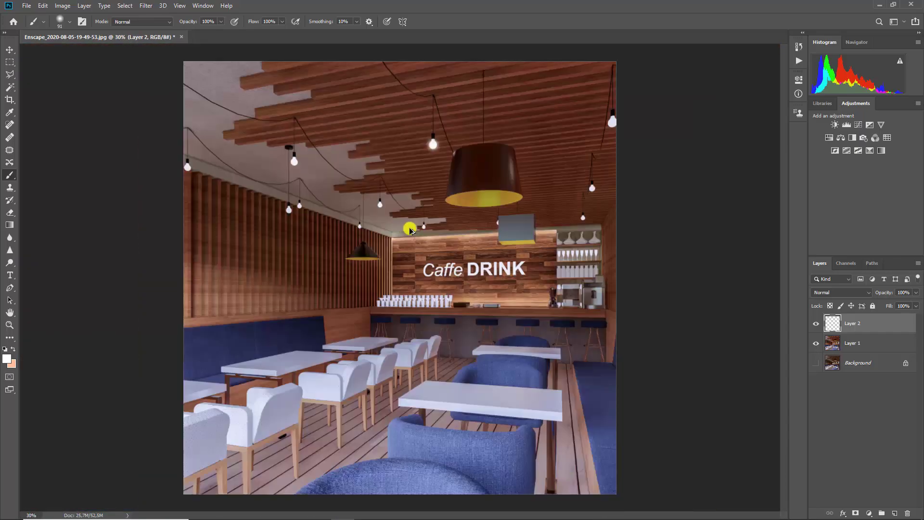
pyautogui.keyDown('alt'); pyautogui.scroll(1, 408, 226); pyautogui.keyUp('alt')
pyautogui.keyDown('alt'); pyautogui.scroll(1, 426, 159); pyautogui.keyUp('alt')
pyautogui.keyDown('alt'); pyautogui.scroll(3, 426, 159); pyautogui.keyUp('alt')
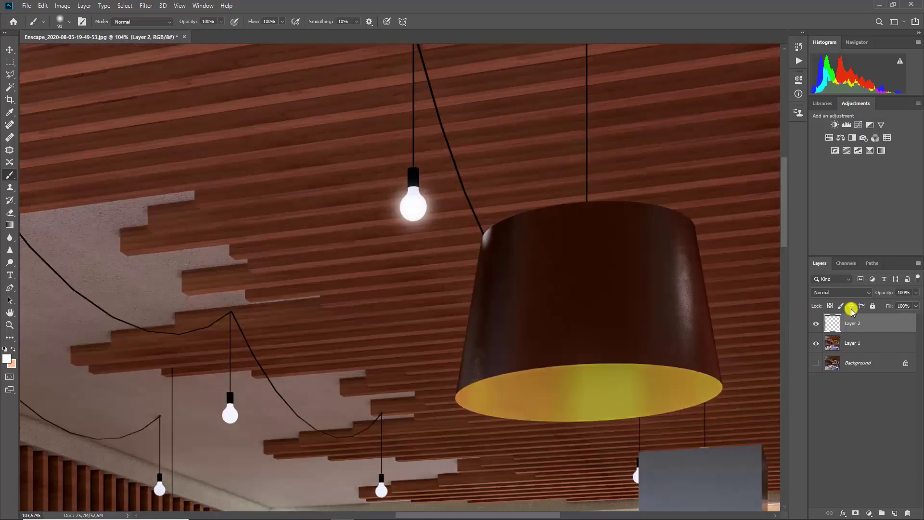
pyautogui.click(843, 292)
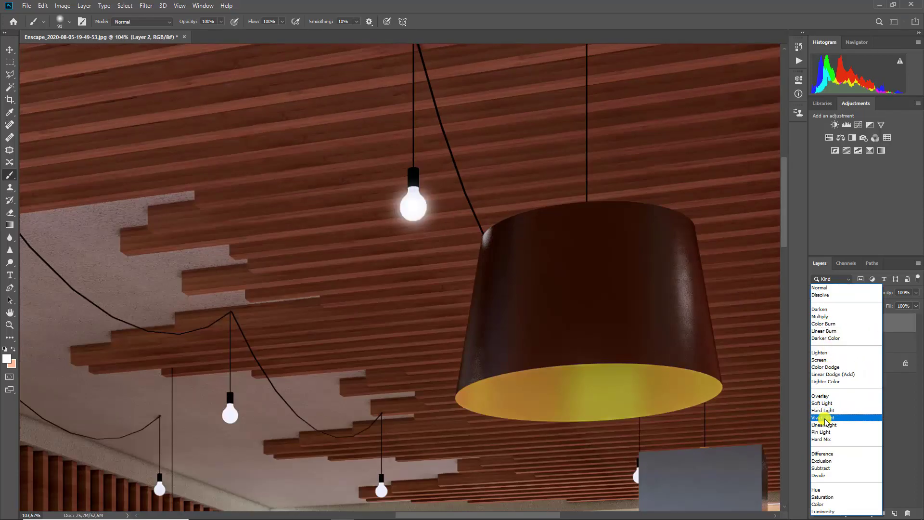
# Set the glow layer to Overlay and copy it onto other ceiling bulbs, including a right-side one
pyautogui.click(824, 395)
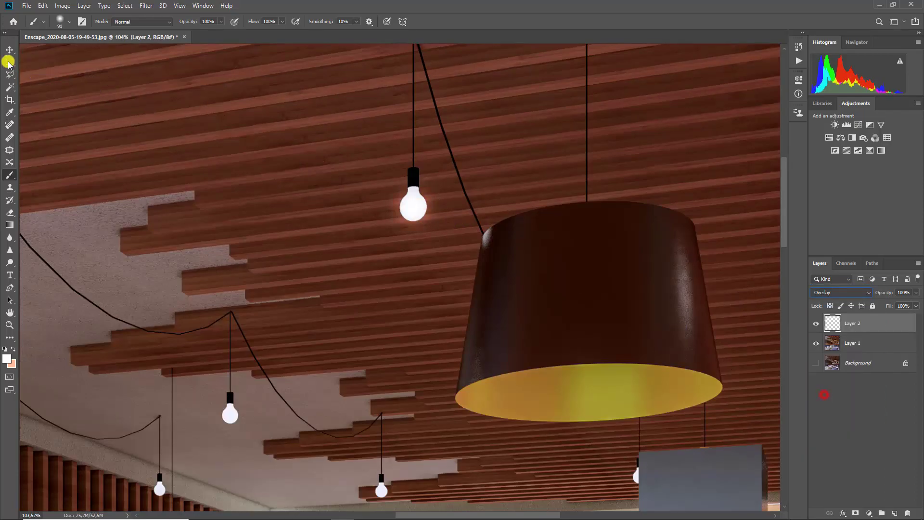
pyautogui.click(10, 50)
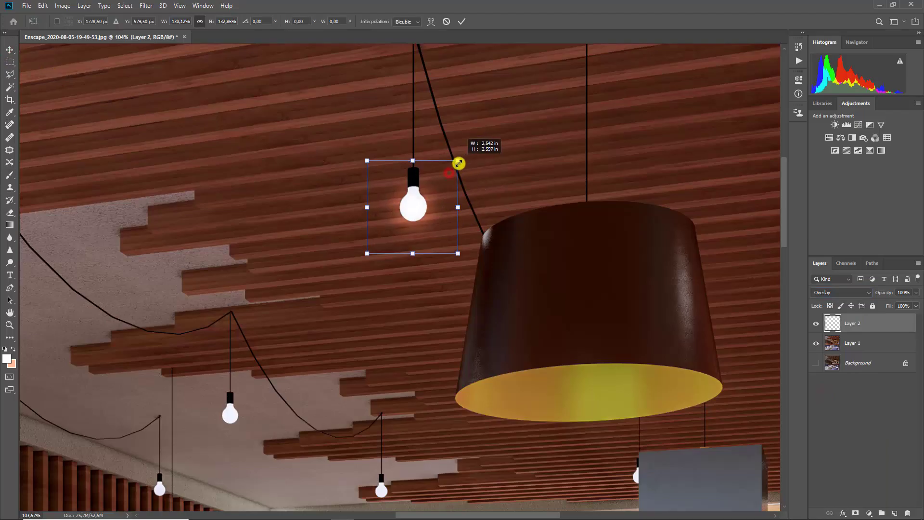
pyautogui.keyDown('alt'); pyautogui.scroll(-5, 362, 251); pyautogui.keyUp('alt')
pyautogui.keyDown('alt'); pyautogui.scroll(-2, 362, 251); pyautogui.keyUp('alt')
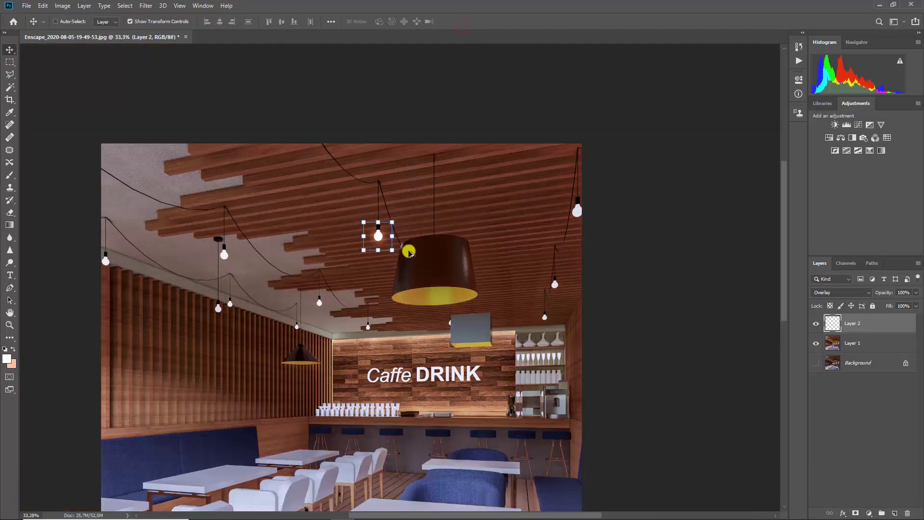
pyautogui.keyDown('alt'); pyautogui.scroll(1, 437, 237); pyautogui.keyUp('alt')
pyautogui.hotkey('ctrl', 'j')
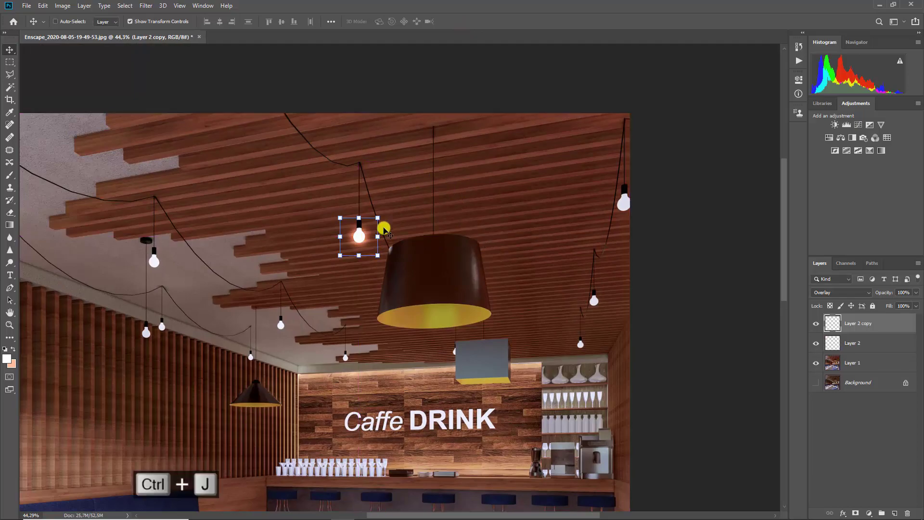
pyautogui.moveTo(362, 236)
pyautogui.keyDown('ctrl'); pyautogui.mouseDown()
pyautogui.moveTo(610, 215)
pyautogui.moveTo(155, 261)
pyautogui.moveTo(148, 332)
pyautogui.moveTo(251, 358)
pyautogui.moveTo(281, 327)
pyautogui.moveTo(465, 373)
pyautogui.mouseUp(); pyautogui.keyUp('ctrl')
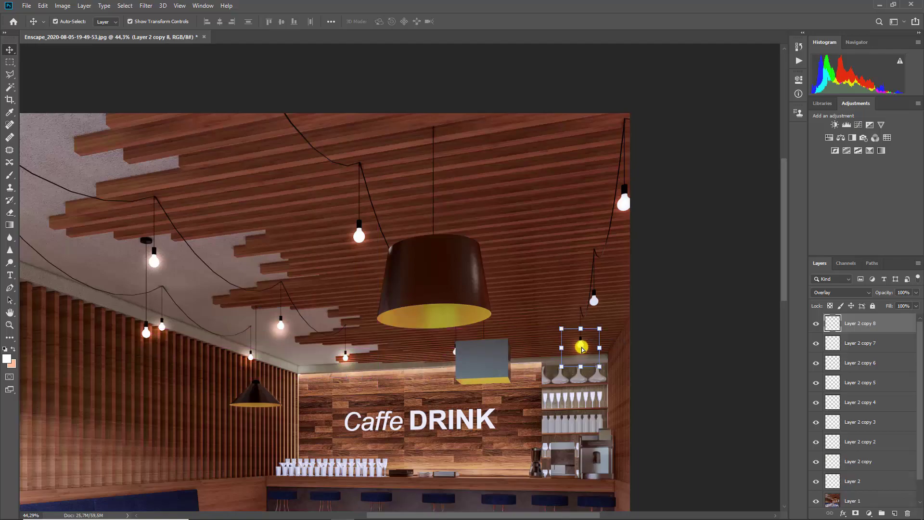
pyautogui.keyDown('ctrl'); pyautogui.keyDown('alt'); pyautogui.moveTo(580, 343); pyautogui.dragTo(594, 300); pyautogui.keyUp('alt'); pyautogui.keyUp('ctrl')
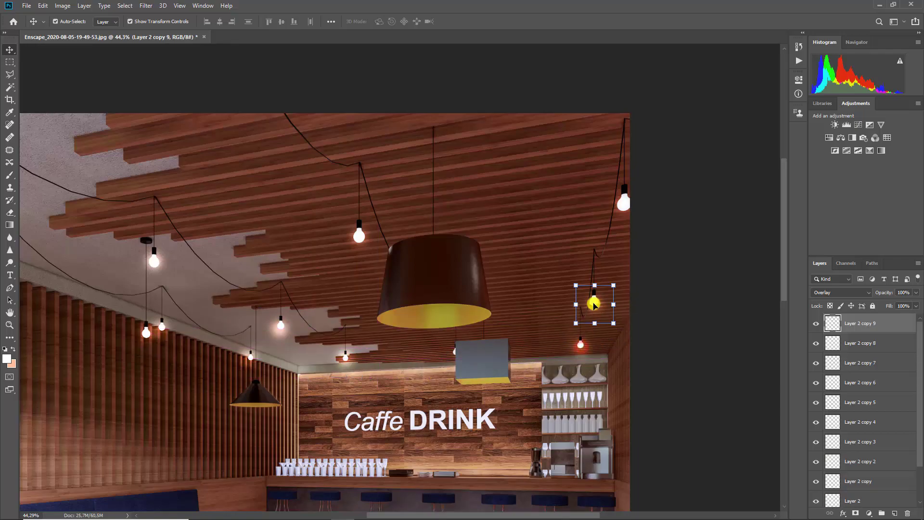
# Scale down the glows on the two small bulbs over the left wall with Free Transform
pyautogui.keyDown('ctrl'); pyautogui.keyDown('alt'); pyautogui.click(383, 290); pyautogui.keyUp('alt'); pyautogui.keyUp('ctrl')
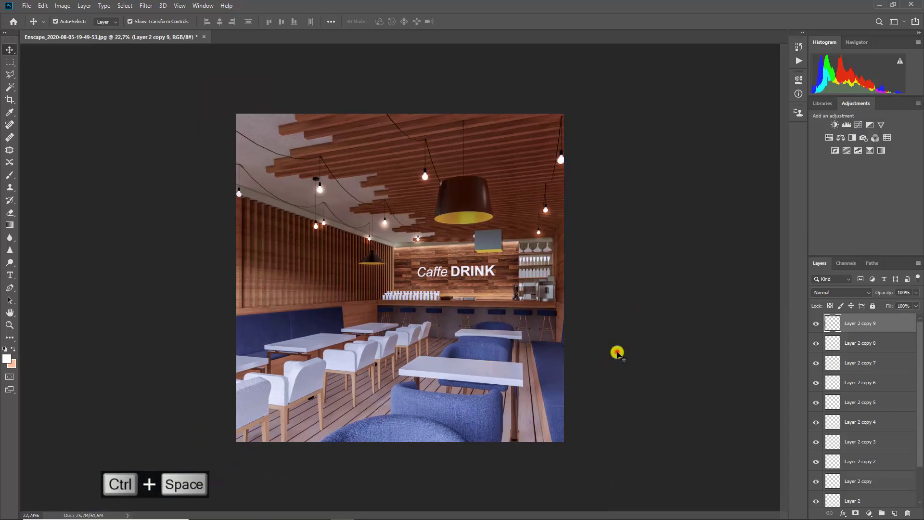
pyautogui.keyDown('ctrl'); pyautogui.keyDown('alt'); pyautogui.click(617, 352); pyautogui.keyUp('alt'); pyautogui.keyUp('ctrl')
pyautogui.moveTo(397, 316)
pyautogui.keyDown('ctrl'); pyautogui.mouseDown()
pyautogui.moveTo(321, 222)
pyautogui.moveTo(340, 207)
pyautogui.mouseUp(); pyautogui.keyUp('ctrl')
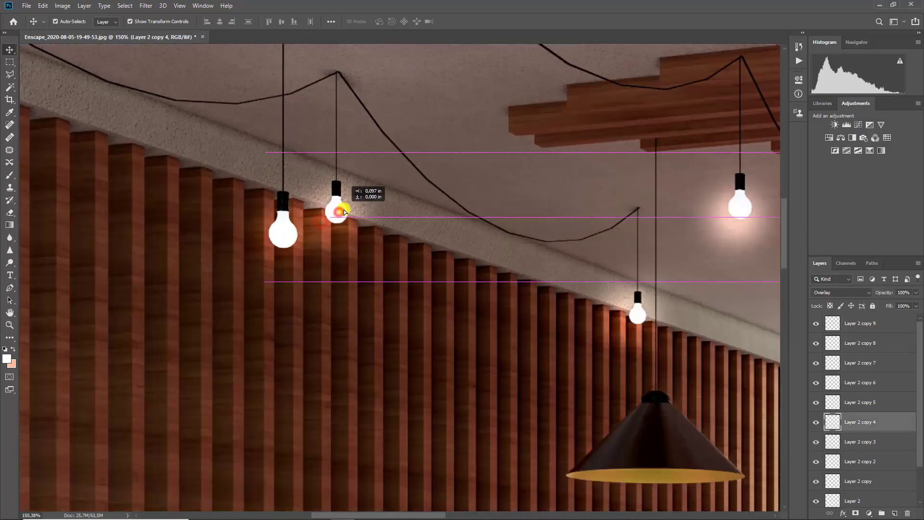
pyautogui.keyDown('alt'); pyautogui.moveTo(399, 151); pyautogui.dragTo(380, 173); pyautogui.keyUp('alt')
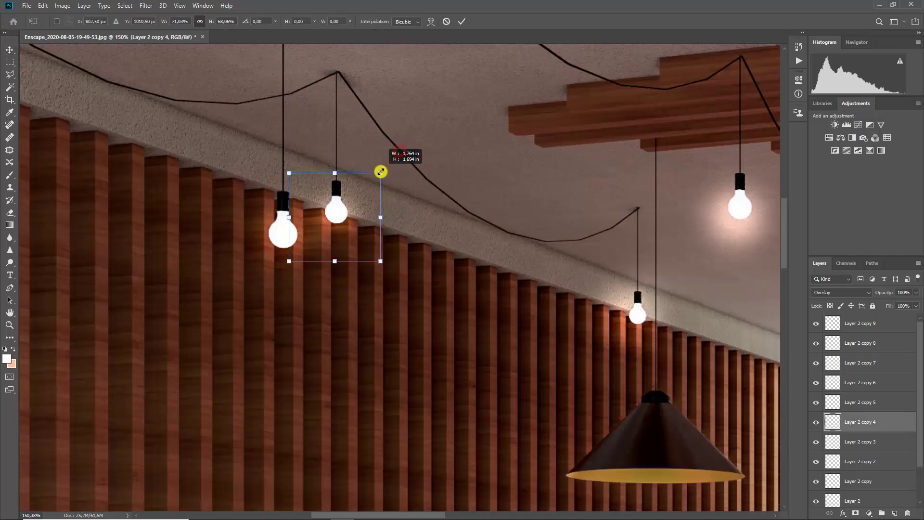
pyautogui.click(461, 21)
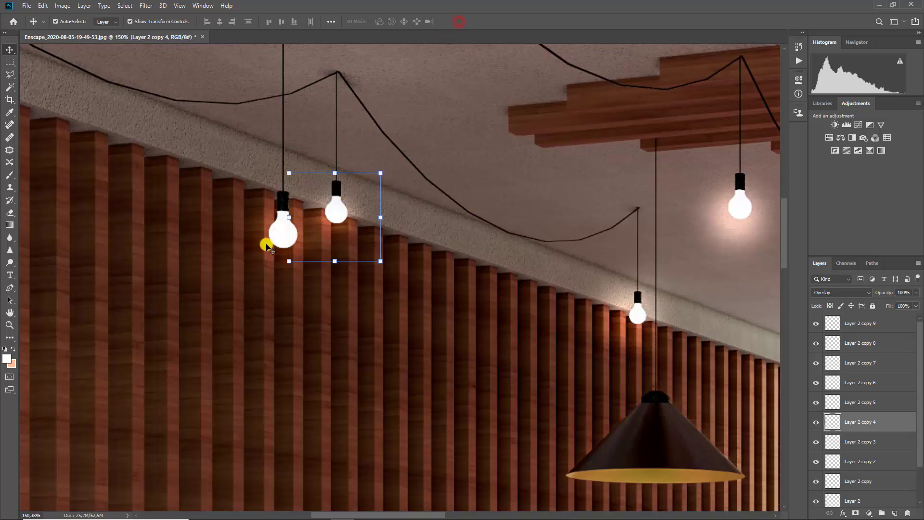
pyautogui.click(269, 240)
pyautogui.keyDown('alt'); pyautogui.moveTo(349, 168); pyautogui.dragTo(342, 174); pyautogui.keyUp('alt')
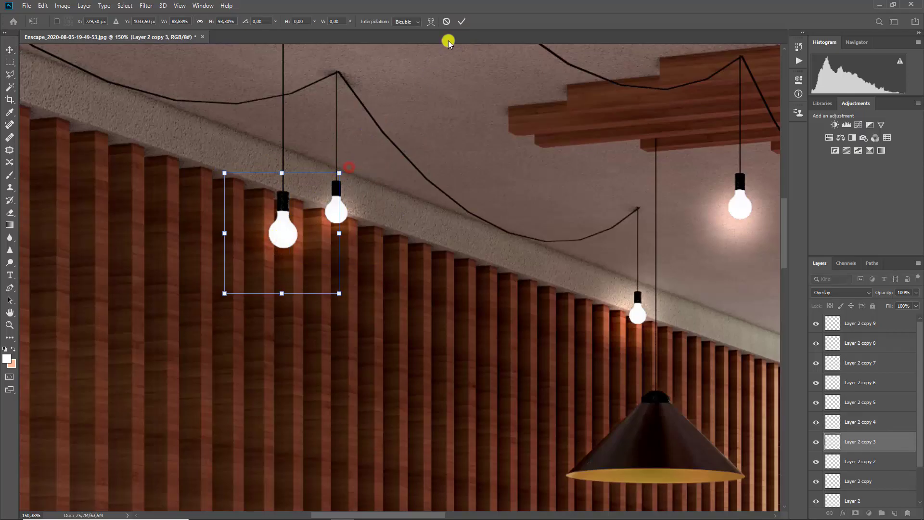
pyautogui.click(464, 21)
# Select all glow layers from Layer 2 copy 9 down to Layer 2
pyautogui.keyDown('alt'); pyautogui.scroll(-5, 312, 224); pyautogui.keyUp('alt')
pyautogui.keyDown('alt'); pyautogui.scroll(-2, 587, 347); pyautogui.keyUp('alt')
pyautogui.keyDown('alt'); pyautogui.scroll(3, 569, 324); pyautogui.keyUp('alt')
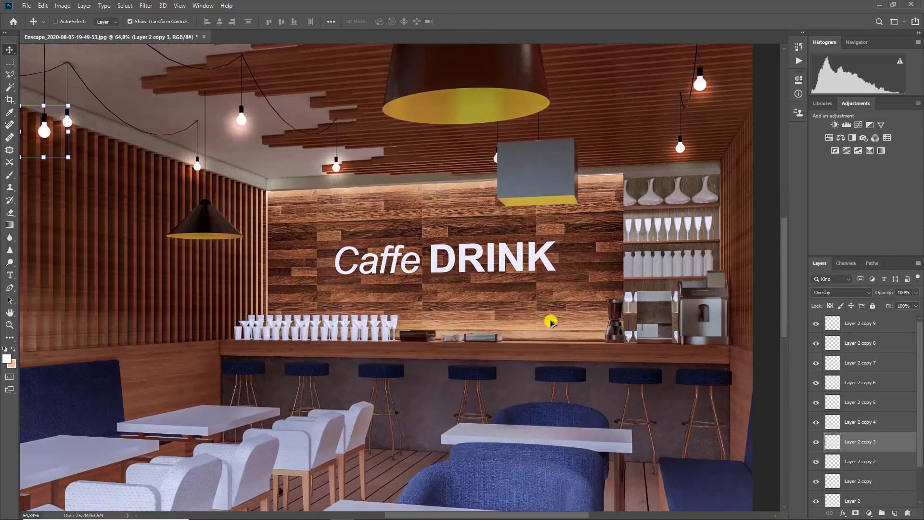
pyautogui.keyDown('alt'); pyautogui.scroll(3, 425, 288); pyautogui.keyUp('alt')
pyautogui.keyDown('alt'); pyautogui.scroll(-2, 428, 347); pyautogui.keyUp('alt')
pyautogui.keyDown('alt'); pyautogui.scroll(-2, 500, 289); pyautogui.keyUp('alt')
pyautogui.keyDown('alt'); pyautogui.scroll(-3, 464, 295); pyautogui.keyUp('alt')
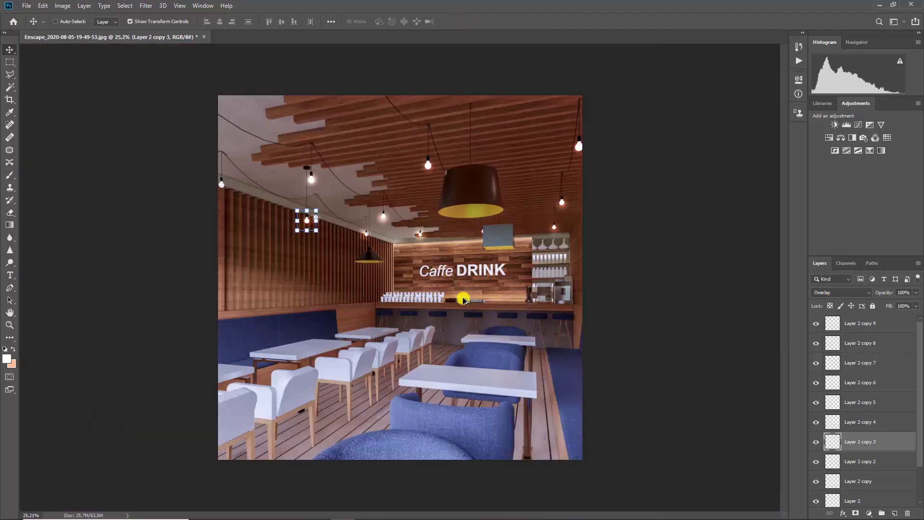
pyautogui.keyDown('alt'); pyautogui.scroll(2, 431, 262); pyautogui.keyUp('alt')
pyautogui.keyDown('alt'); pyautogui.scroll(5, 545, 177); pyautogui.keyUp('alt')
pyautogui.keyDown('alt'); pyautogui.scroll(2, 545, 177); pyautogui.keyUp('alt')
pyautogui.keyDown('alt'); pyautogui.scroll(-2, 528, 192); pyautogui.keyUp('alt')
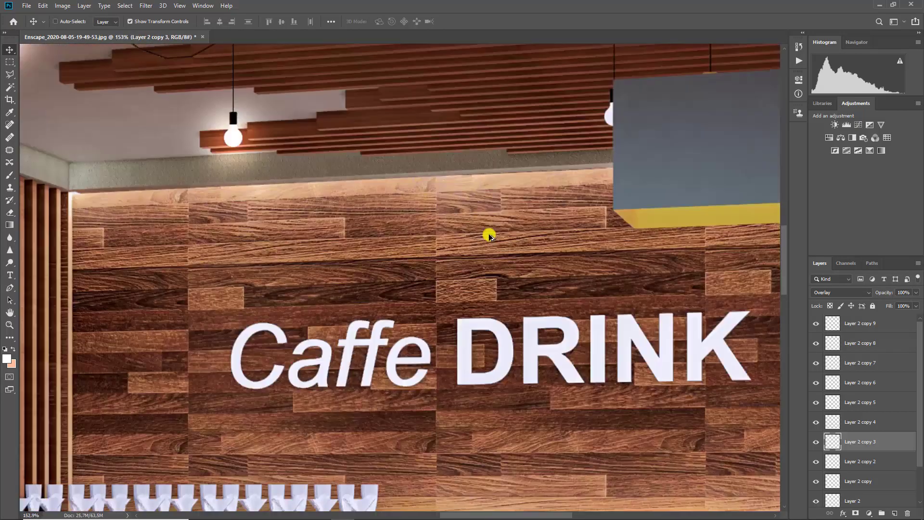
pyautogui.keyDown('alt'); pyautogui.scroll(-2, 489, 233); pyautogui.keyUp('alt')
pyautogui.keyDown('alt'); pyautogui.scroll(-2, 522, 278); pyautogui.keyUp('alt')
pyautogui.keyDown('alt'); pyautogui.scroll(-2, 522, 288); pyautogui.keyUp('alt')
pyautogui.keyDown('alt'); pyautogui.scroll(1, 369, 296); pyautogui.keyUp('alt')
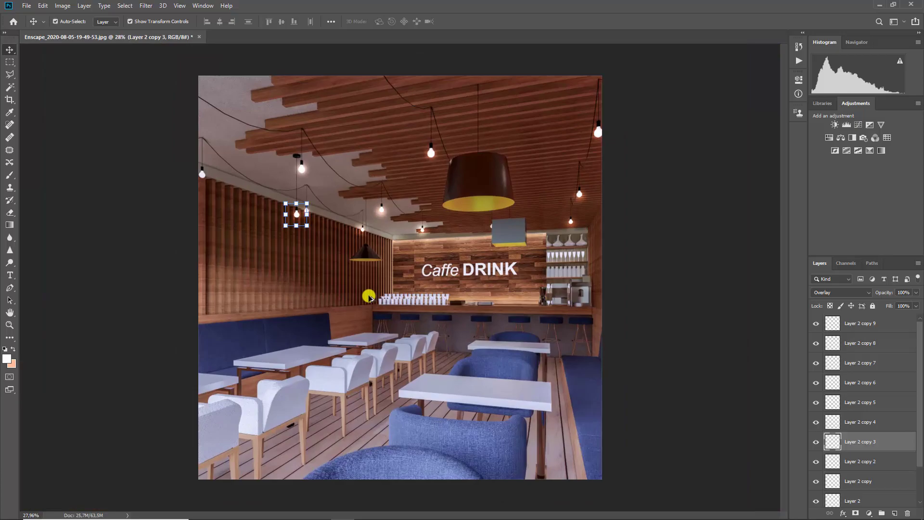
pyautogui.keyDown('alt'); pyautogui.scroll(-1, 364, 404); pyautogui.keyUp('alt')
pyautogui.keyDown('alt'); pyautogui.scroll(-1, 624, 395); pyautogui.keyUp('alt')
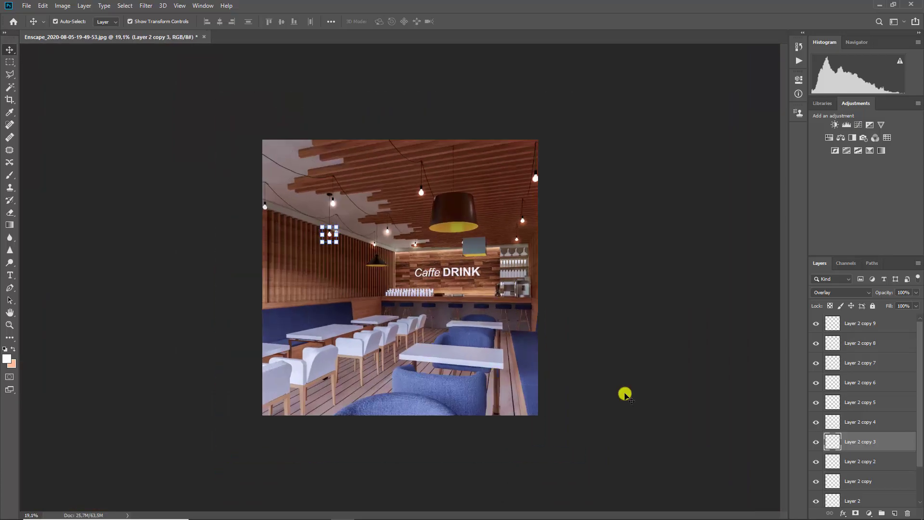
pyautogui.click(871, 320)
pyautogui.scroll(-2, 871, 336)
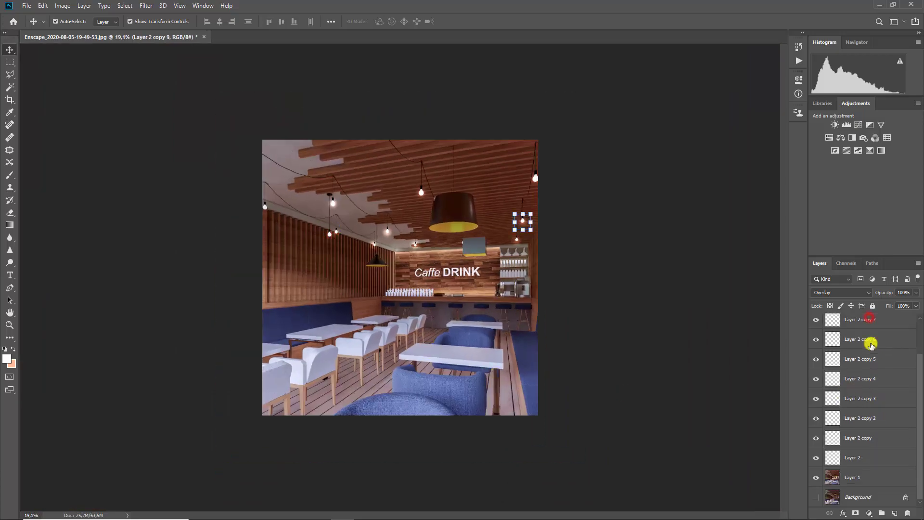
pyautogui.keyDown('shift'); pyautogui.click(865, 465); pyautogui.keyUp('shift')
# Group the selected glow layers as Group 1 and add an empty Layer 3 above it
pyautogui.hotkey('ctrl', 'g')
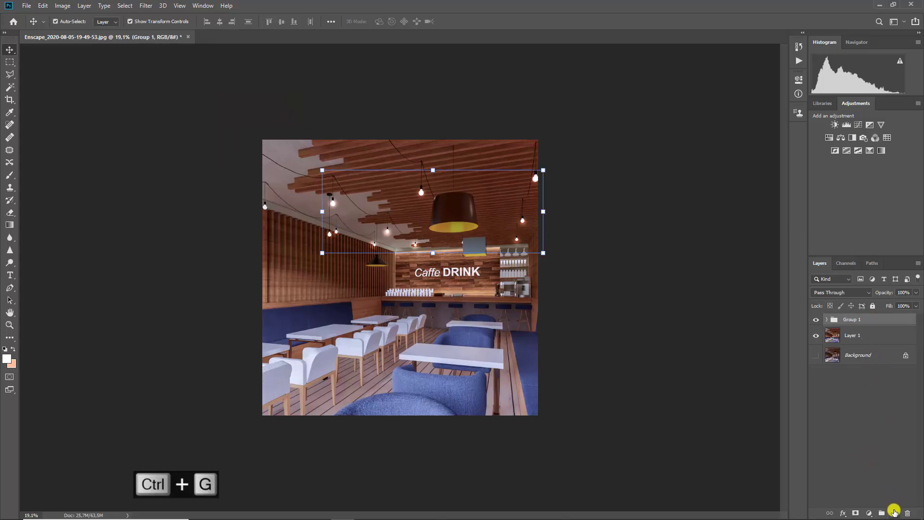
pyautogui.click(893, 511)
pyautogui.click(9, 225)
pyautogui.moveTo(181, 459); pyautogui.dragTo(398, 319)
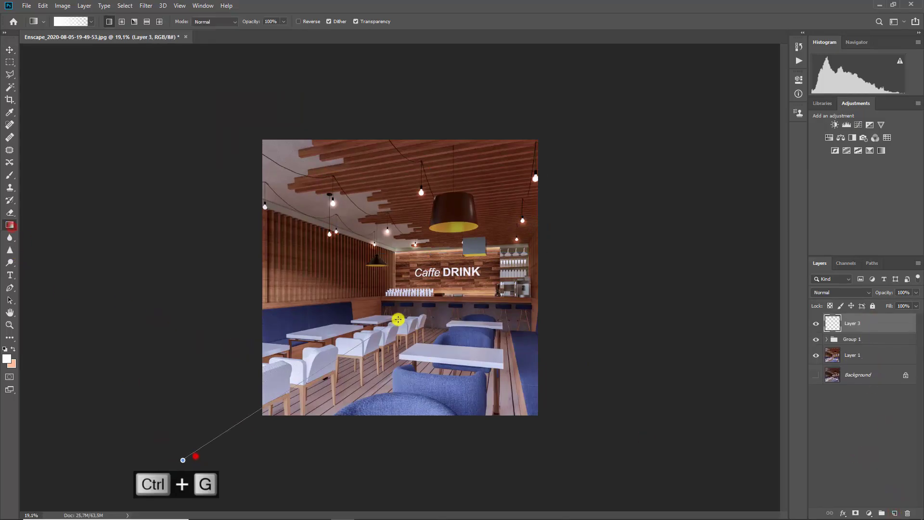
pyautogui.hotkey('ctrl', 'z')
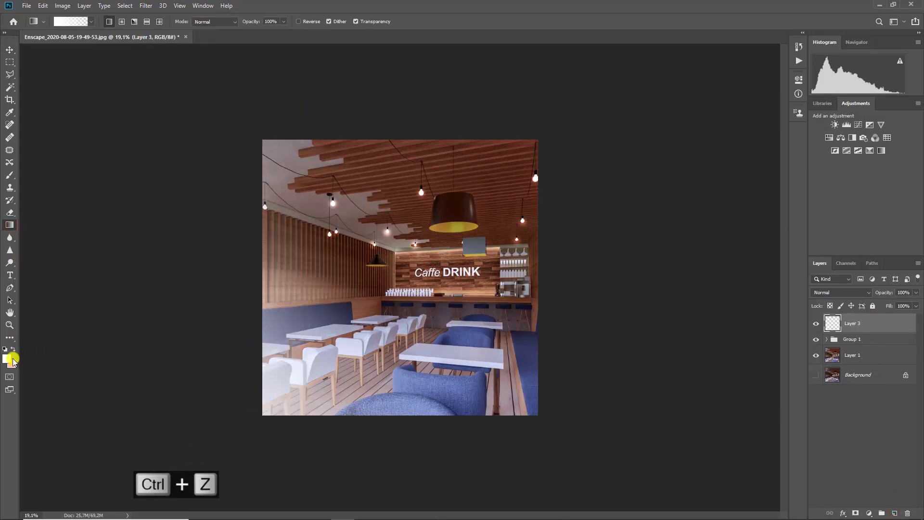
# Set the foreground to black and try several dark gradients from the image's bottom
pyautogui.click(7, 358)
pyautogui.click(518, 264)
pyautogui.click(783, 119)
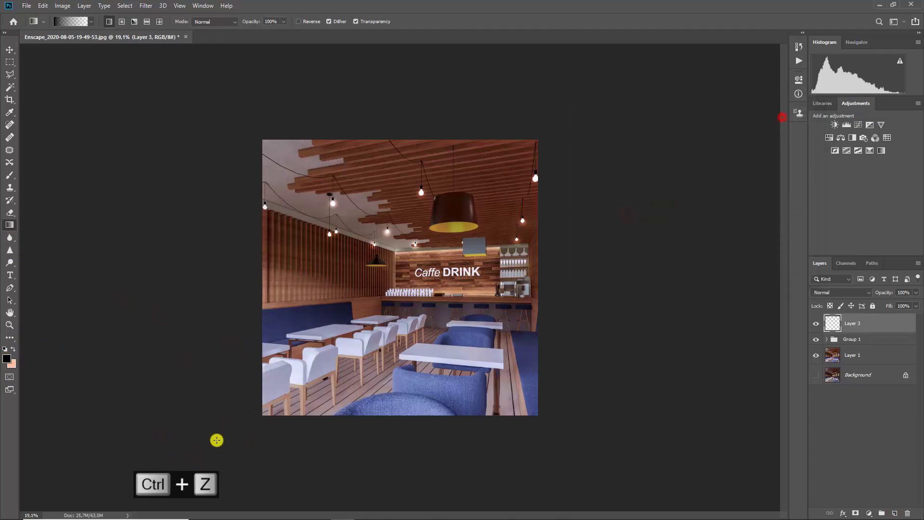
pyautogui.moveTo(200, 458); pyautogui.dragTo(447, 288)
pyautogui.hotkey('ctrl', 'z')
pyautogui.moveTo(202, 474)
pyautogui.mouseDown()
pyautogui.moveTo(395, 345)
pyautogui.moveTo(387, 436)
pyautogui.mouseUp()
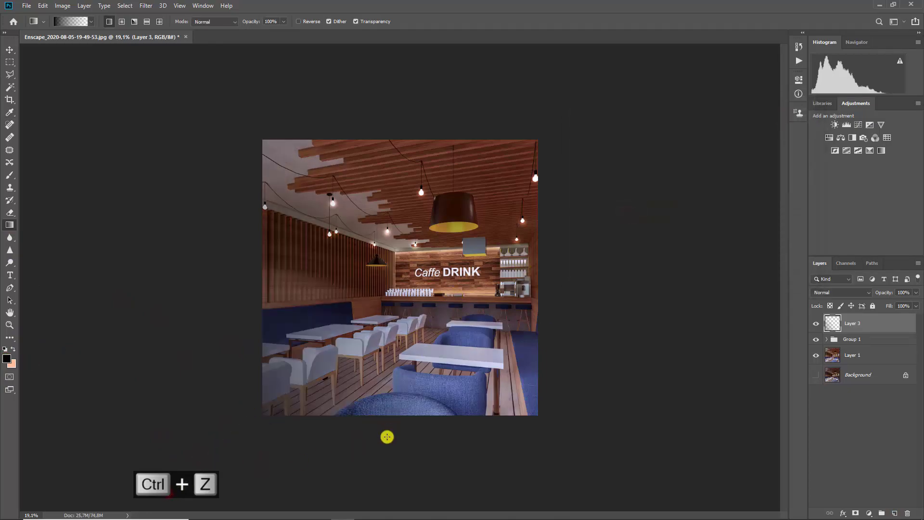
pyautogui.hotkey('ctrl', 'z')
pyautogui.moveTo(369, 480); pyautogui.dragTo(361, 267)
pyautogui.hotkey('ctrl', 'z')
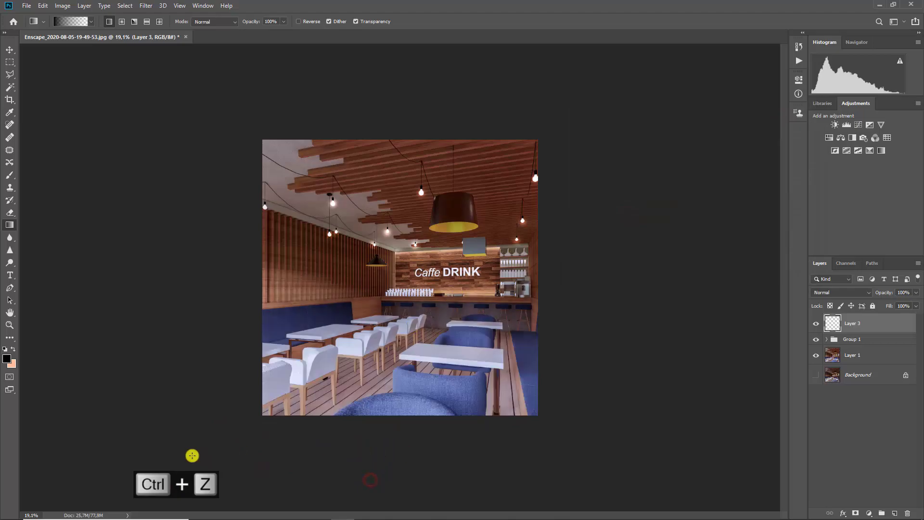
pyautogui.moveTo(168, 458)
pyautogui.mouseDown()
pyautogui.moveTo(509, 343)
pyautogui.moveTo(366, 416)
pyautogui.mouseUp()
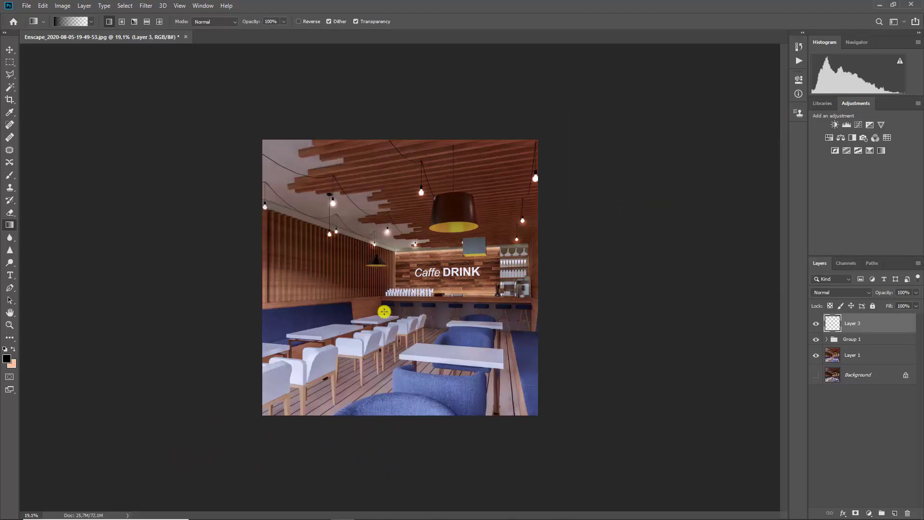
pyautogui.scroll(5, 380, 247)
pyautogui.scroll(-3, 385, 253)
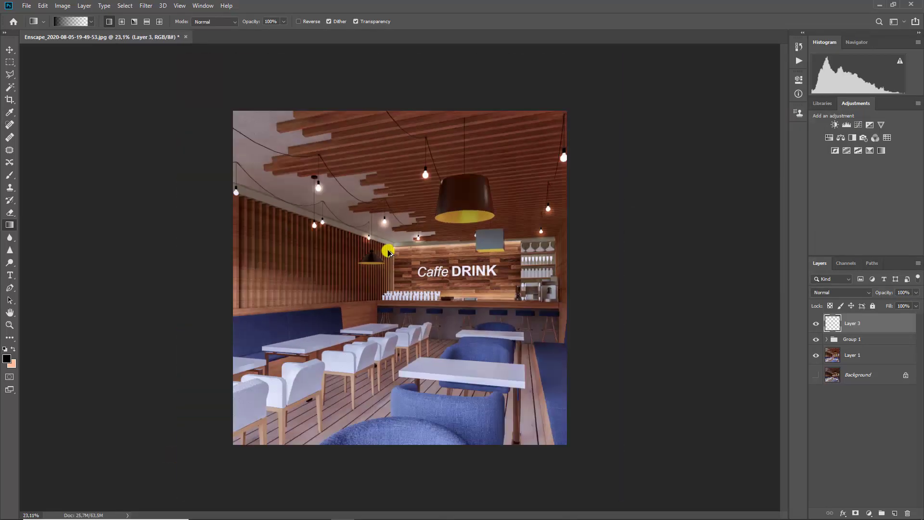
pyautogui.scroll(2, 389, 252)
pyautogui.scroll(2, 400, 356)
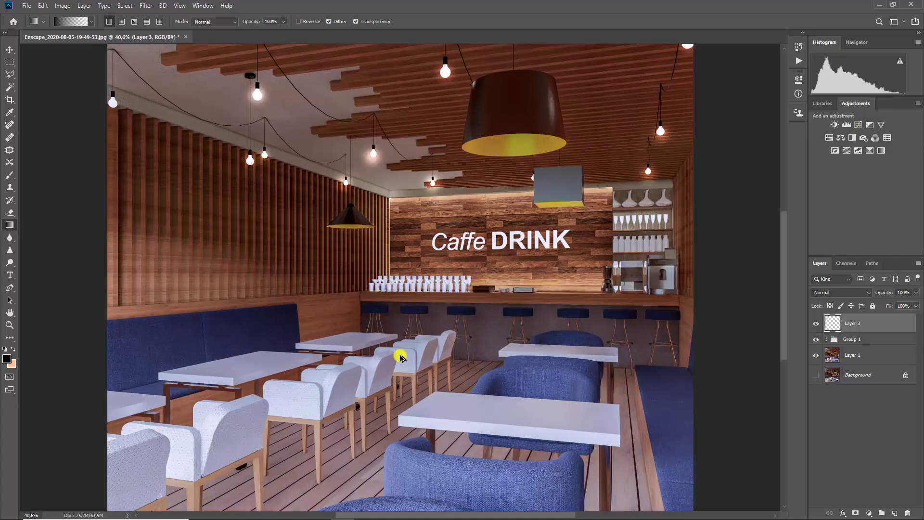
pyautogui.scroll(3, 519, 313)
pyautogui.scroll(-4, 443, 298)
pyautogui.scroll(-1, 496, 314)
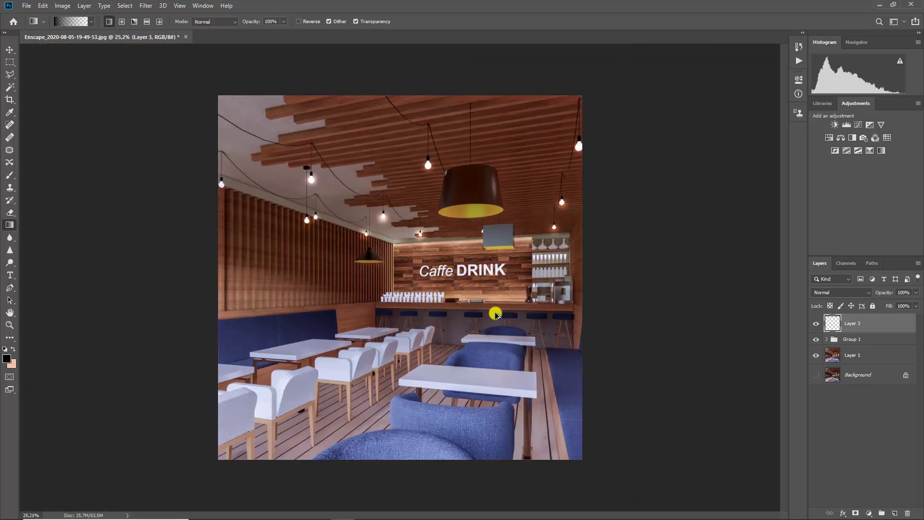
# Duplicate Layer 1 as a Soft Light copy at 74% opacity
pyautogui.click(851, 356)
pyautogui.hotkey('ctrl', 'j')
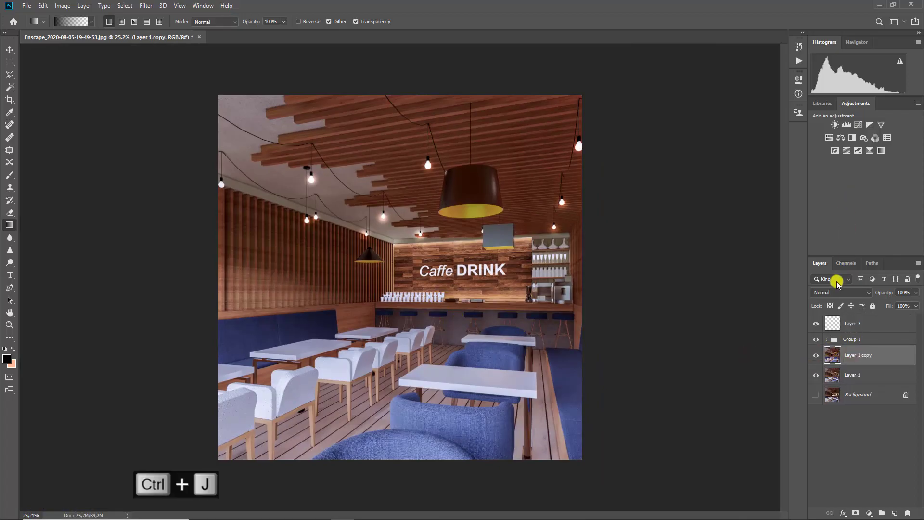
pyautogui.click(839, 293)
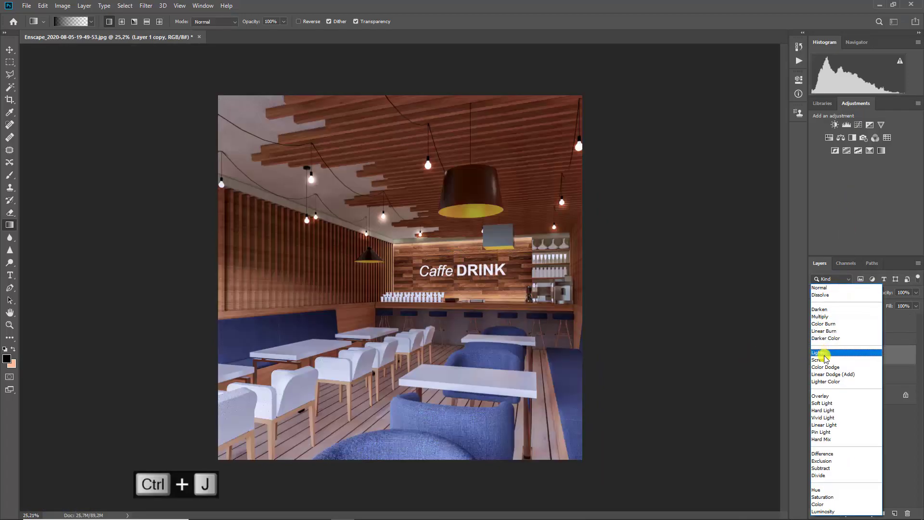
pyautogui.click(827, 404)
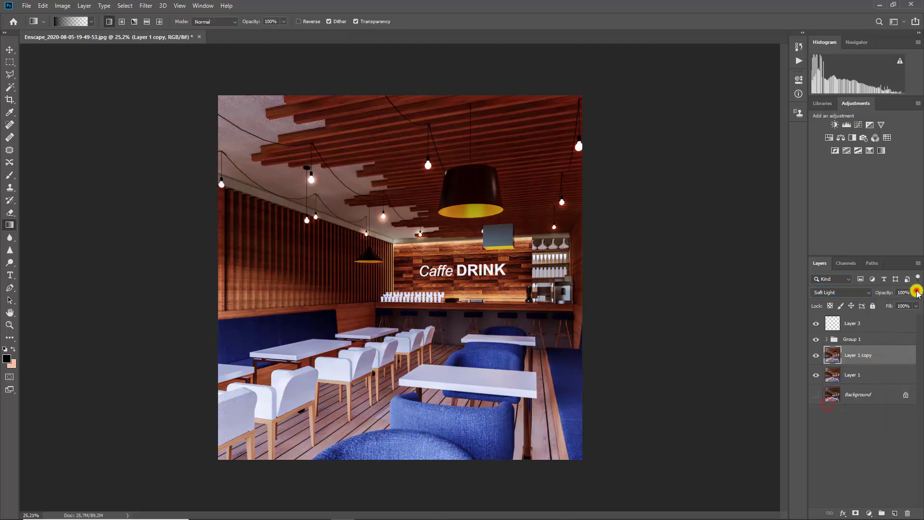
pyautogui.moveTo(917, 293)
pyautogui.mouseDown()
pyautogui.moveTo(900, 308)
pyautogui.moveTo(845, 306)
pyautogui.mouseUp()
# Lower the bulb-glow Group 1's opacity to about 54%
pyautogui.click(870, 321)
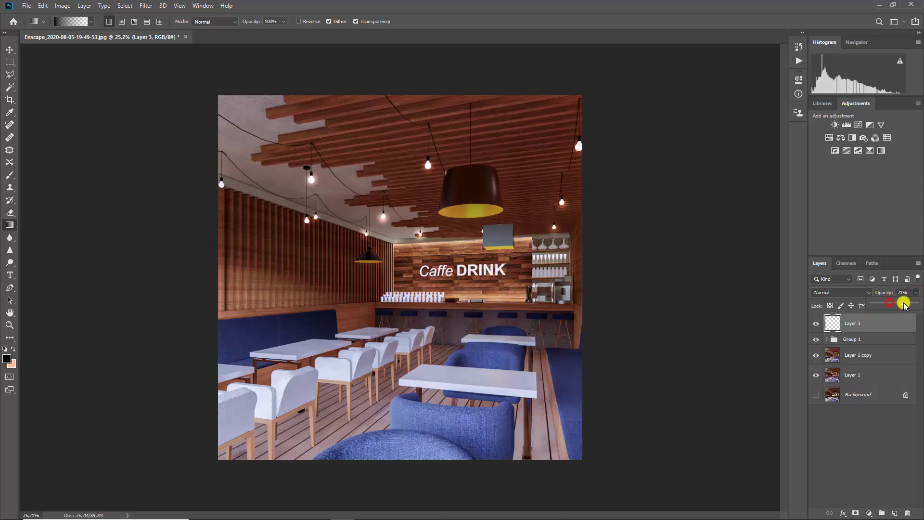
pyautogui.click(887, 353)
pyautogui.click(885, 336)
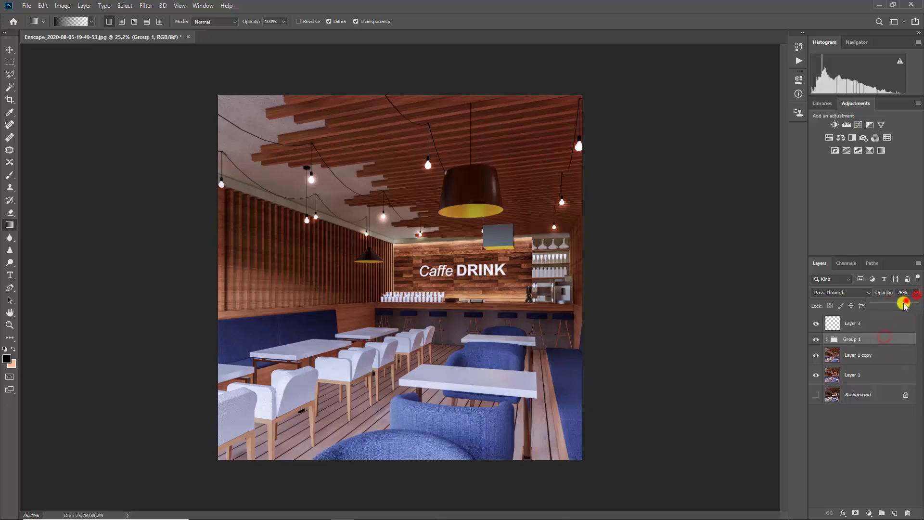
pyautogui.moveTo(889, 308); pyautogui.dragTo(903, 309)
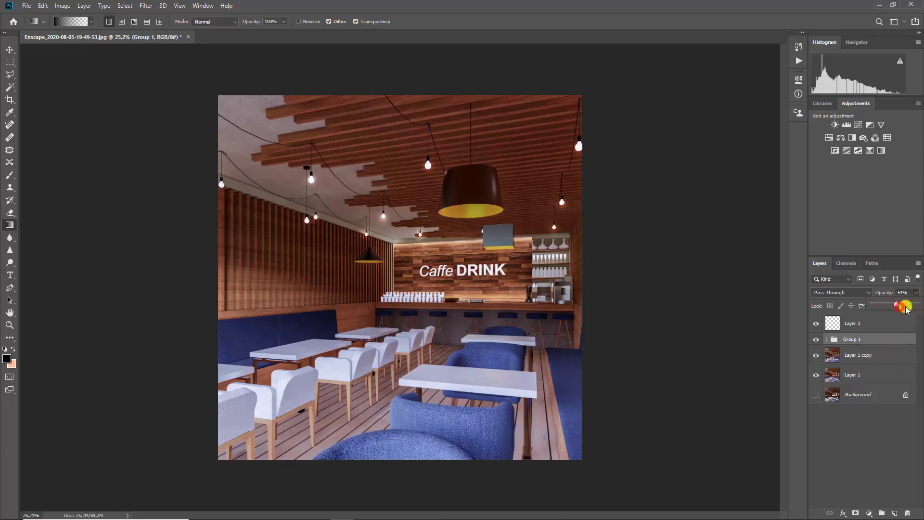
# Merge the stacked Layer 2 glow copies into a single Layer 3
pyautogui.click(828, 339)
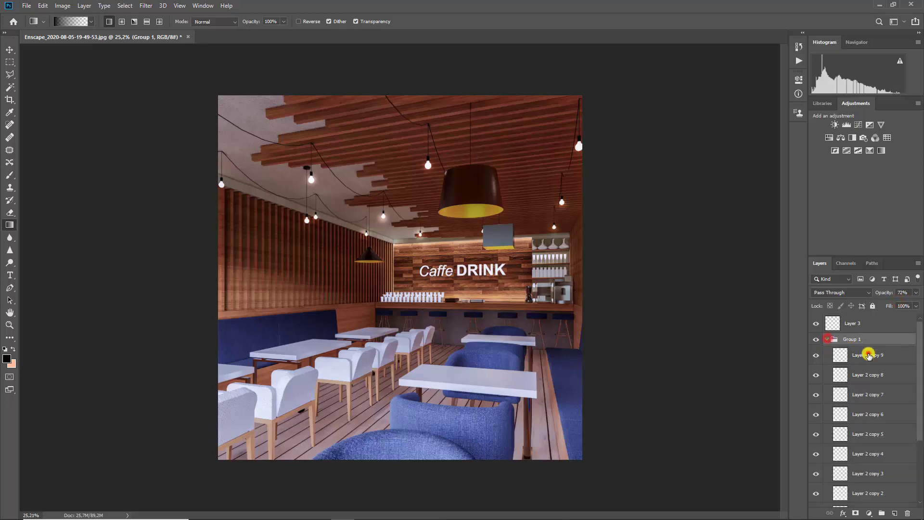
pyautogui.click(867, 353)
pyautogui.scroll(-3, 867, 374)
pyautogui.keyDown('shift'); pyautogui.click(869, 440); pyautogui.keyUp('shift')
pyautogui.rightClick(869, 440)
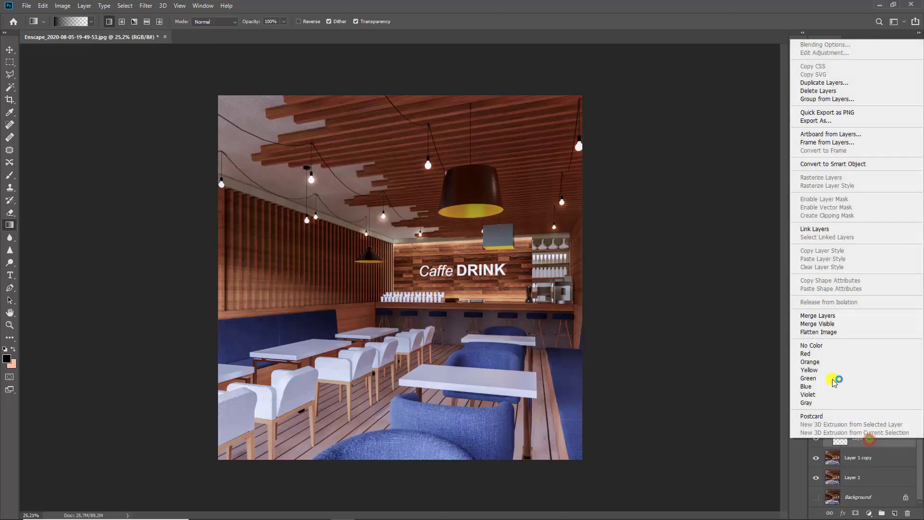
pyautogui.click(826, 314)
pyautogui.click(850, 323)
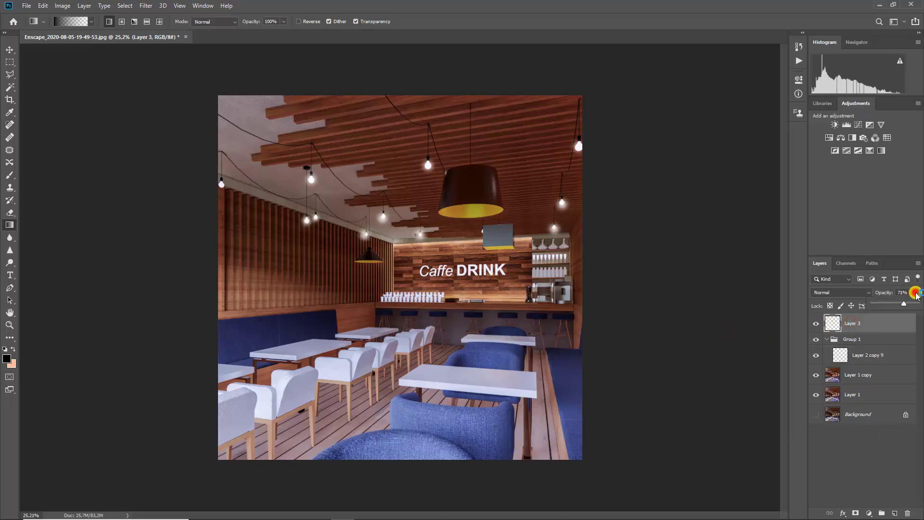
# Lower Layer 2 copy 9's opacity to 50%
pyautogui.click(868, 355)
pyautogui.click(916, 292)
pyautogui.moveTo(901, 302); pyautogui.dragTo(892, 308)
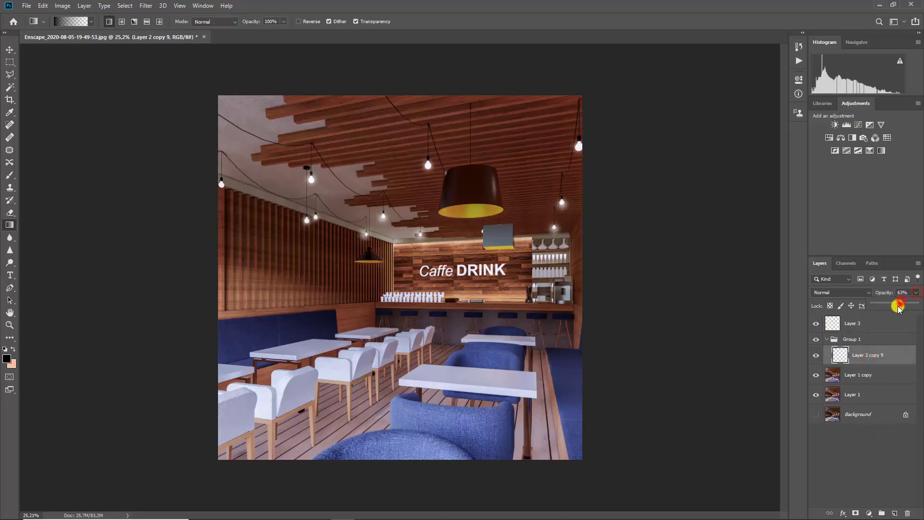
pyautogui.click(679, 315)
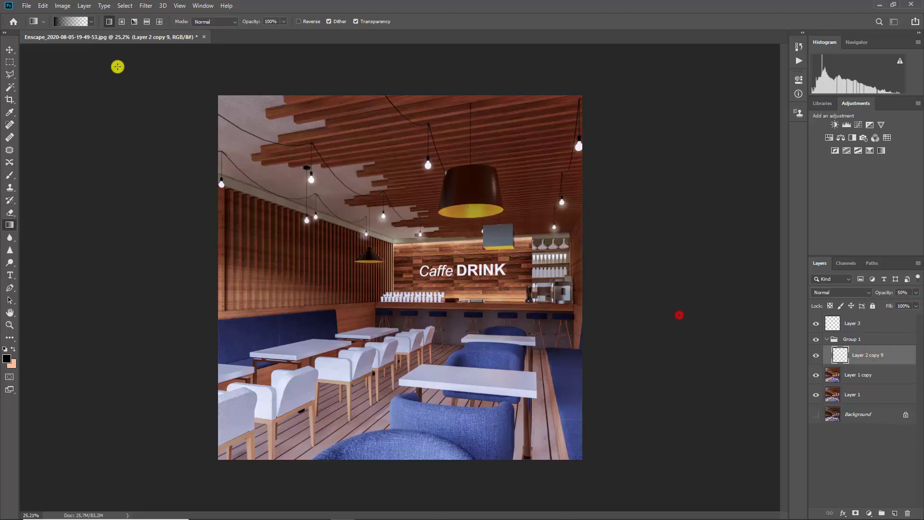
pyautogui.click(9, 49)
pyautogui.click(73, 195)
pyautogui.keyDown('alt'); pyautogui.scroll(-2, 345, 302); pyautogui.keyUp('alt')
pyautogui.keyDown('alt'); pyautogui.scroll(2, 345, 302); pyautogui.keyUp('alt')
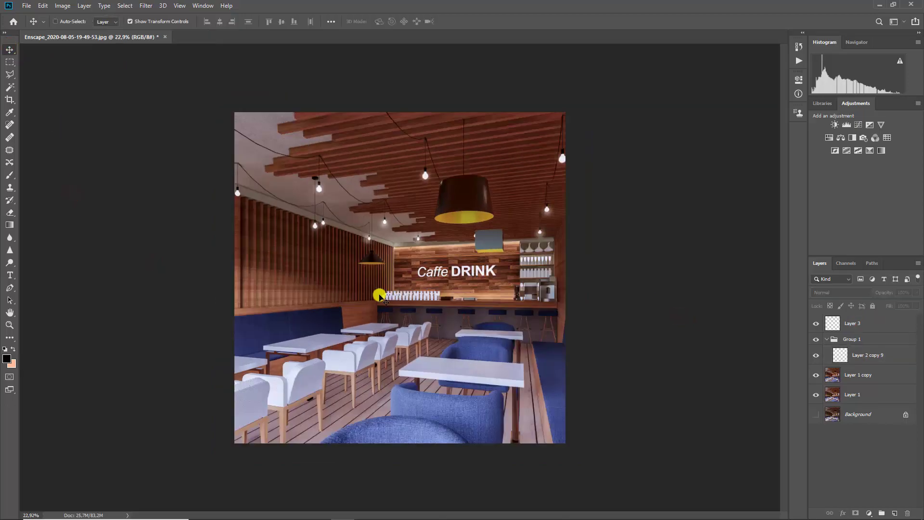
pyautogui.keyDown('alt'); pyautogui.scroll(2, 377, 308); pyautogui.keyUp('alt')
pyautogui.keyDown('alt'); pyautogui.scroll(-2, 469, 380); pyautogui.keyUp('alt')
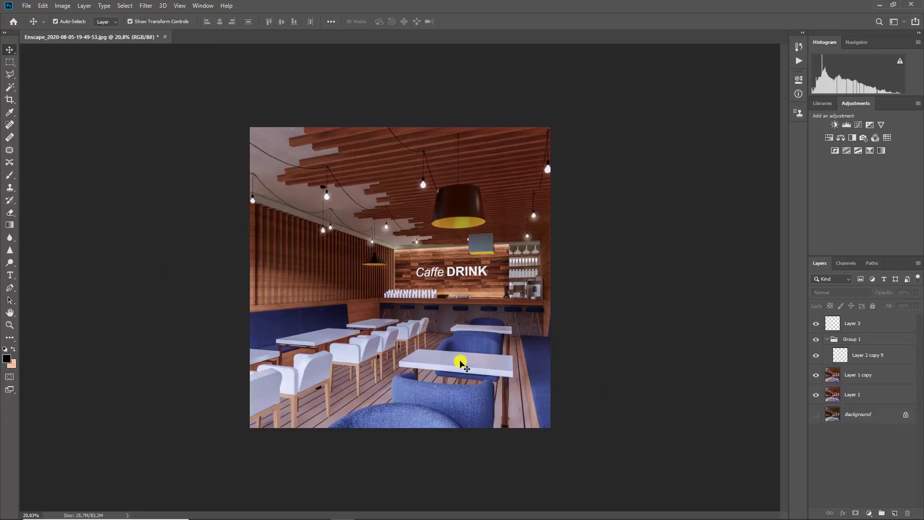
pyautogui.keyDown('alt'); pyautogui.scroll(-2, 460, 362); pyautogui.keyUp('alt')
pyautogui.keyDown('alt'); pyautogui.scroll(2, 398, 279); pyautogui.keyUp('alt')
pyautogui.keyDown('alt'); pyautogui.scroll(1, 395, 263); pyautogui.keyUp('alt')
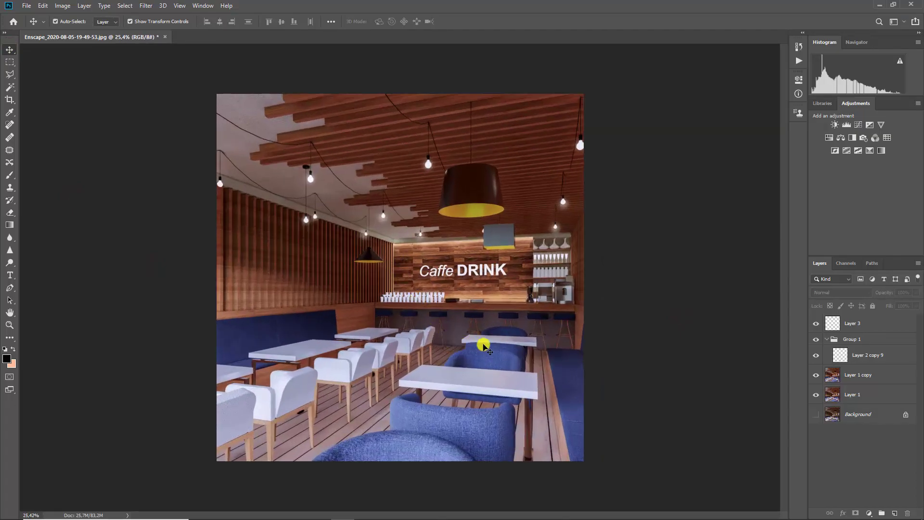
# Raise the Soft Light Layer 1 copy's opacity from about 26% to 51%
pyautogui.click(865, 377)
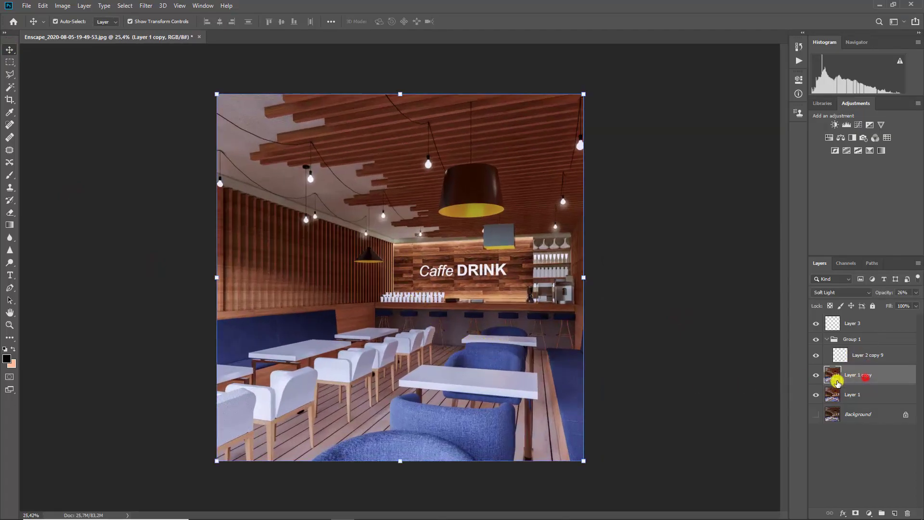
pyautogui.click(811, 374)
pyautogui.moveTo(915, 292); pyautogui.dragTo(901, 305)
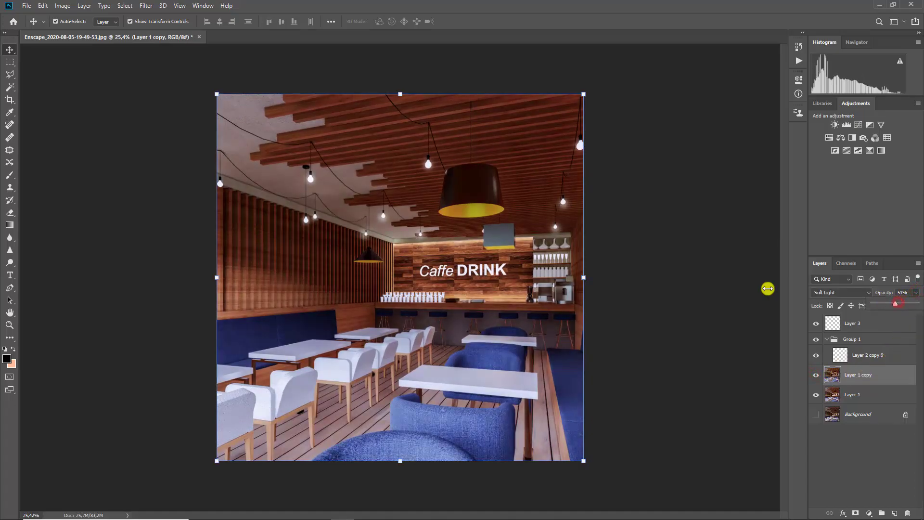
pyautogui.click(9, 217)
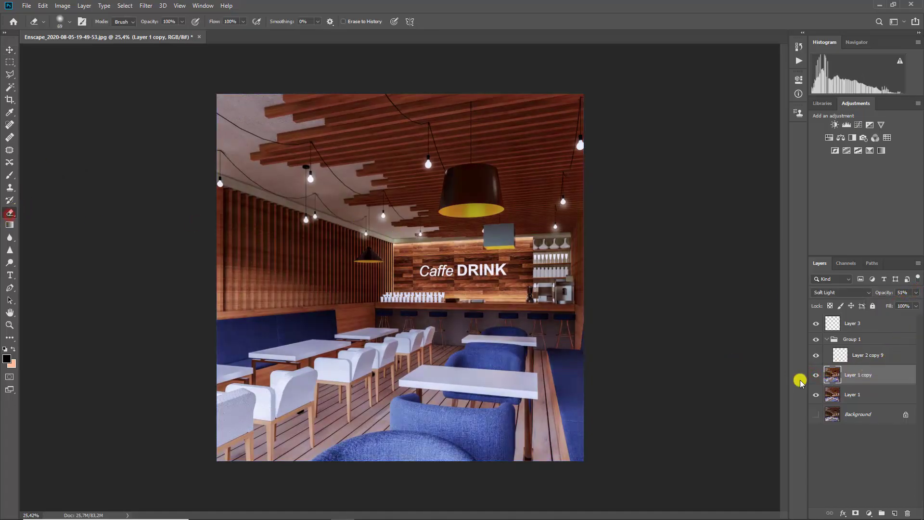
# Duplicate Layer 1 copy into Layer 1 copy 2, hide the original, and set a soft 432 px eraser
pyautogui.hotkey('ctrl', 'j')
pyautogui.click(815, 394)
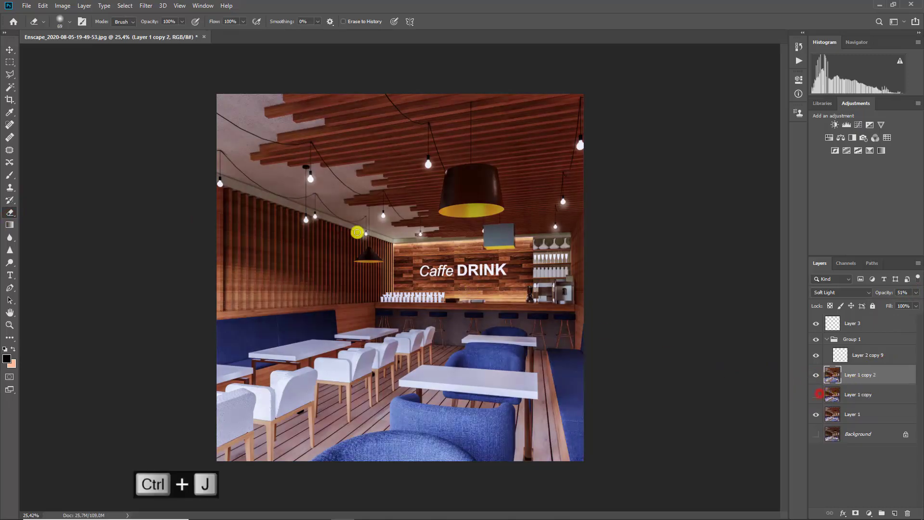
pyautogui.rightClick(440, 194)
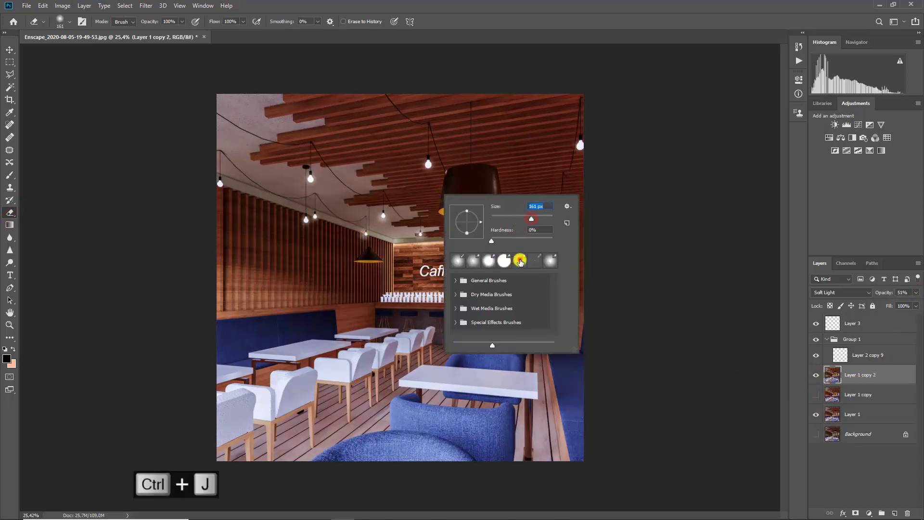
pyautogui.click(518, 259)
pyautogui.hotkey('ctrl', 'z')
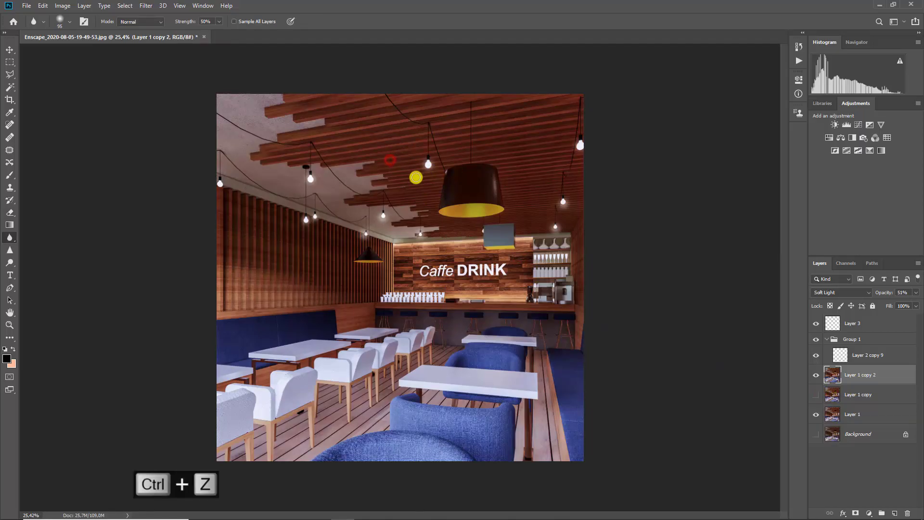
pyautogui.click(10, 212)
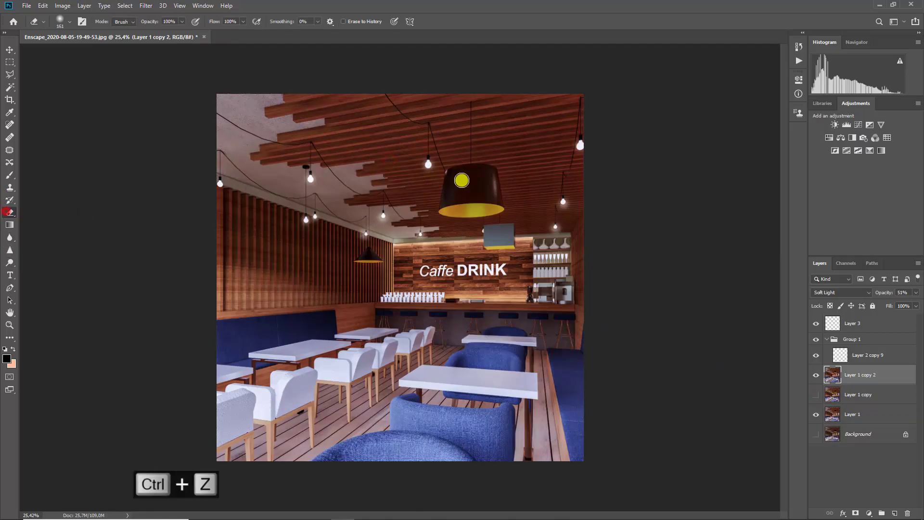
pyautogui.rightClick(412, 176)
pyautogui.moveTo(504, 195); pyautogui.dragTo(513, 195)
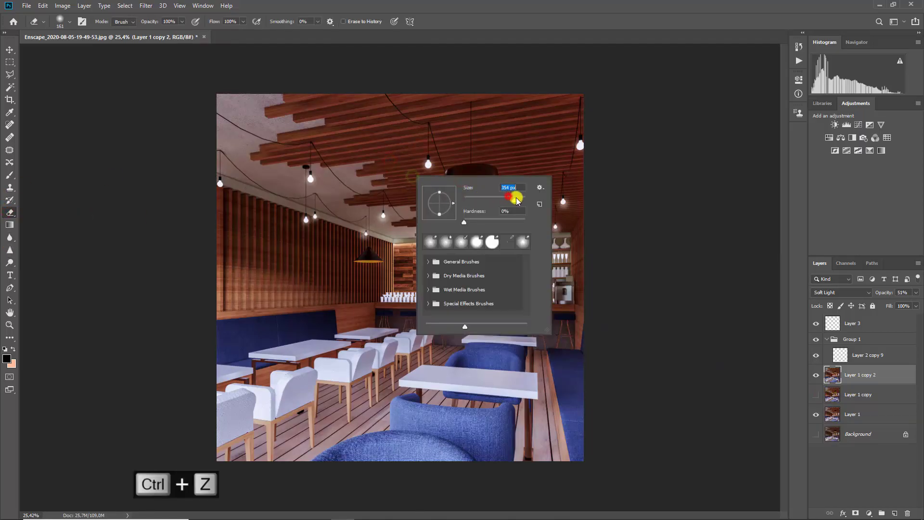
pyautogui.click(325, 164)
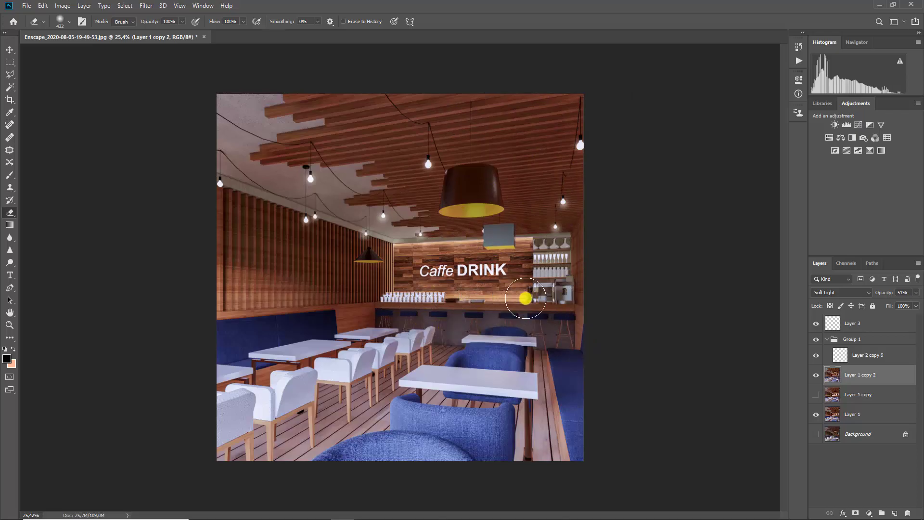
# Erase parts of Layer 1 copy 2 and review the result
pyautogui.keyDown('alt'); pyautogui.scroll(-3, 450, 263); pyautogui.keyUp('alt')
pyautogui.keyDown('alt'); pyautogui.scroll(1, 450, 263); pyautogui.keyUp('alt')
pyautogui.keyDown('alt'); pyautogui.scroll(2, 450, 260); pyautogui.keyUp('alt')
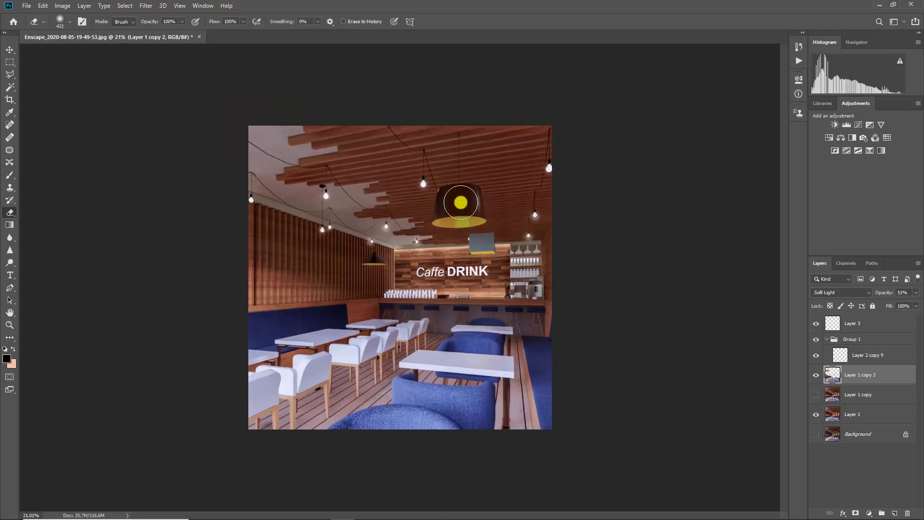
pyautogui.keyDown('alt'); pyautogui.scroll(1, 462, 240); pyautogui.keyUp('alt')
pyautogui.keyDown('alt'); pyautogui.scroll(3, 492, 220); pyautogui.keyUp('alt')
pyautogui.keyDown('alt'); pyautogui.scroll(-2, 493, 219); pyautogui.keyUp('alt')
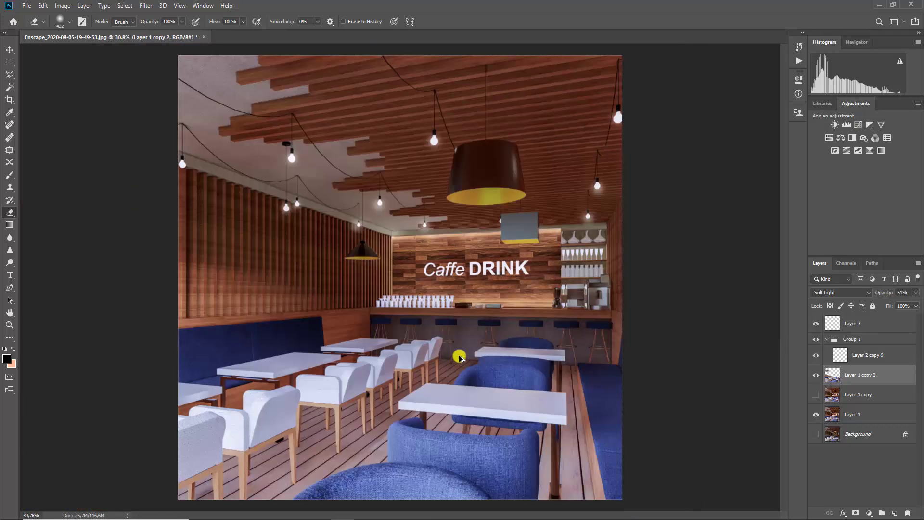
pyautogui.keyDown('alt'); pyautogui.scroll(-2, 465, 342); pyautogui.keyUp('alt')
pyautogui.keyDown('alt'); pyautogui.scroll(-1, 468, 341); pyautogui.keyUp('alt')
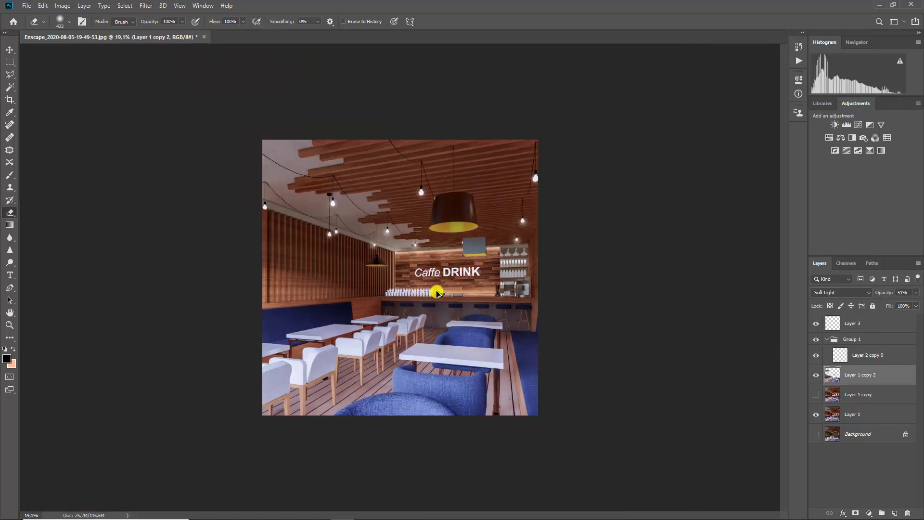
pyautogui.keyDown('alt'); pyautogui.scroll(1, 437, 290); pyautogui.keyUp('alt')
pyautogui.click(9, 49)
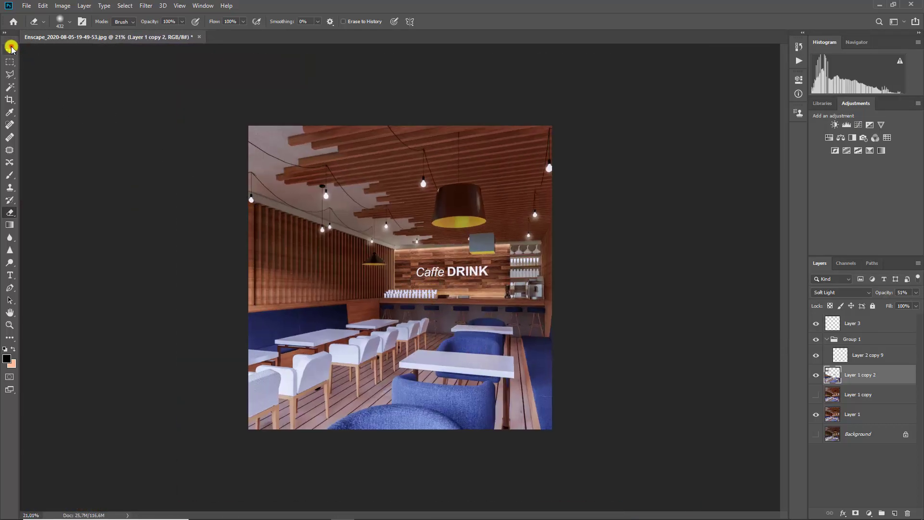
pyautogui.click(134, 230)
pyautogui.keyDown('alt'); pyautogui.scroll(-3, 476, 356); pyautogui.keyUp('alt')
pyautogui.keyDown('alt'); pyautogui.scroll(-1, 476, 356); pyautogui.keyUp('alt')
pyautogui.keyDown('alt'); pyautogui.scroll(1, 468, 334); pyautogui.keyUp('alt')
pyautogui.keyDown('alt'); pyautogui.scroll(2, 422, 293); pyautogui.keyUp('alt')
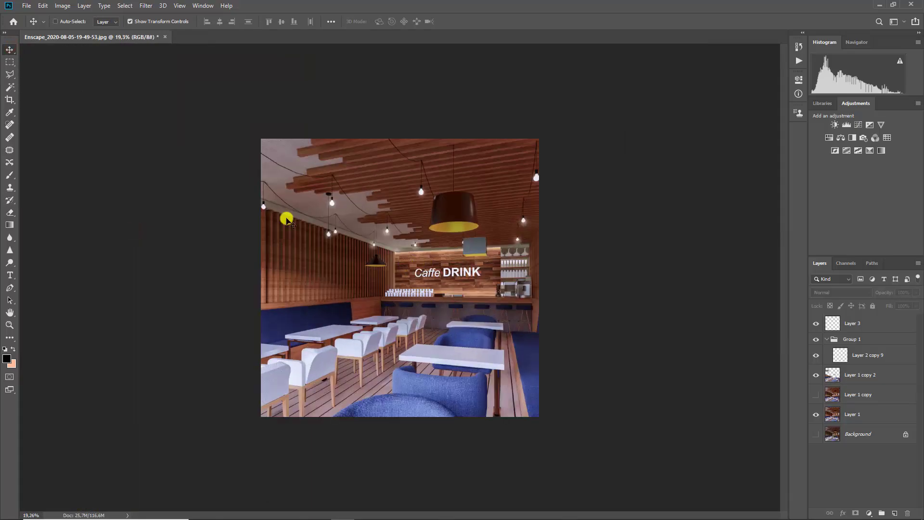
pyautogui.click(27, 5)
pyautogui.moveTo(40, 146)
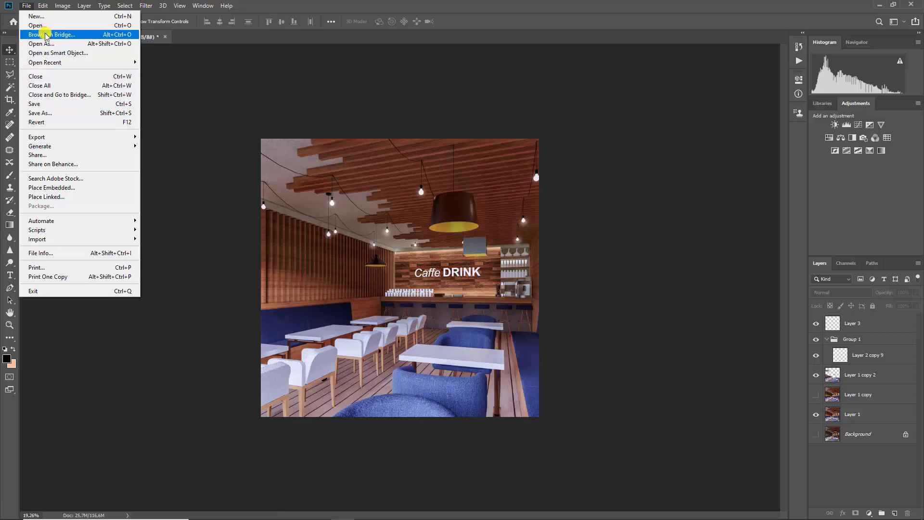
# Save a maximum-quality JPEG copy named '1' in the Caffe folder
pyautogui.click(191, 206)
pyautogui.hotkey('ctrl', 'shift', 's')
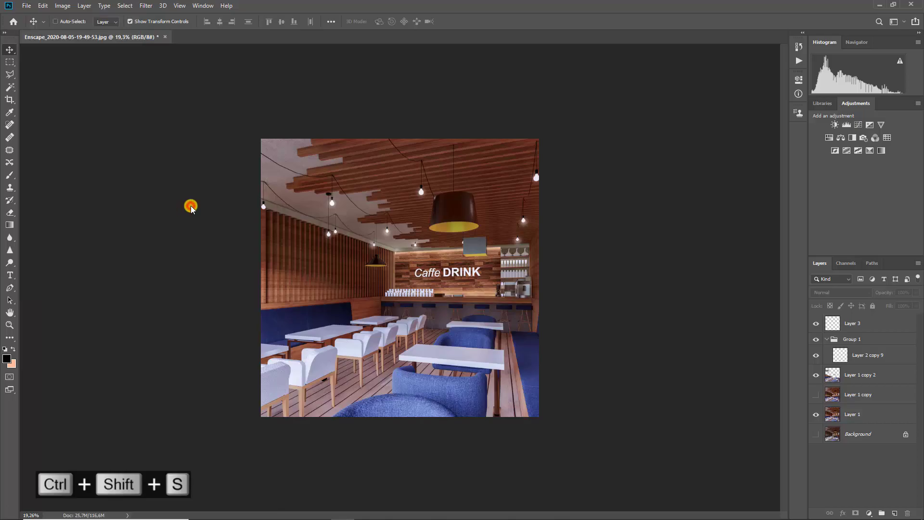
pyautogui.click(176, 222)
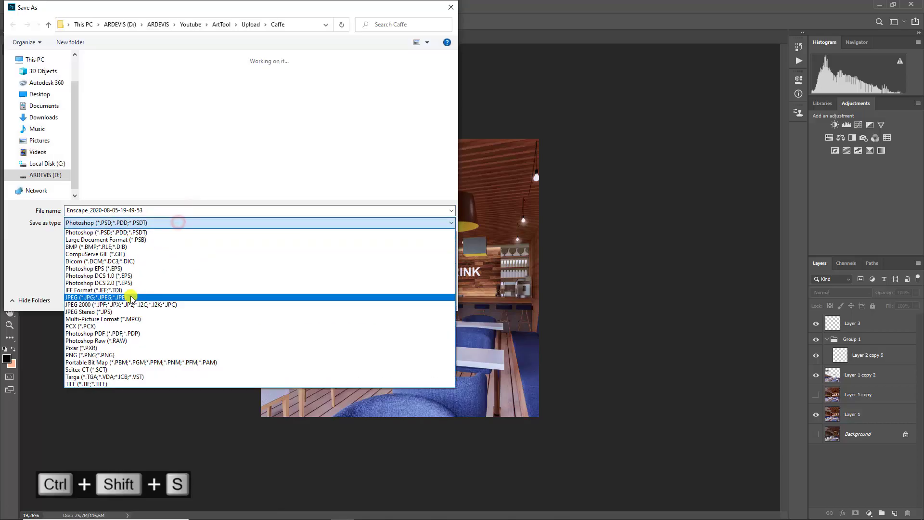
pyautogui.click(130, 298)
pyautogui.click(216, 150)
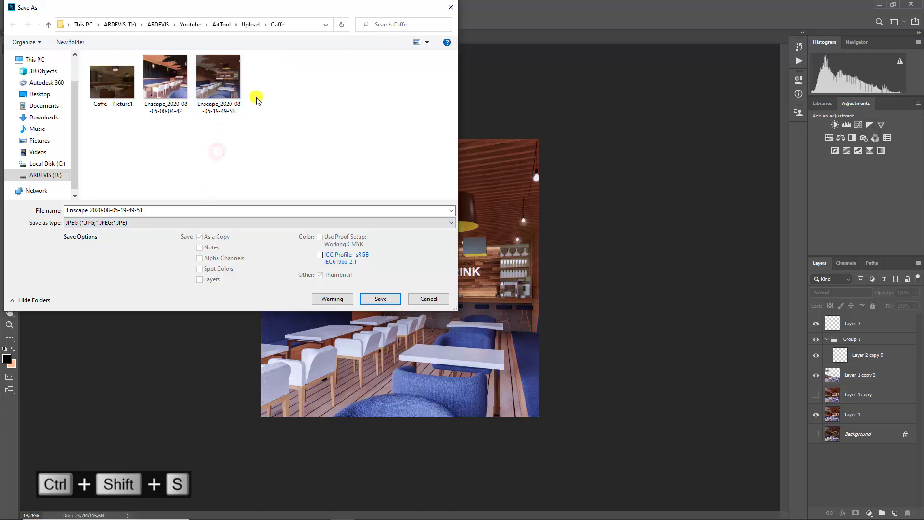
pyautogui.click(174, 207)
pyautogui.doubleClick(174, 207)
pyautogui.write('1')
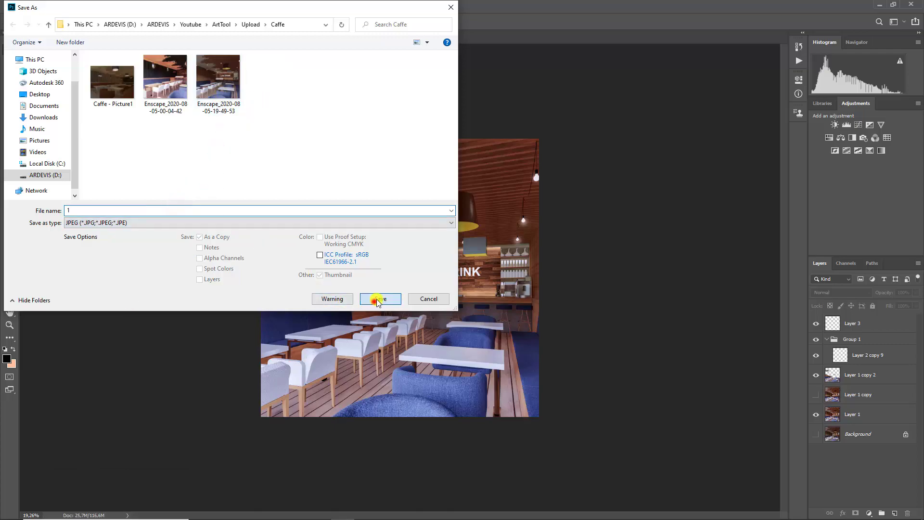
pyautogui.click(378, 301)
pyautogui.click(515, 134)
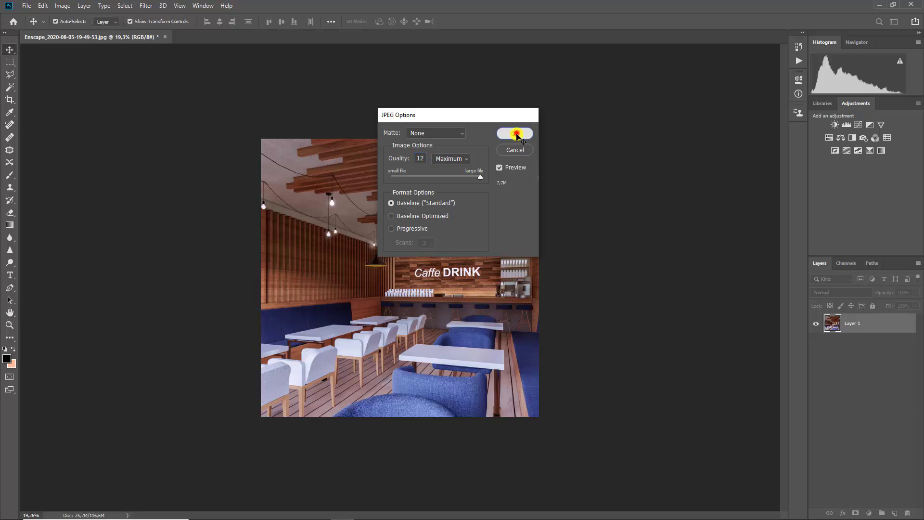
# Set up a 16:9 crop and nudge the image to centre the Caffe DRINK bar wall
pyautogui.click(9, 100)
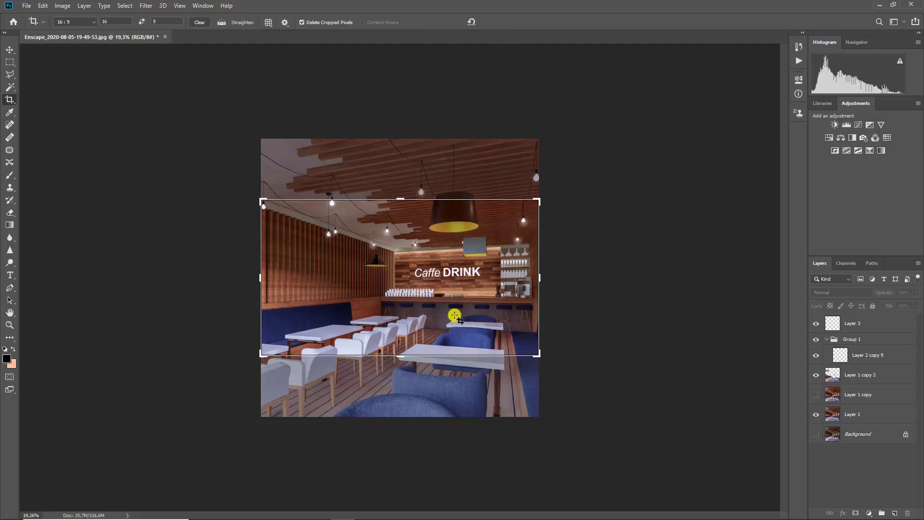
pyautogui.moveTo(454, 315); pyautogui.dragTo(489, 312)
pyautogui.hotkey('ctrl', 'z')
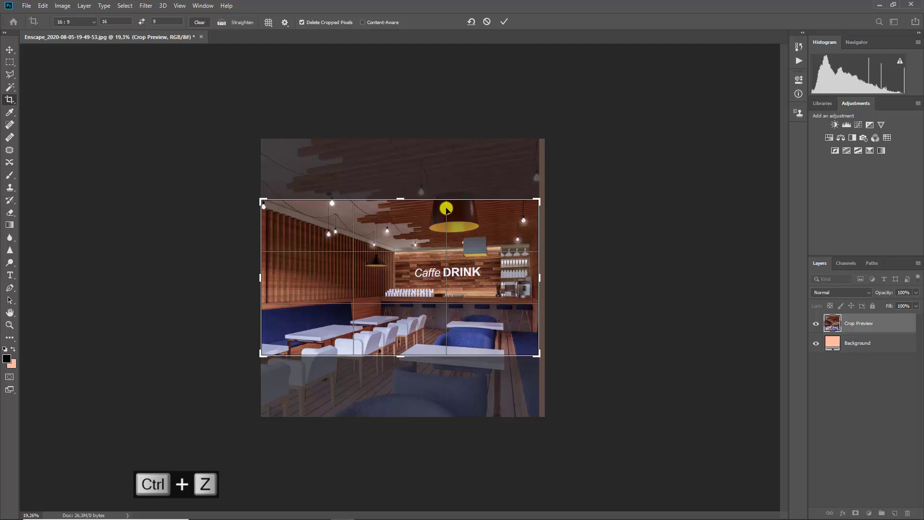
pyautogui.hotkey('shift', 'Up')
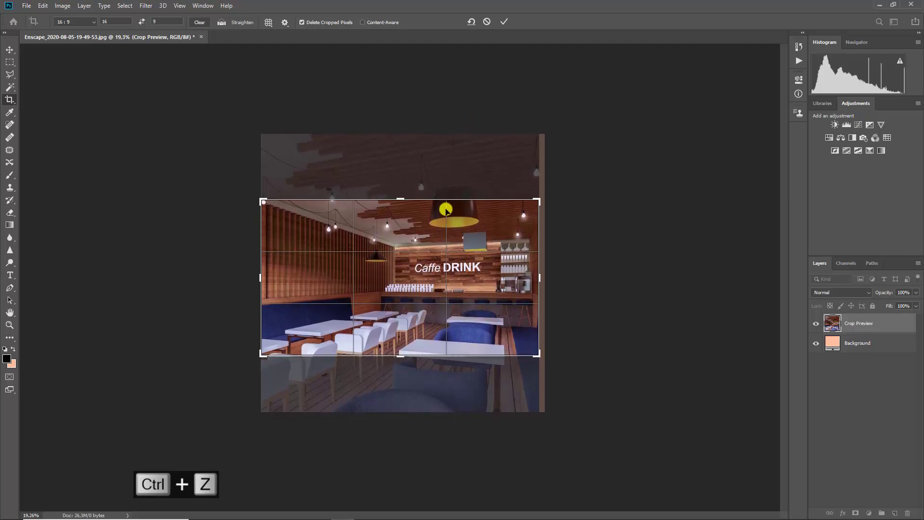
pyautogui.hotkey('shift', 'Up')
pyautogui.hotkey('shift', 'Up')
pyautogui.hotkey('shift', 'Up')
pyautogui.hotkey('shift', 'Up')
pyautogui.hotkey('shift', 'Up')
pyautogui.hotkey('shift', 'Up')
pyautogui.hotkey('shift', 'Up')
pyautogui.hotkey('shift', 'Up')
pyautogui.hotkey('shift', 'Up')
pyautogui.hotkey('shift', 'Up')
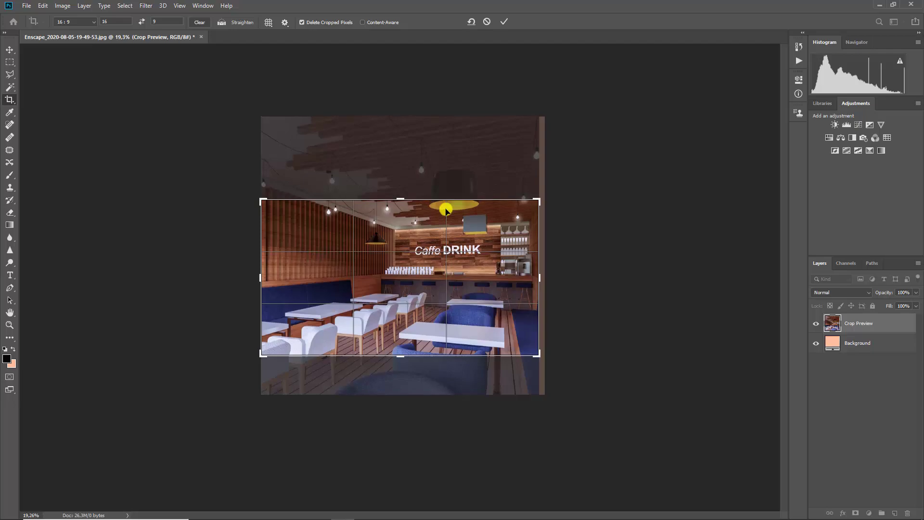
pyautogui.hotkey('shift', 'Up')
pyautogui.hotkey('shift', 'Up')
pyautogui.hotkey('shift', 'Up')
pyautogui.hotkey('shift', 'Up')
pyautogui.hotkey('shift', 'Up')
pyautogui.hotkey('shift', 'Up')
pyautogui.hotkey('shift', 'Up')
pyautogui.hotkey('shift', 'Up')
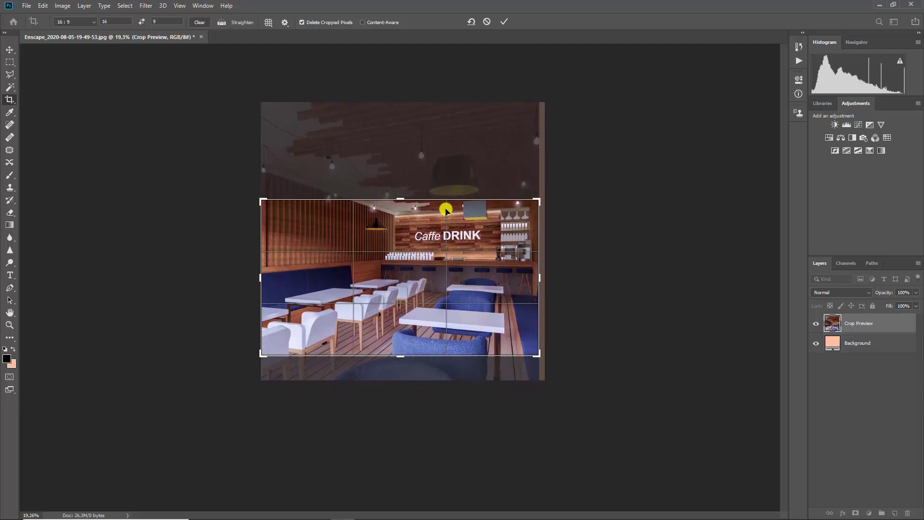
pyautogui.hotkey('shift', 'Up')
pyautogui.hotkey('shift', 'Down')
pyautogui.hotkey('shift', 'Down')
pyautogui.hotkey('shift', 'Down')
pyautogui.hotkey('shift', 'Down')
pyautogui.hotkey('shift', 'Down')
pyautogui.hotkey('shift', 'Down')
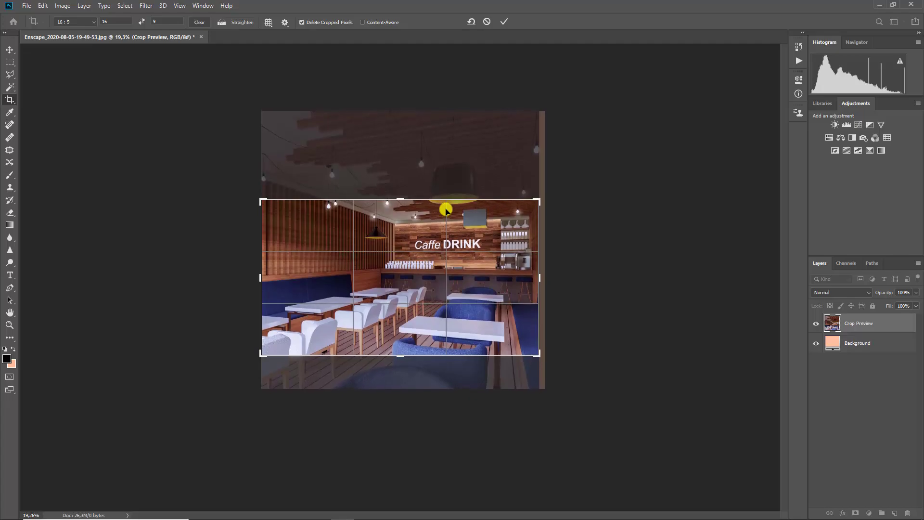
pyautogui.hotkey('shift', 'Down')
pyautogui.hotkey('shift', 'Down')
pyautogui.hotkey('shift', 'Down')
pyautogui.hotkey('shift', 'Down')
pyautogui.hotkey('shift', 'Down')
pyautogui.hotkey('shift', 'Down')
# Commit the 16:9 crop and zoom in on the cropped image
pyautogui.click(504, 23)
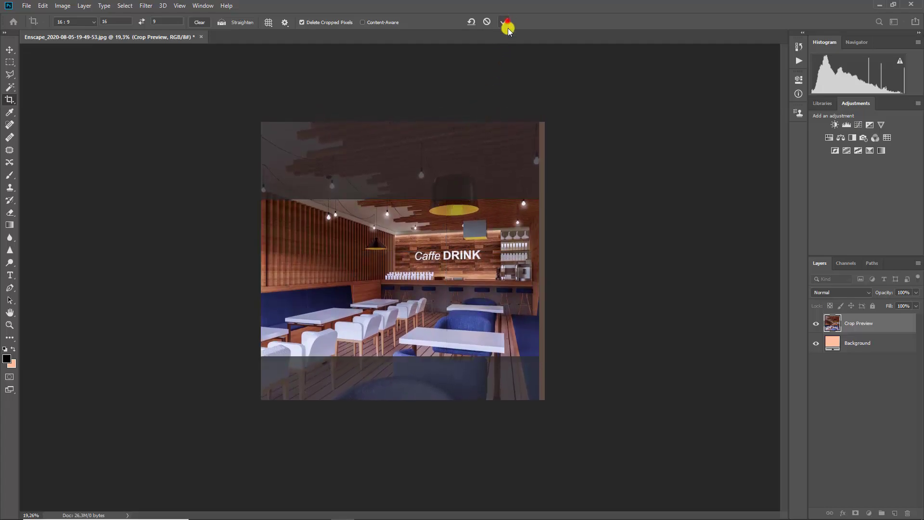
pyautogui.hotkey('ctrl', '0')
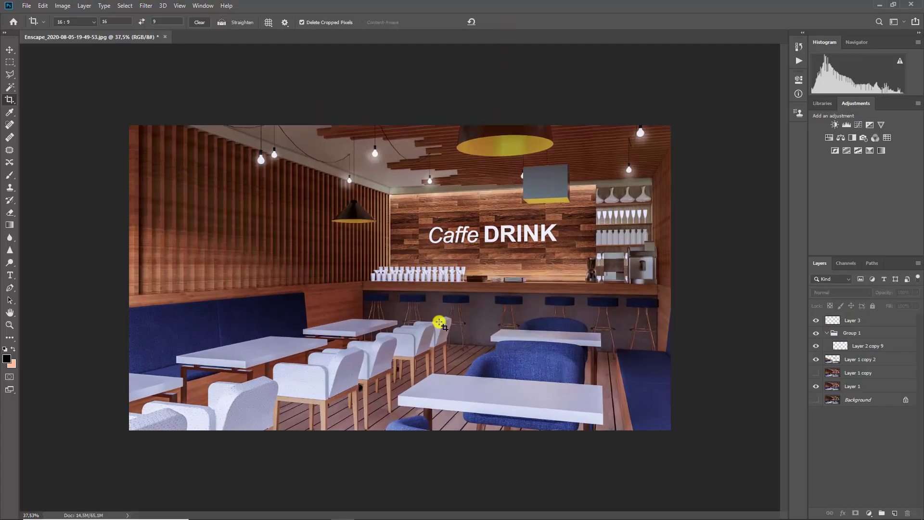
pyautogui.hotkey('ctrl', '+')
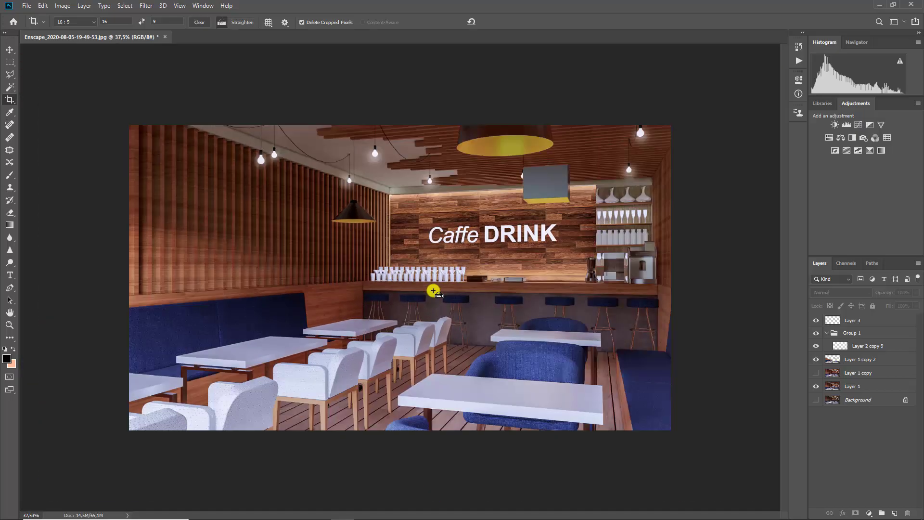
pyautogui.click(23, 5)
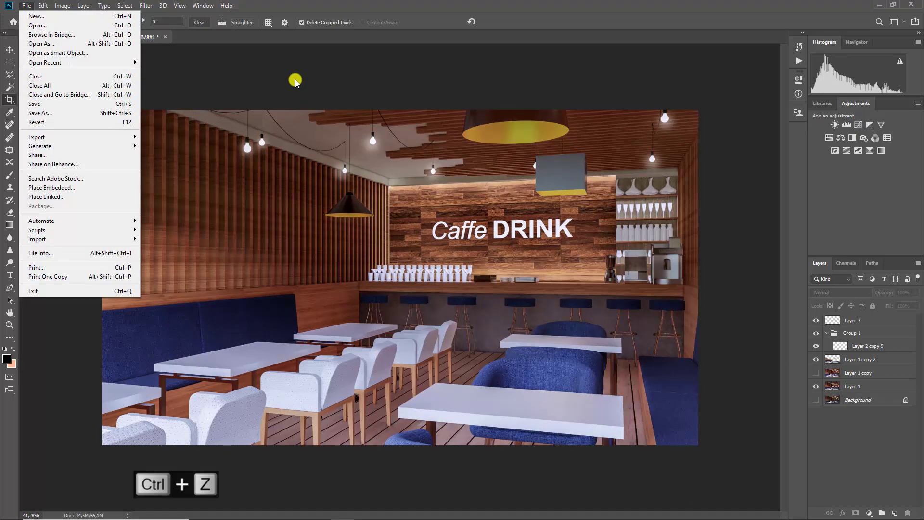
# Undo the crop and recrop to 16:9 with the picture shifted upward
pyautogui.hotkey('ctrl', 'z')
pyautogui.hotkey('ctrl', 'z')
pyautogui.hotkey('ctrl', 'z')
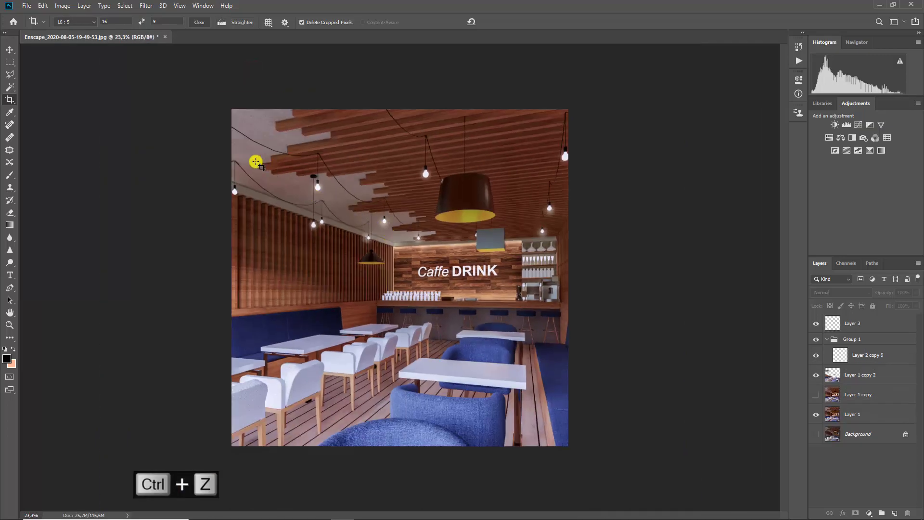
pyautogui.click(227, 206)
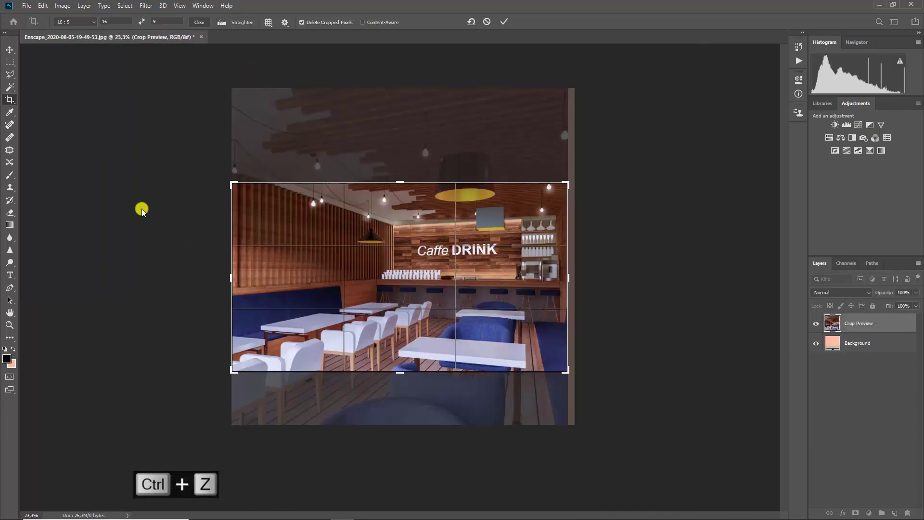
pyautogui.moveTo(503, 342); pyautogui.dragTo(502, 342)
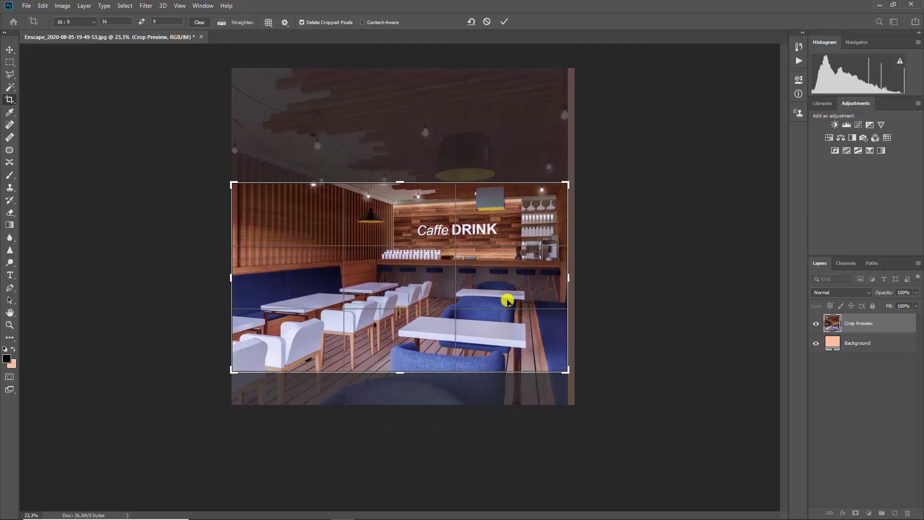
pyautogui.click(503, 21)
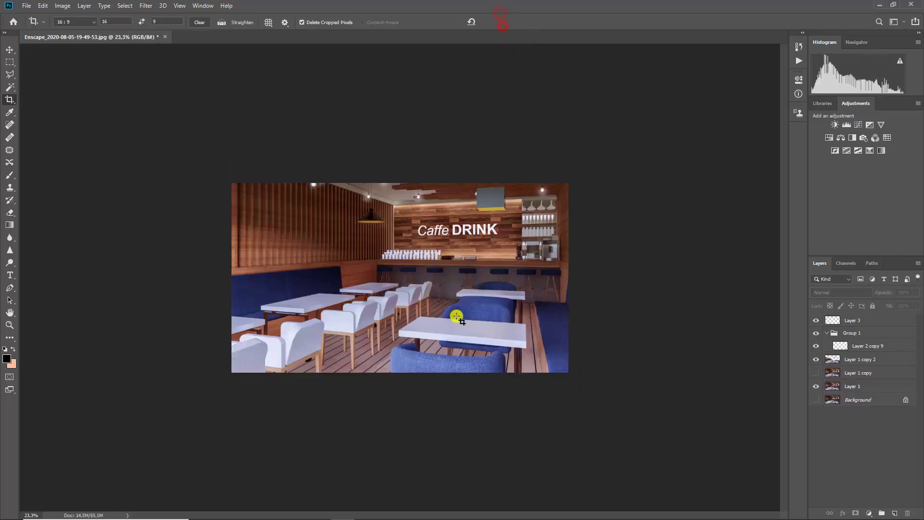
pyautogui.keyDown('alt'); pyautogui.scroll(2, 419, 270); pyautogui.keyUp('alt')
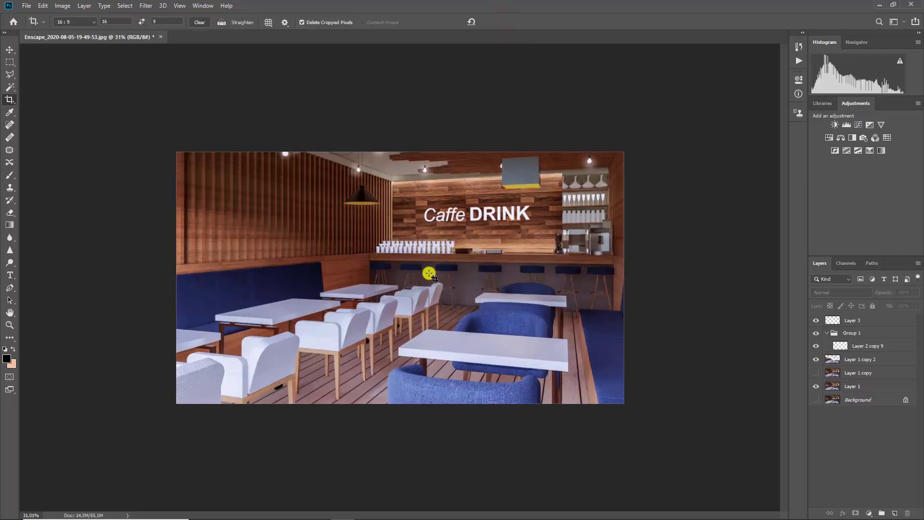
pyautogui.keyDown('alt'); pyautogui.scroll(1, 429, 270); pyautogui.keyUp('alt')
pyautogui.keyDown('alt'); pyautogui.scroll(1, 429, 270); pyautogui.keyUp('alt')
pyautogui.keyDown('alt'); pyautogui.scroll(-3, 433, 265); pyautogui.keyUp('alt')
# Undo again and recrop 16:9 so the yellow ceiling lamp stays in frame
pyautogui.hotkey('ctrl', 'z')
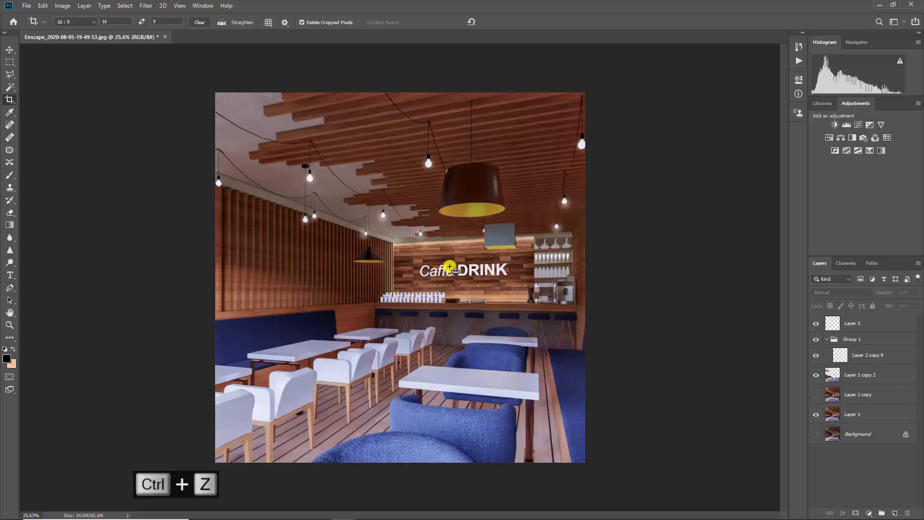
pyautogui.click(474, 318)
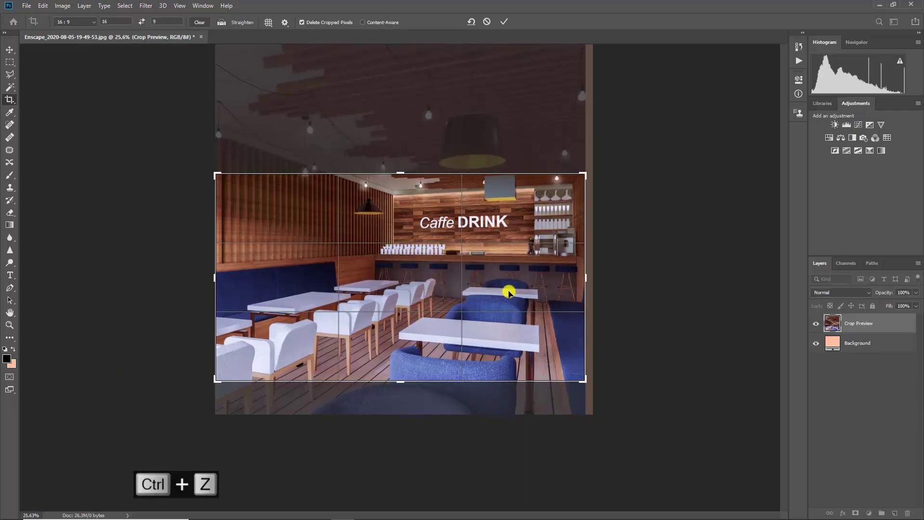
pyautogui.press('Down')
pyautogui.press('Down')
pyautogui.press('Down')
pyautogui.press('Down')
pyautogui.press('Down')
pyautogui.press('Down')
pyautogui.press('Down')
pyautogui.press('Down')
pyautogui.press('Down')
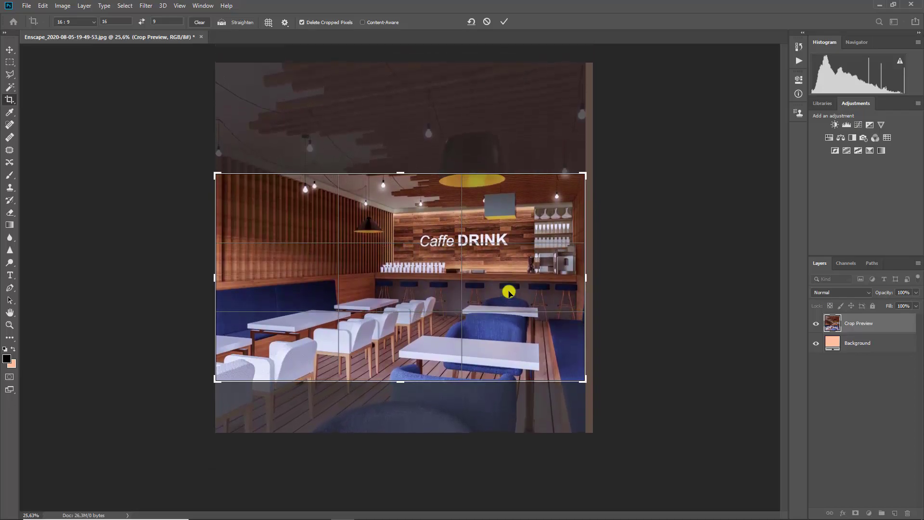
pyautogui.press('Down')
pyautogui.press('Down')
pyautogui.press('Down')
pyautogui.press('Down')
pyautogui.press('Down')
pyautogui.press('Down')
pyautogui.press('Down')
pyautogui.press('Down')
pyautogui.press('Down')
pyautogui.press('Down')
pyautogui.press('Down')
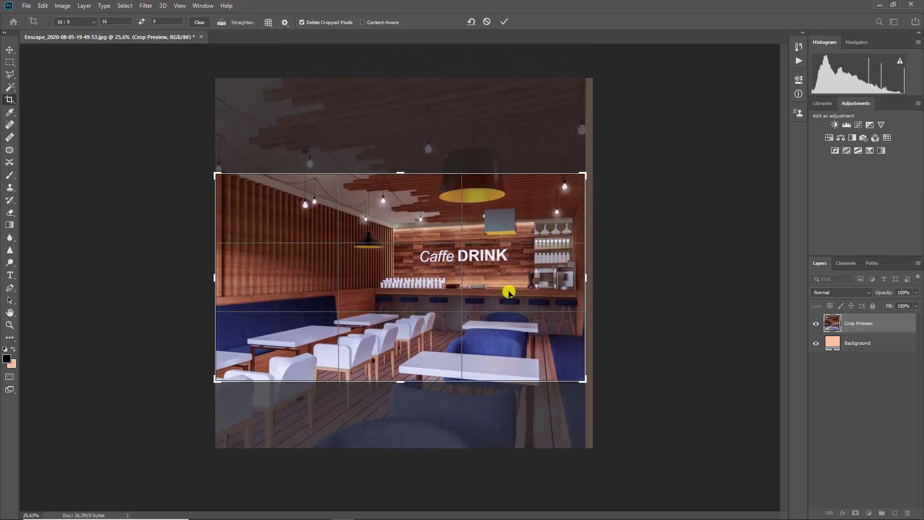
pyautogui.press('Down')
pyautogui.press('Down')
pyautogui.press('Down')
pyautogui.press('Down')
pyautogui.press('Down')
pyautogui.press('Down')
pyautogui.press('Down')
pyautogui.press('Down')
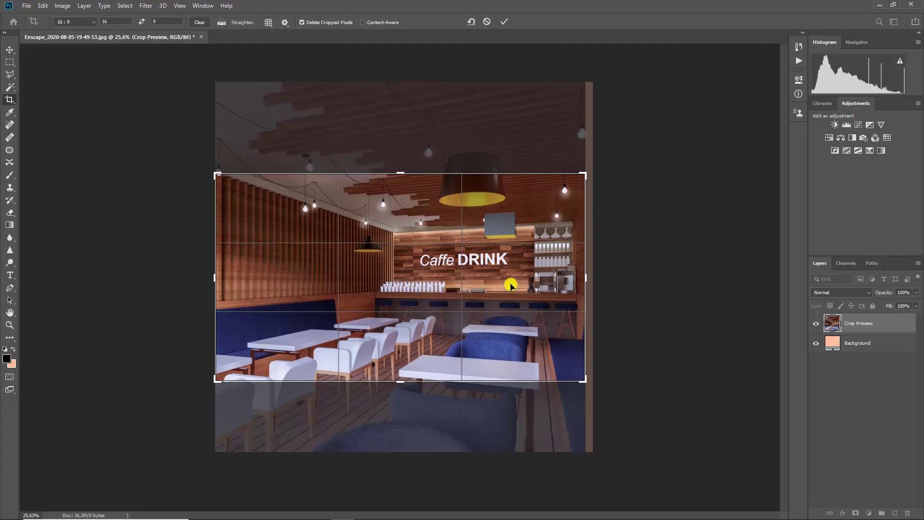
pyautogui.press('Up')
pyautogui.press('Up')
pyautogui.press('Up')
pyautogui.press('Up')
pyautogui.press('Up')
pyautogui.press('Up')
pyautogui.press('Up')
pyautogui.press('Up')
pyautogui.press('Up')
pyautogui.press('Up')
pyautogui.press('Up')
pyautogui.press('Up')
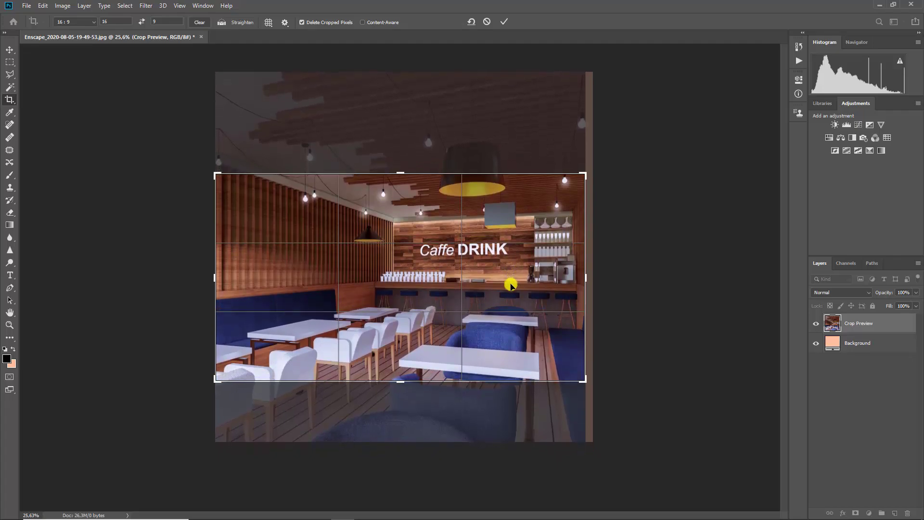
pyautogui.click(504, 22)
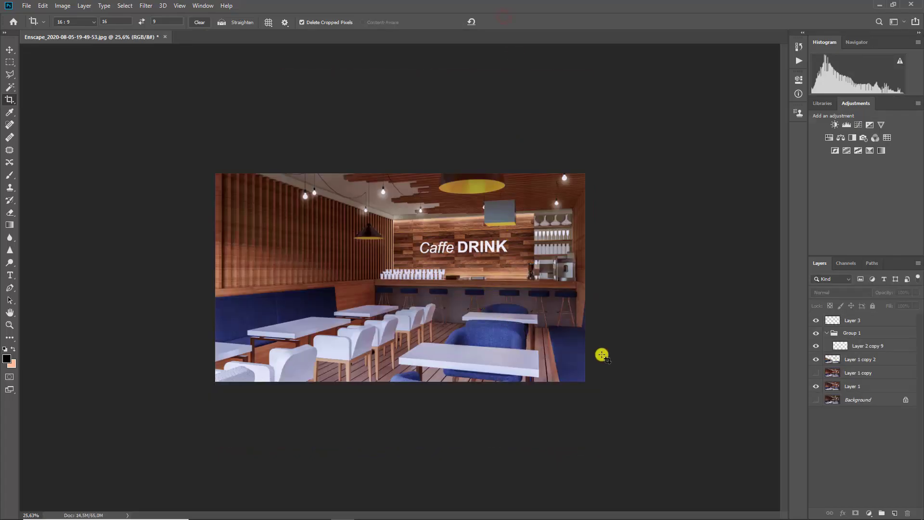
# Save a JPEG copy named '2', then save again as a layered PSD
pyautogui.hotkey('ctrl', 'shift', 's')
pyautogui.click(229, 222)
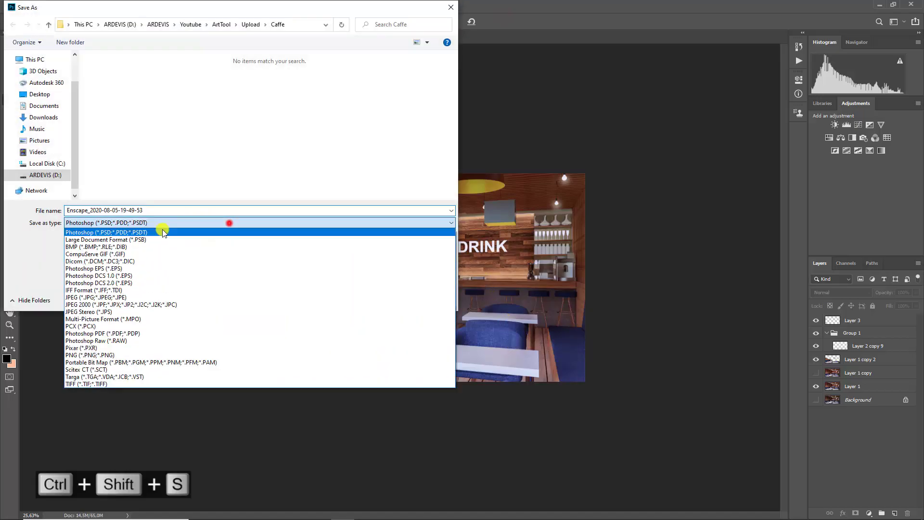
pyautogui.click(135, 296)
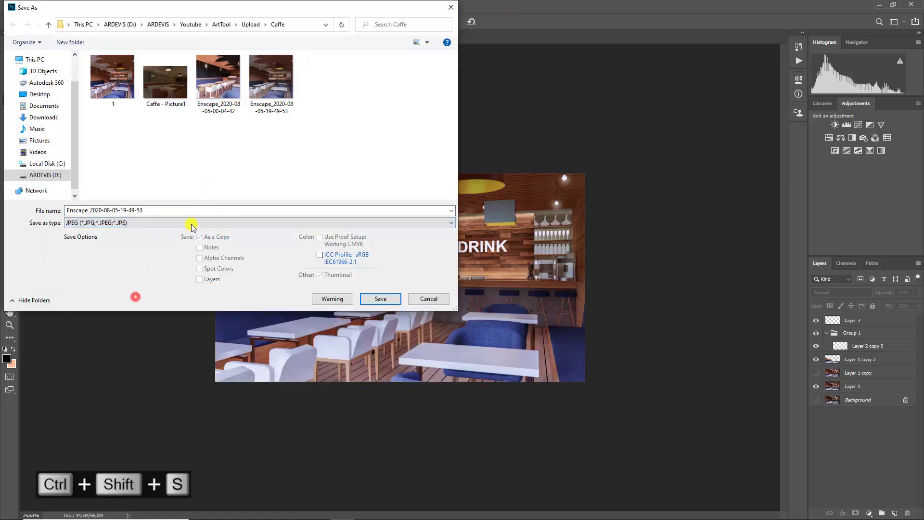
pyautogui.click(193, 210)
pyautogui.write('2')
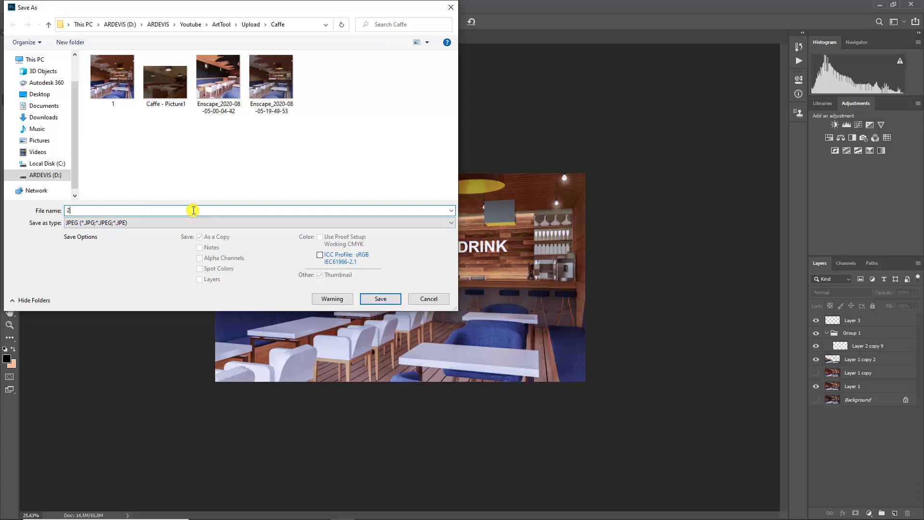
pyautogui.press('Return')
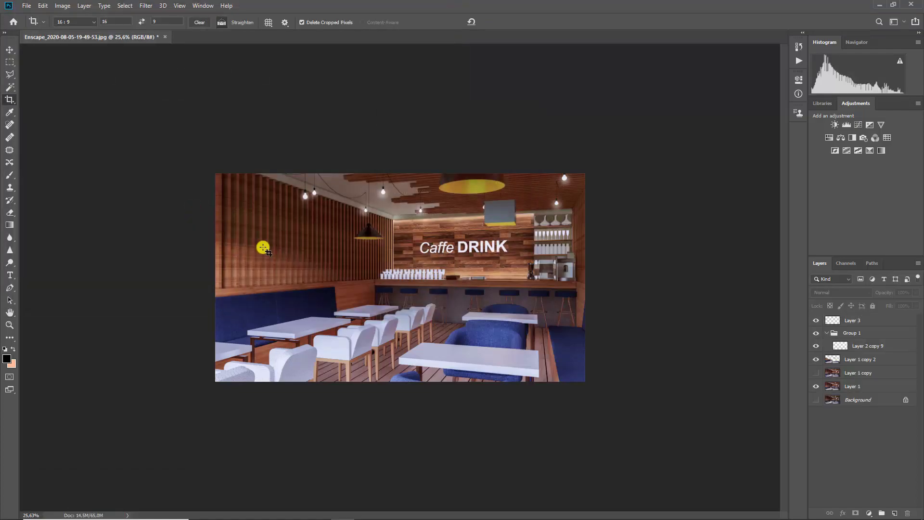
pyautogui.hotkey('ctrl', 'shift', 's')
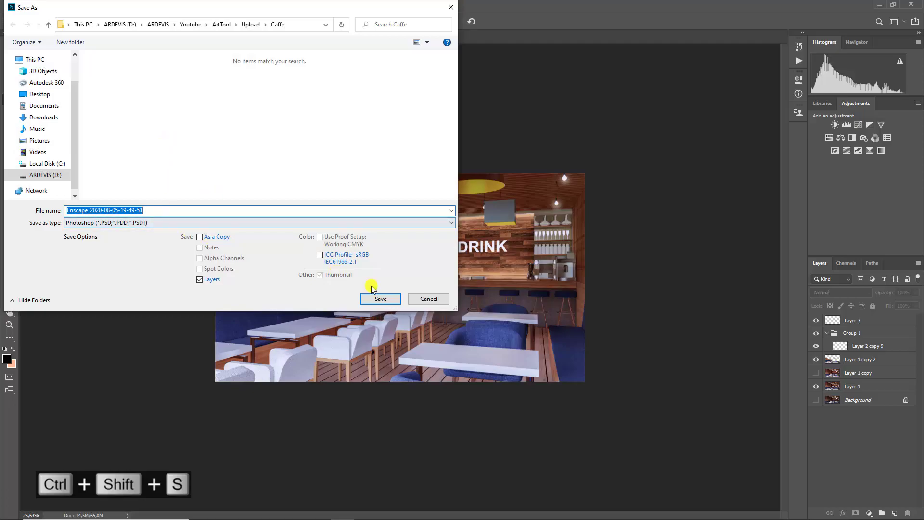
pyautogui.click(373, 295)
pyautogui.click(68, 7)
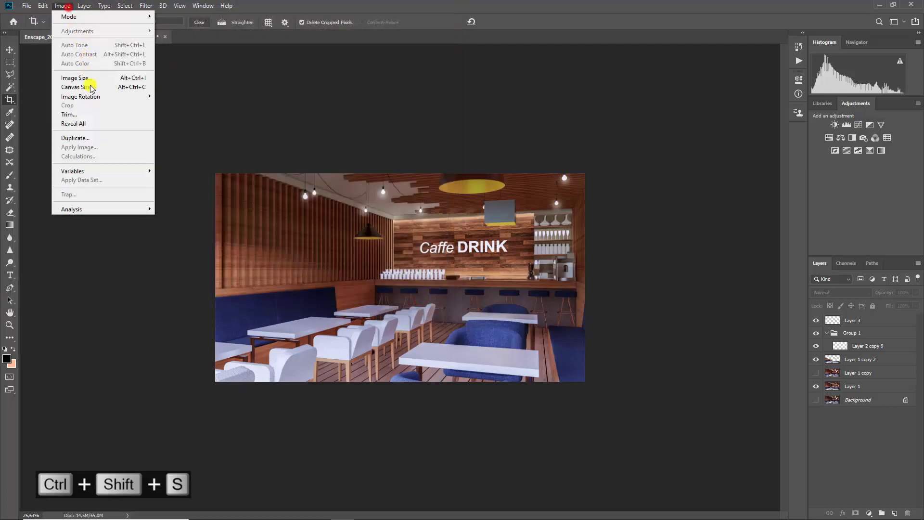
pyautogui.click(90, 79)
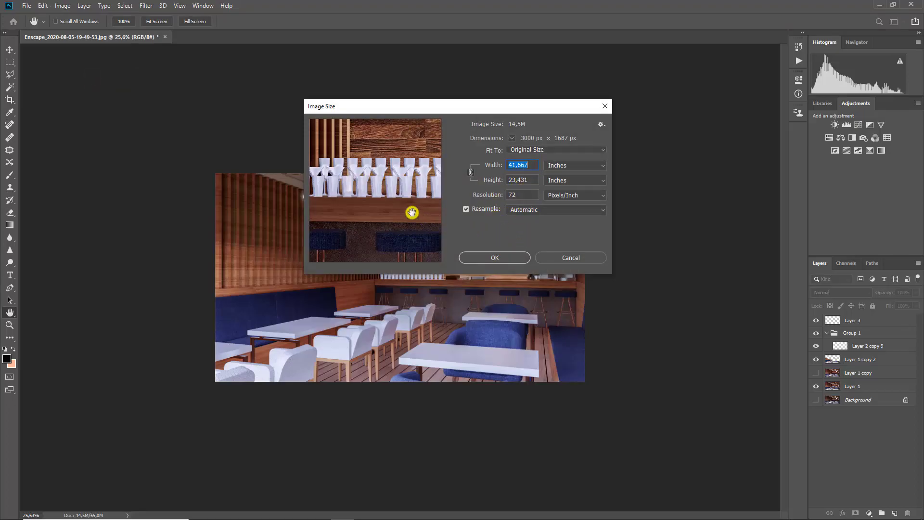
pyautogui.click(578, 258)
pyautogui.press('c')
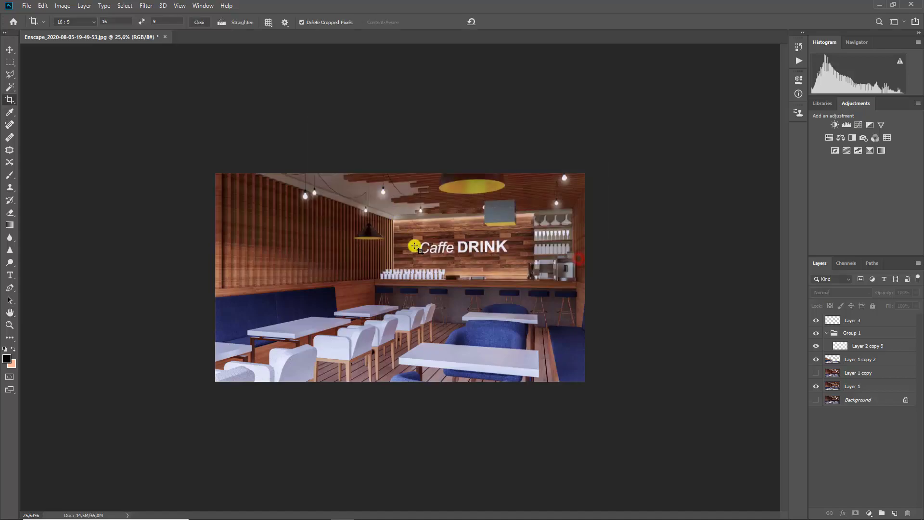